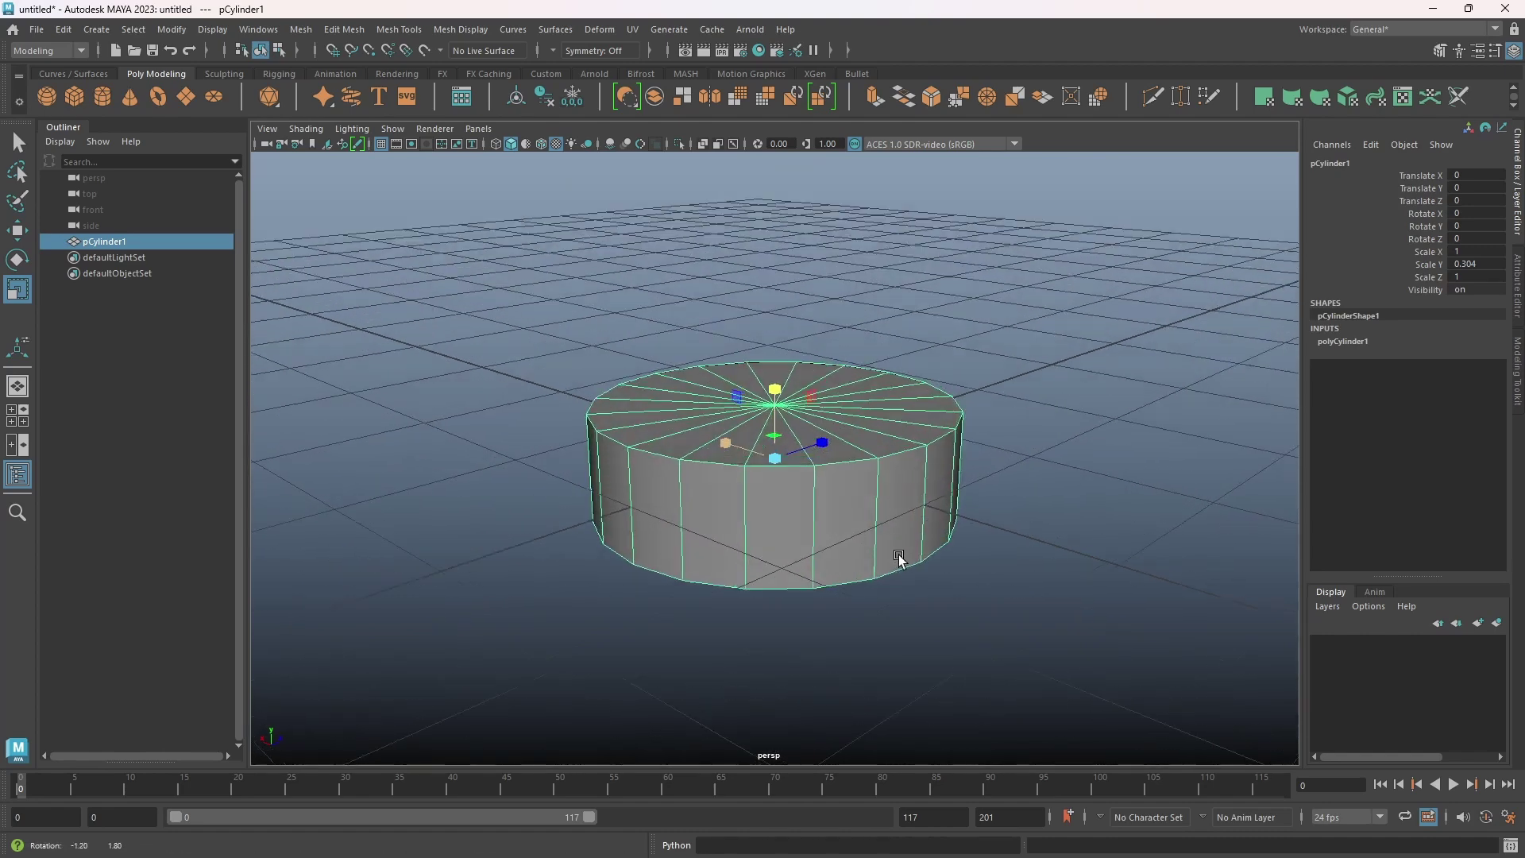
Set the flattened cylinder's axis subdivisions to 6
left_click_drag(898, 558, 897, 571, "alt")
key("t")
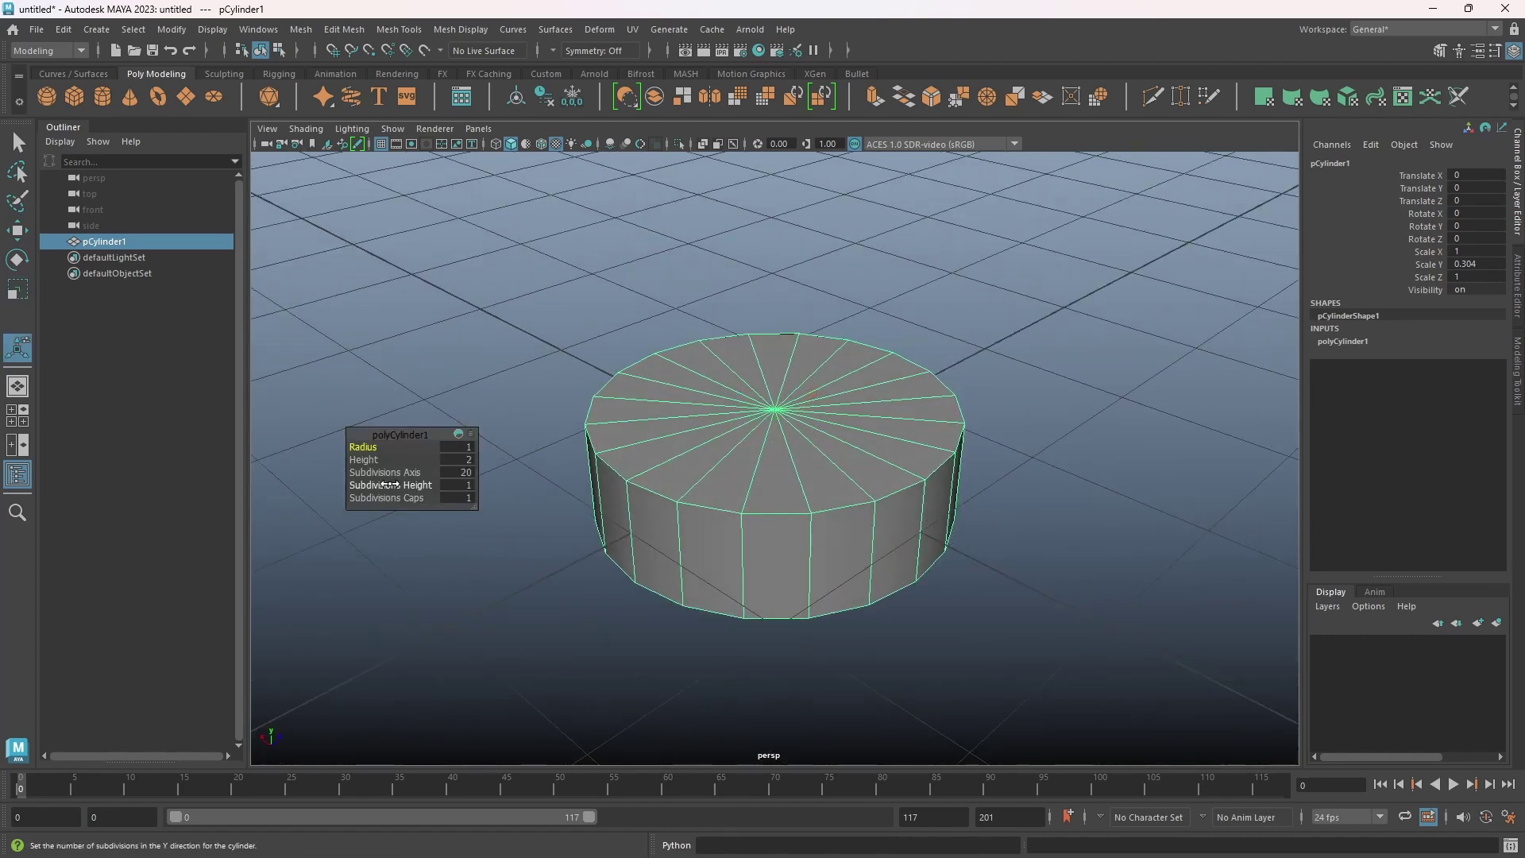
left_click(465, 474)
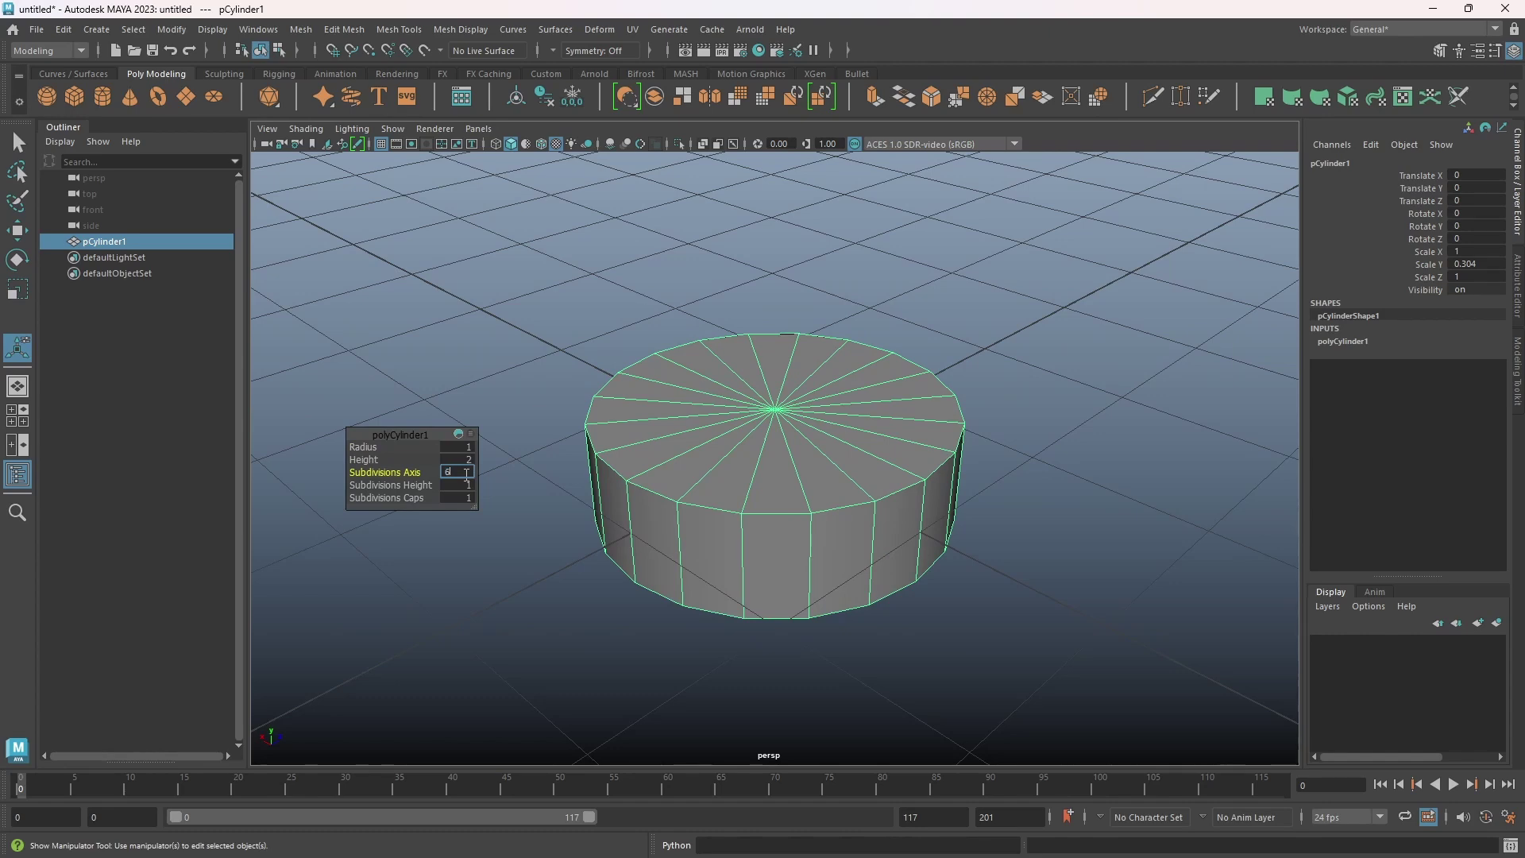
type("6")
key("Return")
Delete the cylinder's top and bottom cap faces, selecting them in the top view
right_click_drag(753, 404, 764, 445)
key("q")
left_click(764, 445)
key("space")
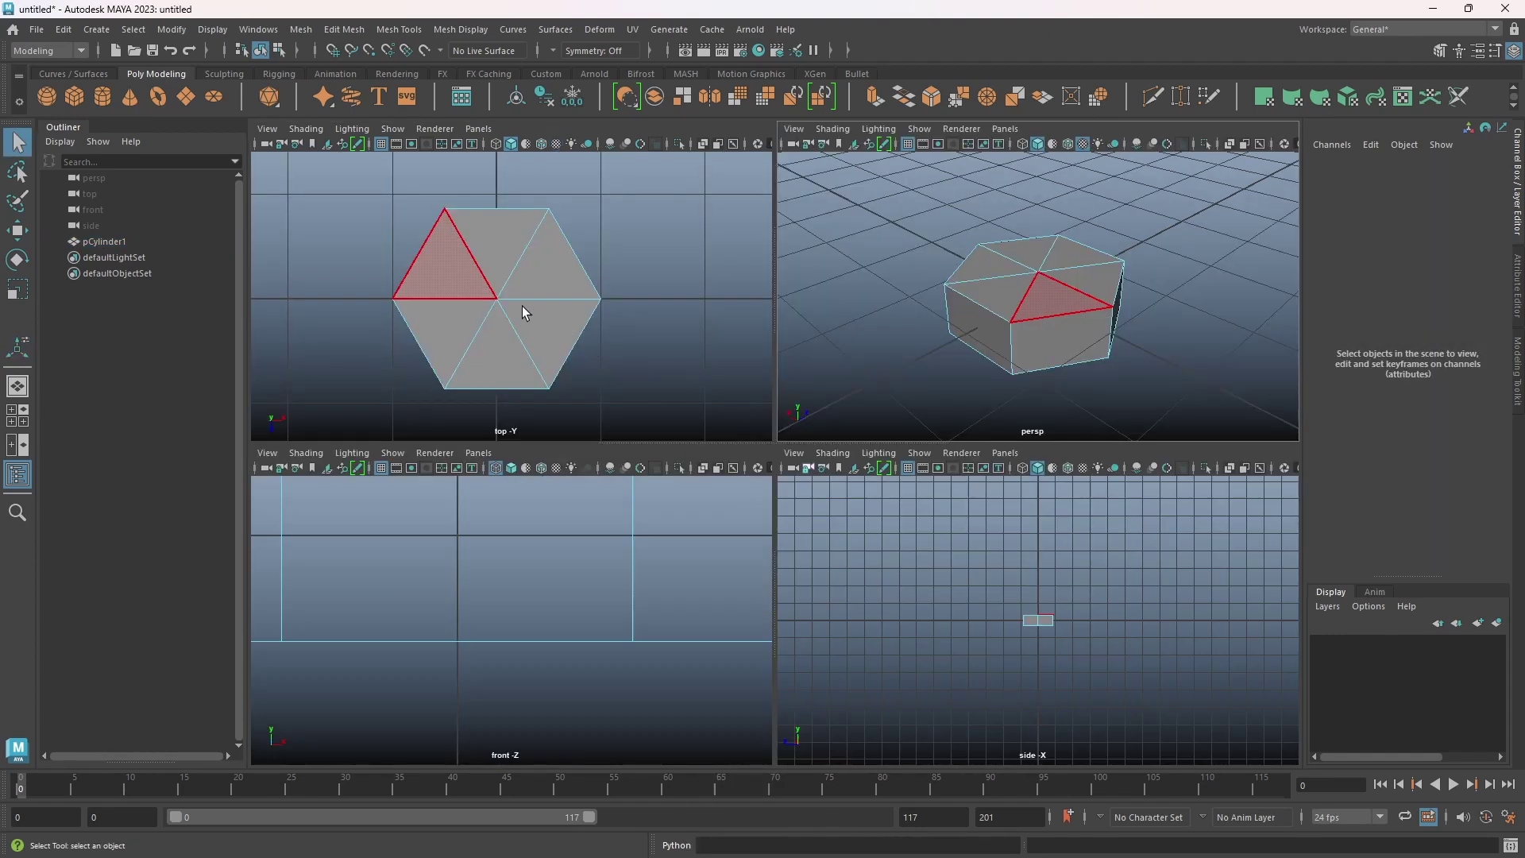
left_click_drag(458, 264, 531, 324)
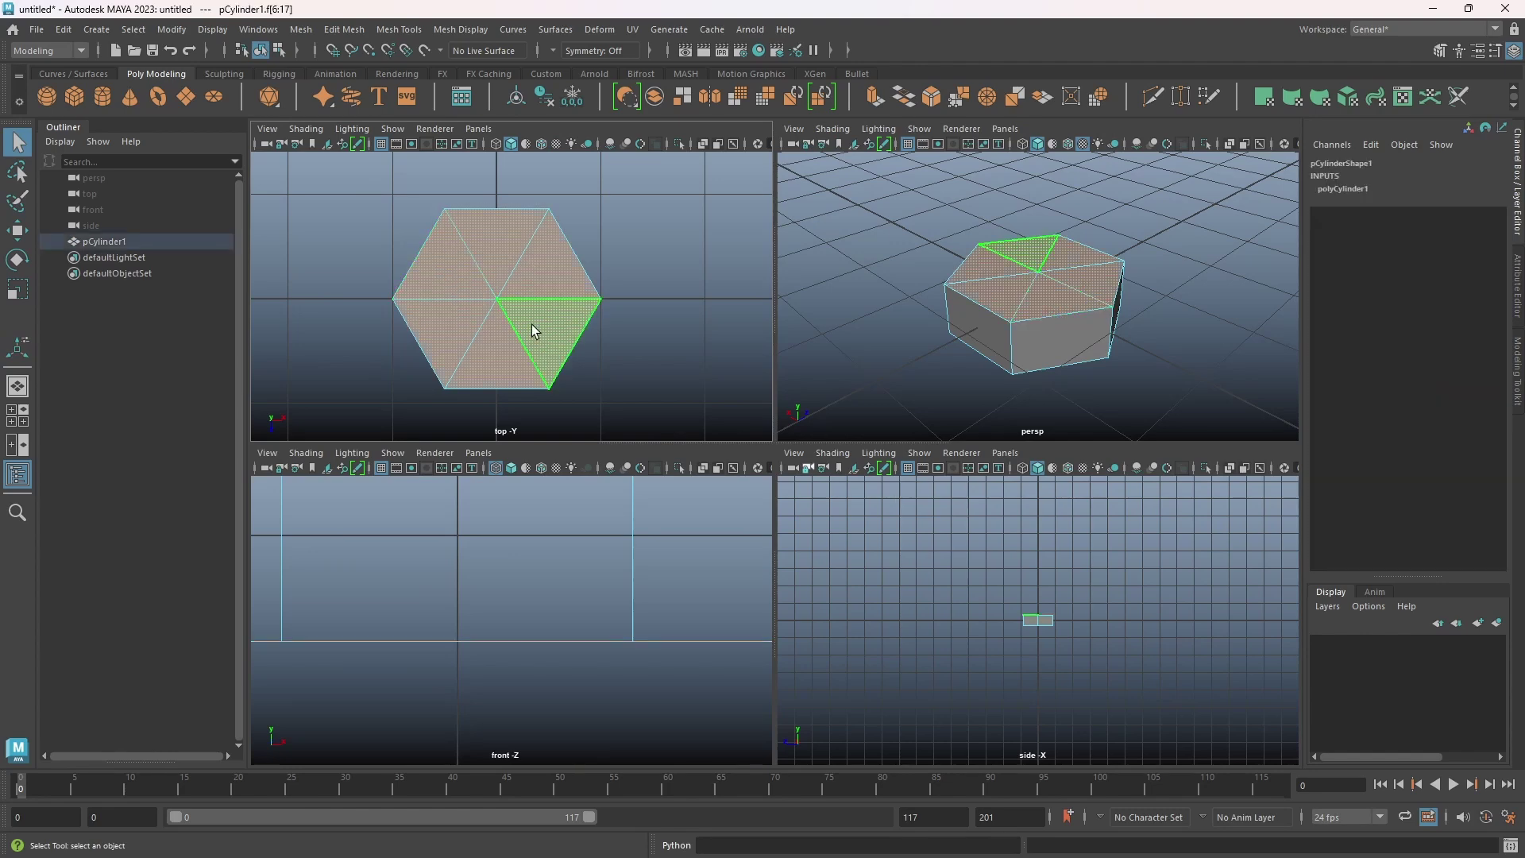
key("Delete")
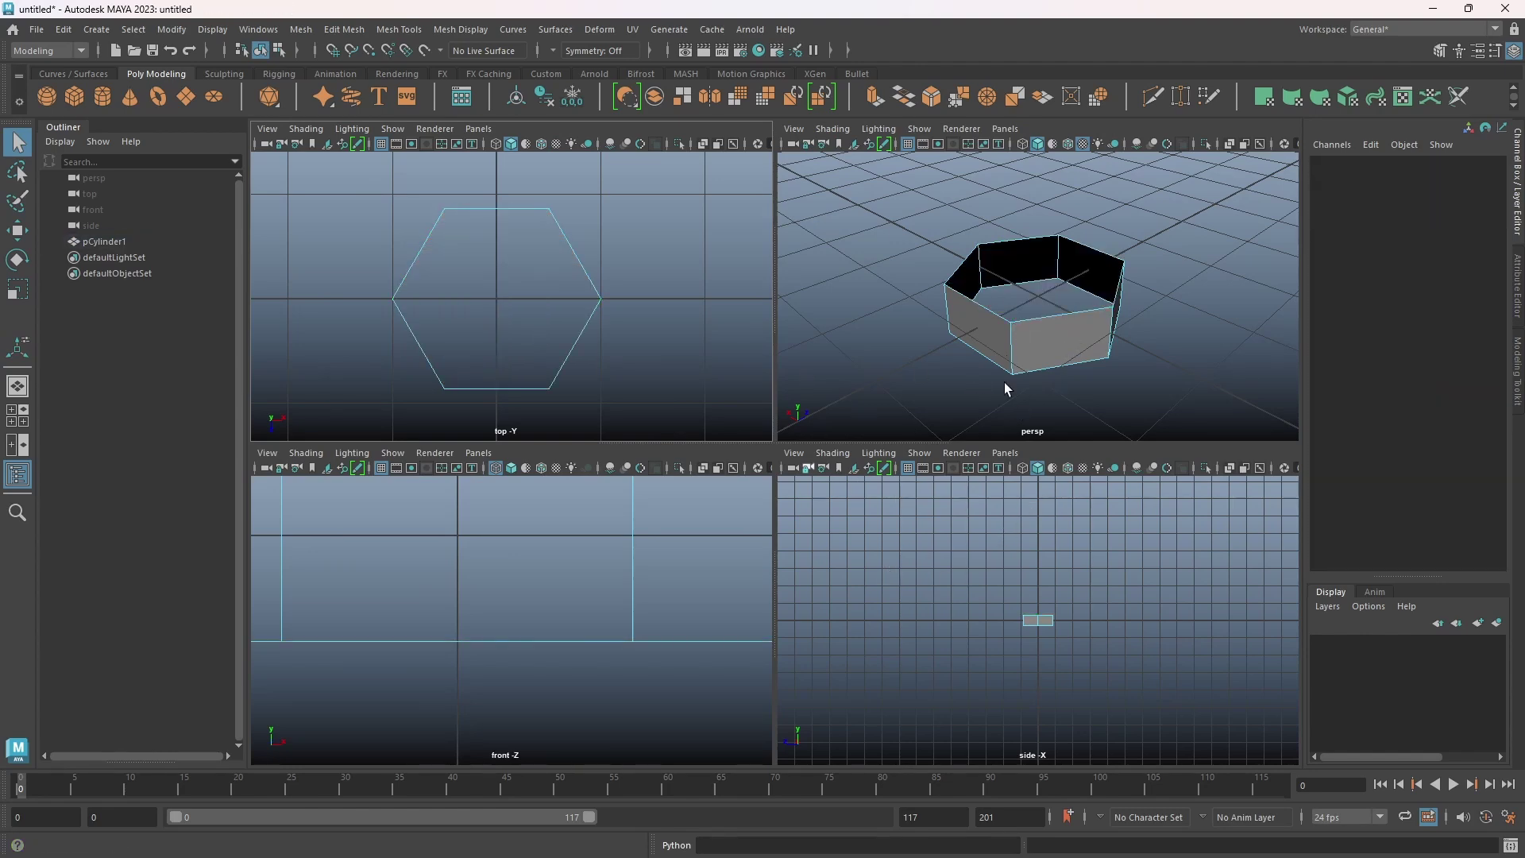
Start the Insert Edge Loop tool and set its number of edge loops to 4
key("space")
left_click_drag(930, 474, 965, 467, "alt")
left_click_drag(840, 469, 831, 545, "alt")
left_click(831, 545)
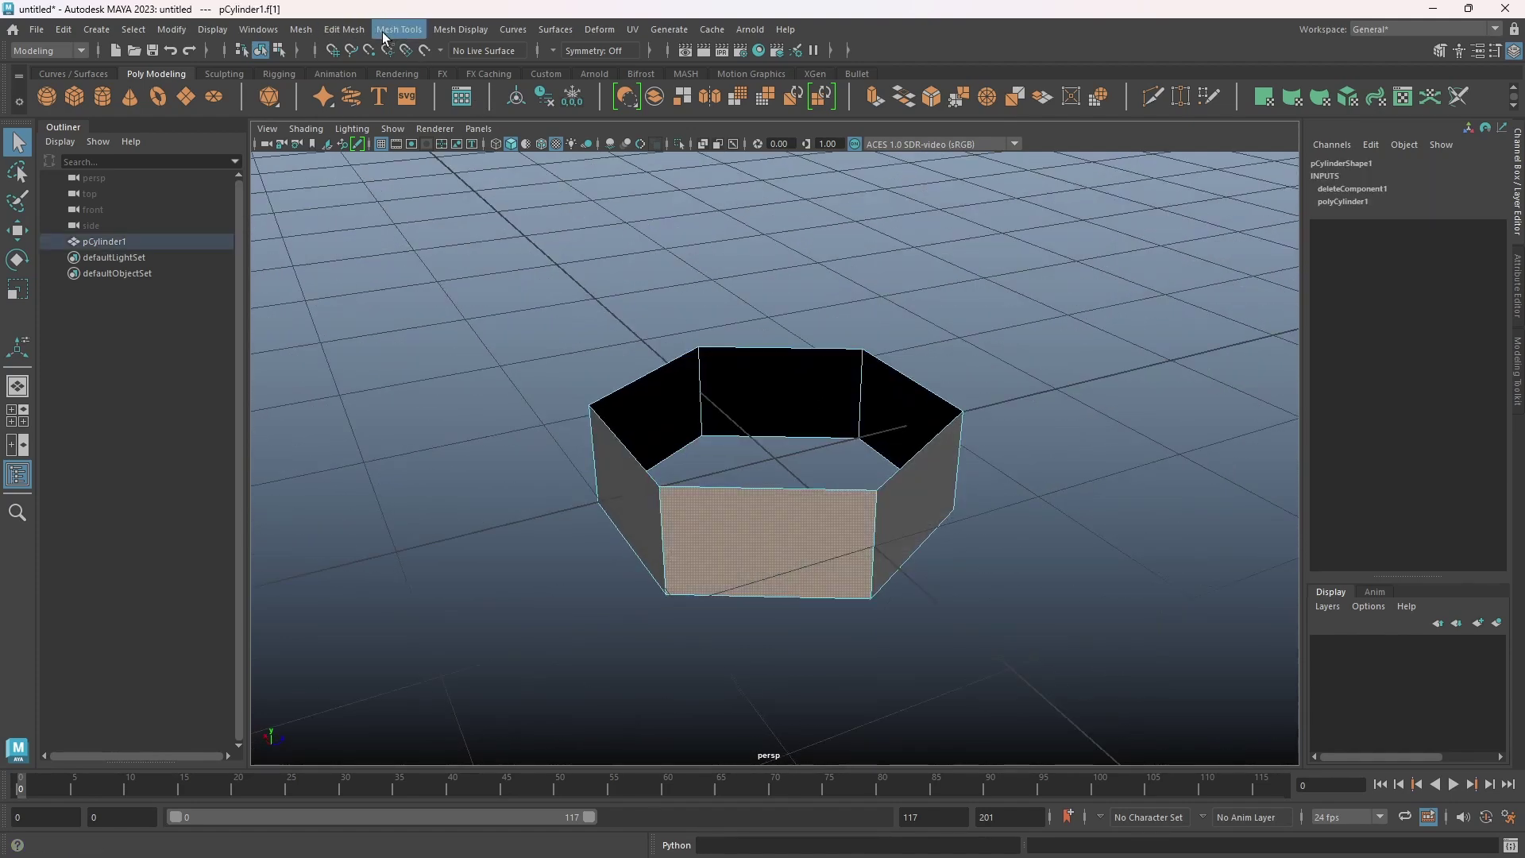
left_click(385, 32)
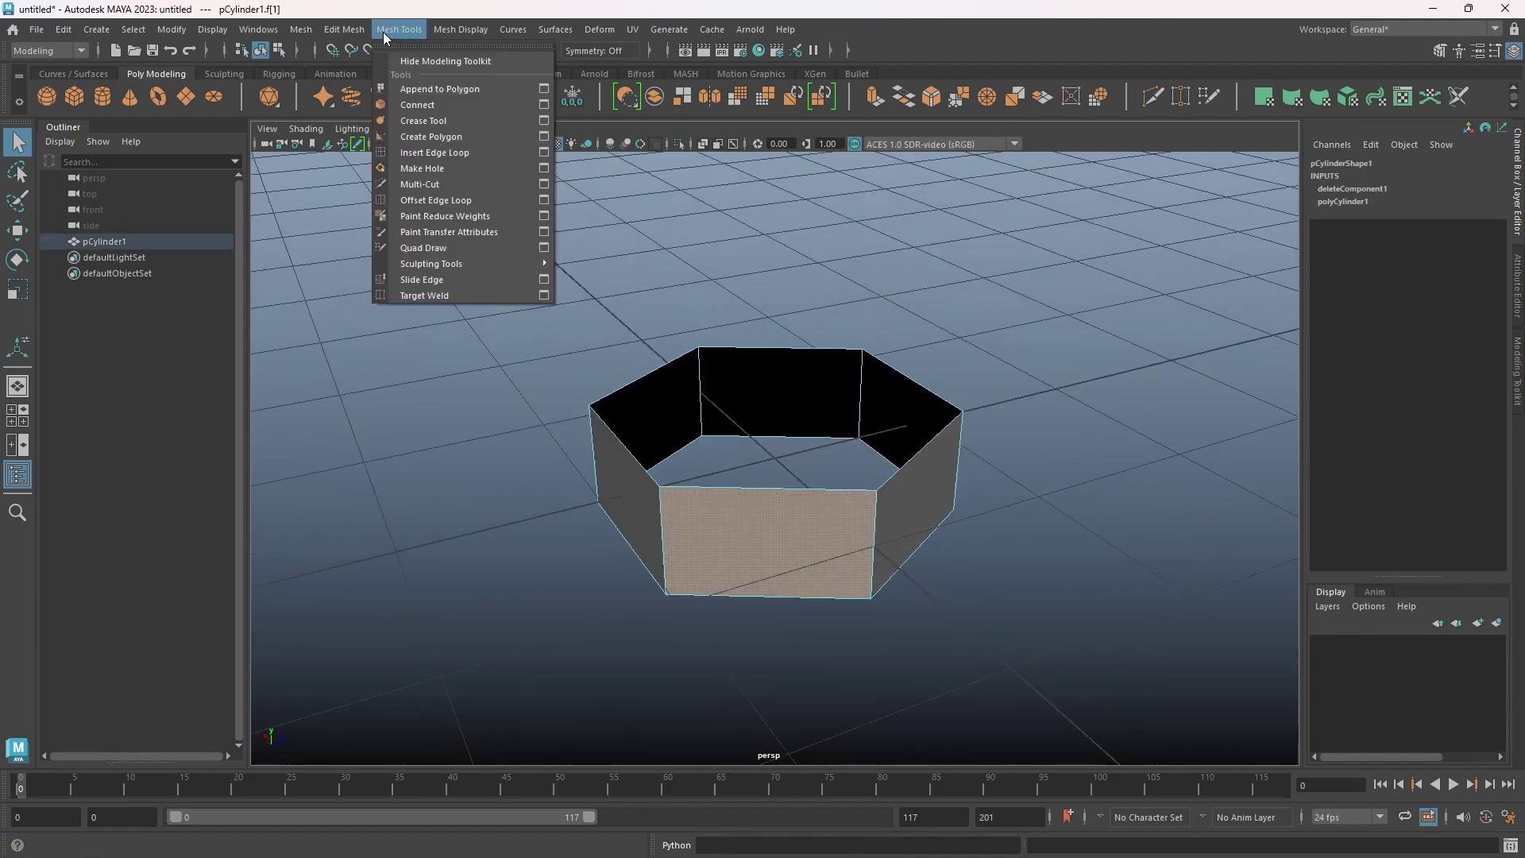
left_click(439, 154)
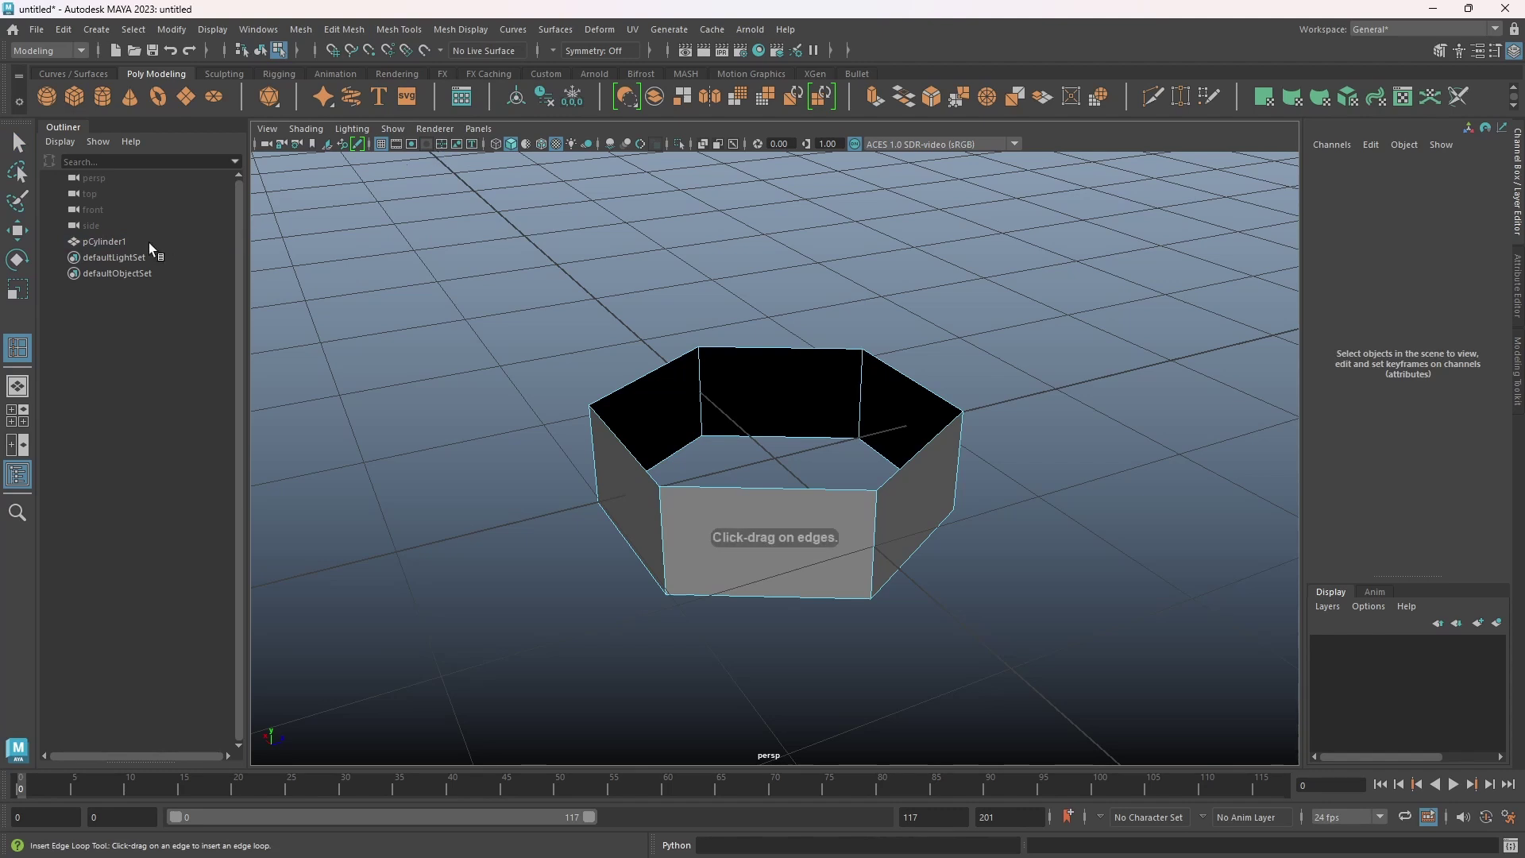
double_click(16, 349)
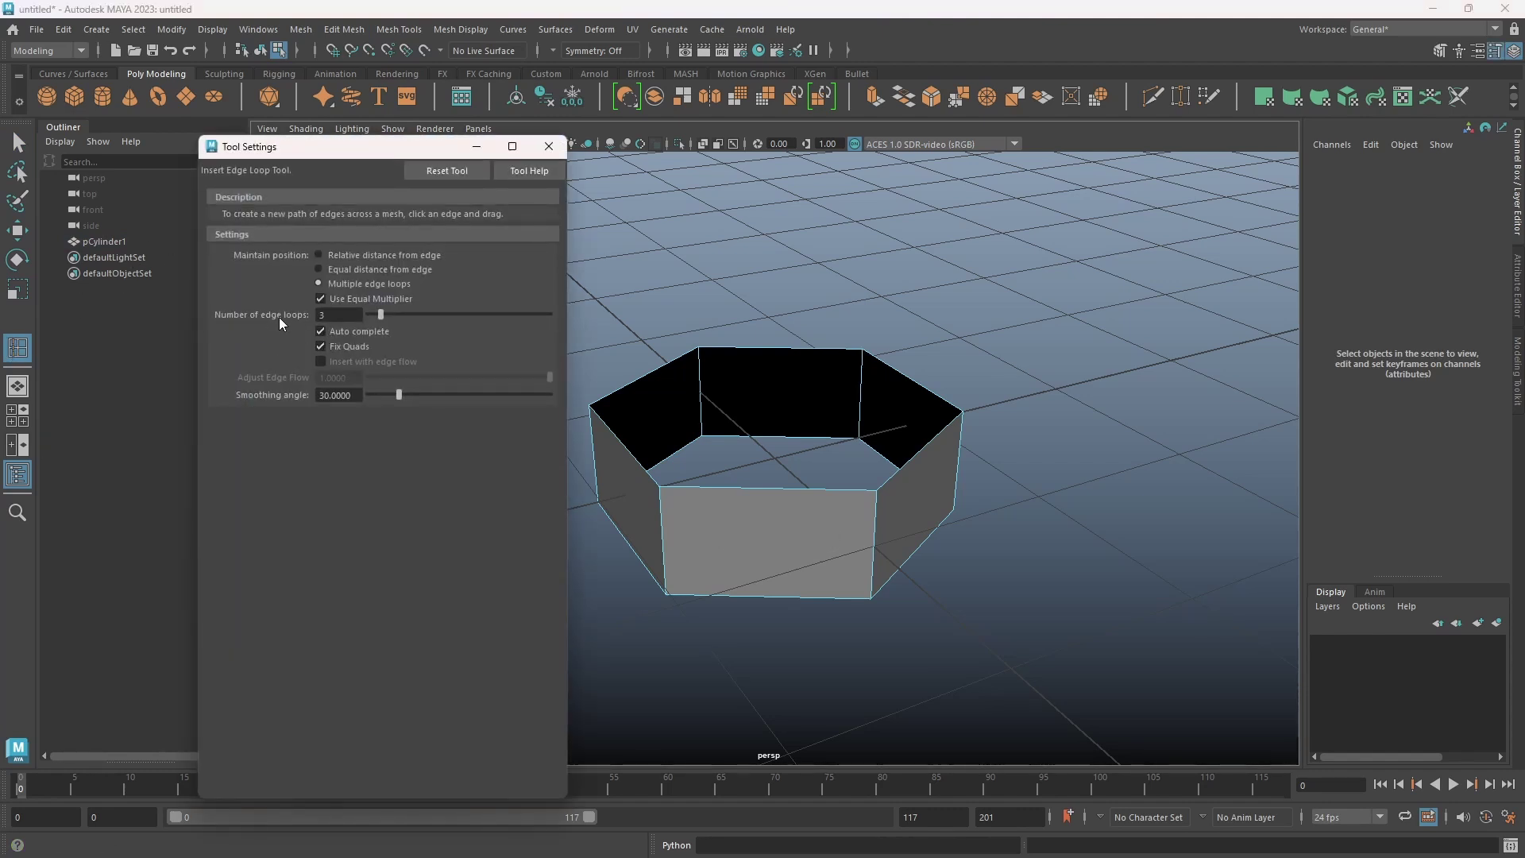
left_click_drag(335, 317, 320, 315)
left_click(549, 146)
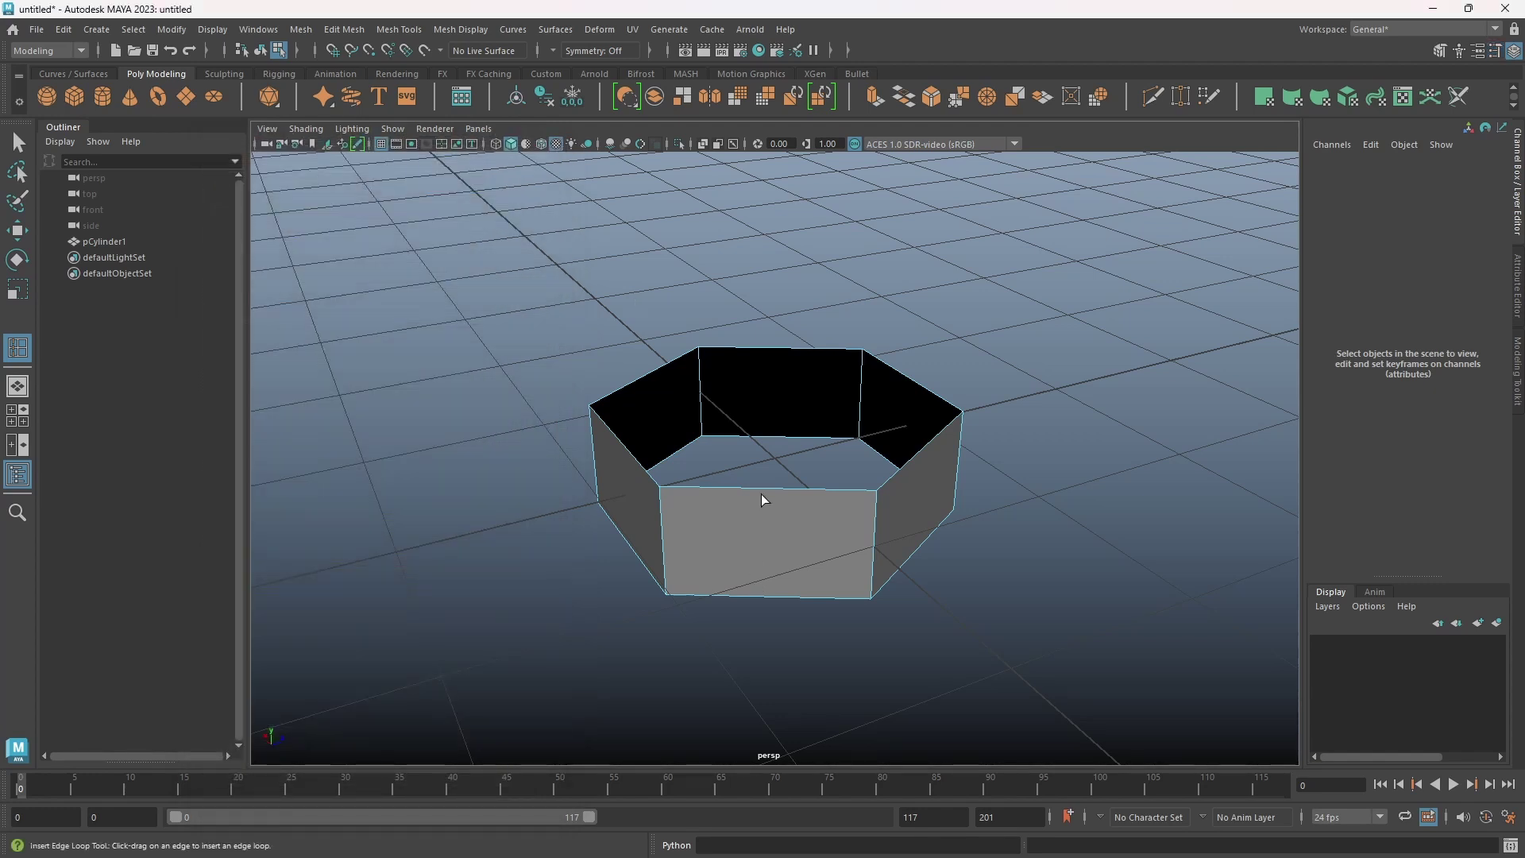
Insert four evenly spaced vertical edge loops on each of the six side walls, finishing with the Select tool
left_click(848, 483)
left_click(920, 459)
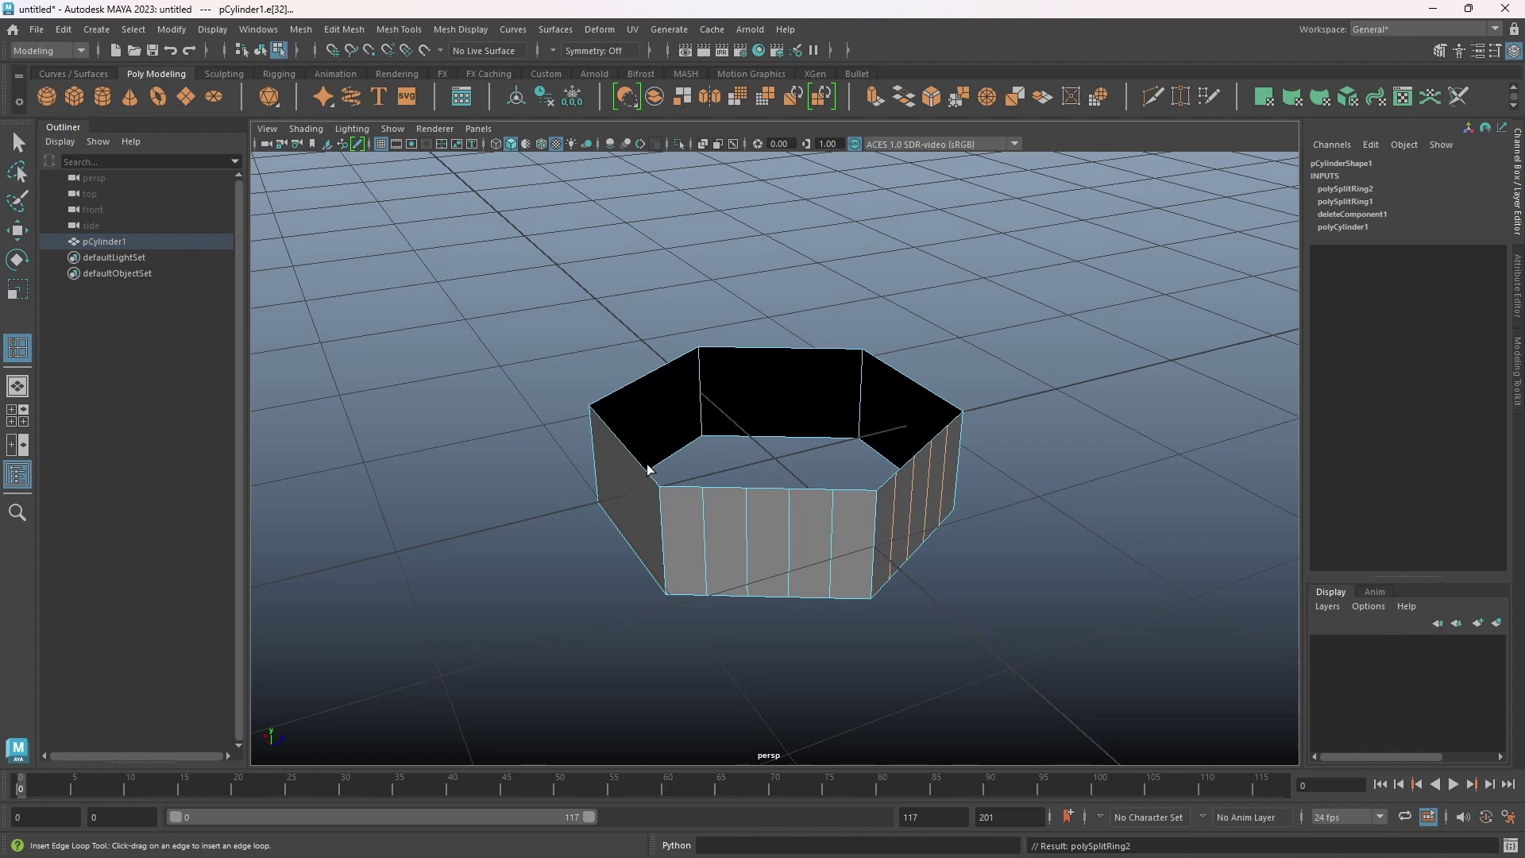
left_click(639, 461)
left_click(656, 375)
left_click(753, 352)
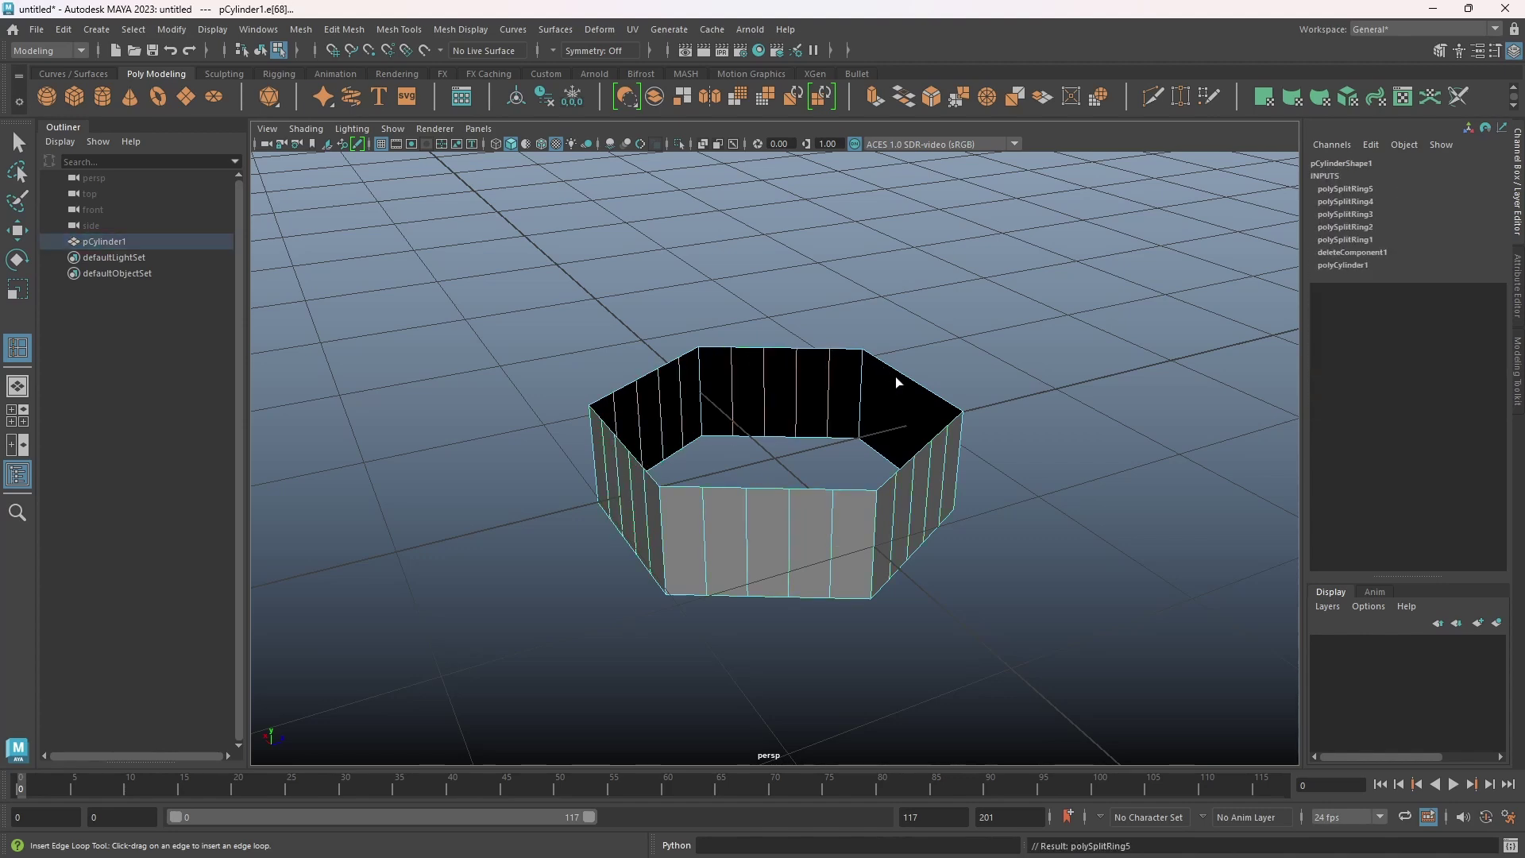
left_click(897, 376)
left_click_drag(952, 541, 1031, 531, "alt")
key("q")
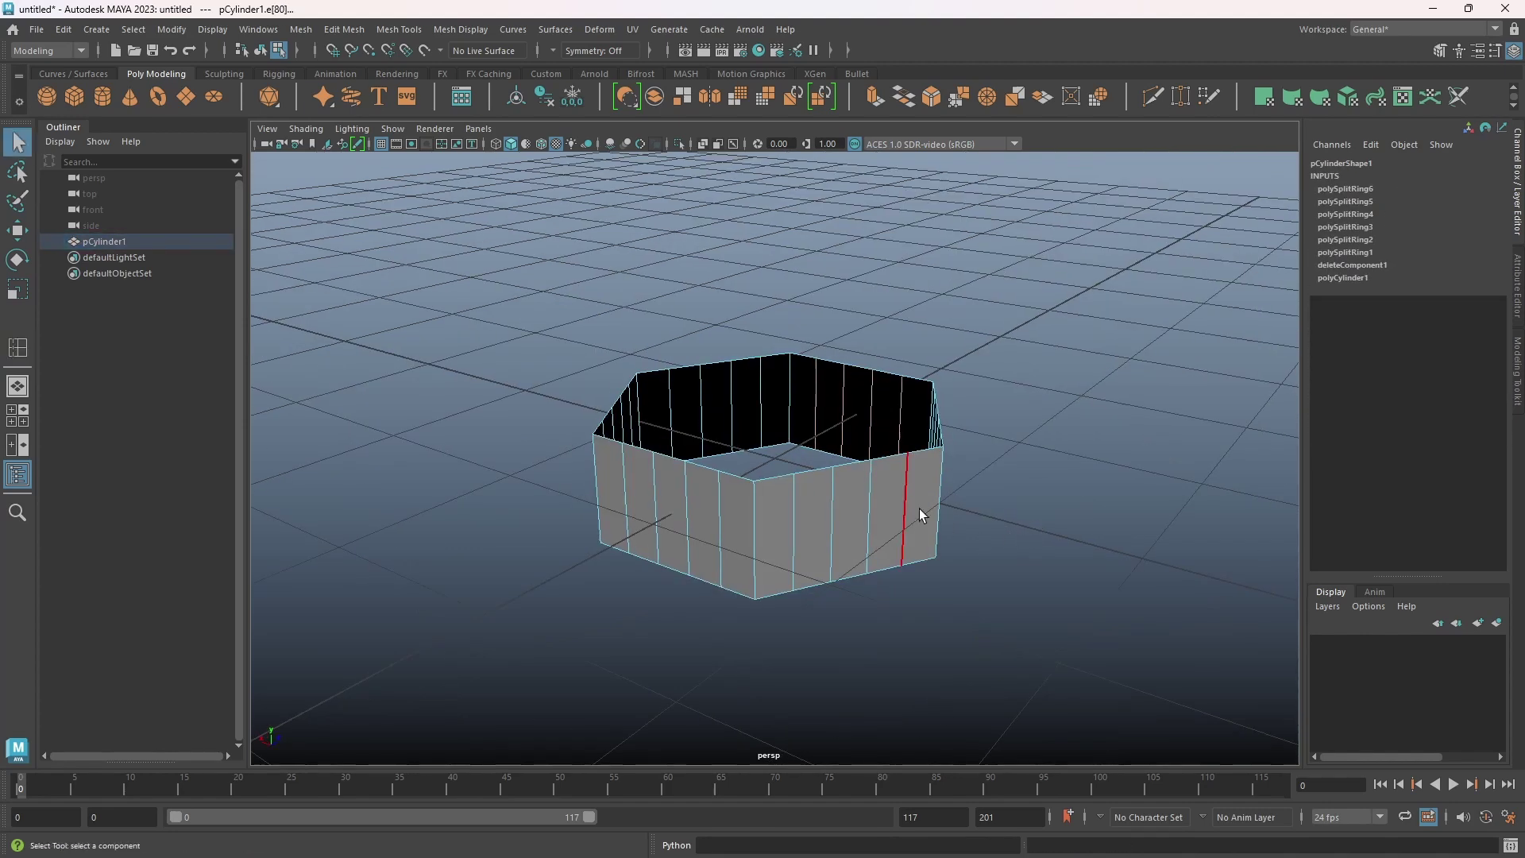
Select the entire top row of vertices of the hexagonal ring in the front view
key("space")
key("space")
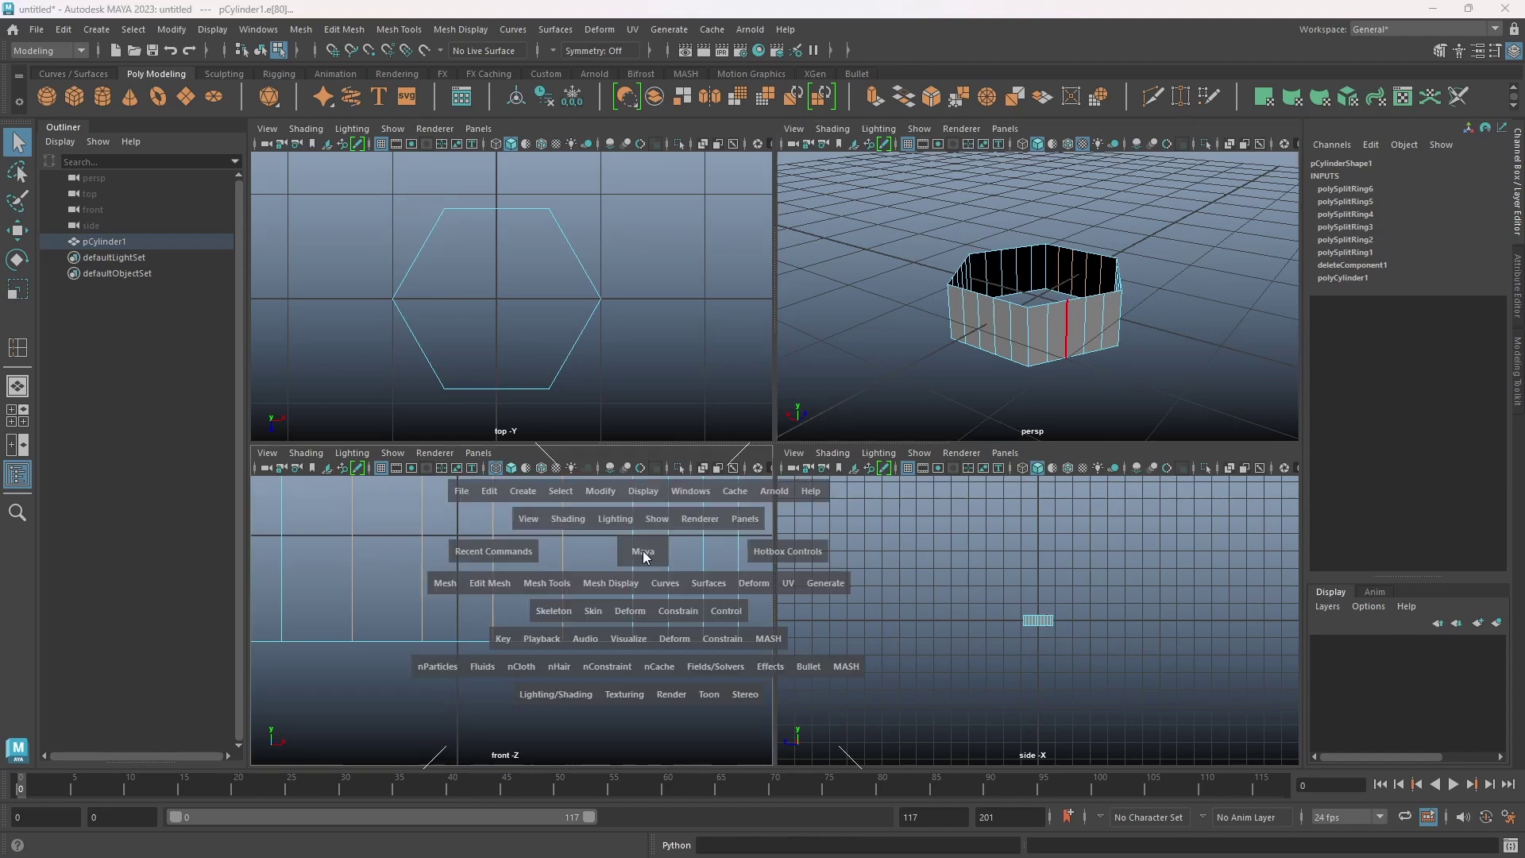
right_click_drag(882, 584, 752, 436, "alt")
middle_click_drag(753, 437, 750, 523, "alt")
right_click_drag(866, 552, 1053, 586, "alt")
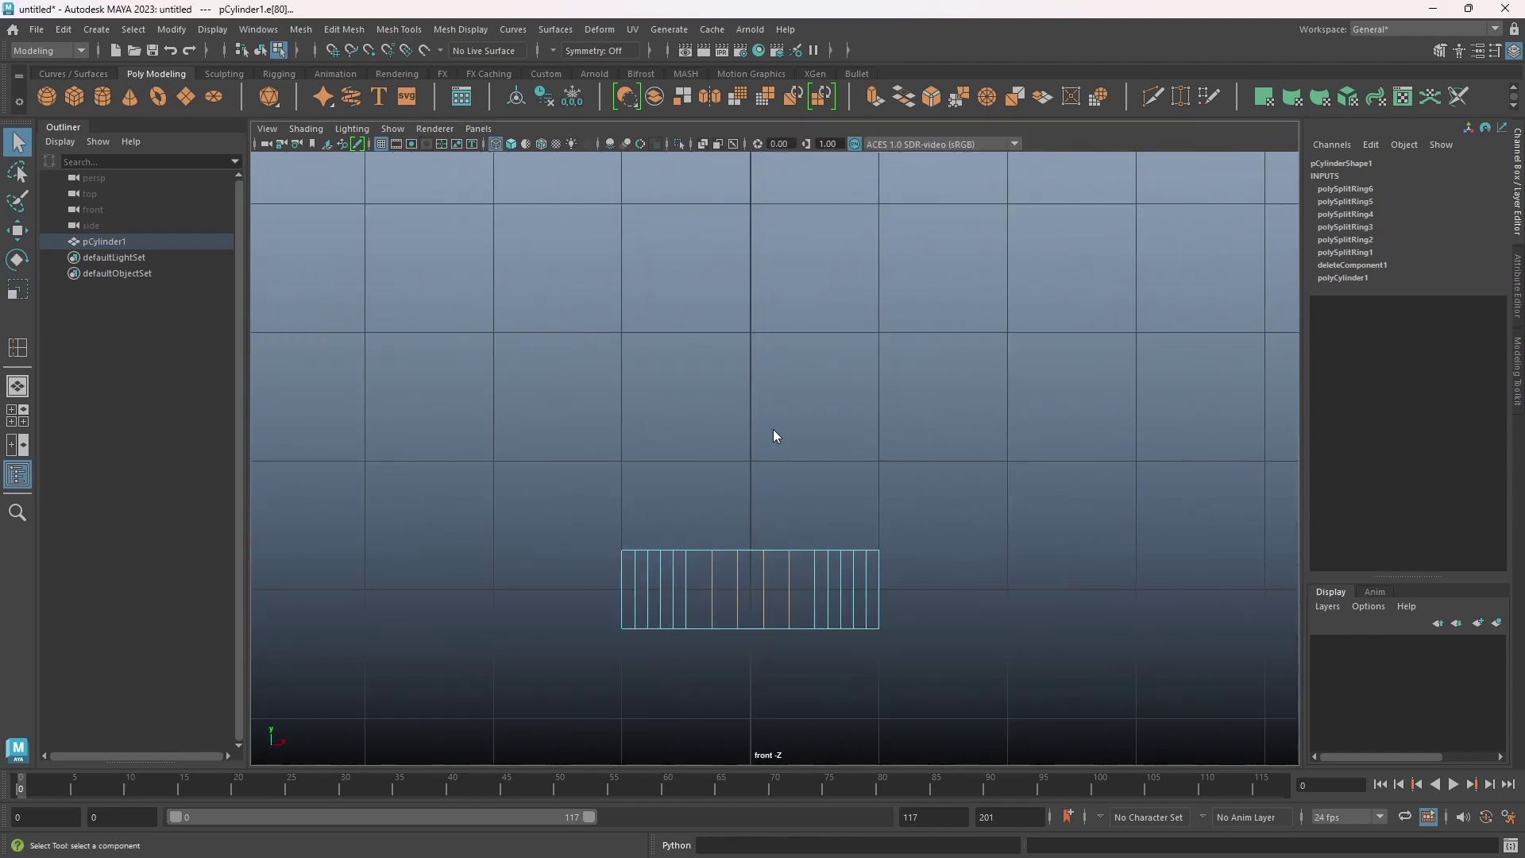
right_click_drag(774, 404, 709, 402)
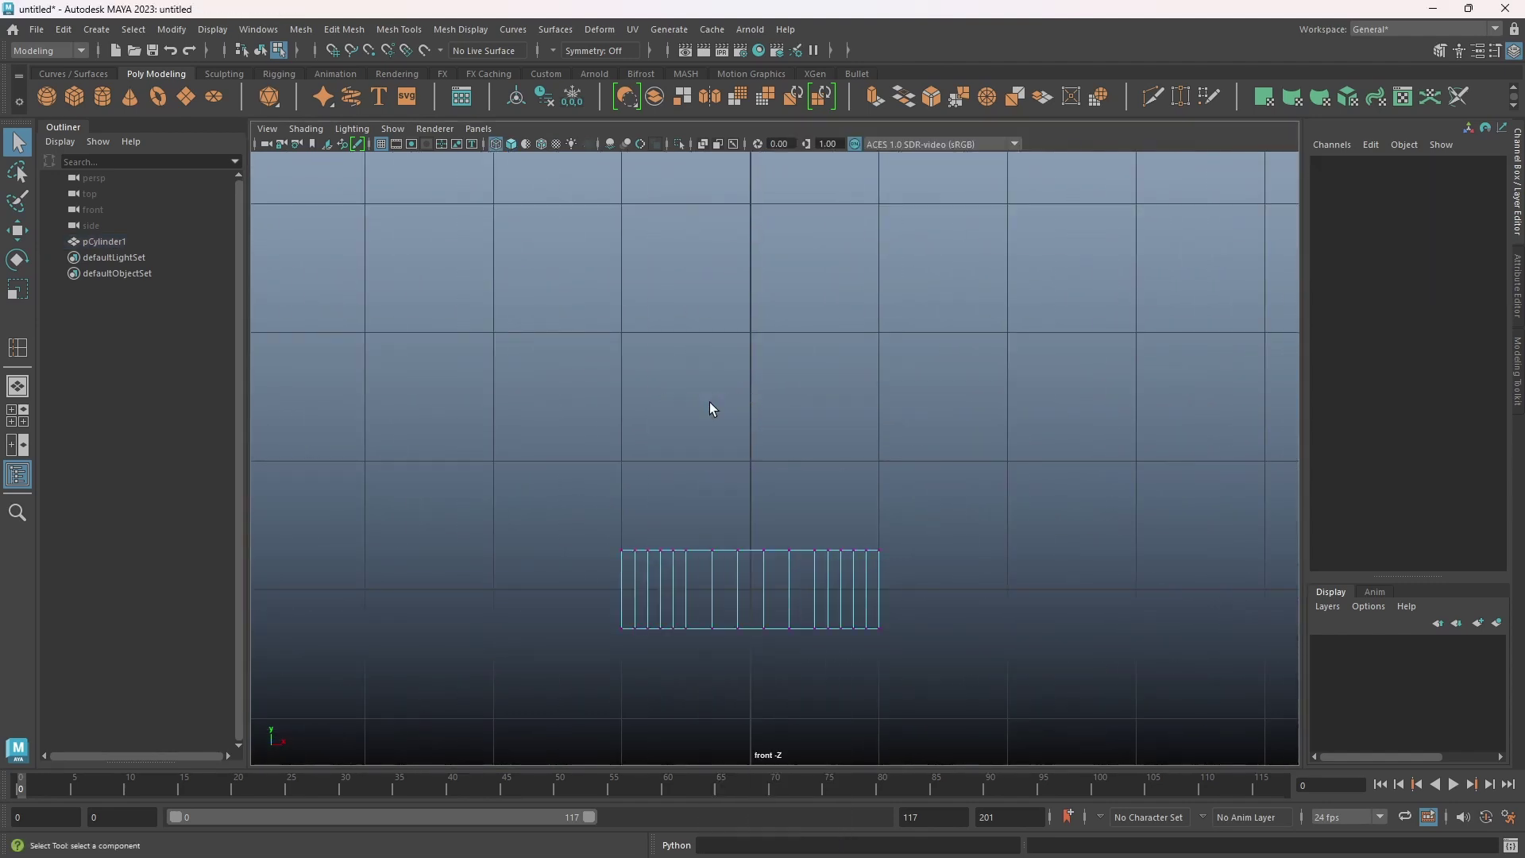
left_click_drag(556, 475, 989, 560)
key("space")
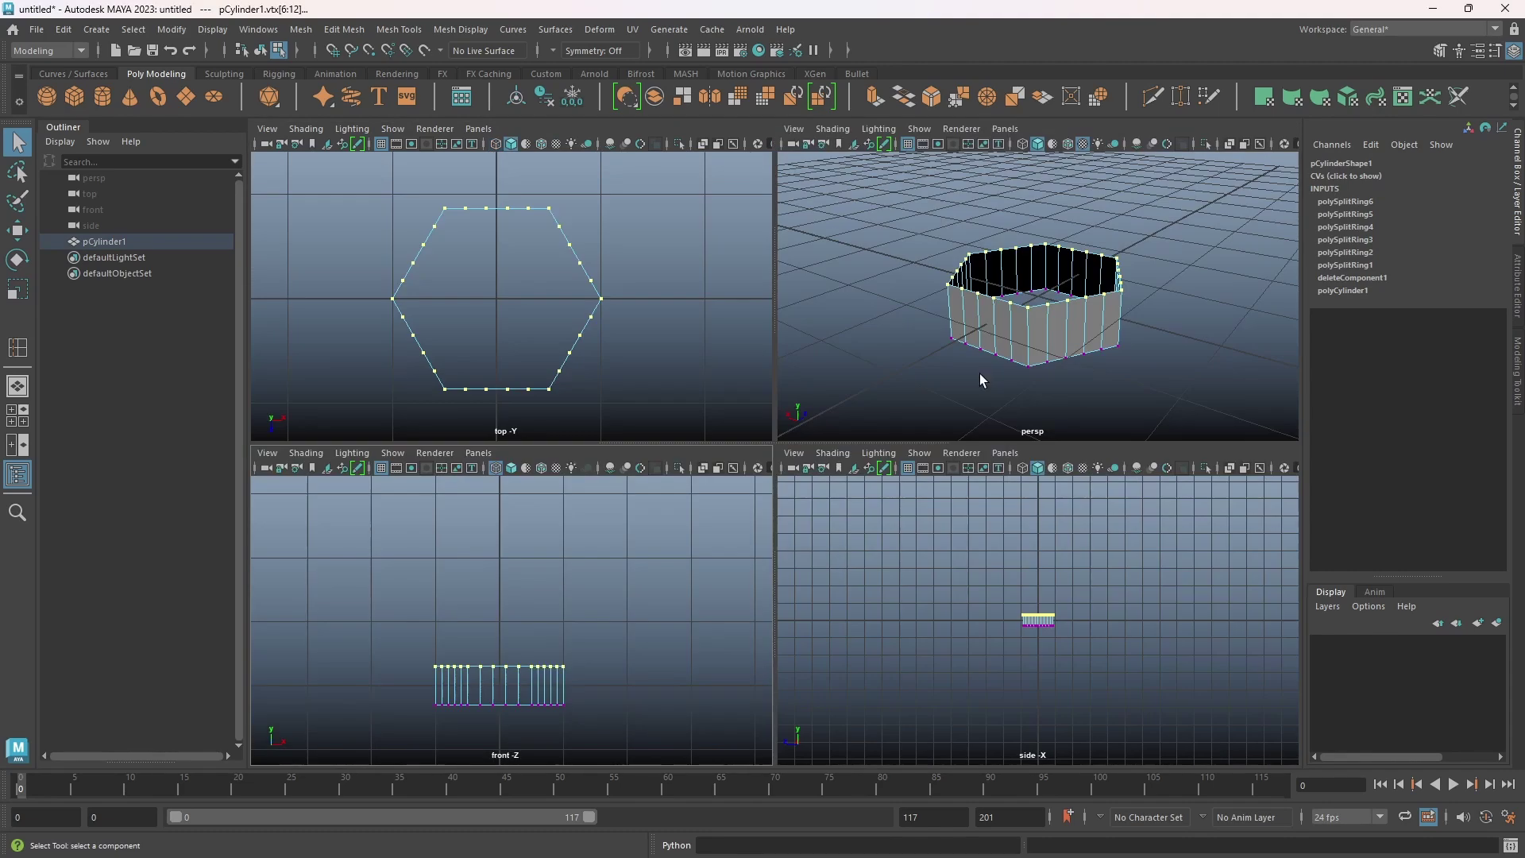
Deselect the hexagon's corner vertices and raise the remaining top vertices to about Y 0.39 in the front view
key("space")
left_click_drag(945, 452, 883, 476, "alt")
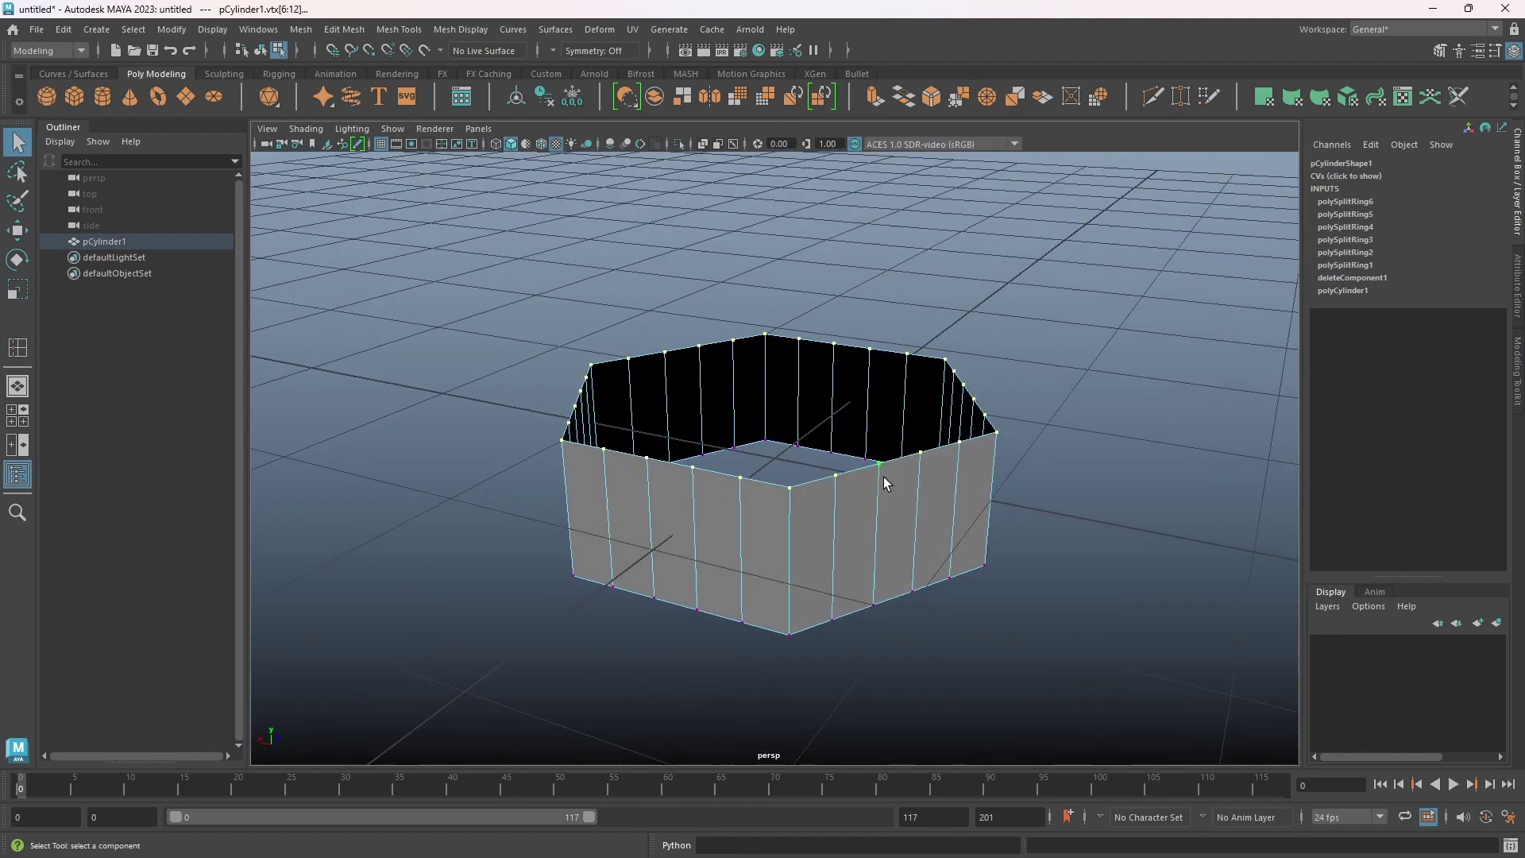
left_click(791, 489)
key("ctrl+z")
left_click(791, 488, "ctrl")
left_click(563, 440, "ctrl")
middle_click_drag(767, 569, 821, 469, "alt")
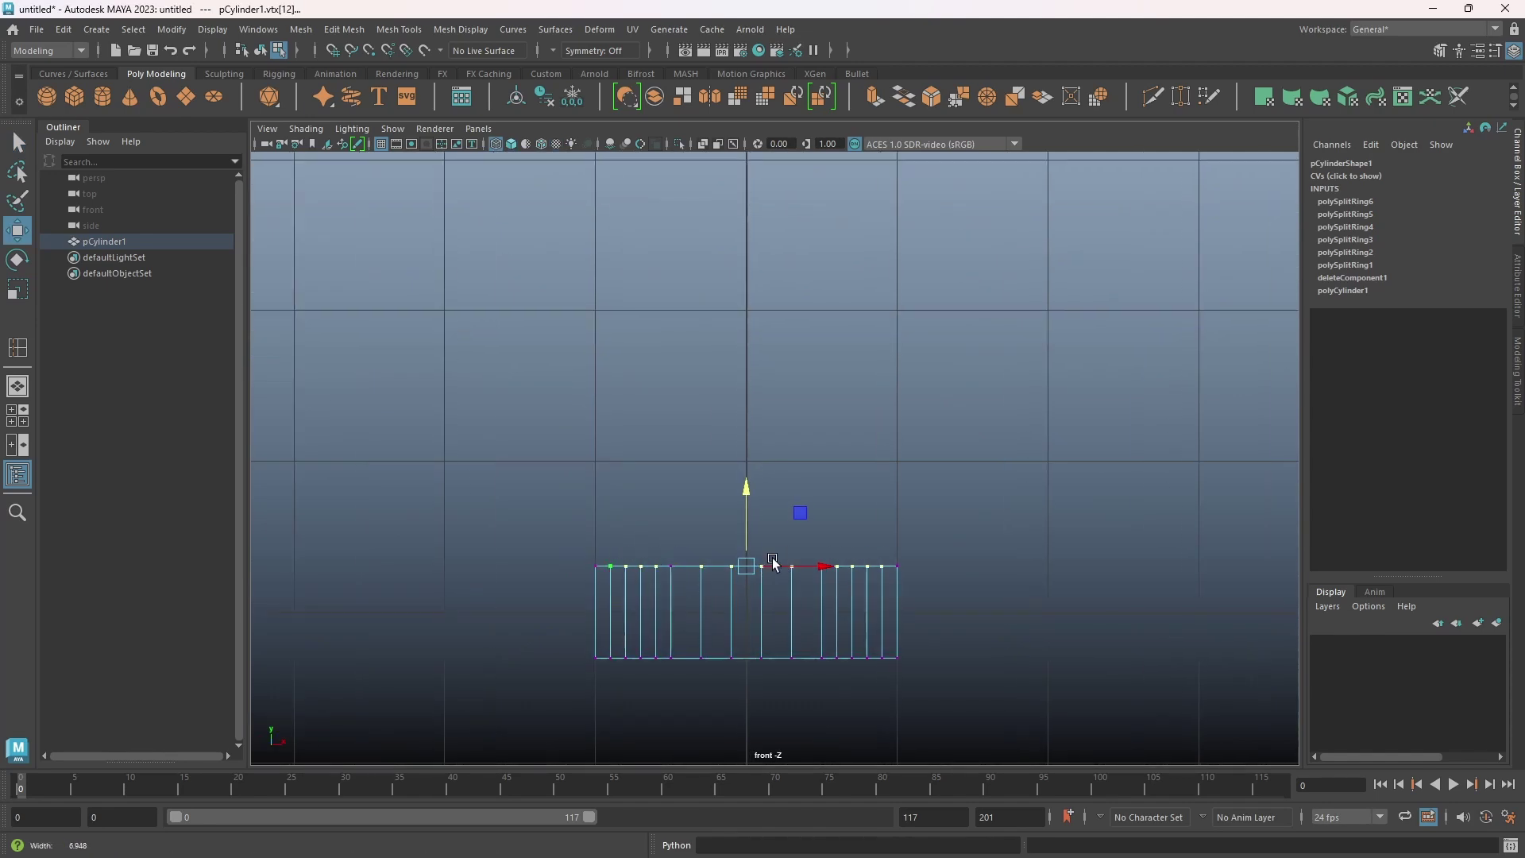
right_click_drag(760, 422, 930, 461, "alt")
mouse_move(793, 415)
left_mouse_down()
mouse_move(796, 378)
mouse_move(775, 398)
left_mouse_up()
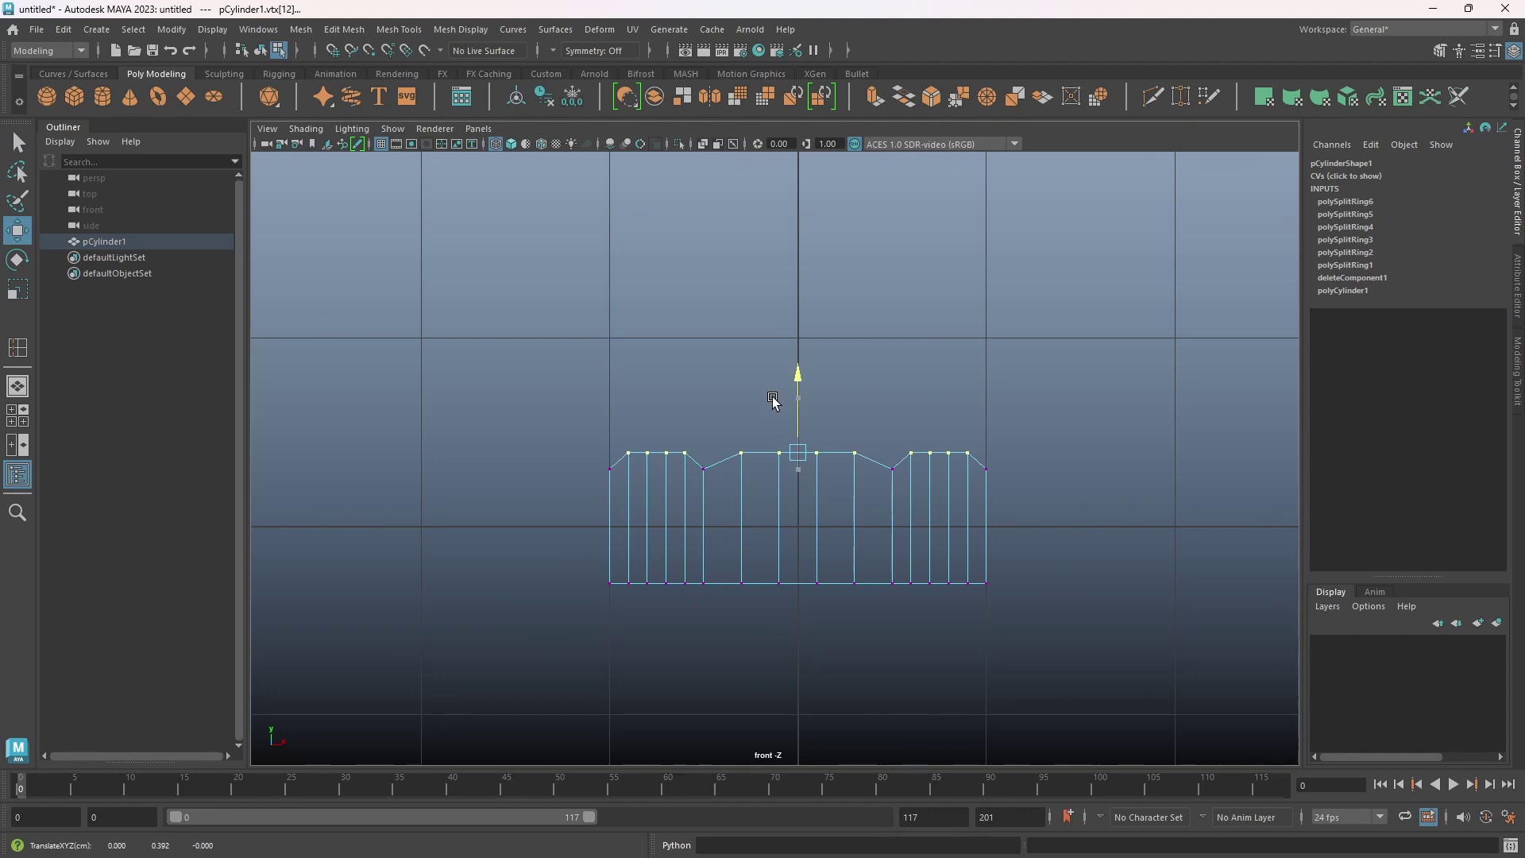
Select the two middle top vertices of each side and raise them to about Y 0.43 to round the upper edges
right_click_drag(566, 470, 844, 512, "alt")
middle_click_drag(845, 512, 881, 517, "alt")
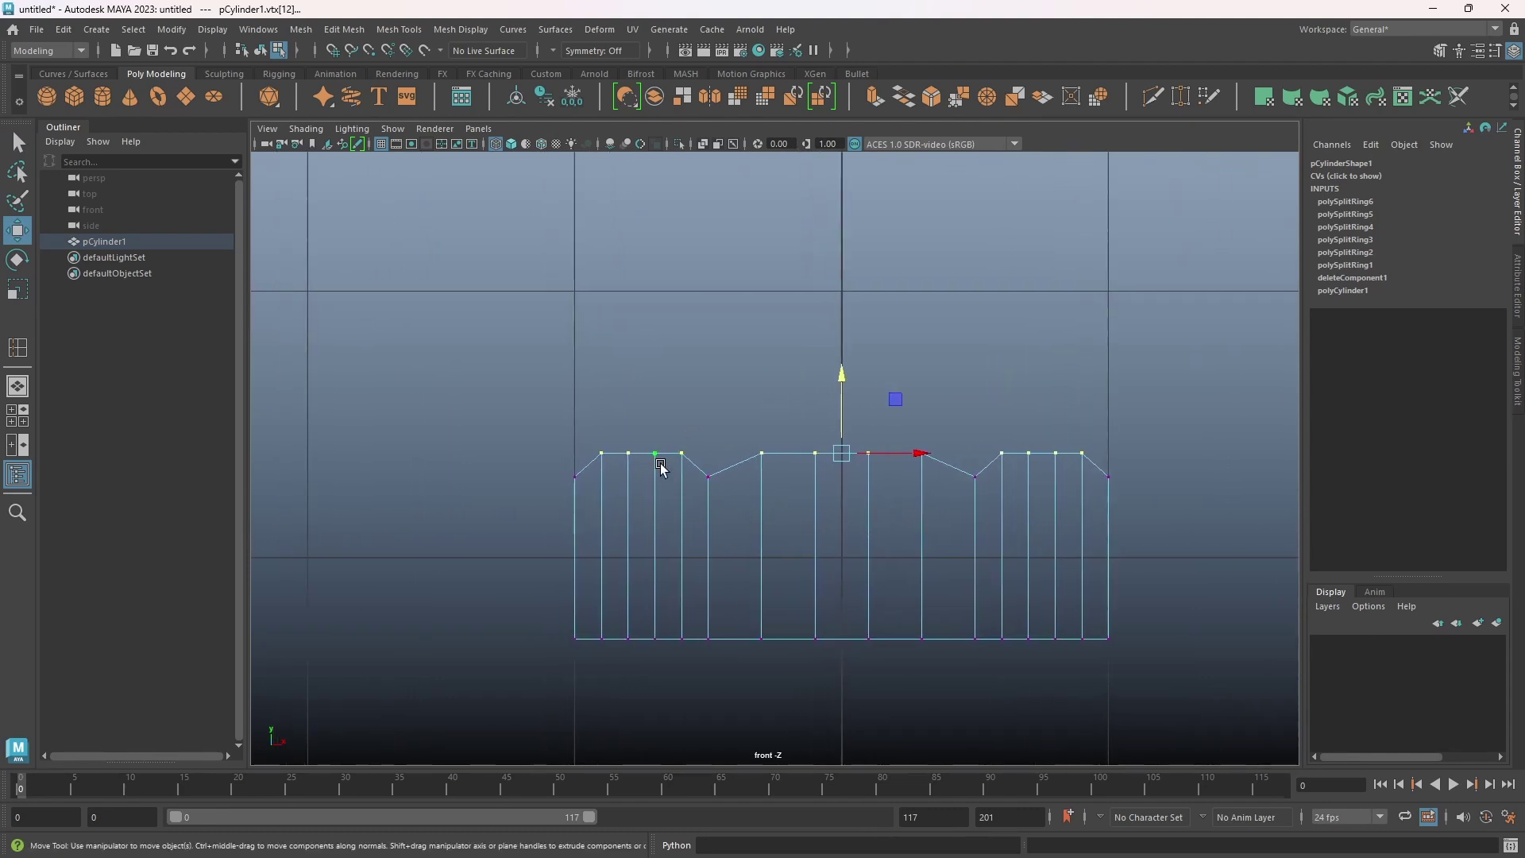
left_click_drag(636, 446, 666, 467)
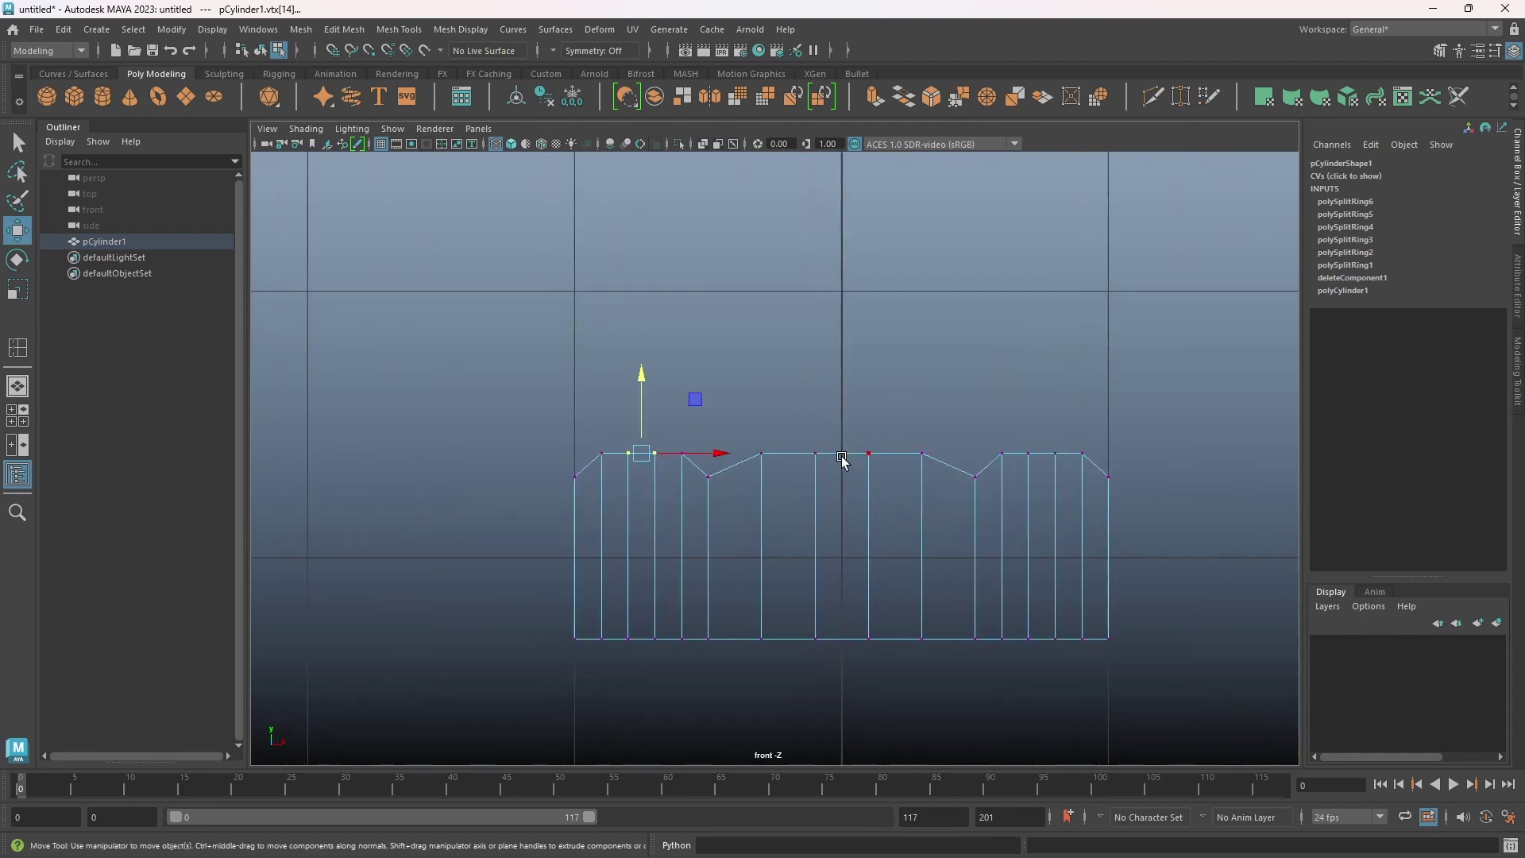
left_click_drag(801, 422, 877, 481, "shift")
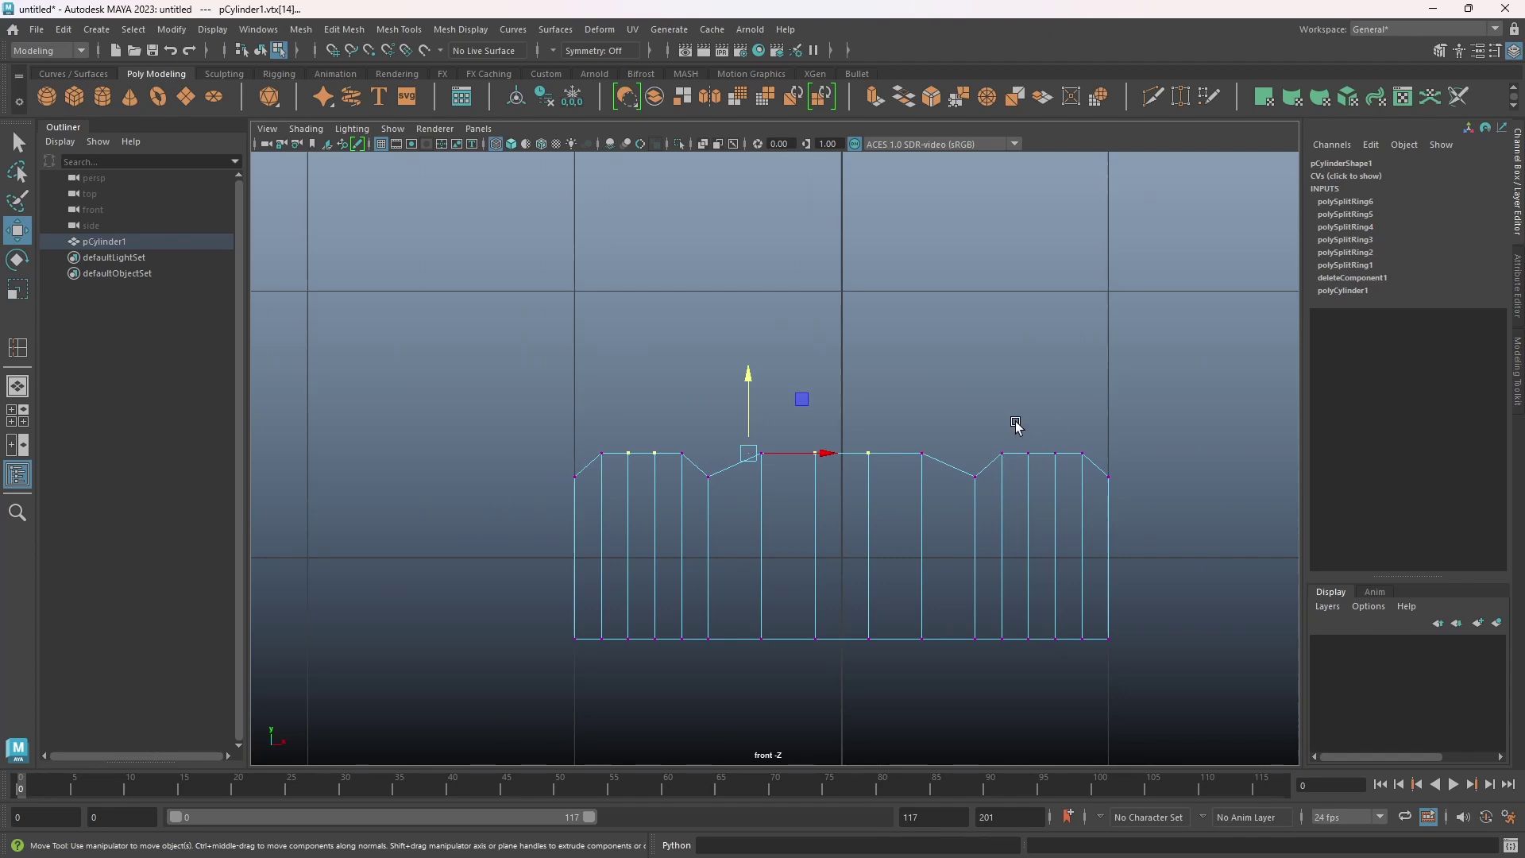
left_click_drag(1020, 423, 1065, 456, "shift")
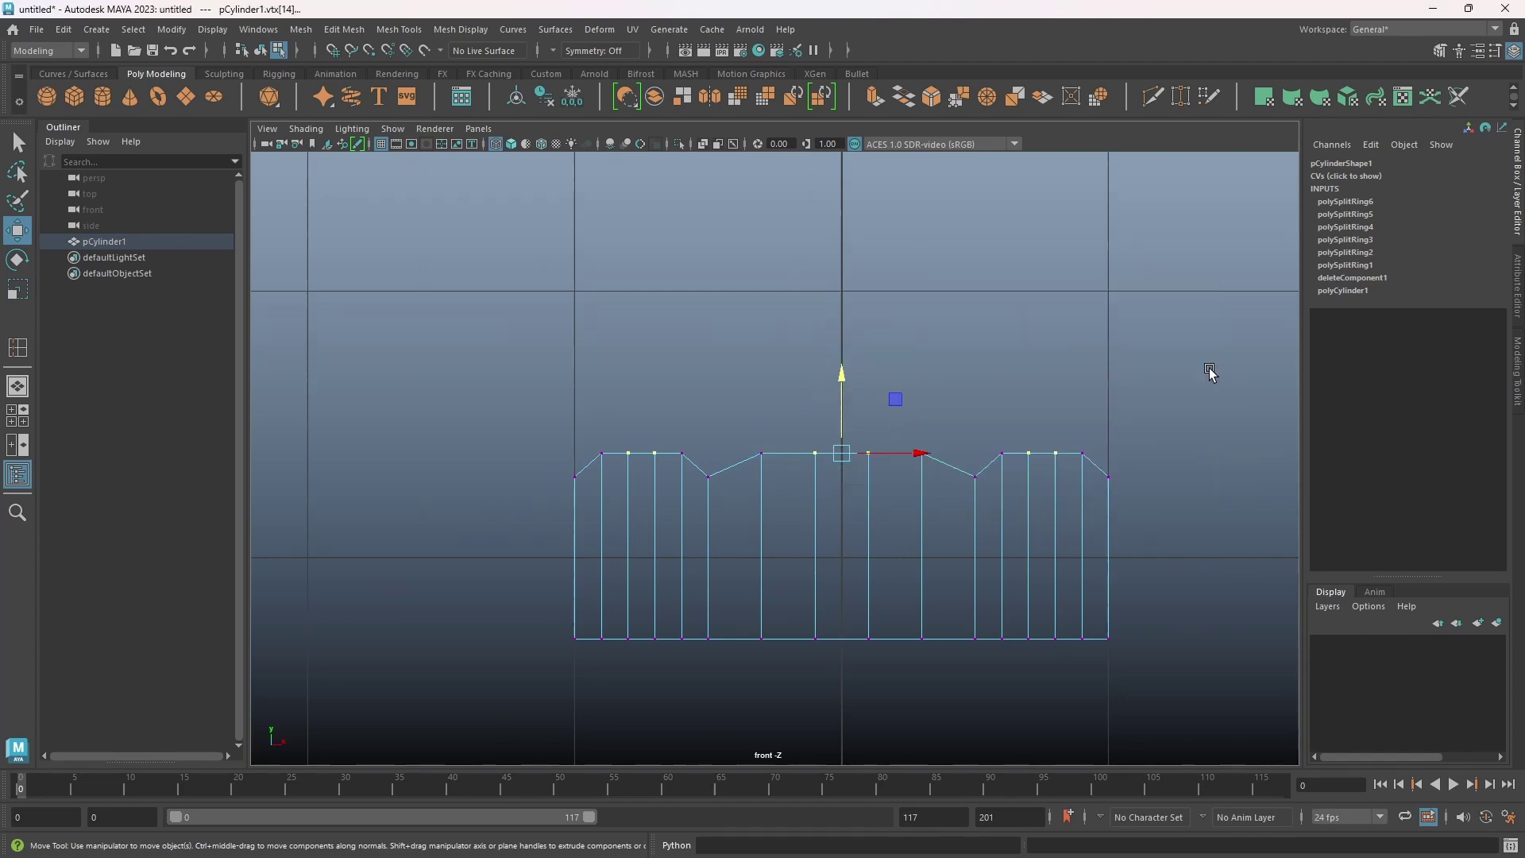
key("space")
key("space")
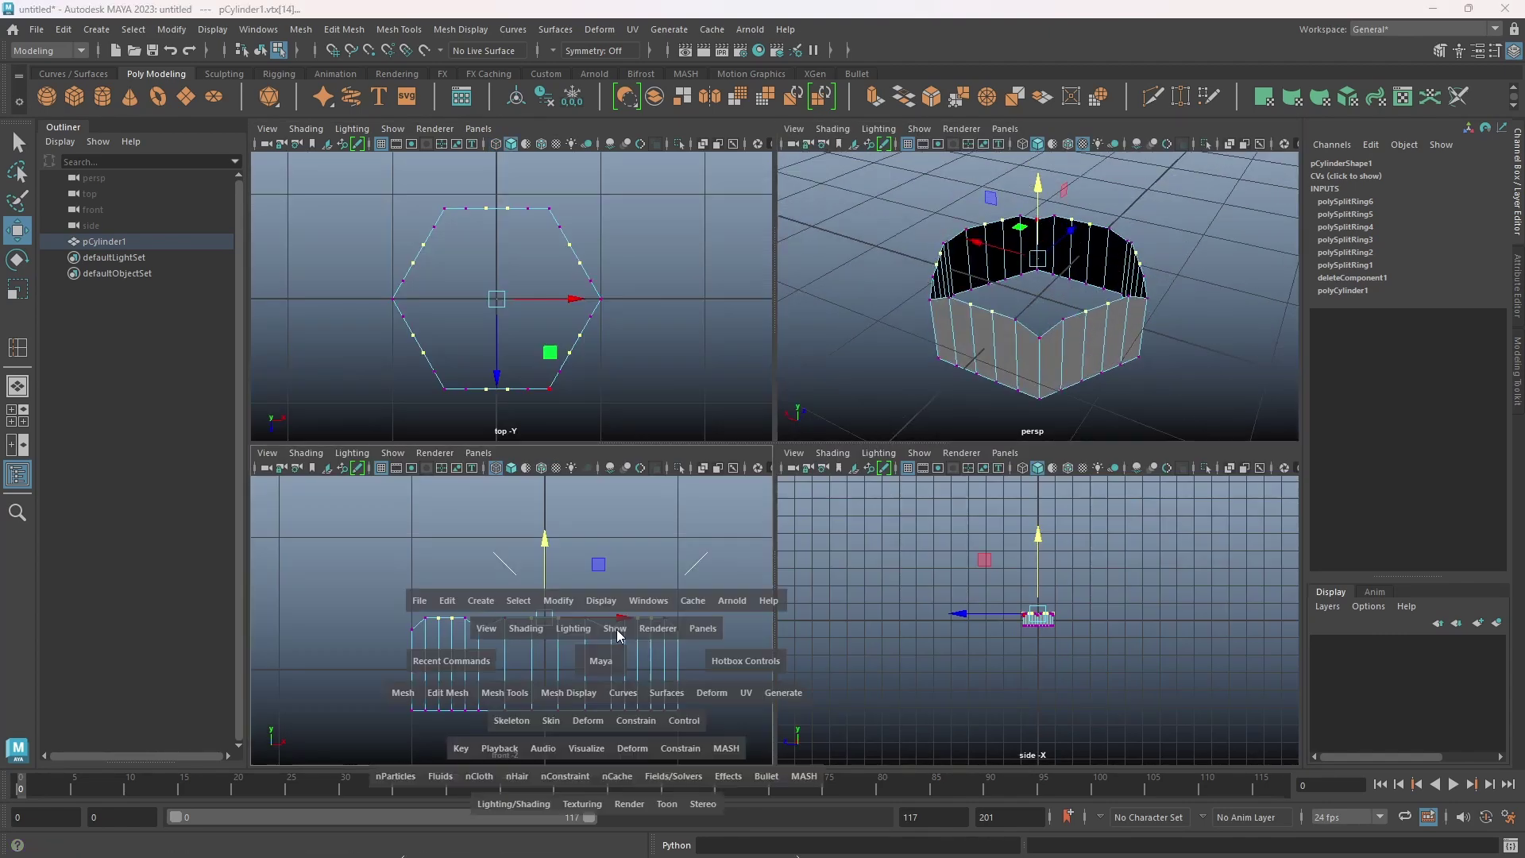
left_click_drag(839, 374, 849, 367)
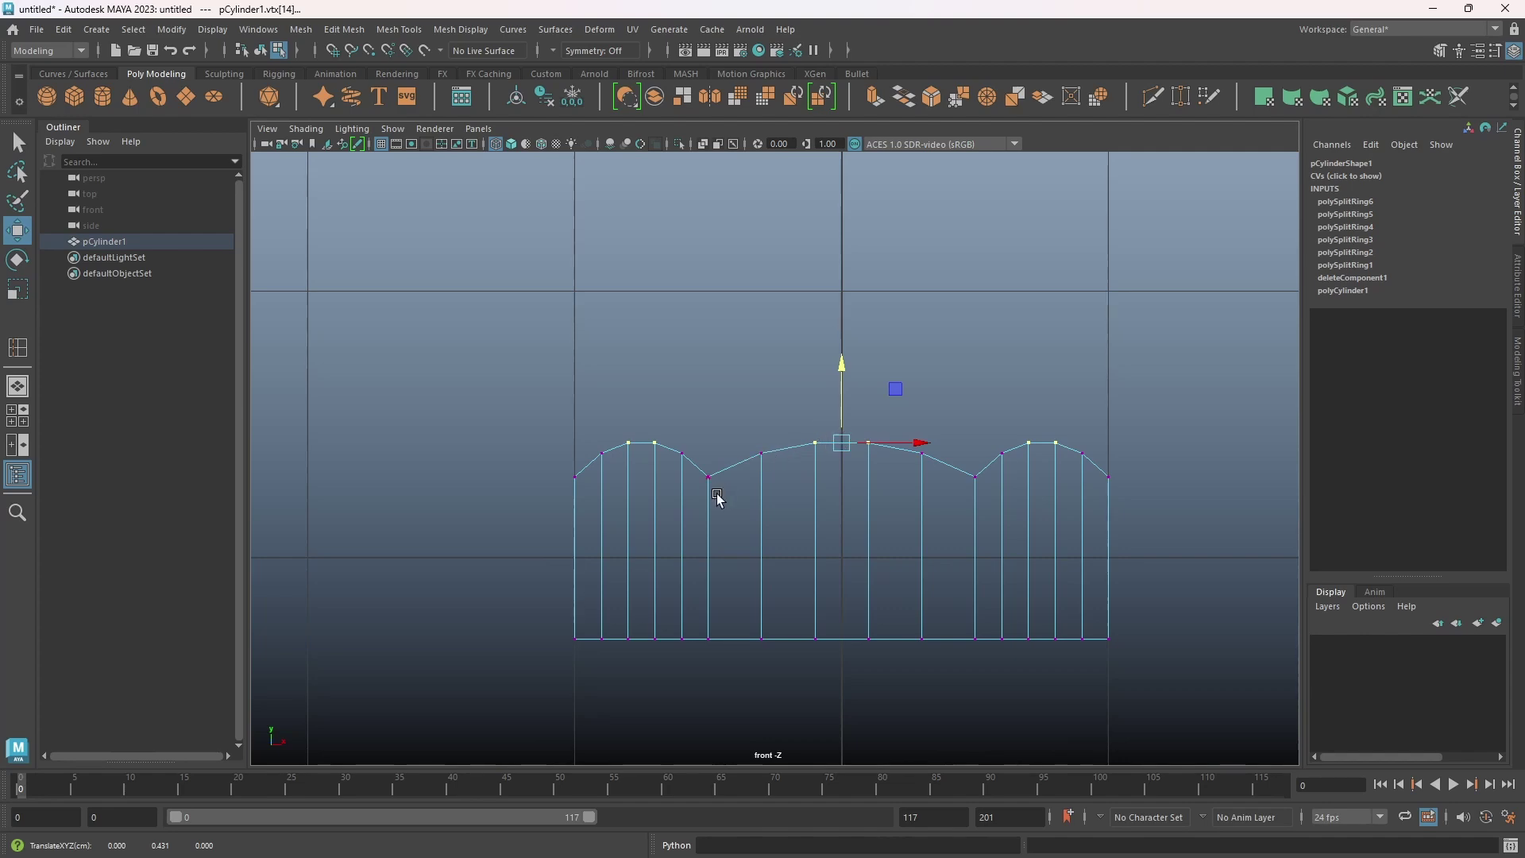
Extrude the top rim edge loop inward by scaling it uniformly, and flatten the new inner loop vertically
key("space")
key("space")
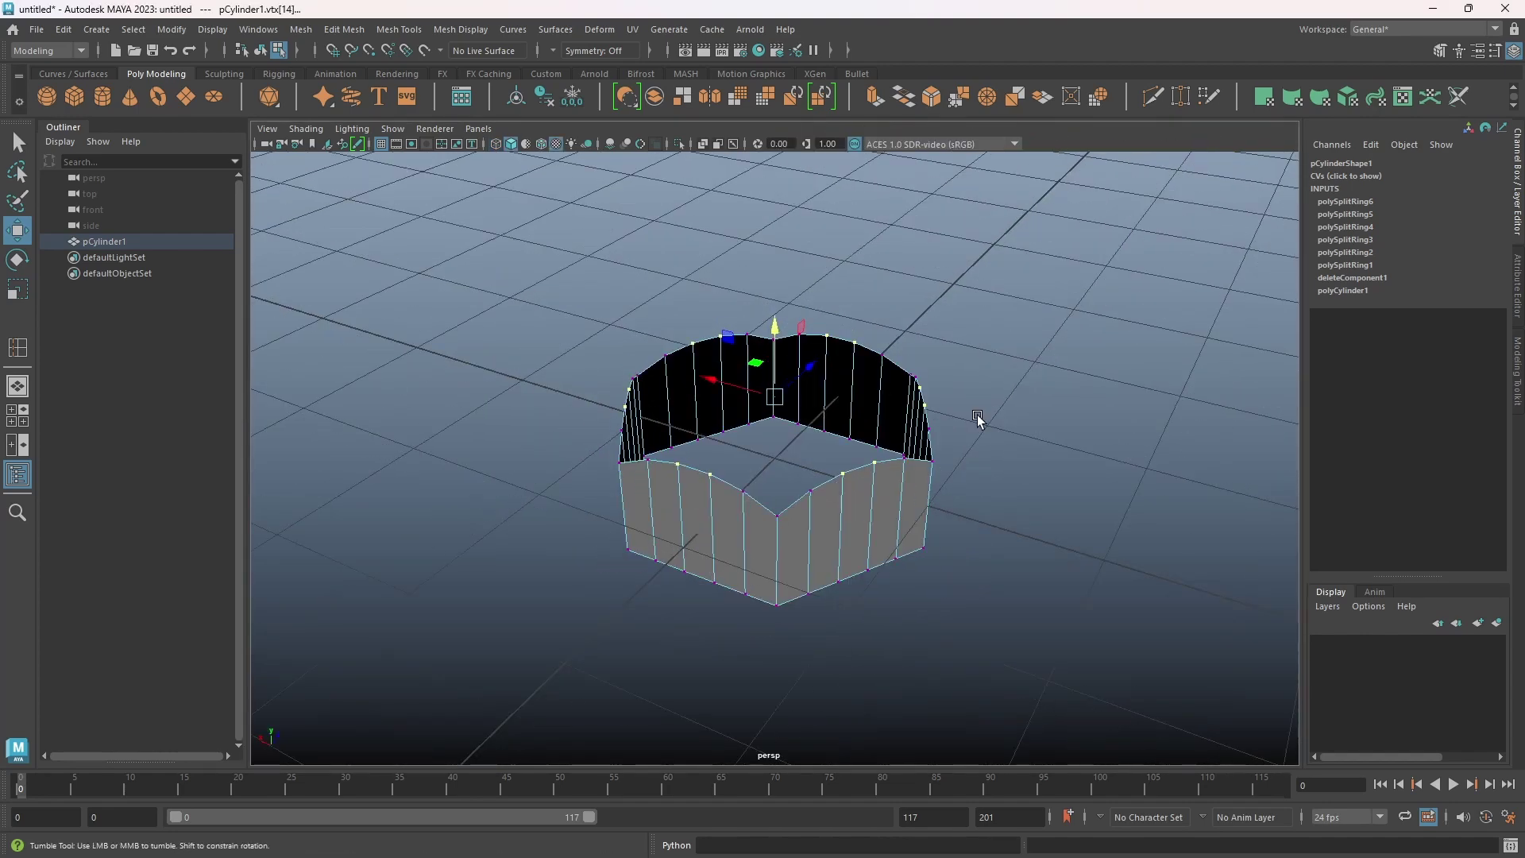
right_click_drag(875, 334, 875, 293)
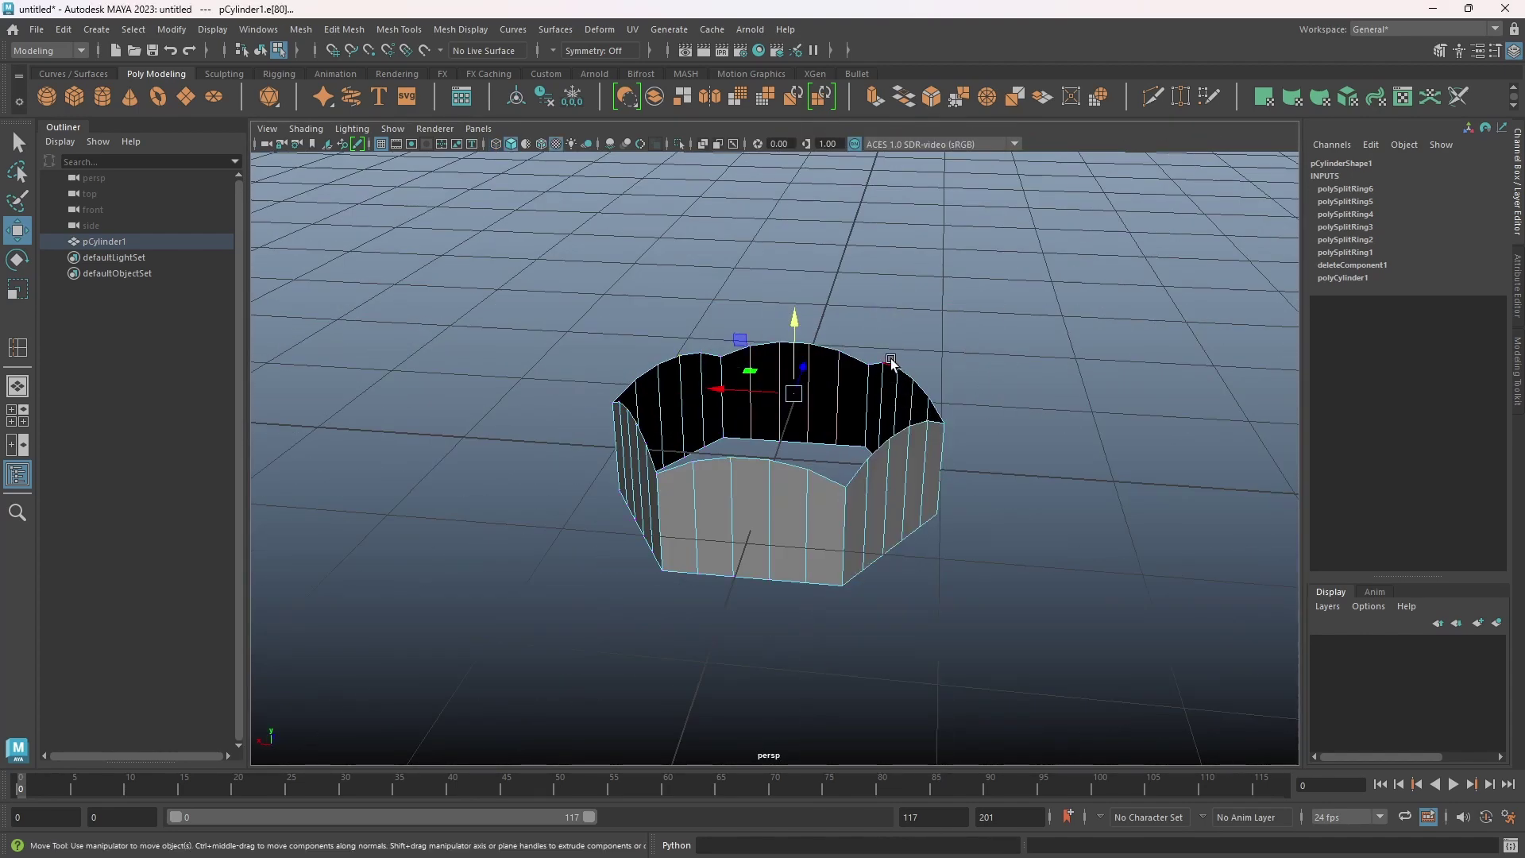
double_click(823, 478)
mouse_move(1016, 513)
left_mouse_down("alt")
mouse_move(981, 511)
mouse_move(996, 506)
left_mouse_up("alt")
key("r")
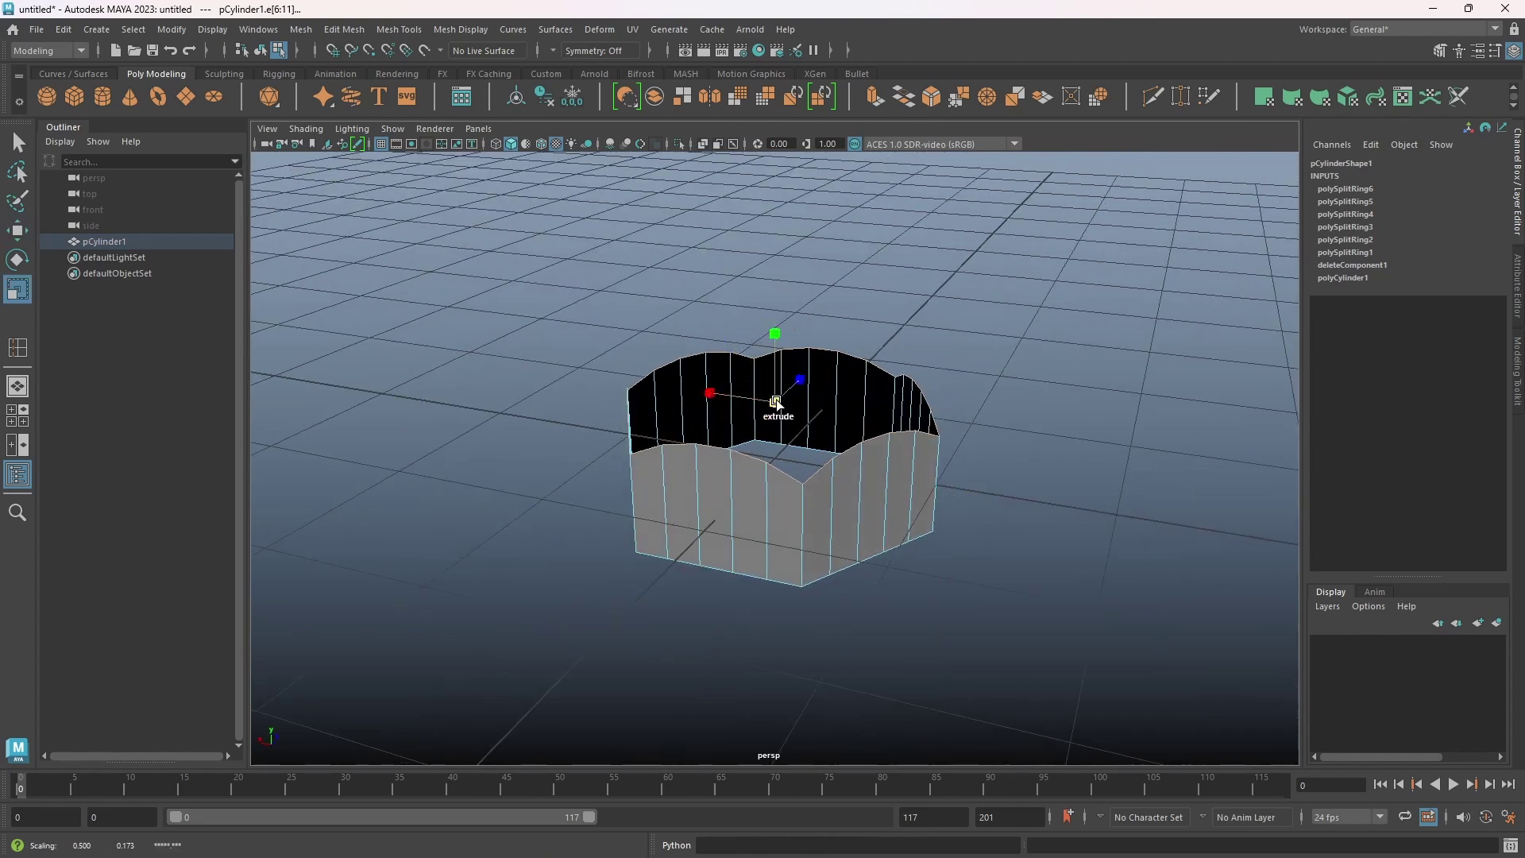
left_click_drag(776, 403, 732, 406, "shift")
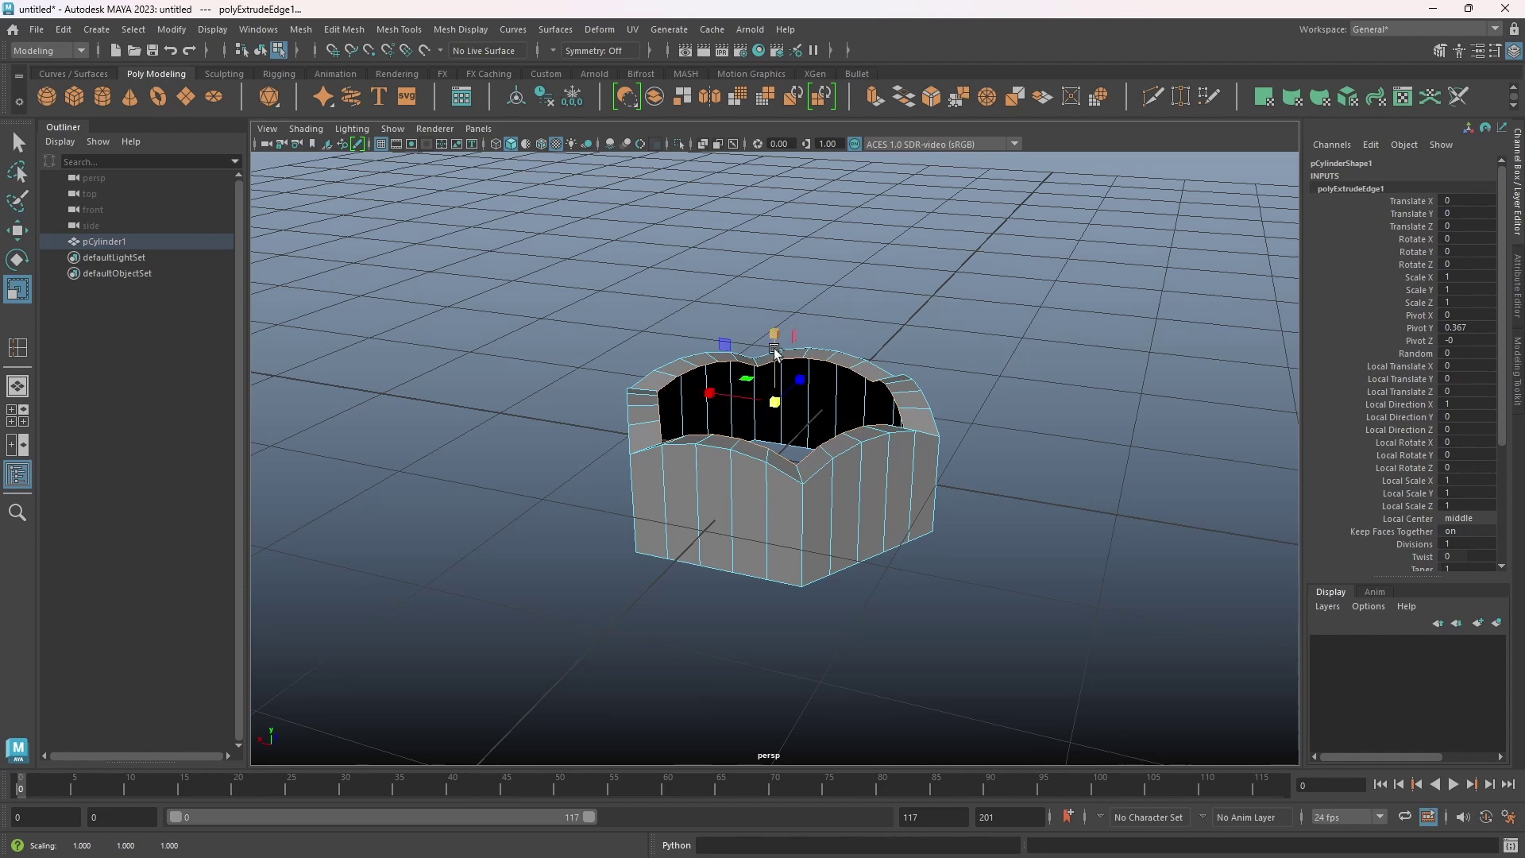
left_click_drag(775, 334, 775, 435)
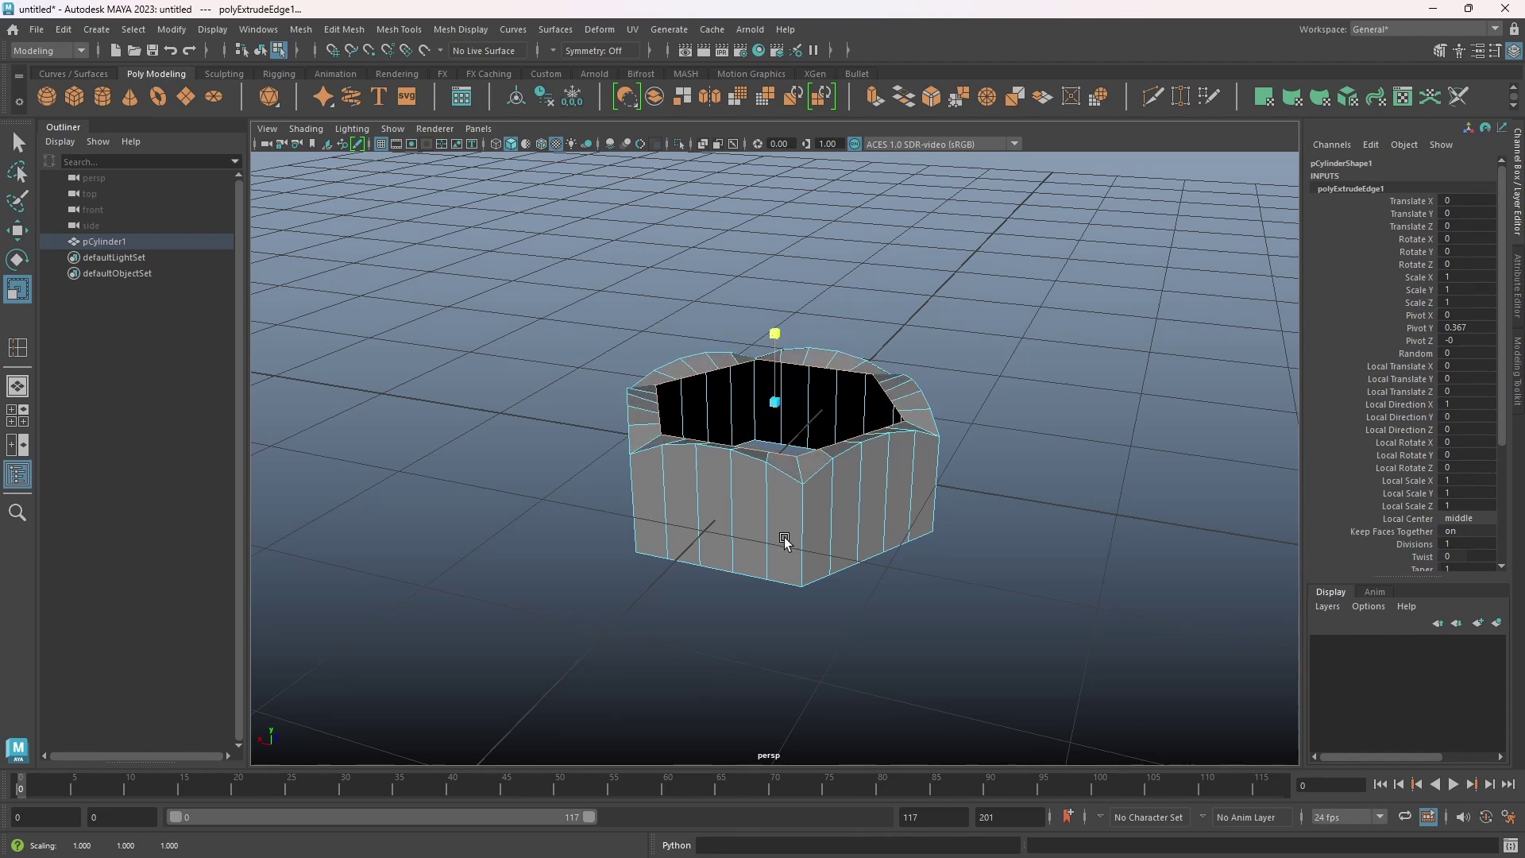
Circularize the inner edge loop to form a round opening and check it in the four-view layout
left_click_drag(957, 511, 930, 452, "alt")
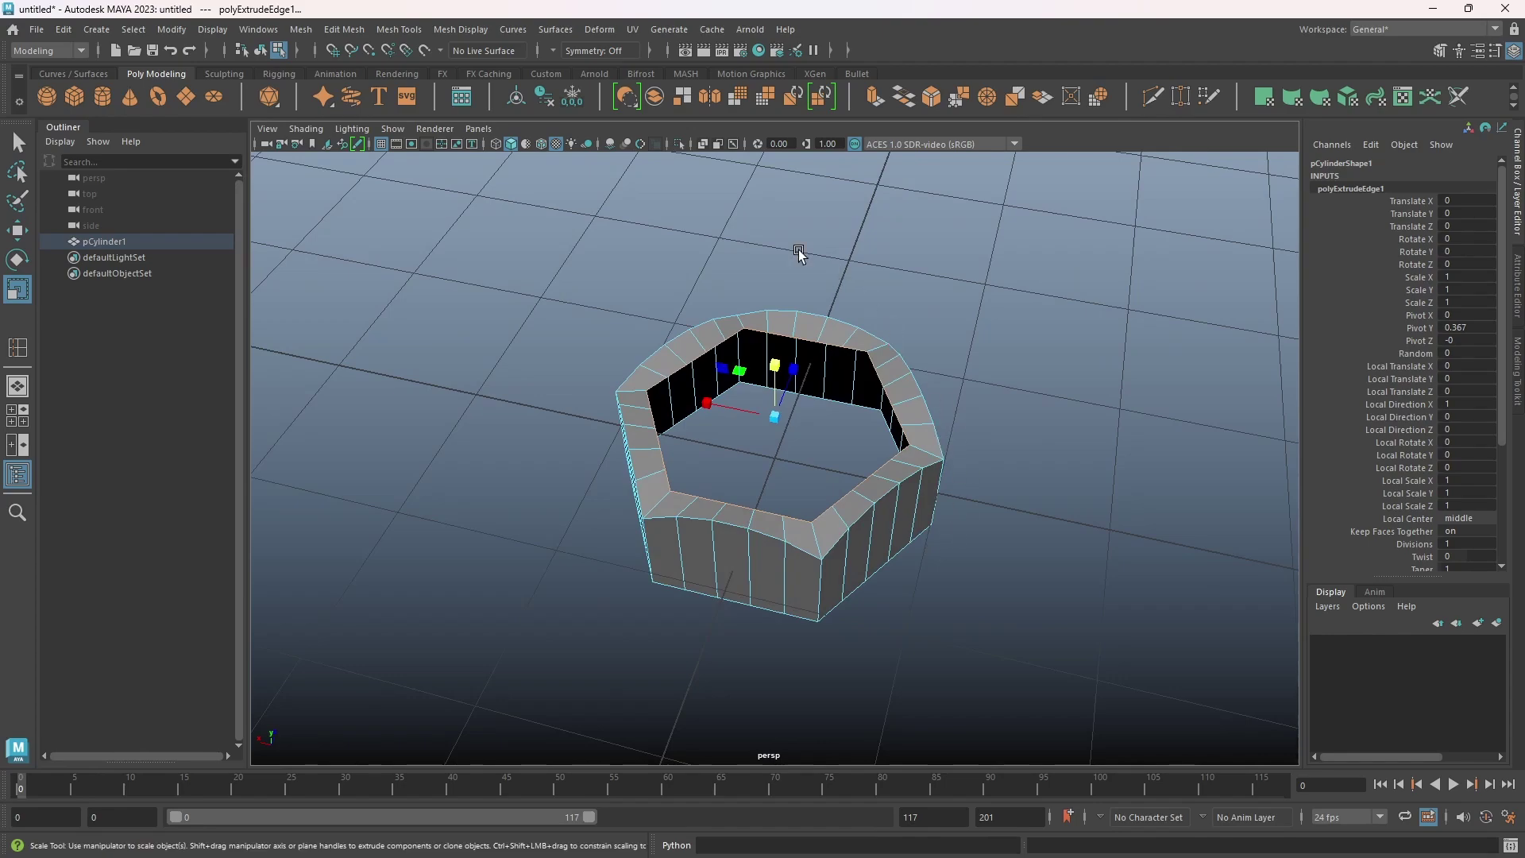
left_click(345, 31)
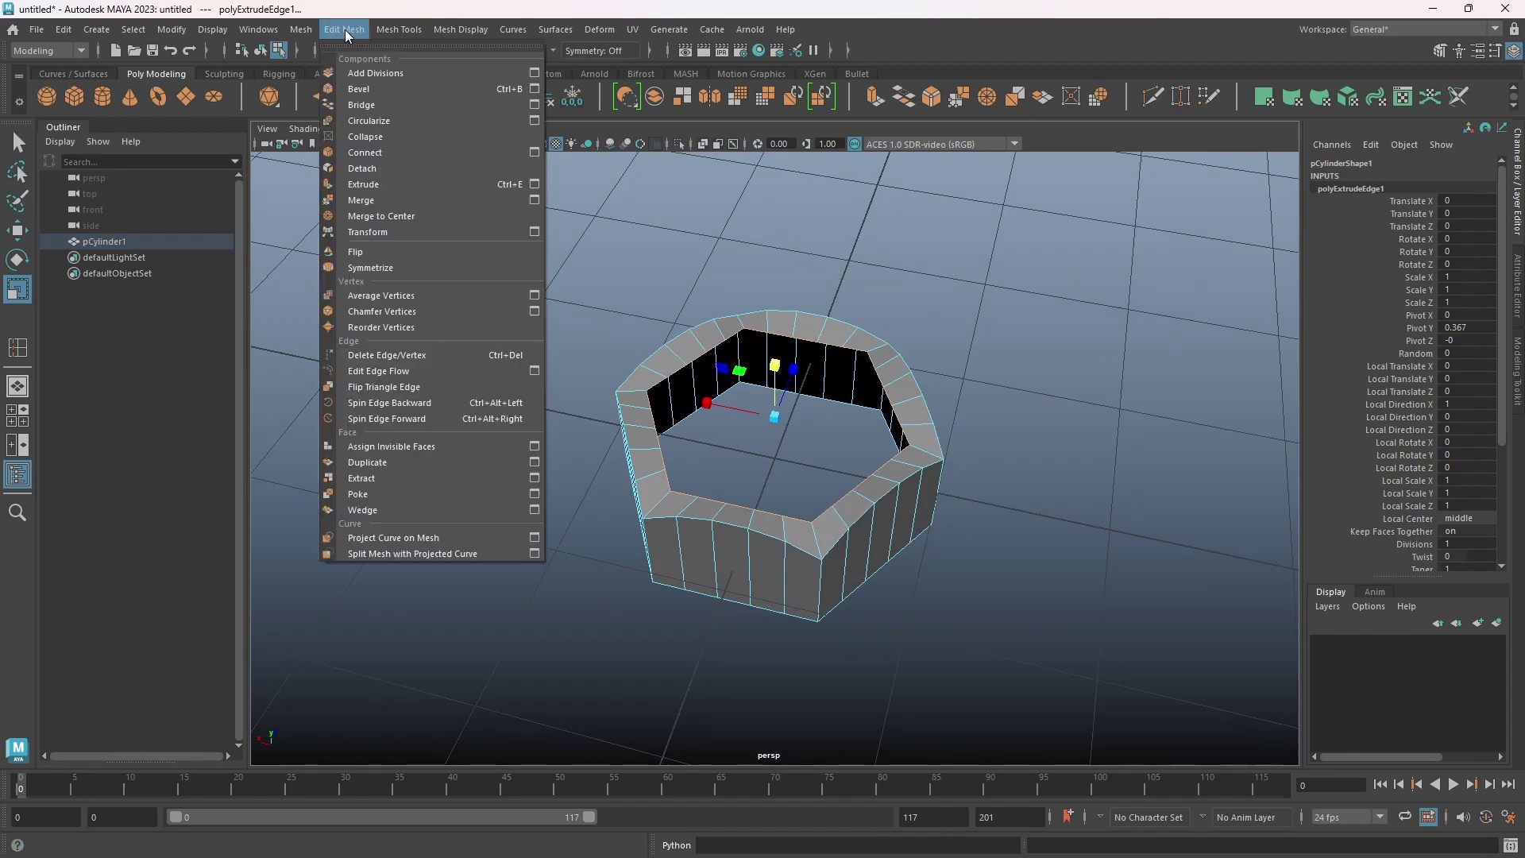
left_click(371, 121)
mouse_move(817, 453)
left_mouse_down("alt")
mouse_move(818, 484)
mouse_move(827, 446)
mouse_move(826, 468)
left_mouse_up("alt")
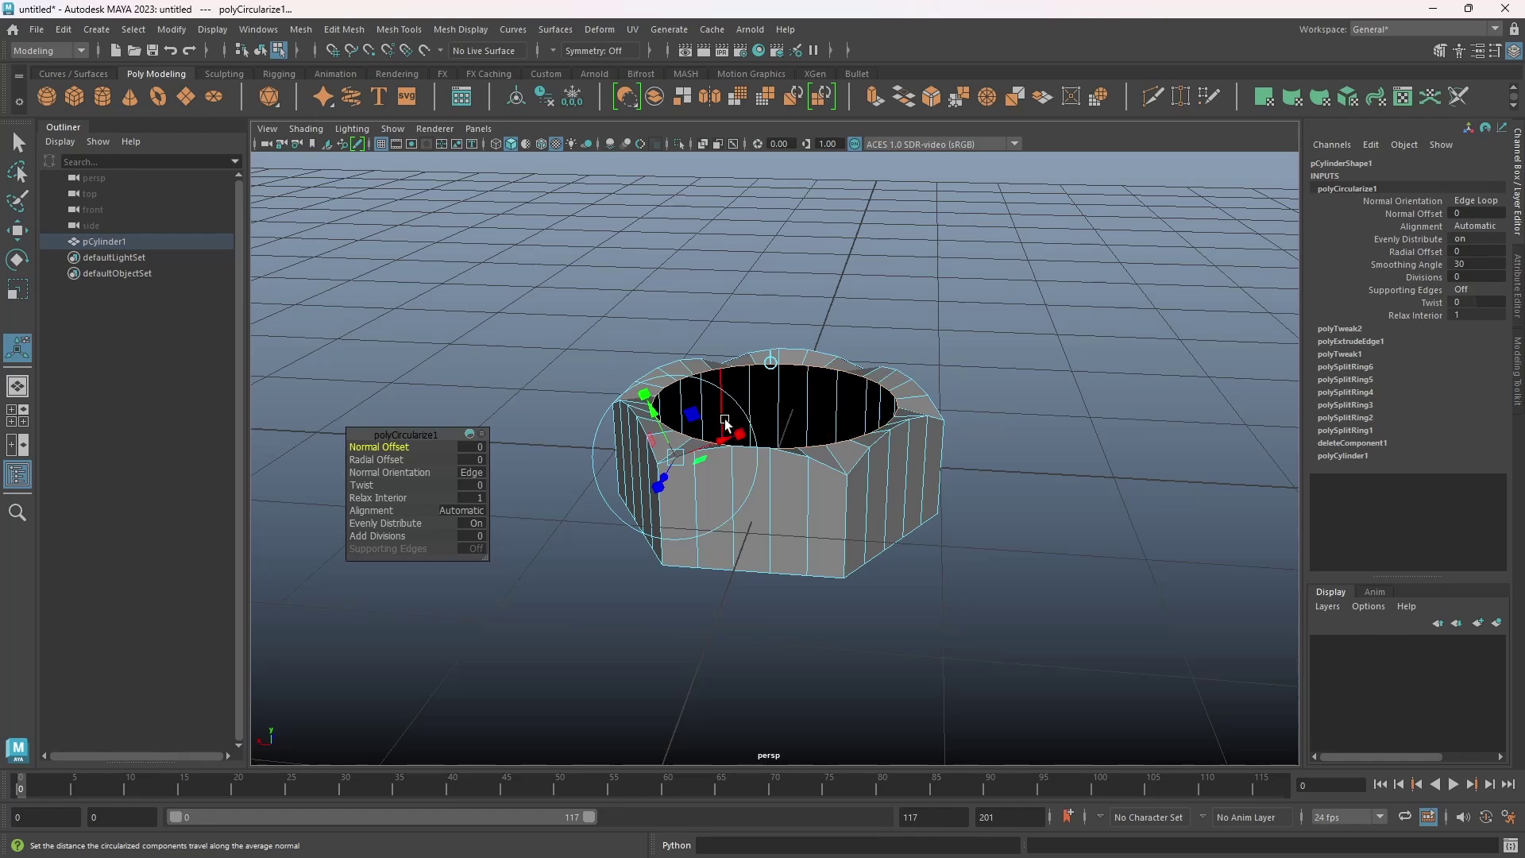
key("space")
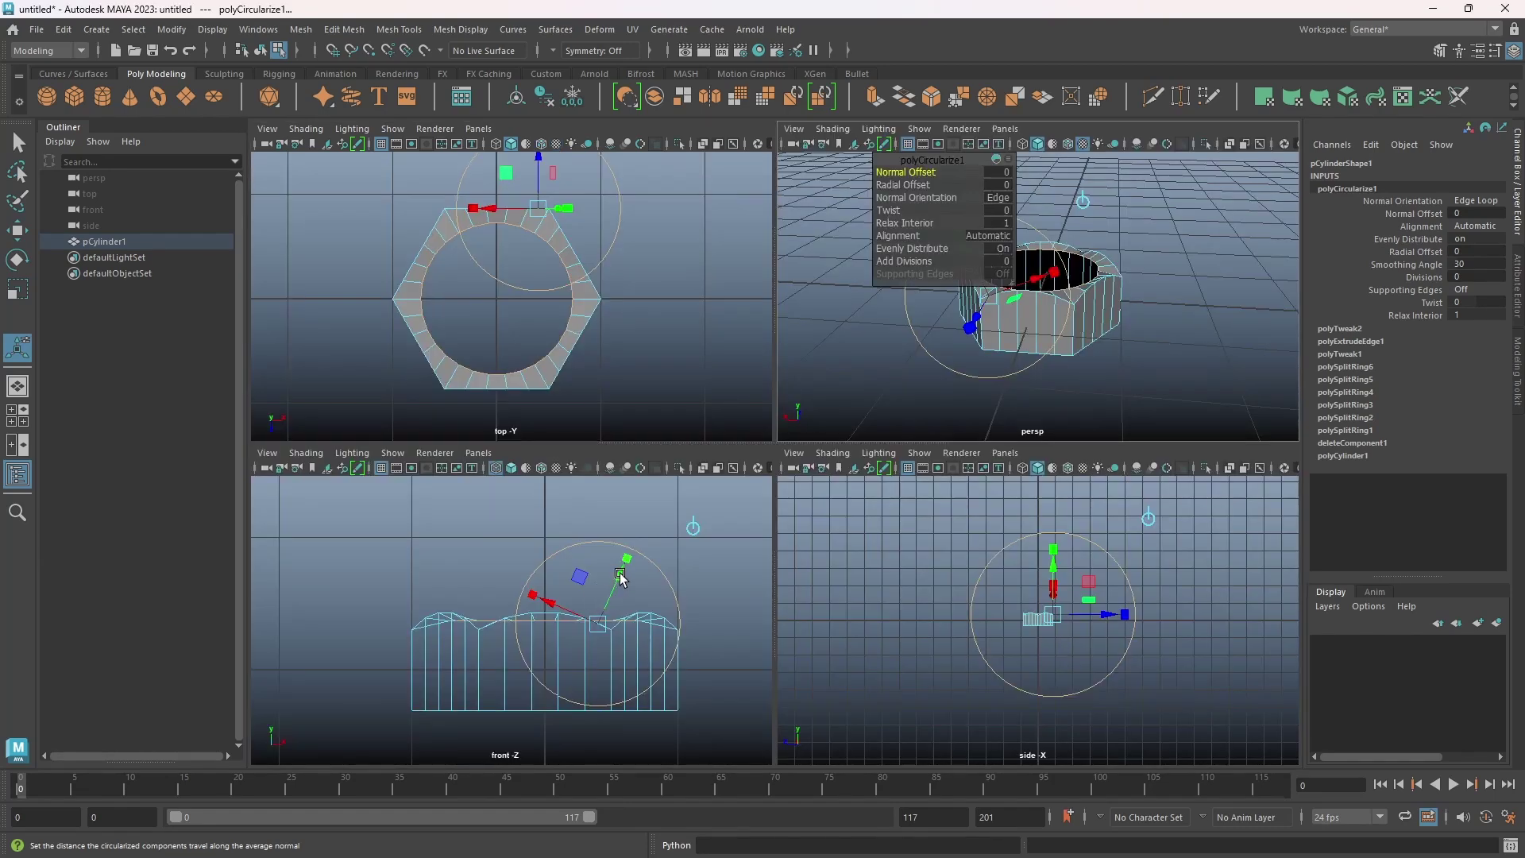
Raise the circularized edge loop to about Y 0.475 in the front view
key("w")
left_click_drag(547, 558, 545, 543)
left_click_drag(1010, 339, 848, 349, "alt")
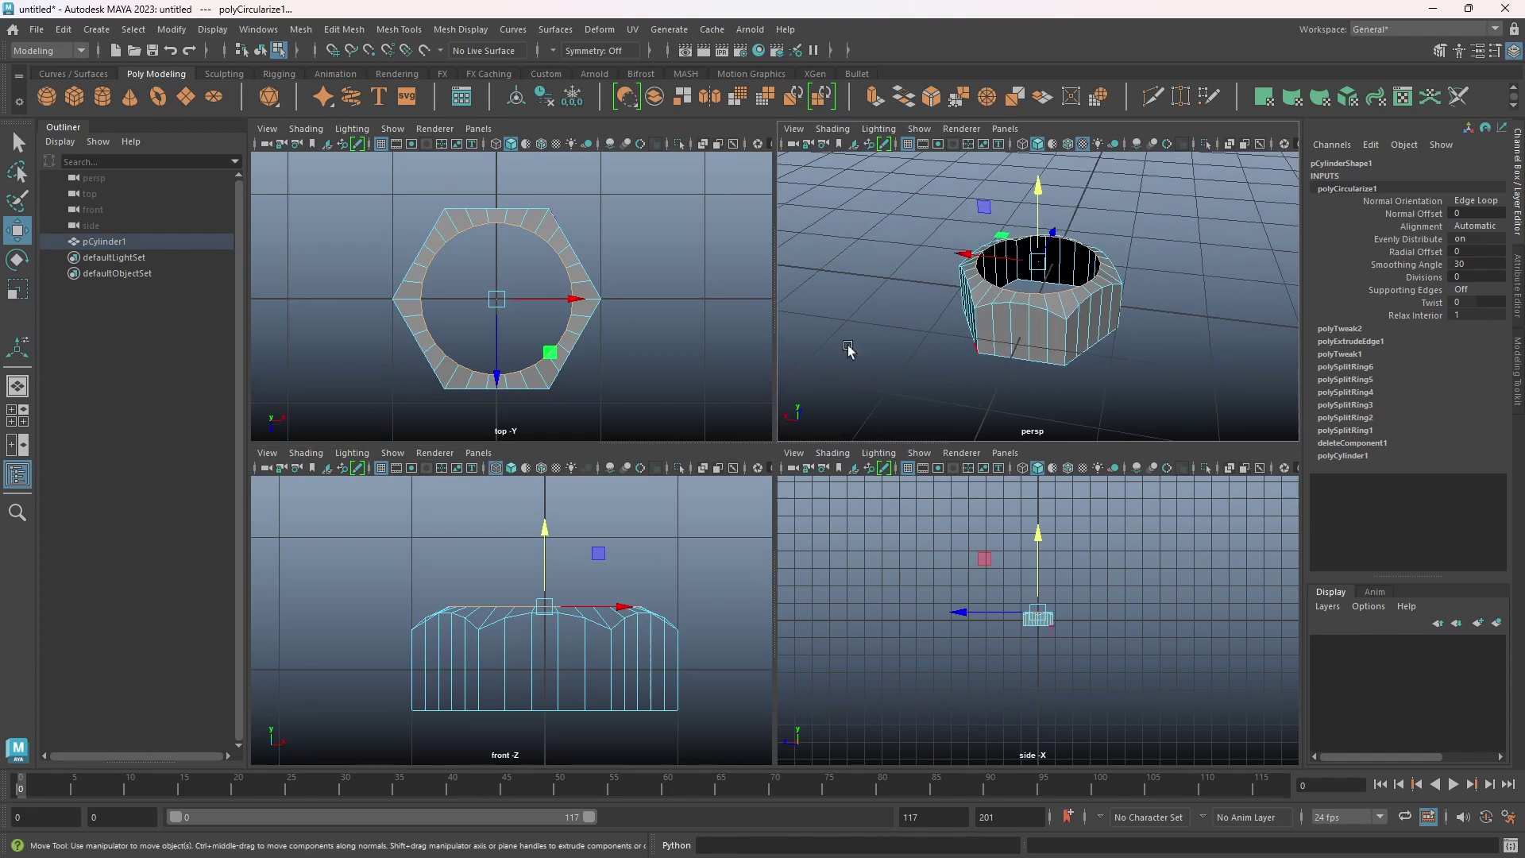
Scale the circular edge loop uniformly outward to about 1.07 in the top view
key("space")
scroll(747, 483, "up", 2)
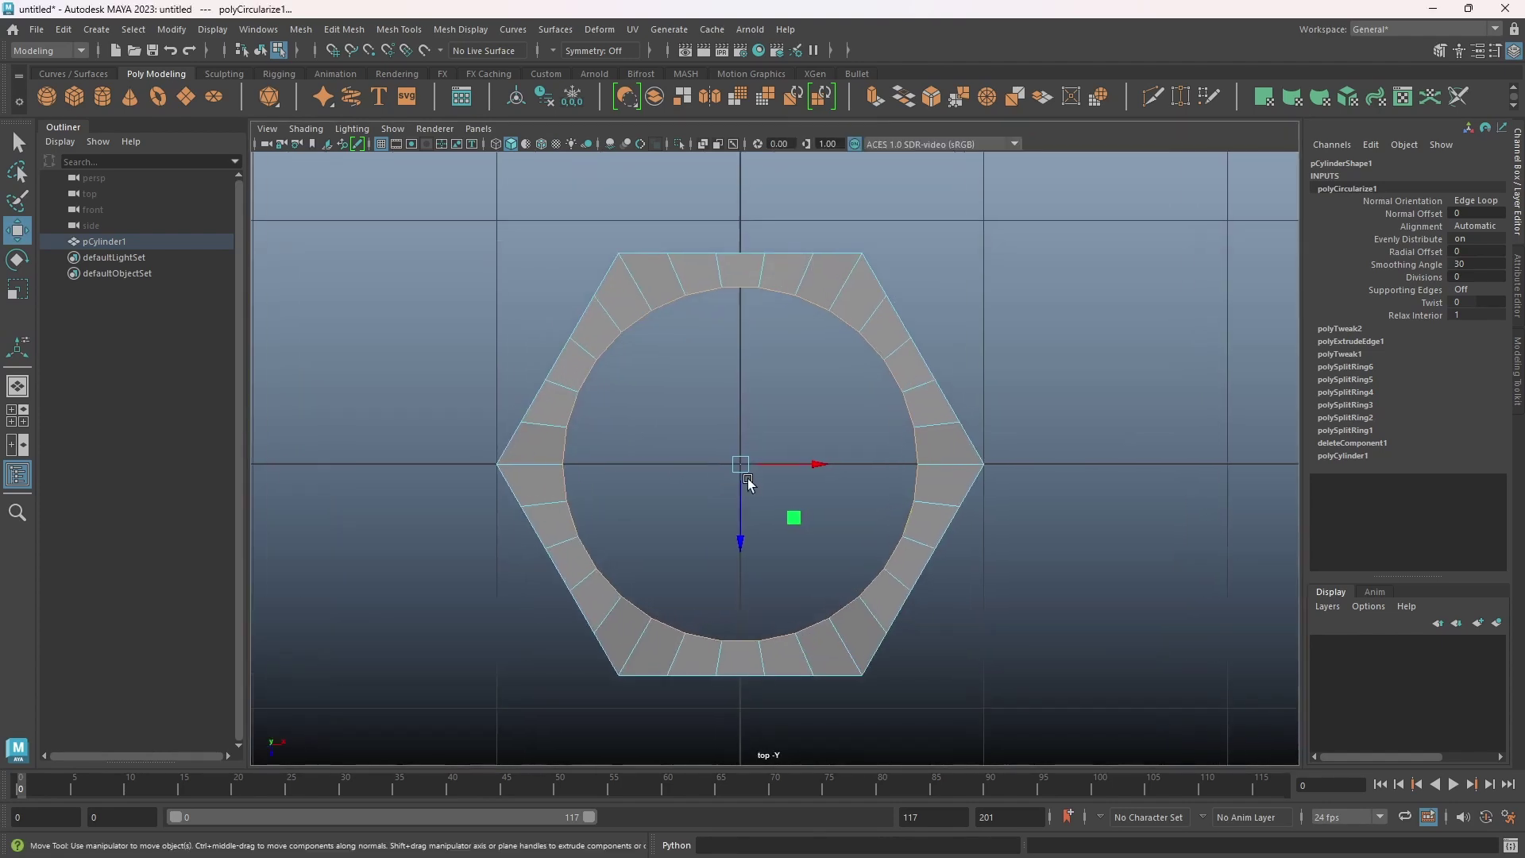
key("r")
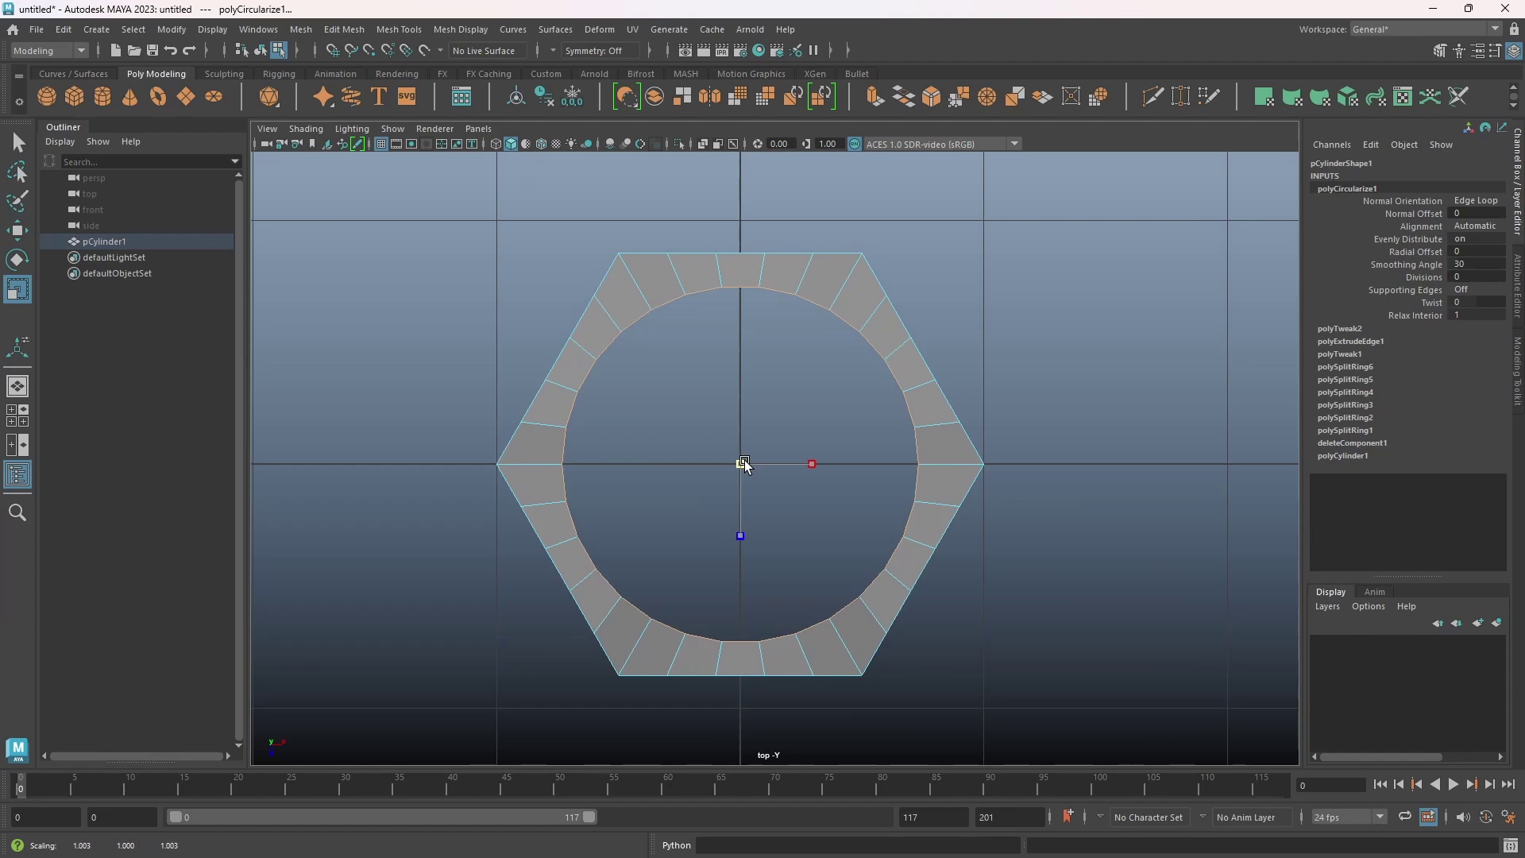
left_click_drag(745, 460, 762, 463)
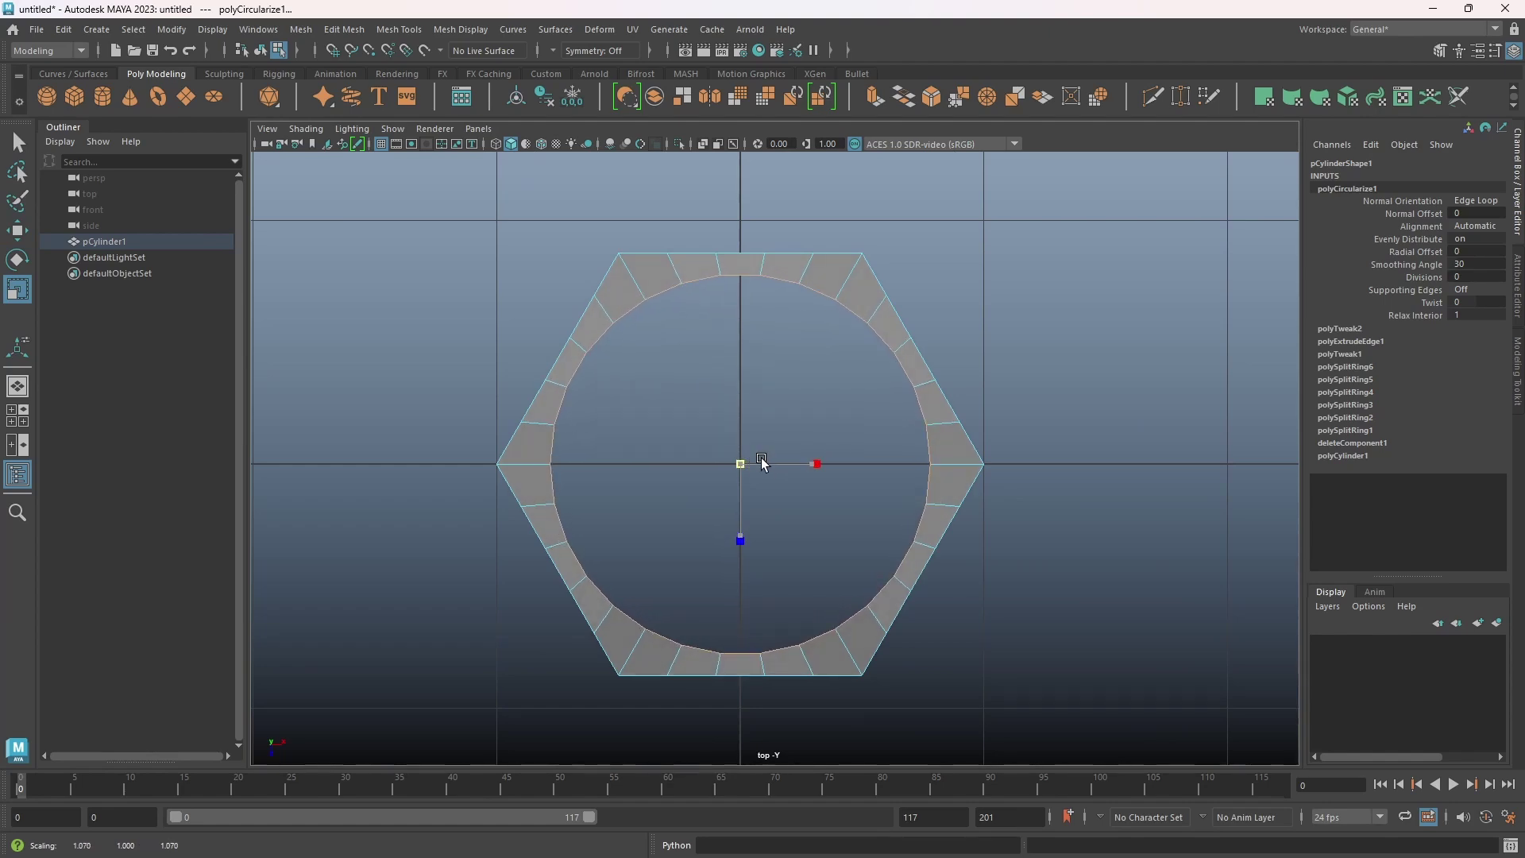
key("space")
key("space")
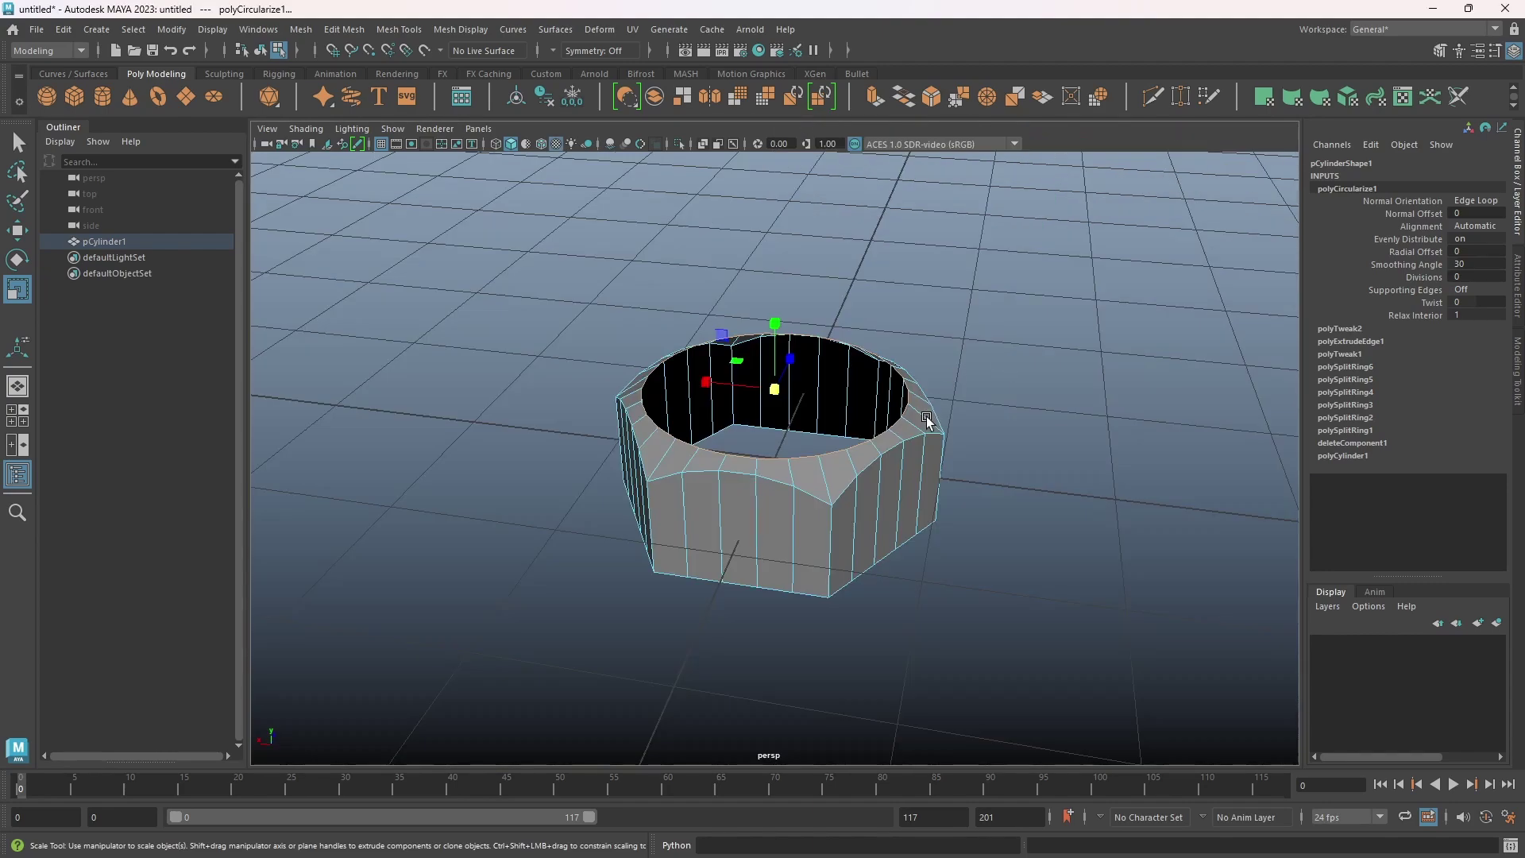
Extrude the circular edge loop inward by scaling it uniformly to form a flat top ring
left_click_drag(927, 416, 923, 406, "alt")
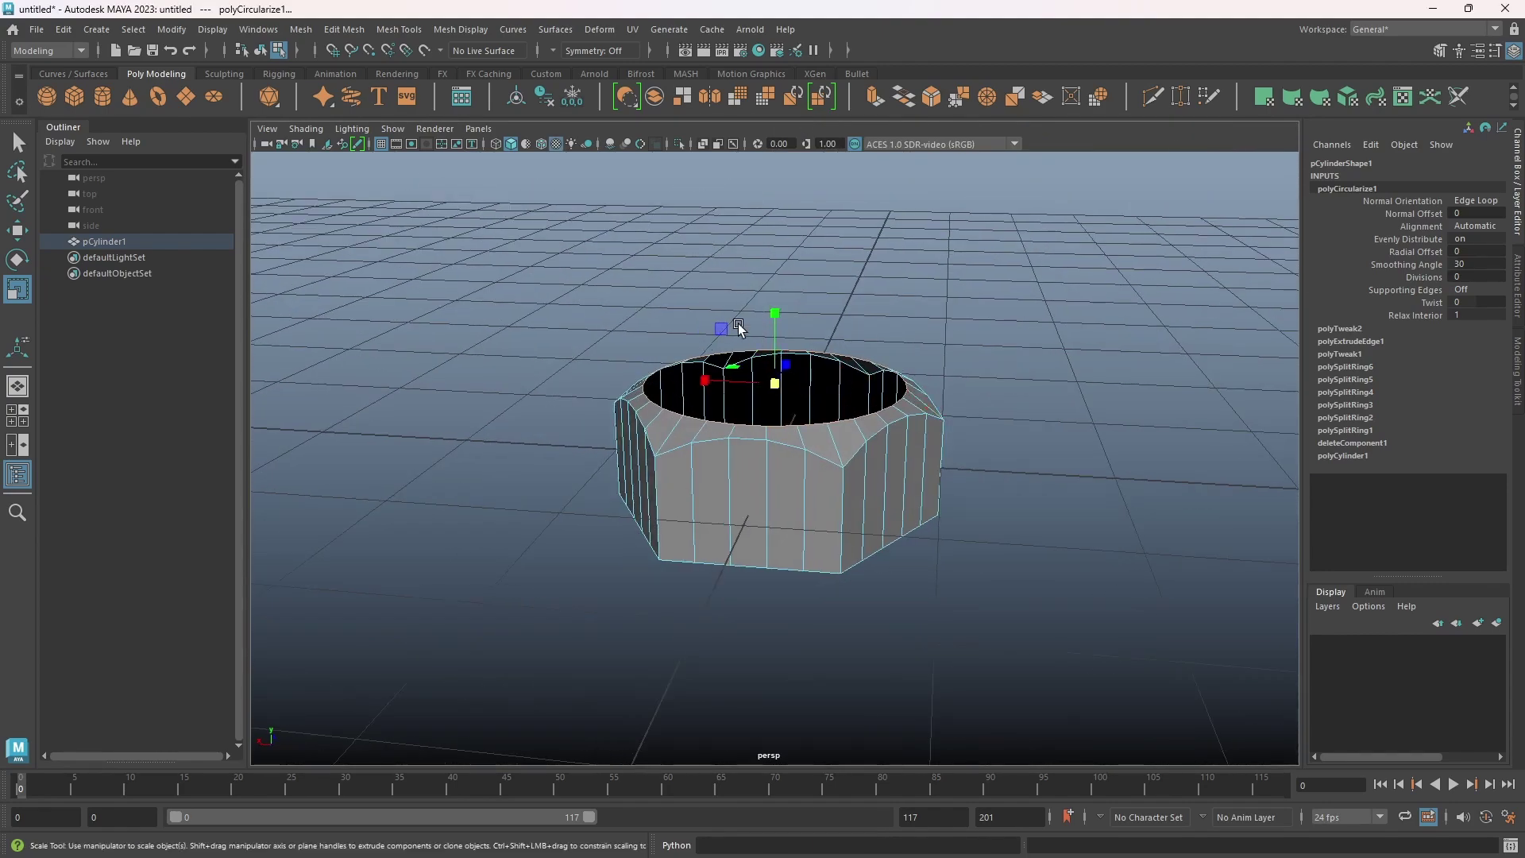
left_click_drag(811, 467, 834, 488, "alt")
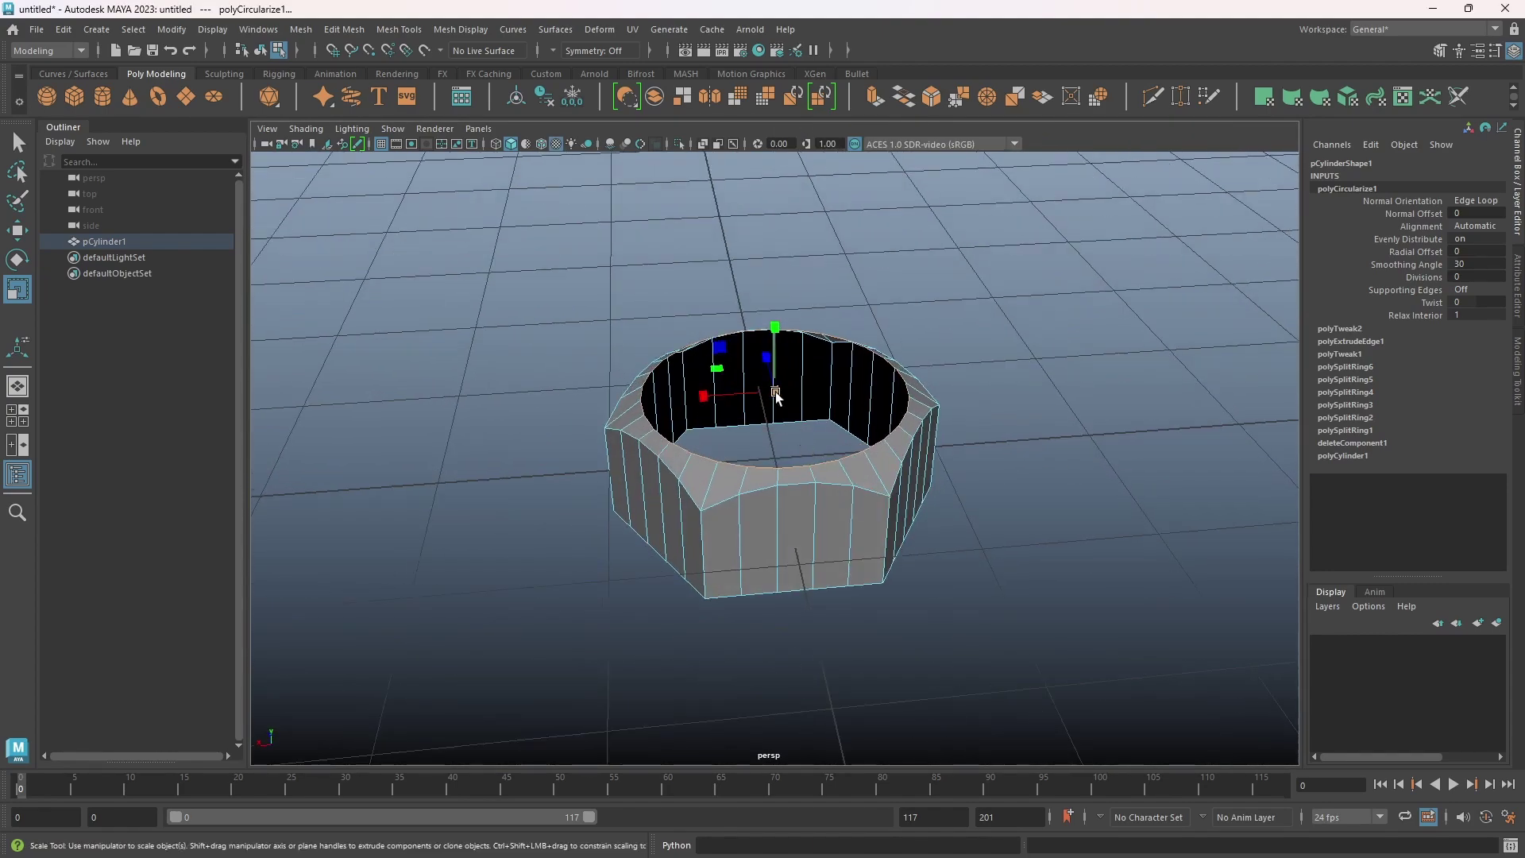
left_click_drag(773, 395, 717, 389, "shift")
mouse_move(878, 412)
left_mouse_down("alt")
mouse_move(892, 418)
mouse_move(885, 429)
mouse_move(870, 400)
mouse_move(876, 433)
left_mouse_up("alt")
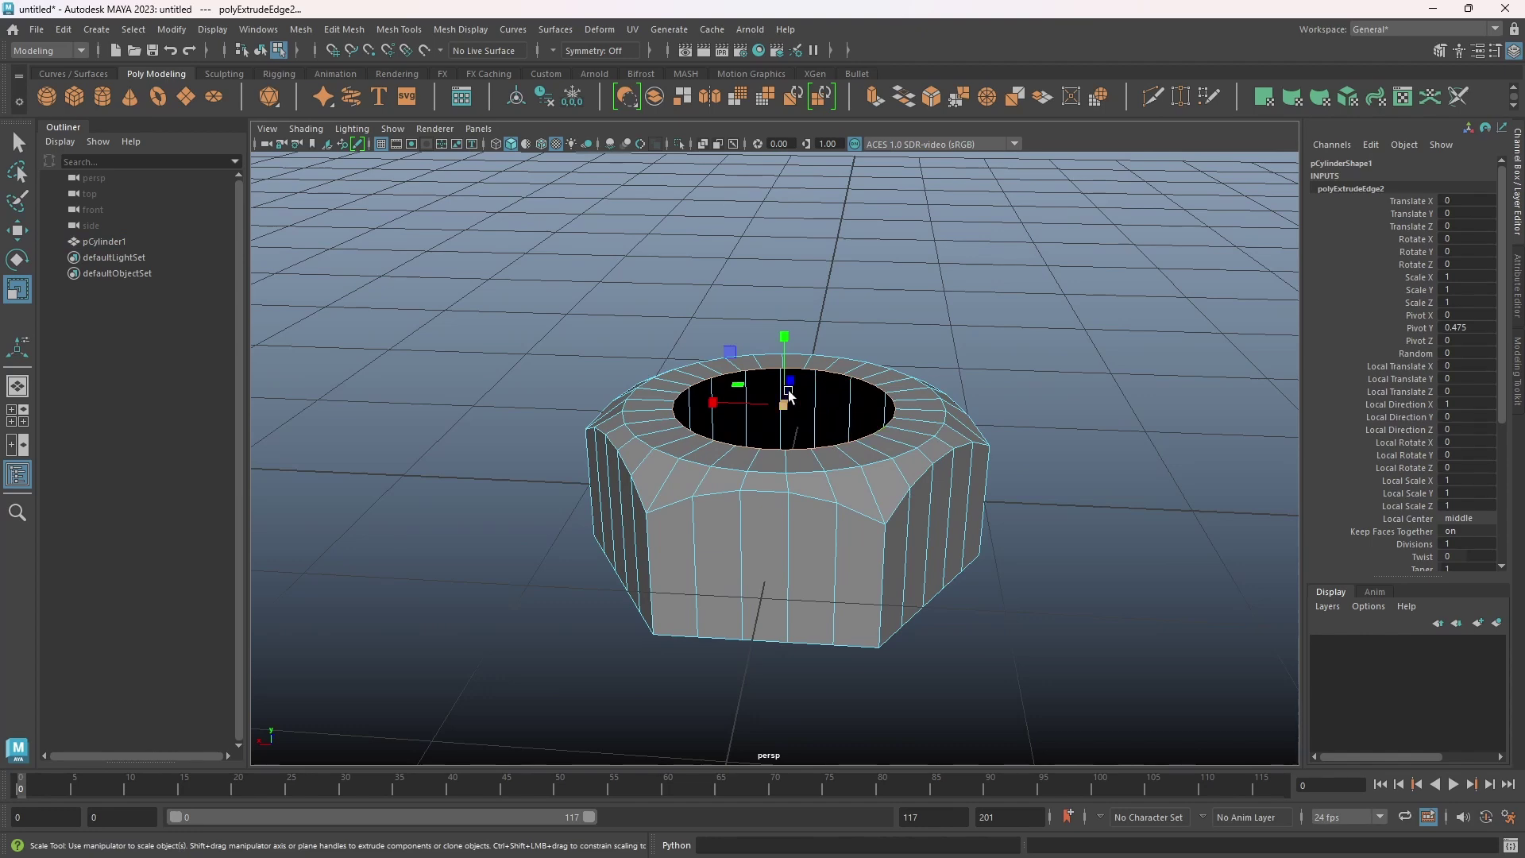
Extrude the inner loop down to about Y 0.337 and scale it inward to form a sloped countersink
key("w")
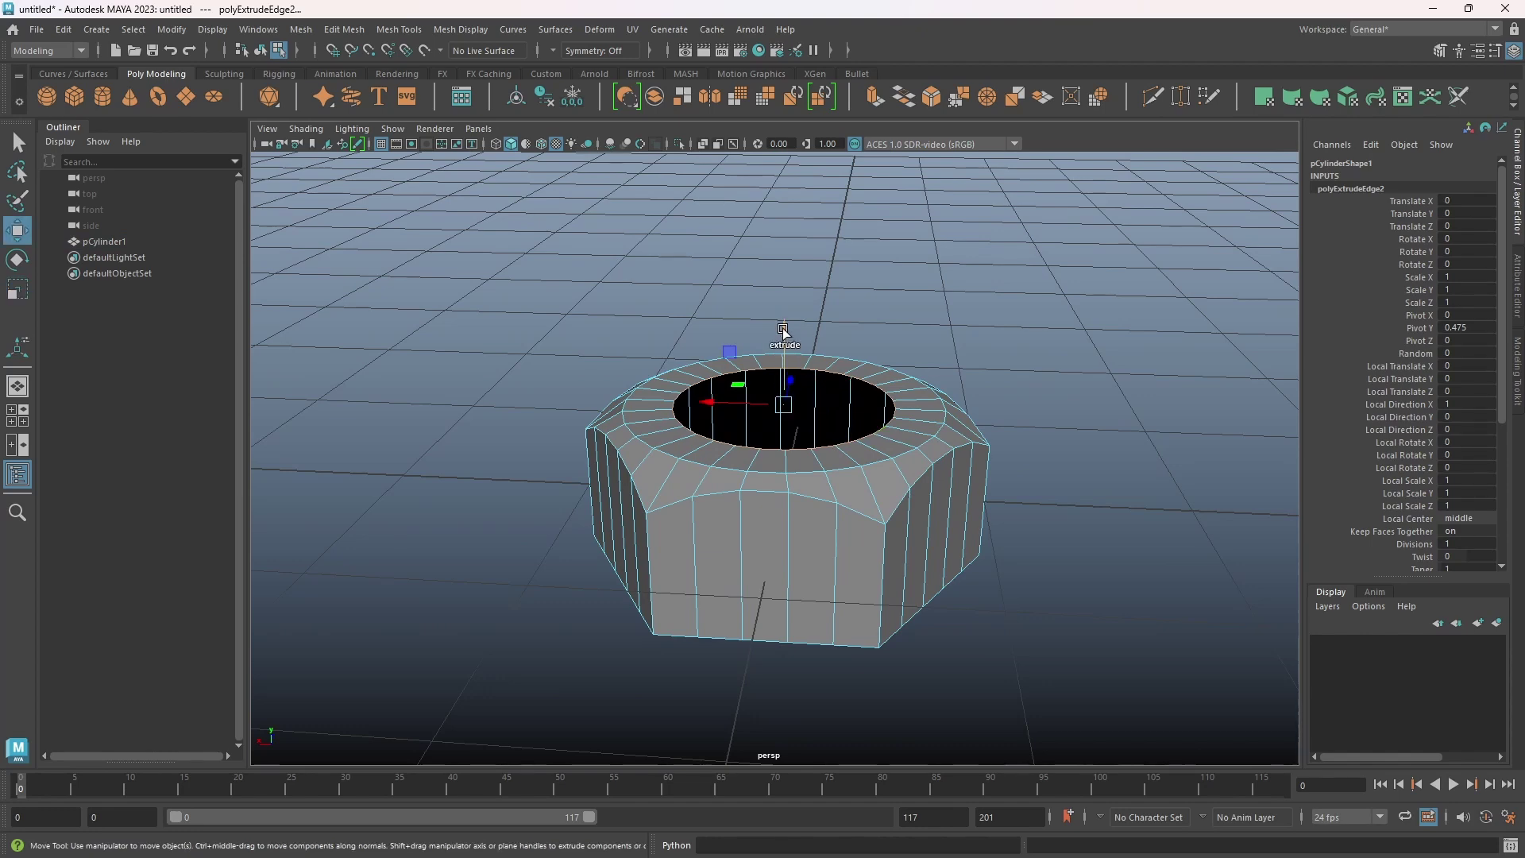
left_click_drag(783, 330, 784, 359, "shift")
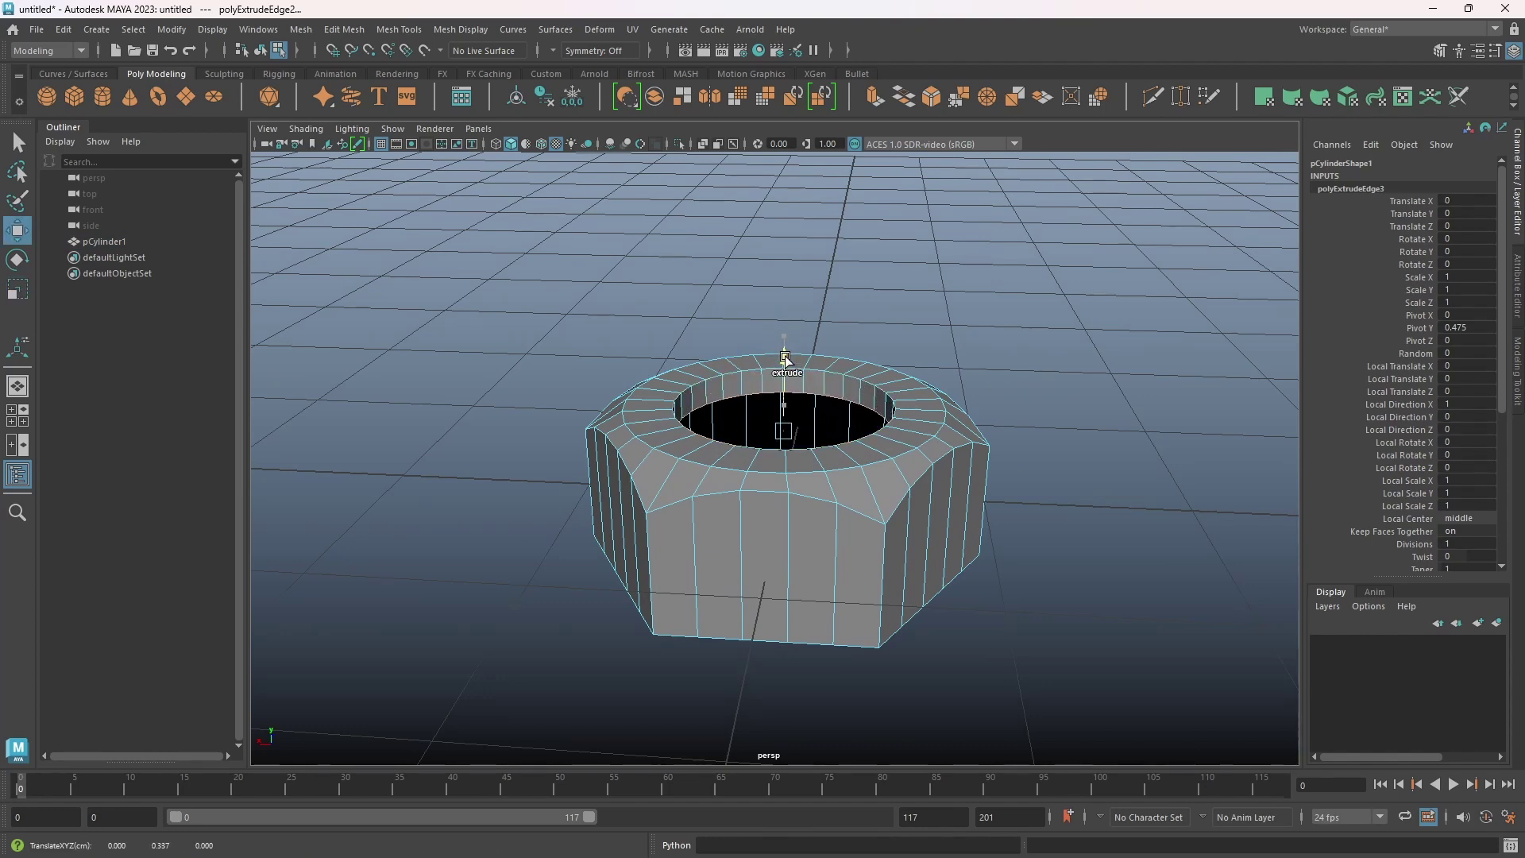
left_click_drag(842, 476, 892, 517, "alt")
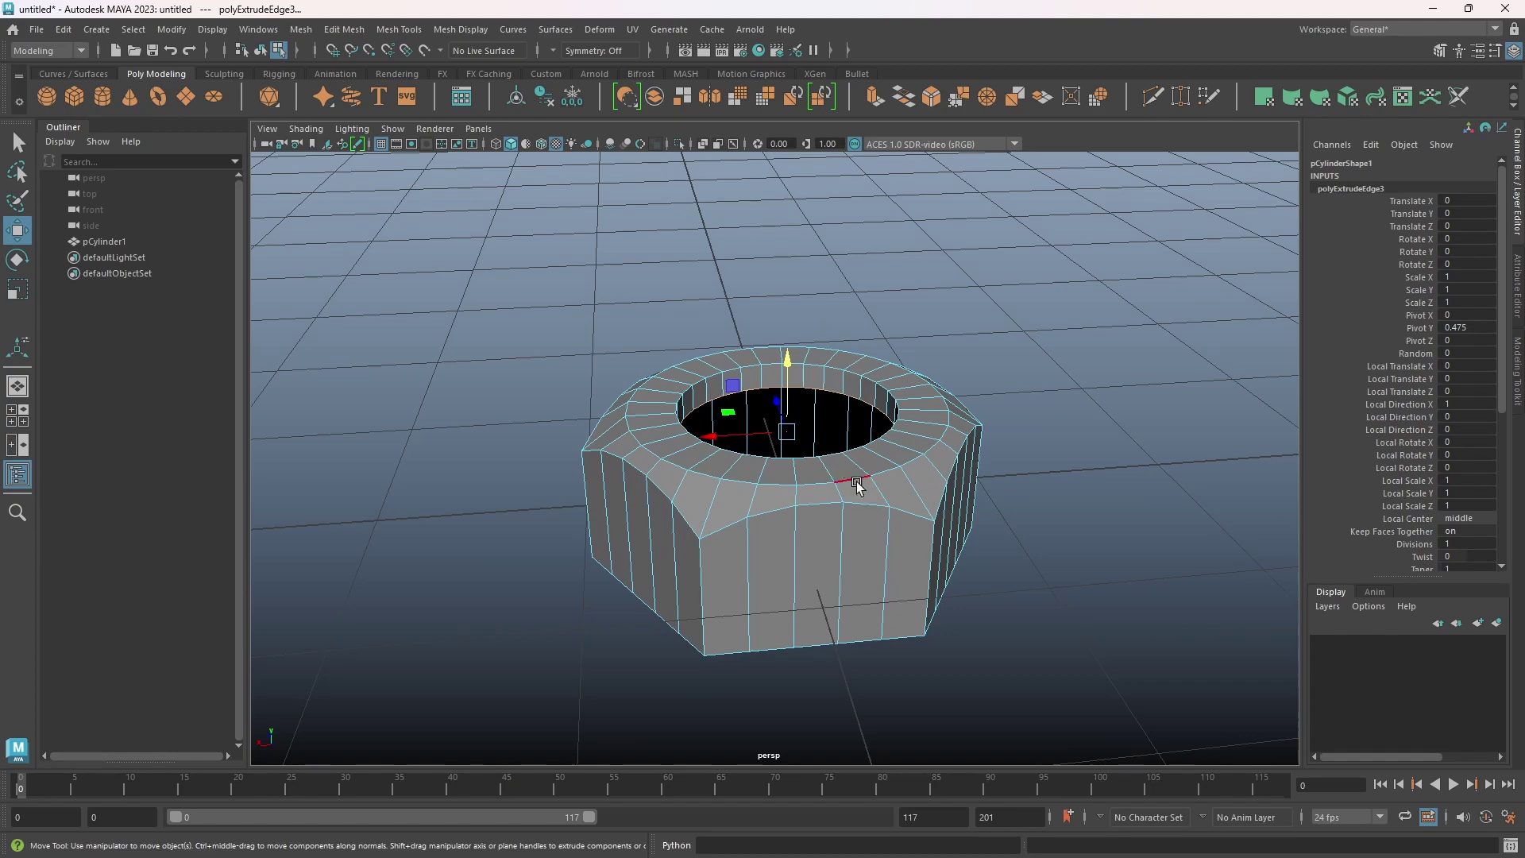
key("r")
left_click_drag(792, 441, 738, 435)
mouse_move(865, 477)
left_mouse_down("alt")
mouse_move(895, 507)
mouse_move(861, 480)
left_mouse_up("alt")
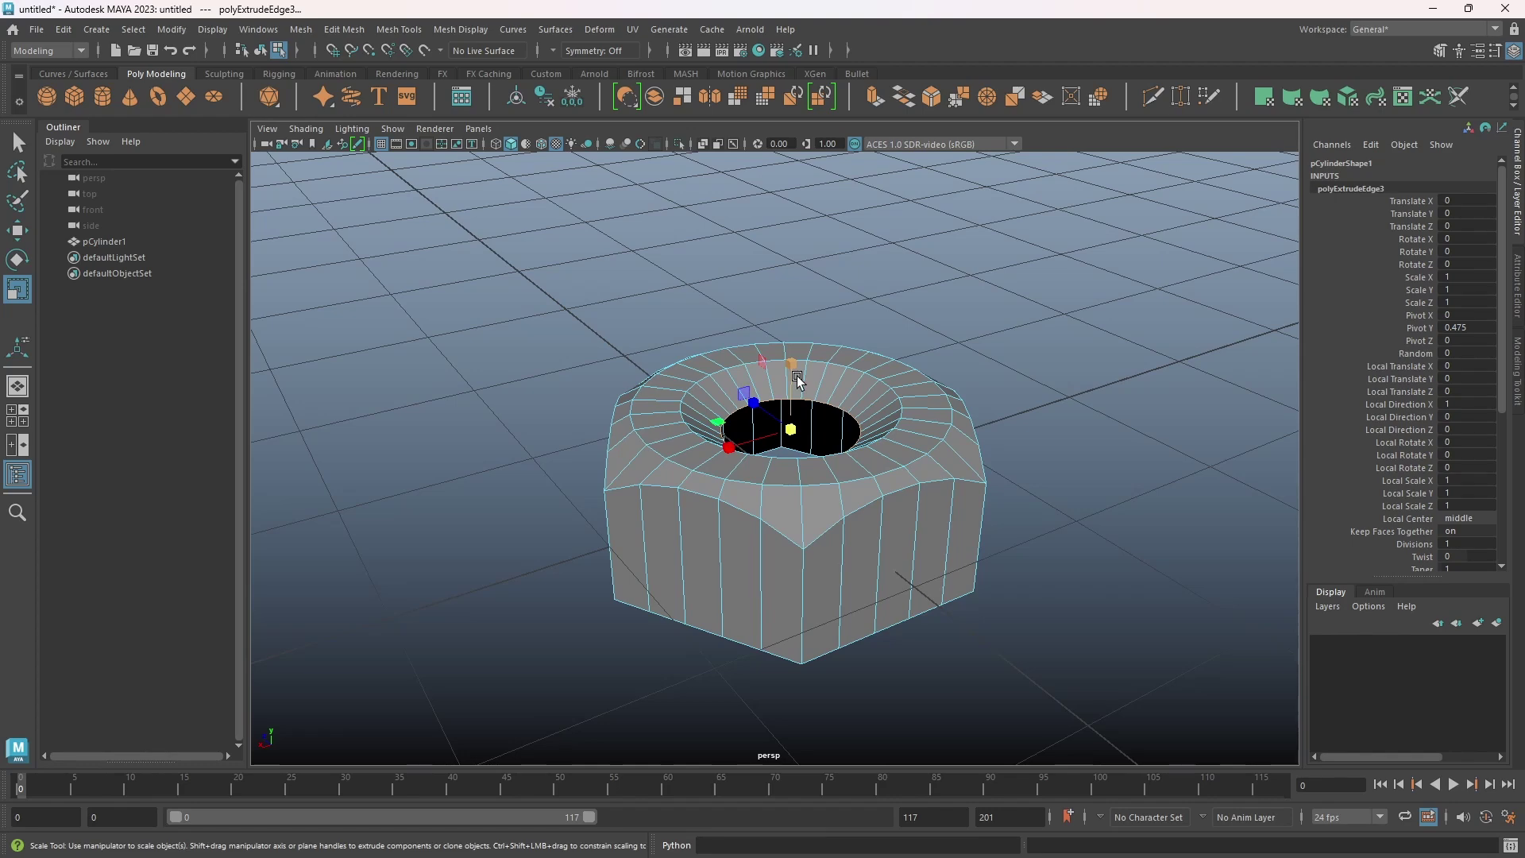
Extrude the countersink's lower loop straight down as the hole wall, snapping its end to the grid at Y 0
key("w")
left_click_drag(790, 363, 789, 425, "shift")
left_click_drag(794, 476, 827, 555, "alt")
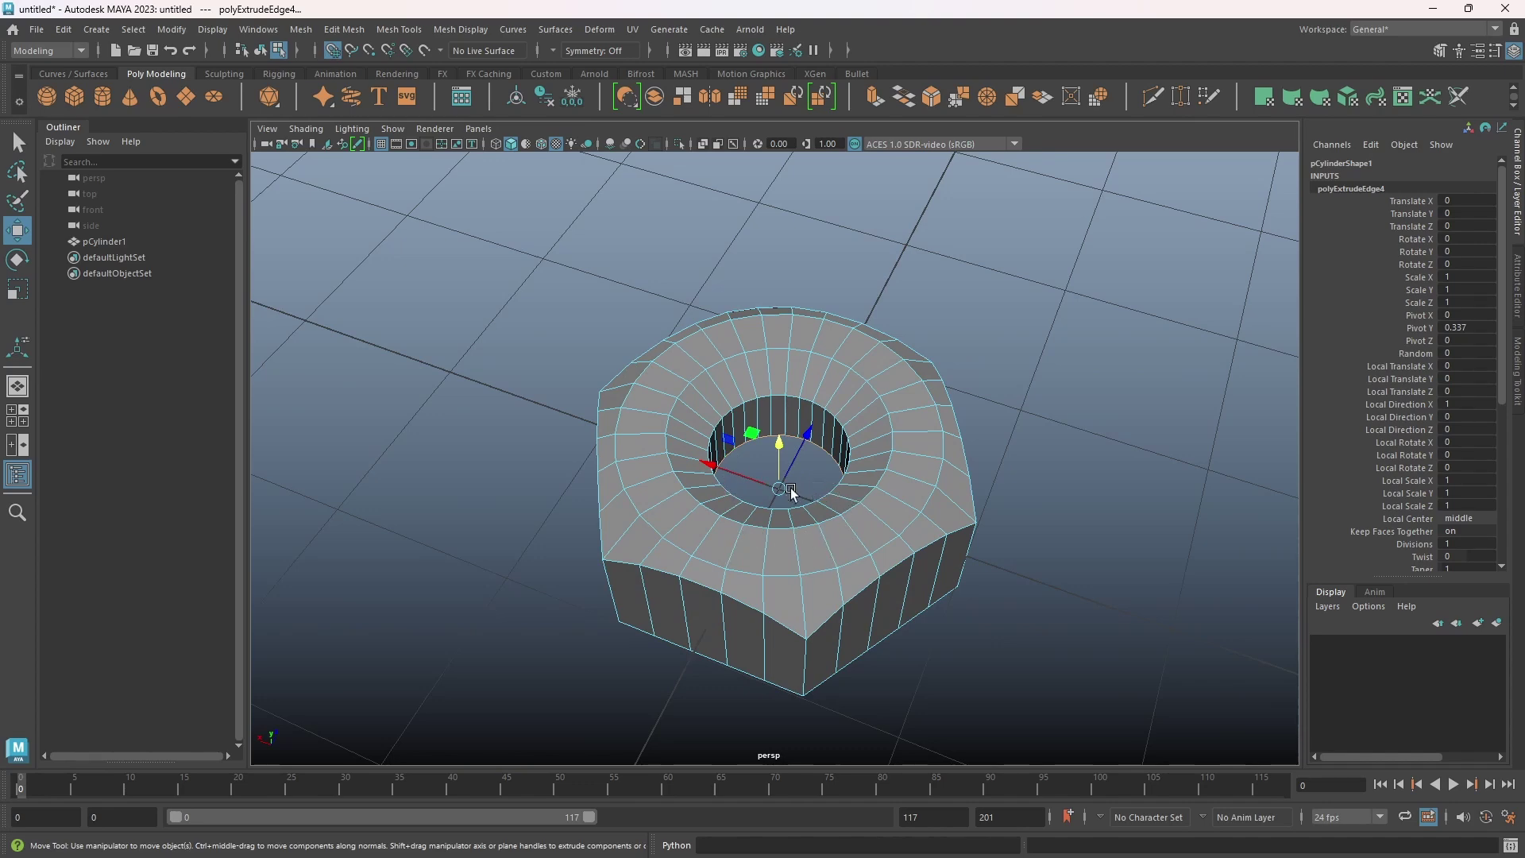
left_click_drag(791, 489, 789, 453, "alt")
mouse_move(789, 453)
middle_mouse_down()
mouse_move(791, 420)
mouse_move(775, 469)
middle_mouse_up()
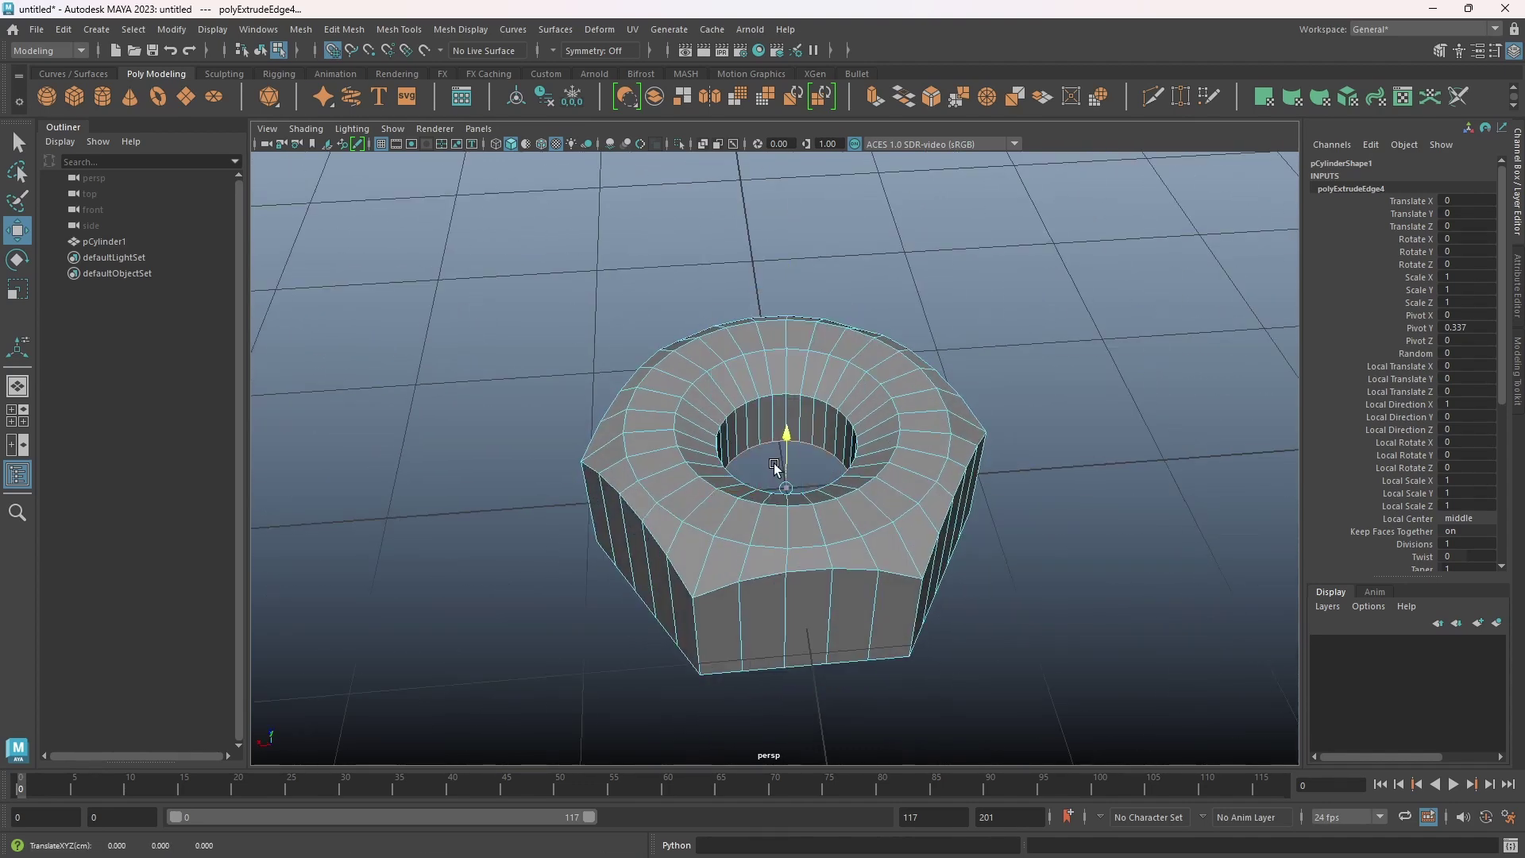
Select the nut's outer bottom edge loop and raise it to the grid plane with grid snapping
left_click_drag(774, 486, 937, 585, "alt")
double_click(937, 510)
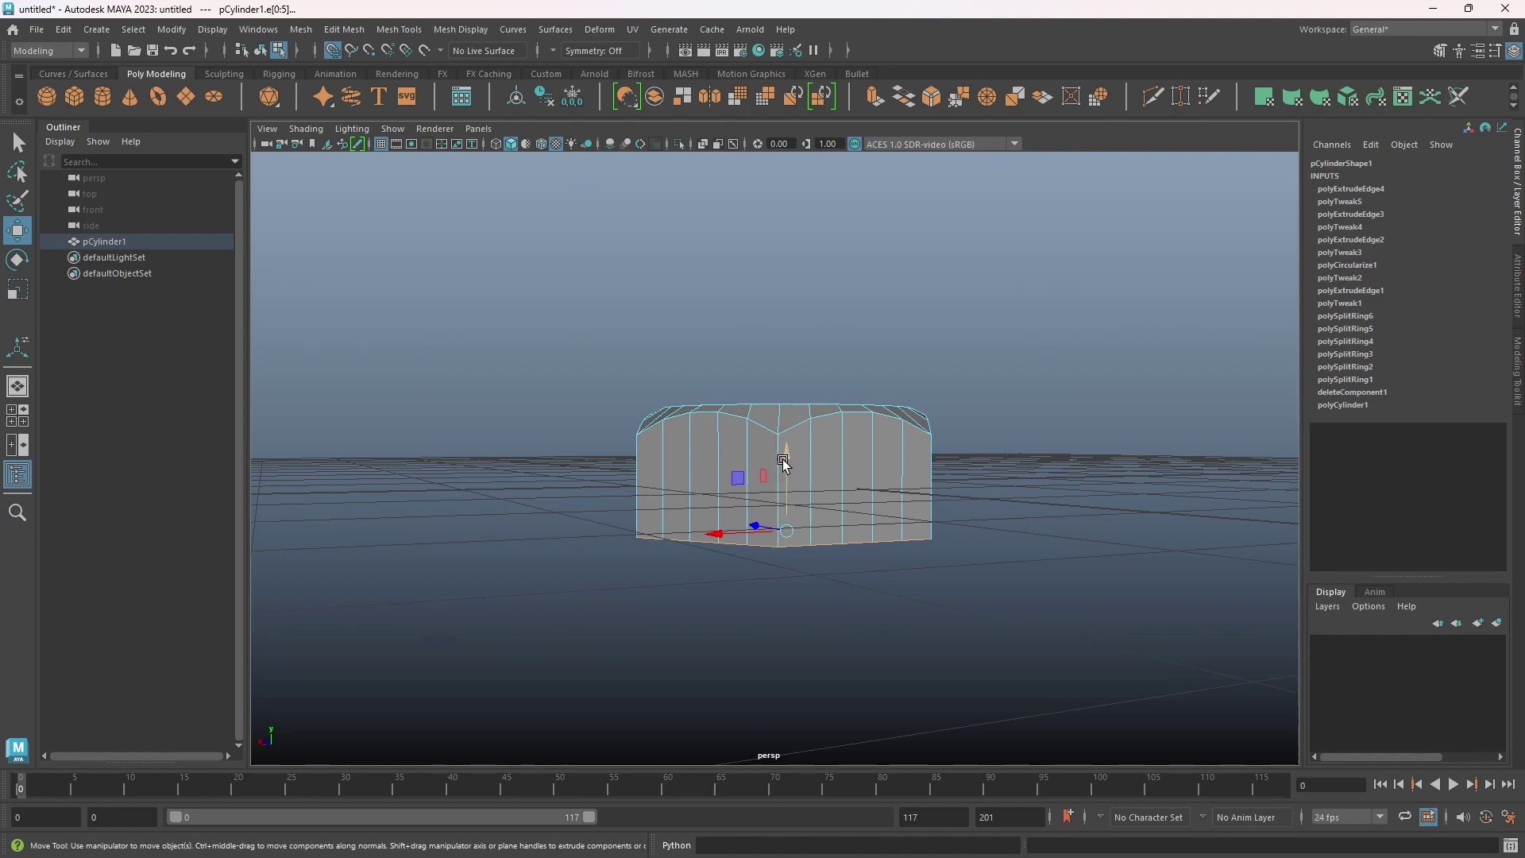
left_click_drag(784, 467, 882, 664)
scroll(799, 445, "up", 4)
Bevel the curved upper rim loop and the vertical corner edges with fraction 0.5 and 2 segments
key("F8")
right_click_drag(782, 437, 779, 360)
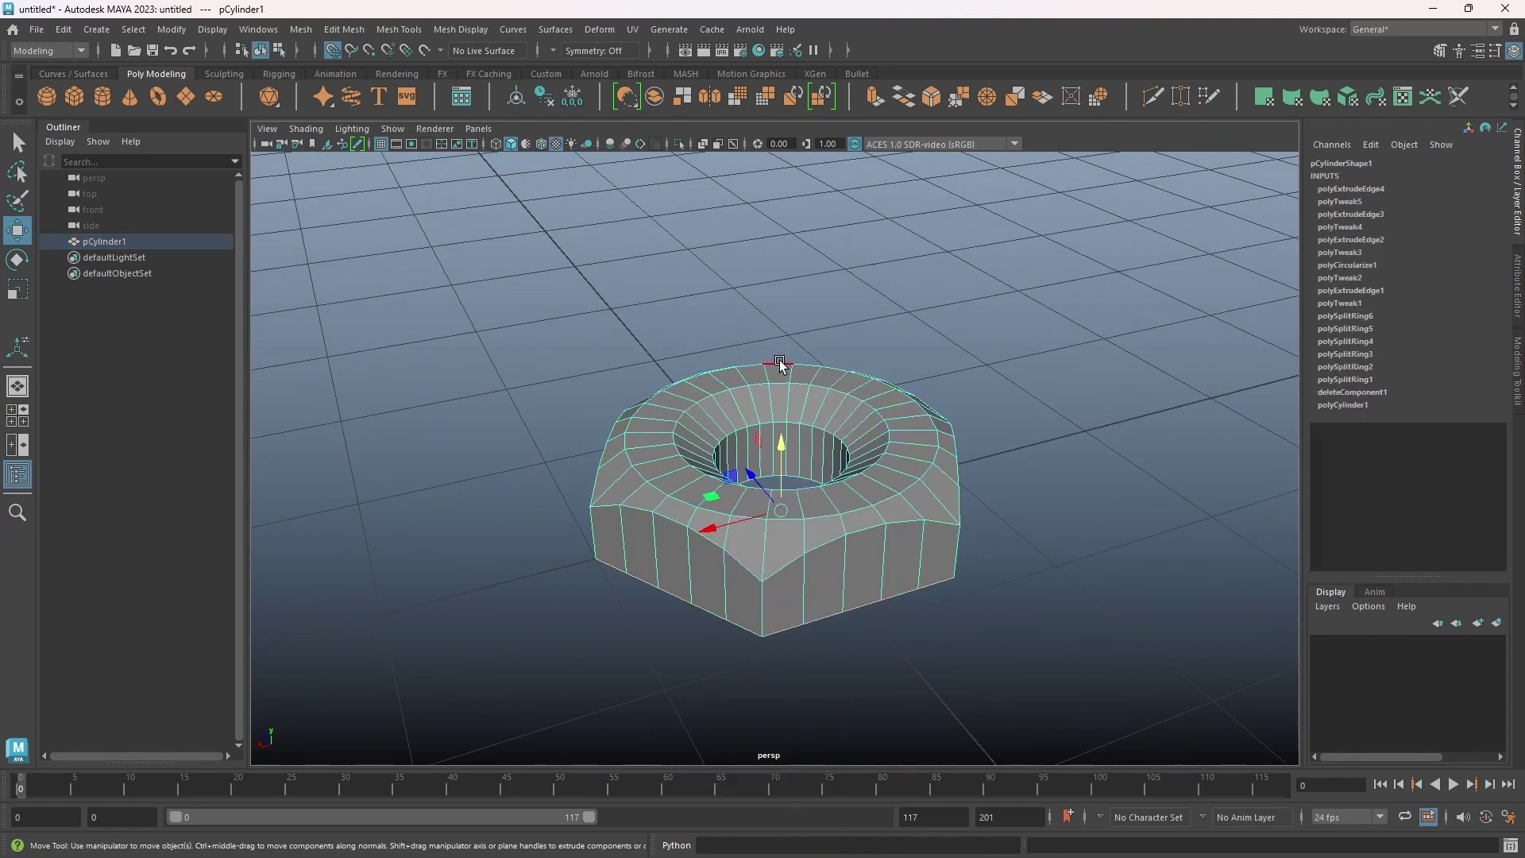
double_click(788, 573)
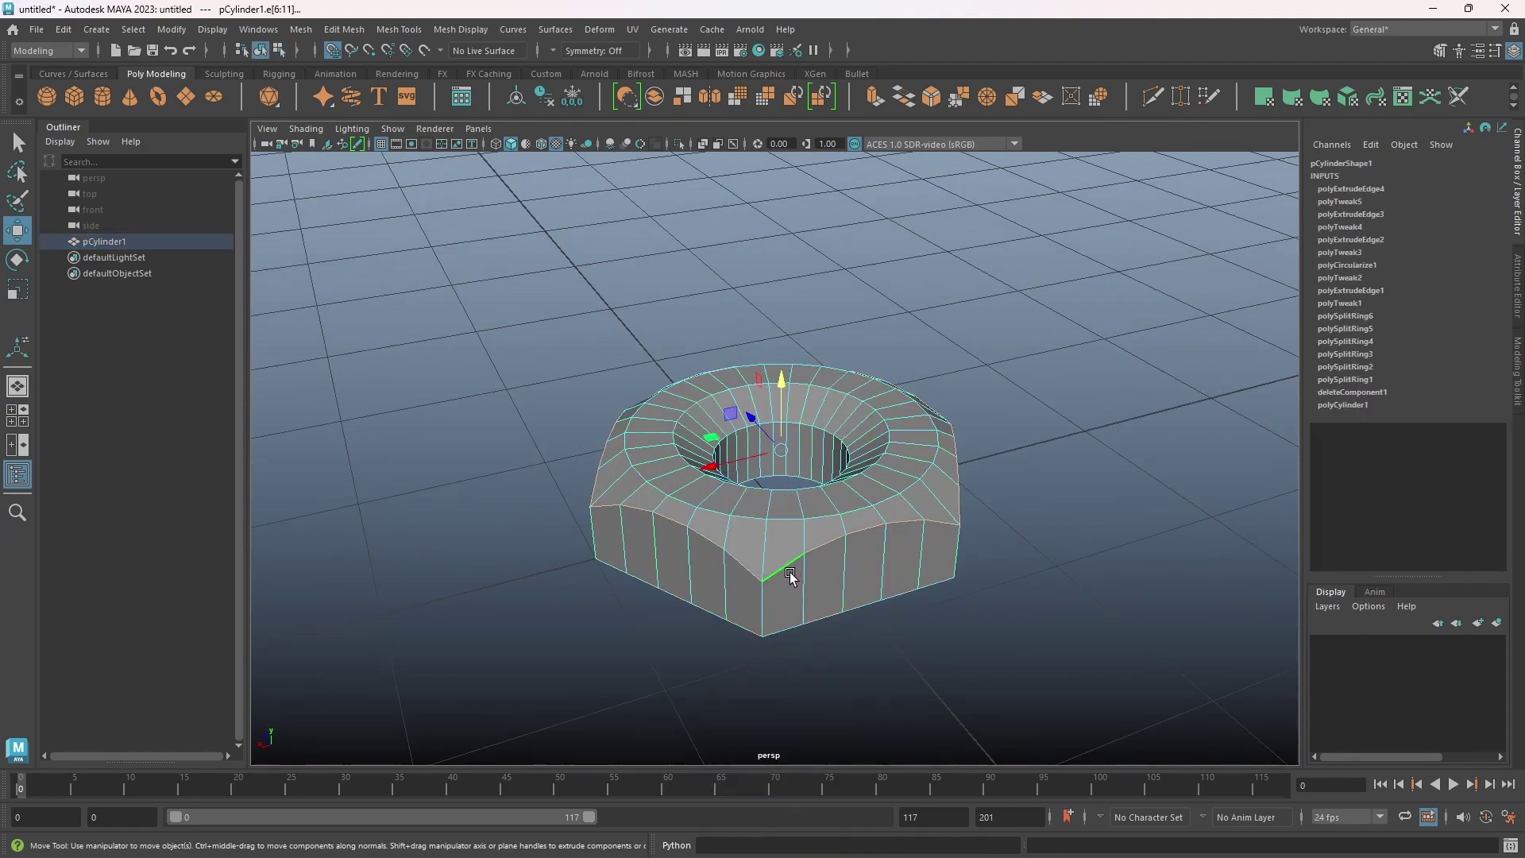
left_click(761, 609, "shift")
left_click_drag(966, 630, 882, 565, "alt")
left_click(829, 582, "shift")
left_click(840, 558, "shift")
left_click_drag(1032, 567, 872, 585, "alt")
left_click(855, 546, "shift")
left_click(864, 546, "shift")
left_click(893, 545, "shift")
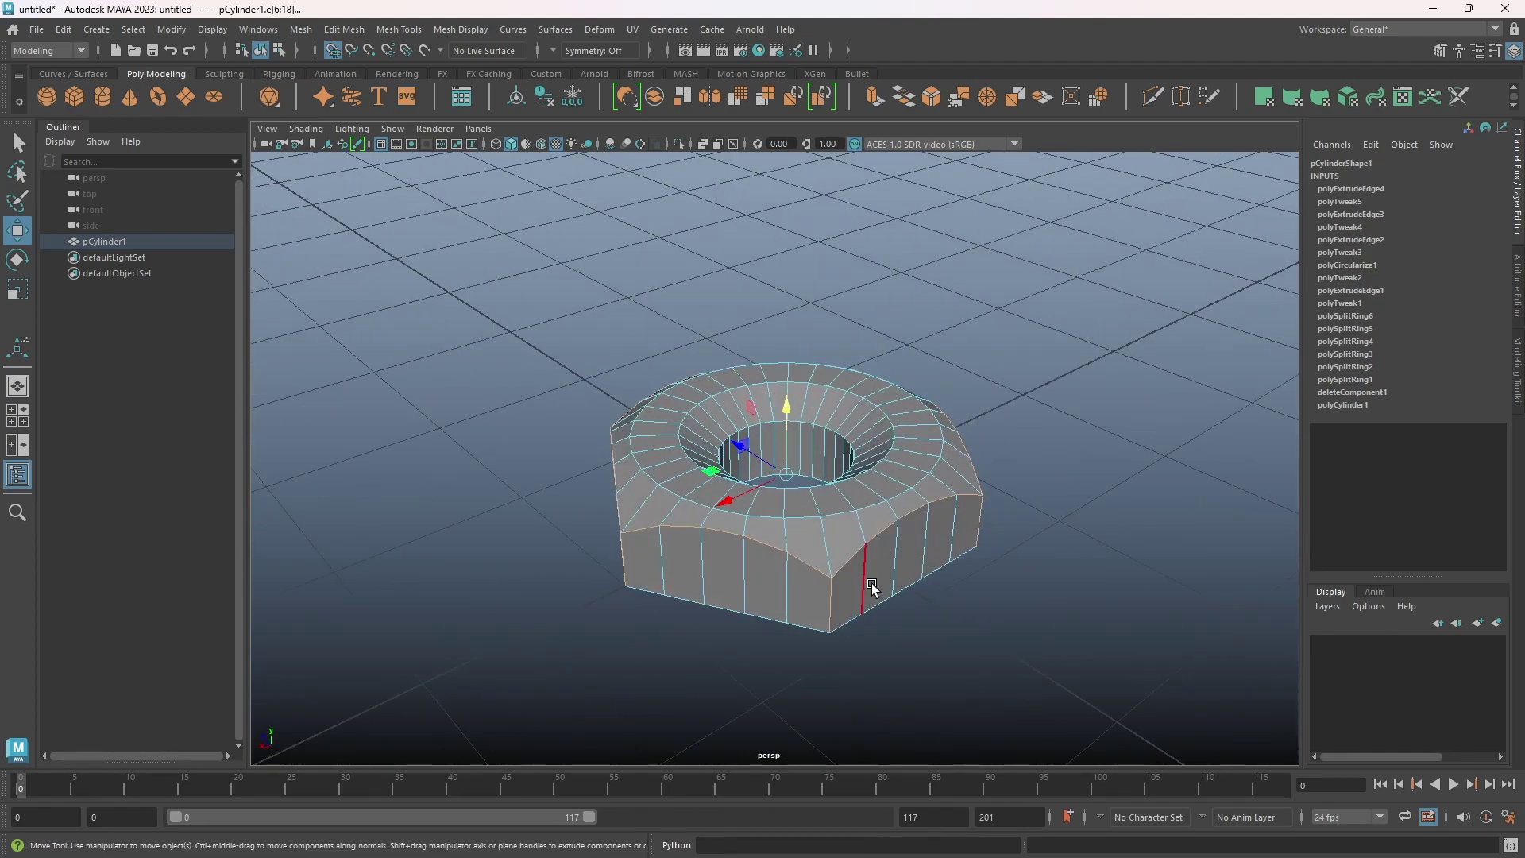
key("ctrl+b")
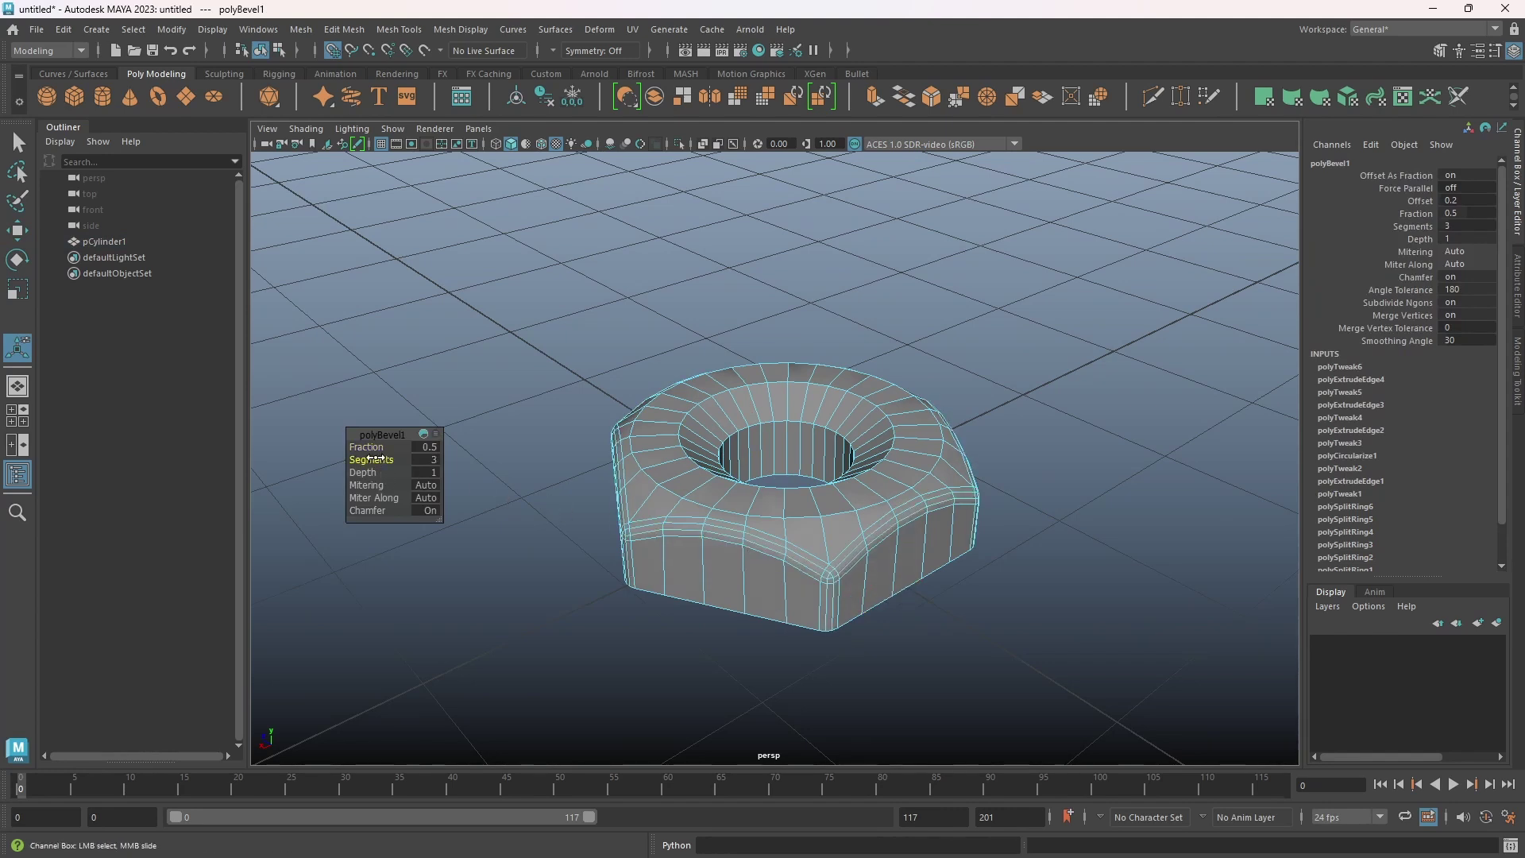
left_click_drag(375, 458, 372, 458)
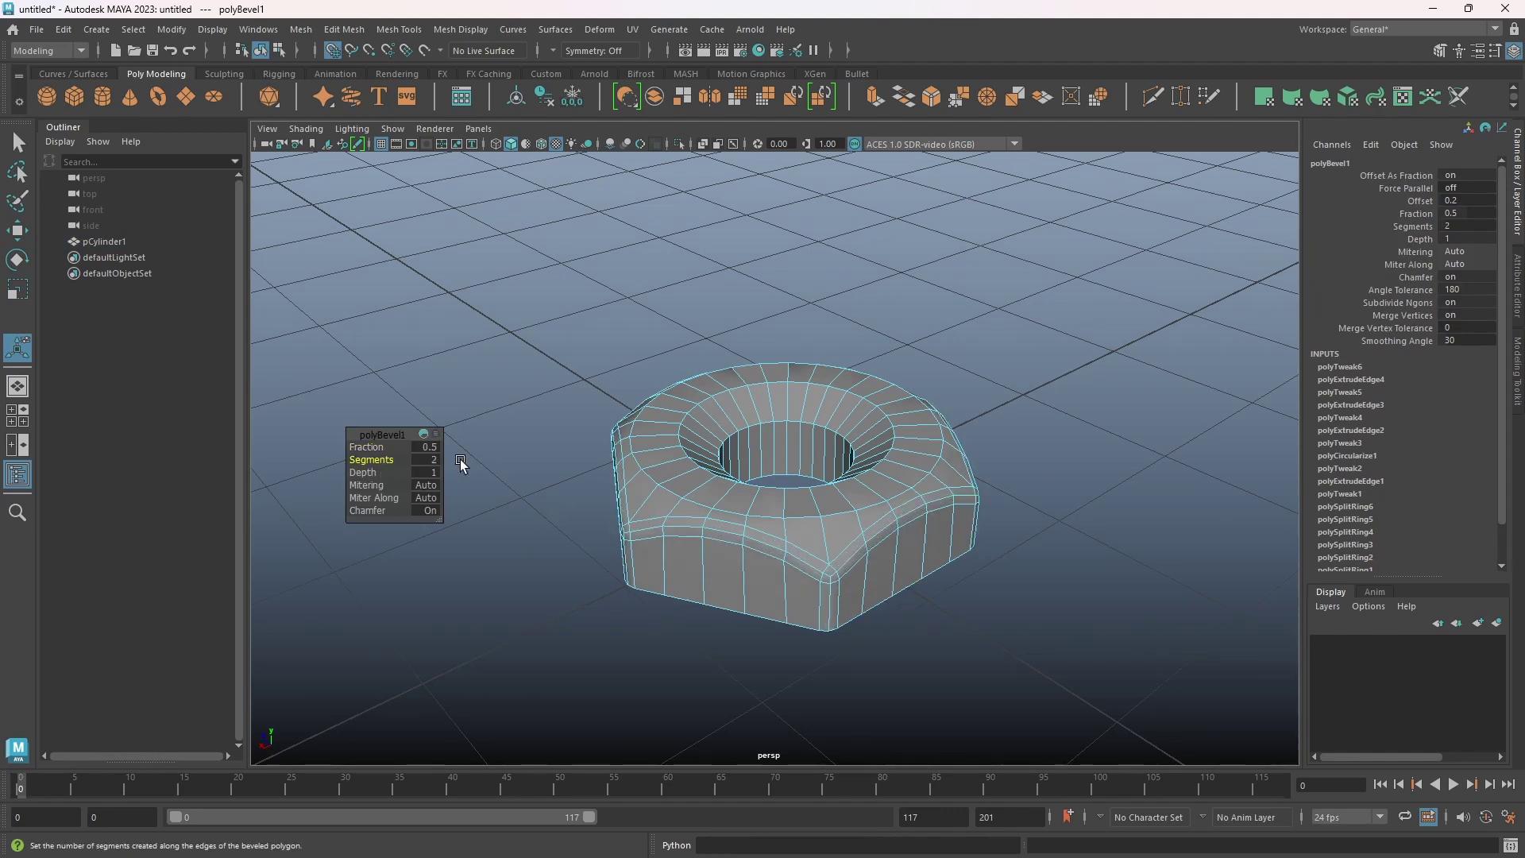
Bevel the circular edge loops around the top ring and hole with fraction 0.5 and 2 segments
double_click(770, 517)
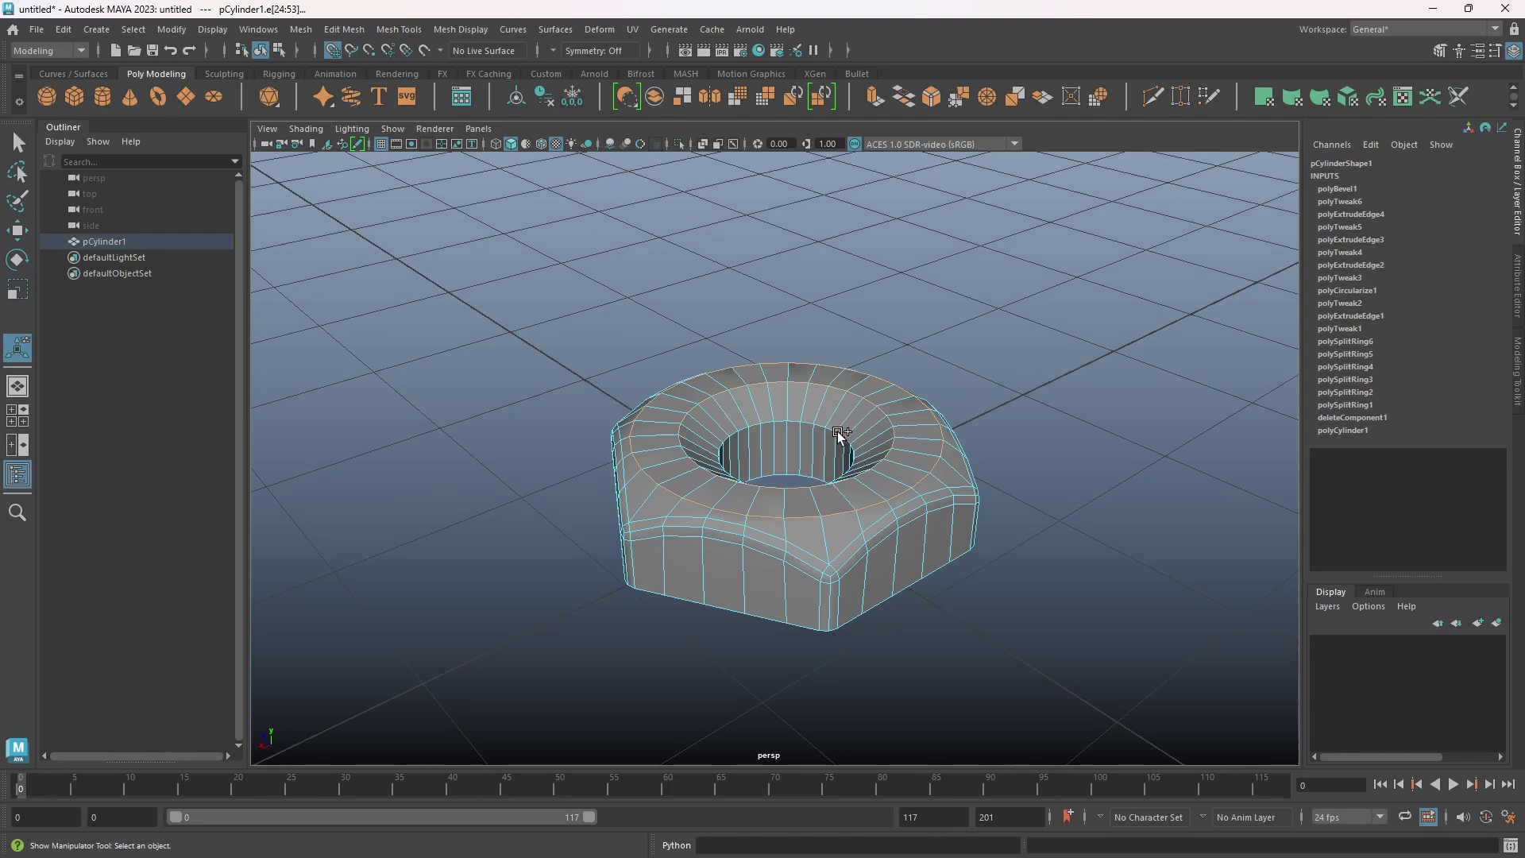
left_click_drag(845, 433, 847, 513, "alt")
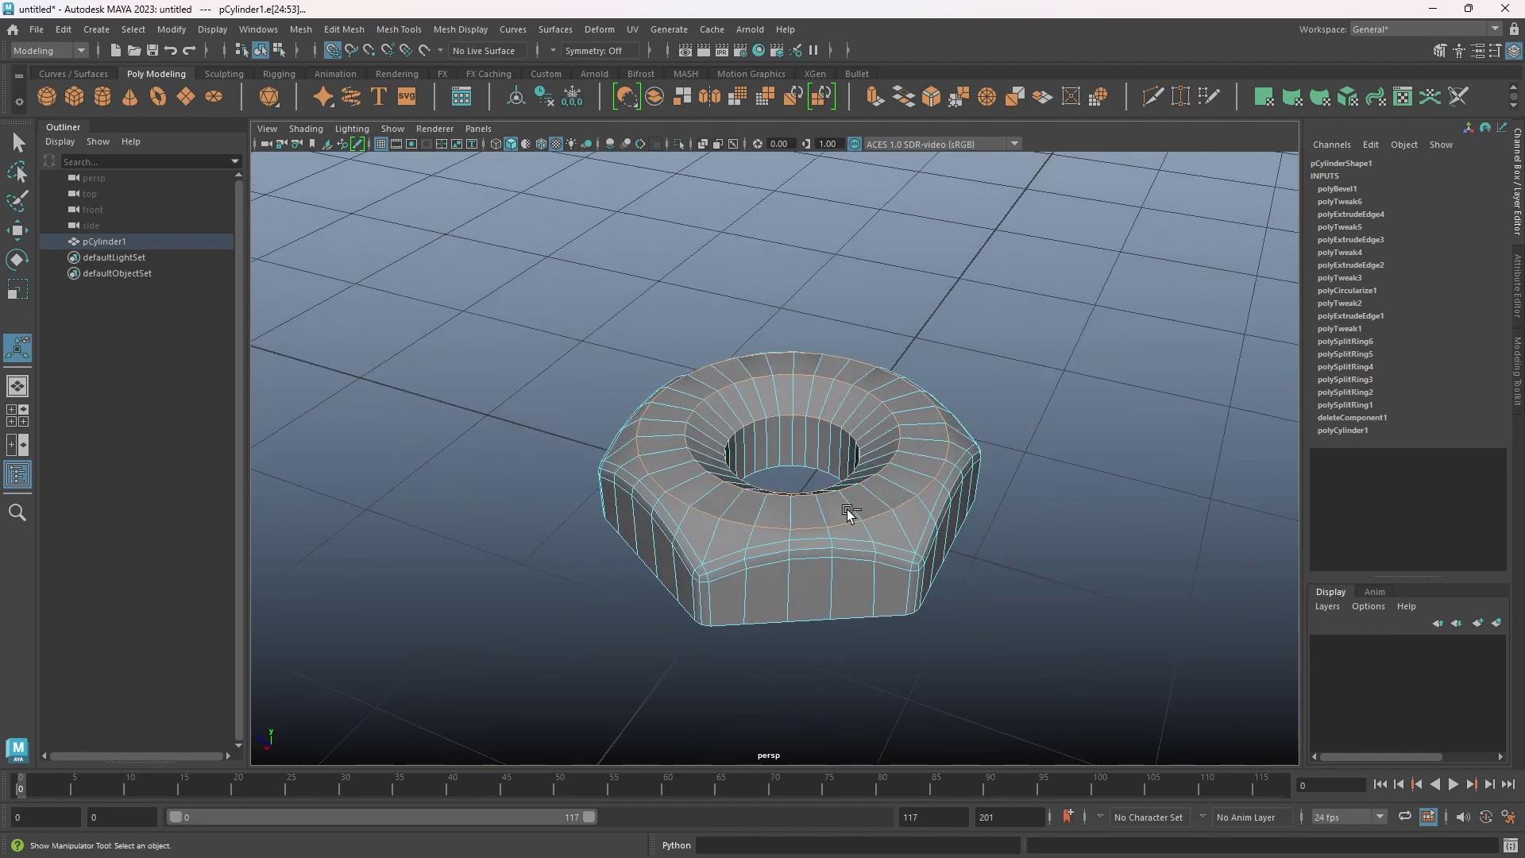
key("ctrl+b")
key("space")
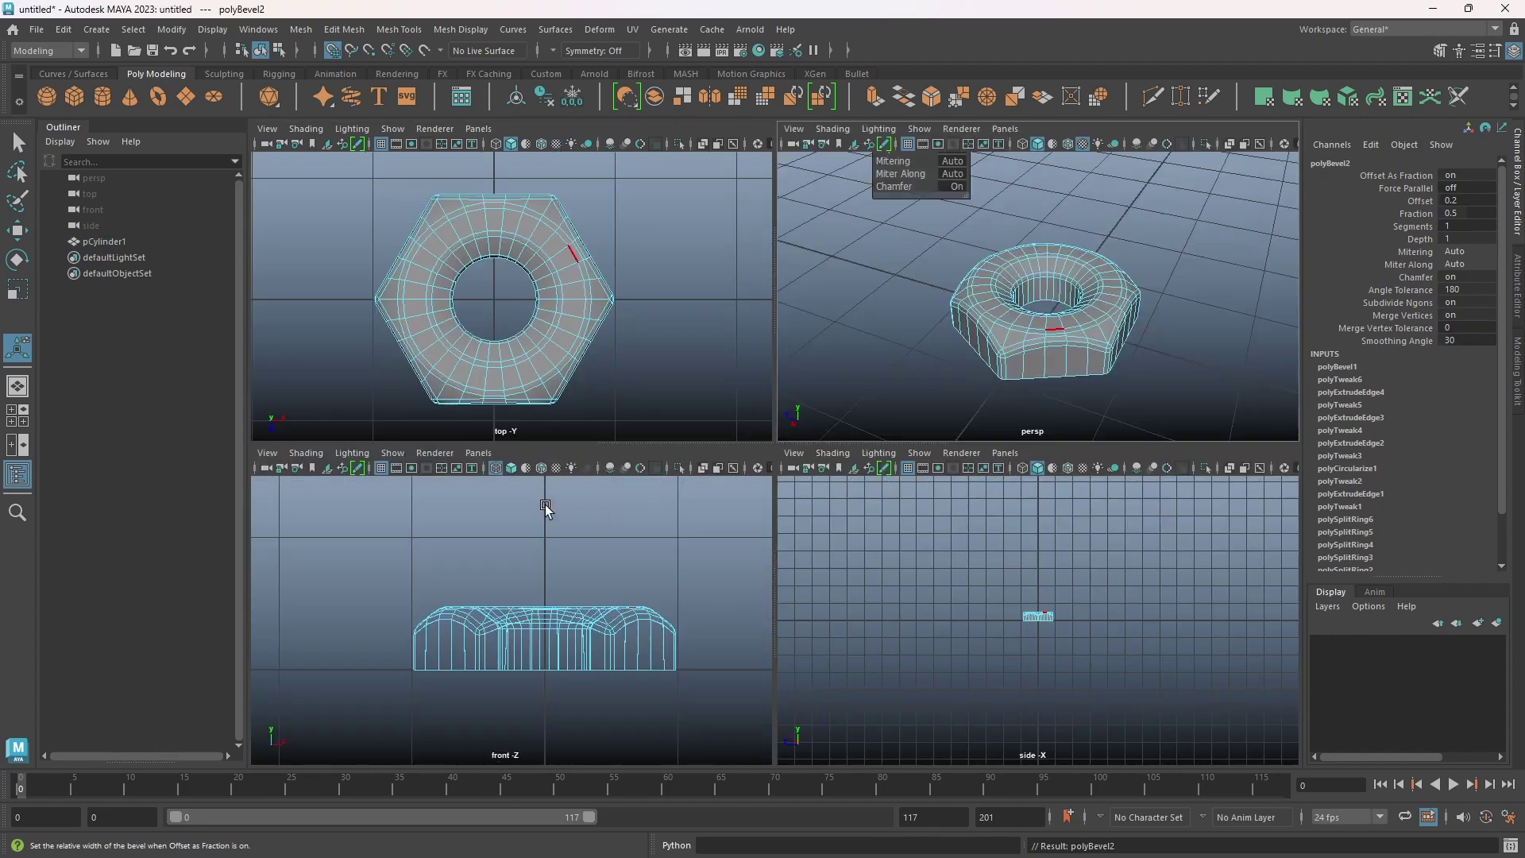
key("space")
key("space")
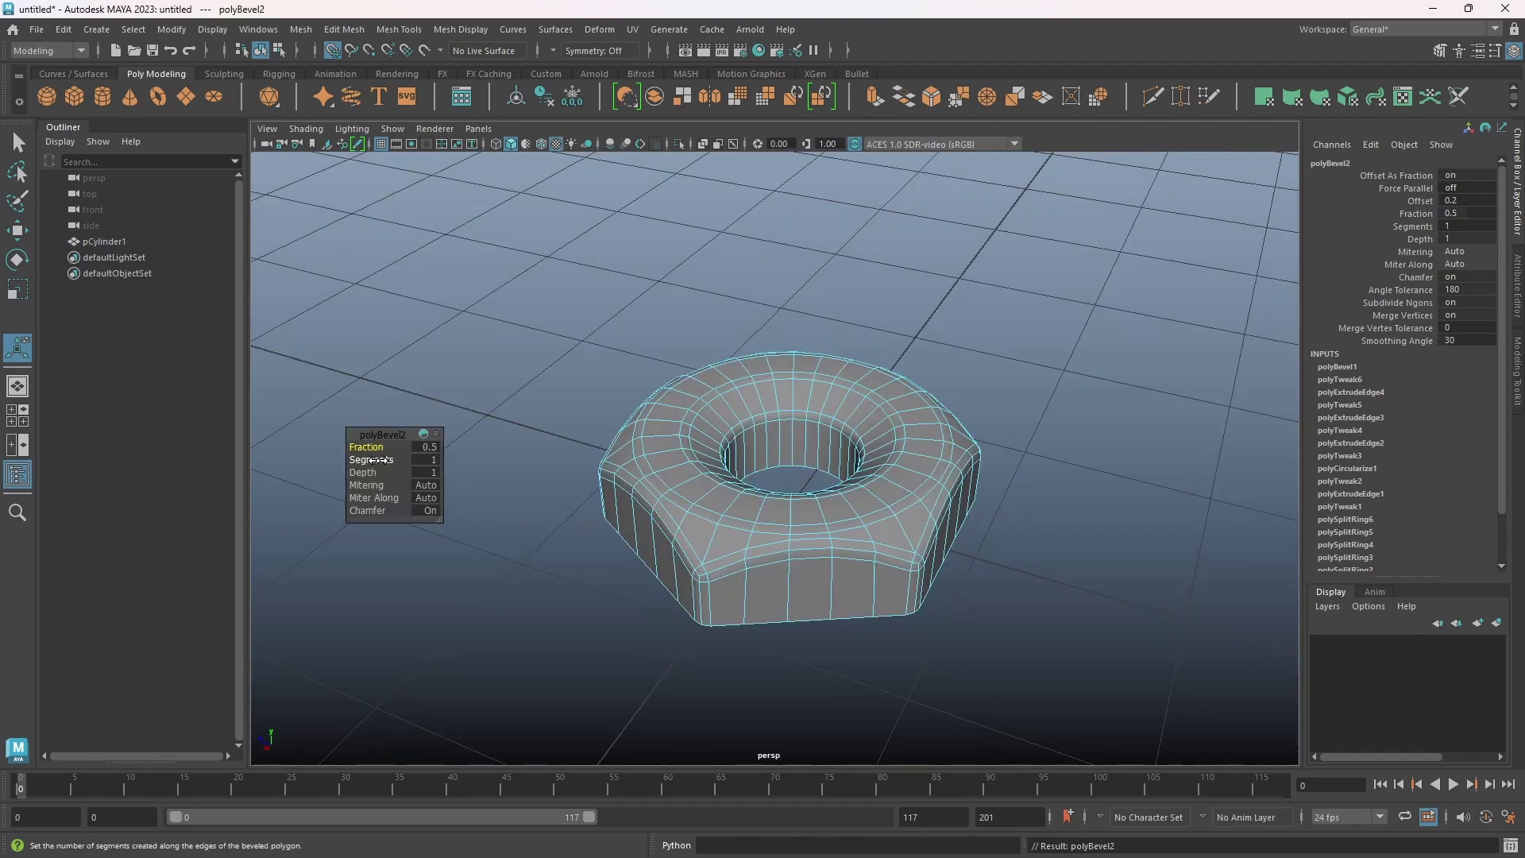
left_click_drag(380, 460, 389, 460)
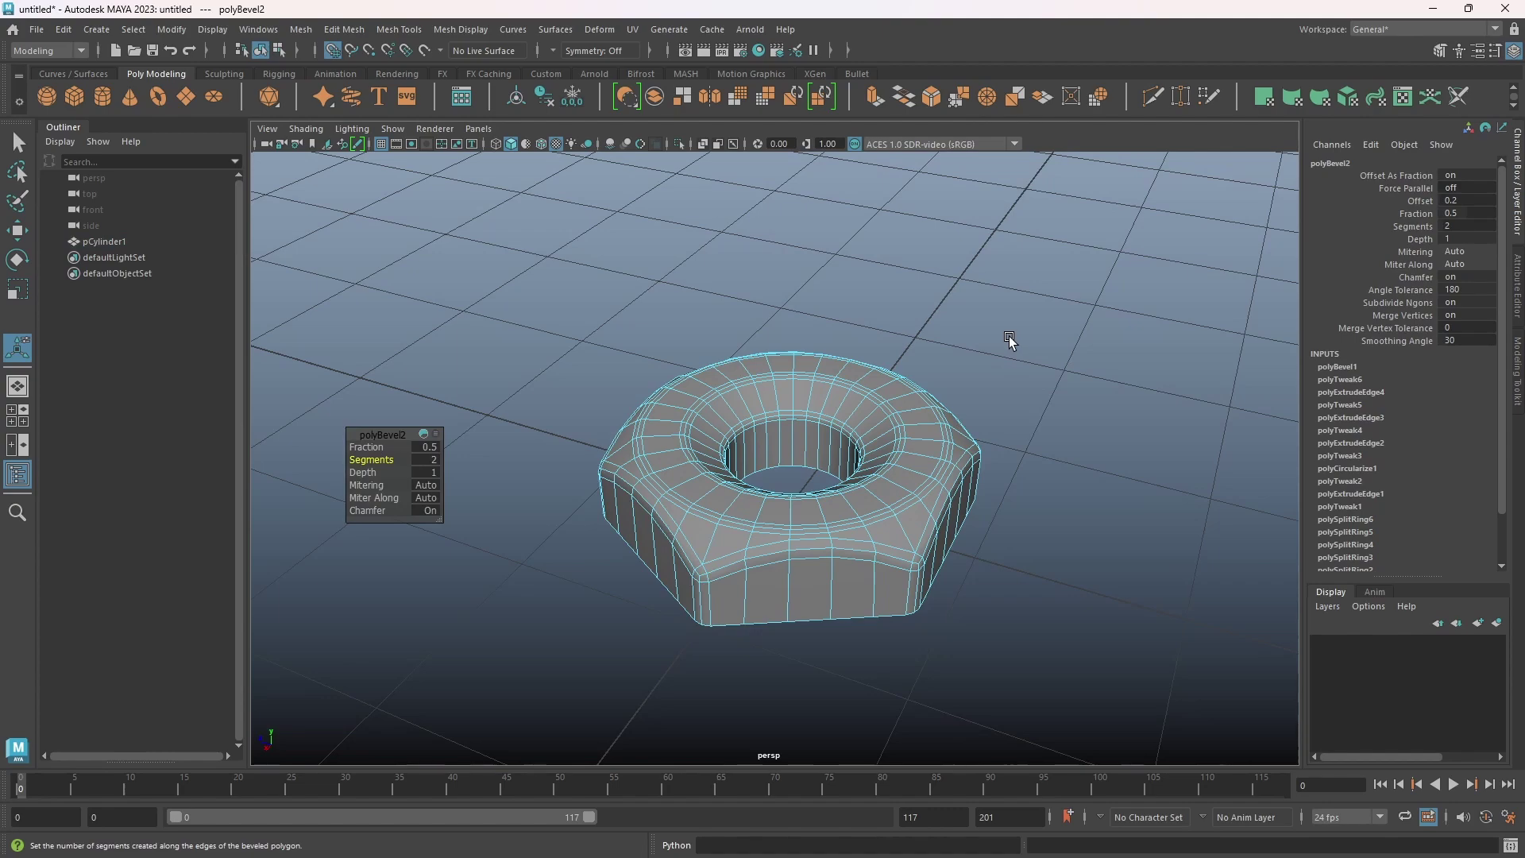
Turn on smooth mesh preview for the nut, return to object mode, and inspect it deselected
key("3")
right_click_drag(1008, 341, 1055, 318)
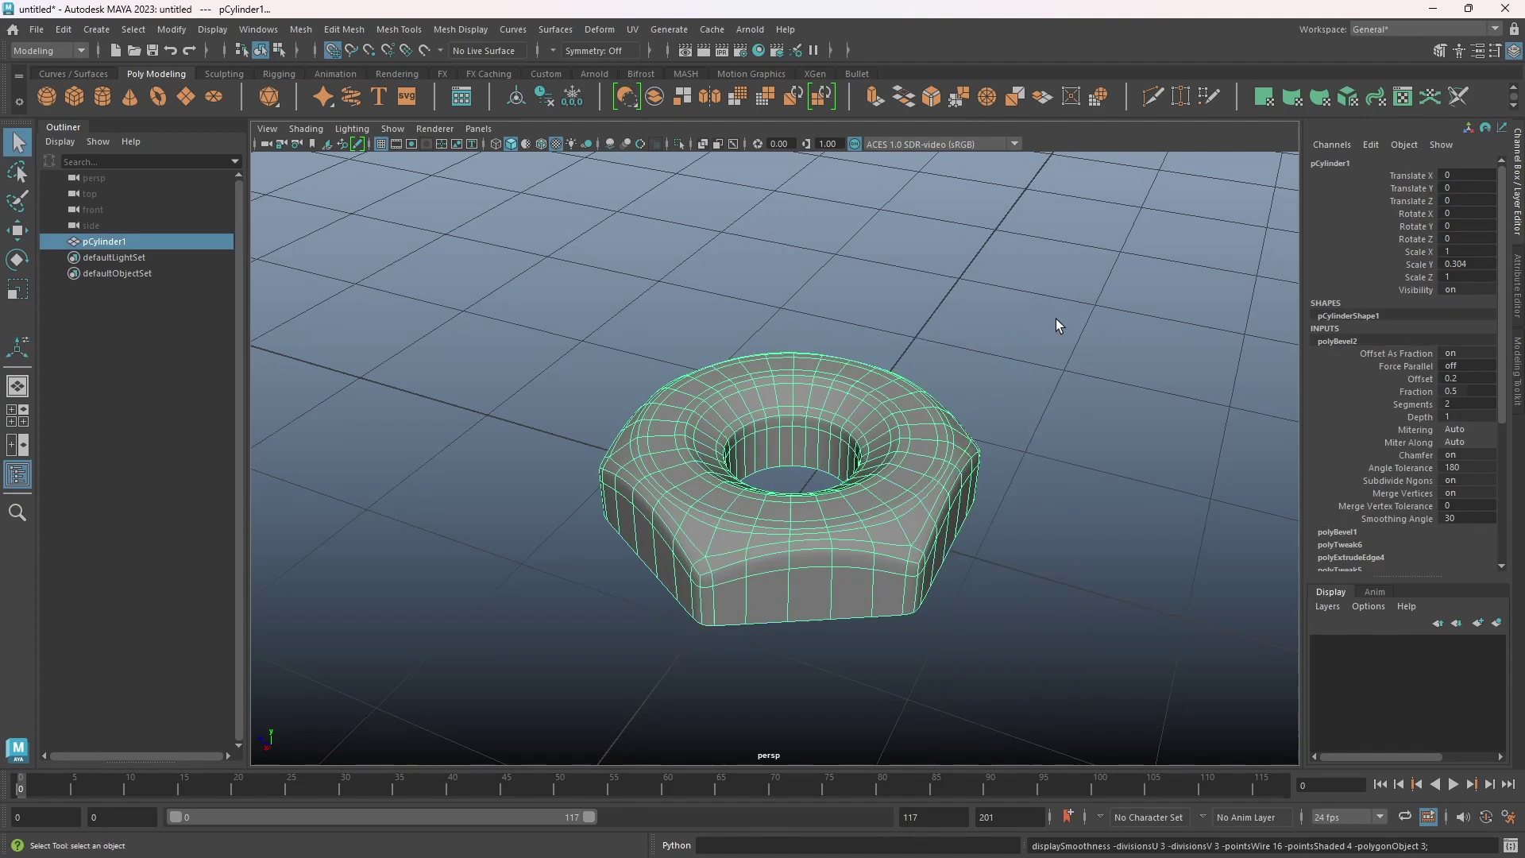
left_click(1111, 612)
left_click_drag(1111, 612, 919, 529, "alt")
left_click_drag(664, 412, 846, 474, "alt")
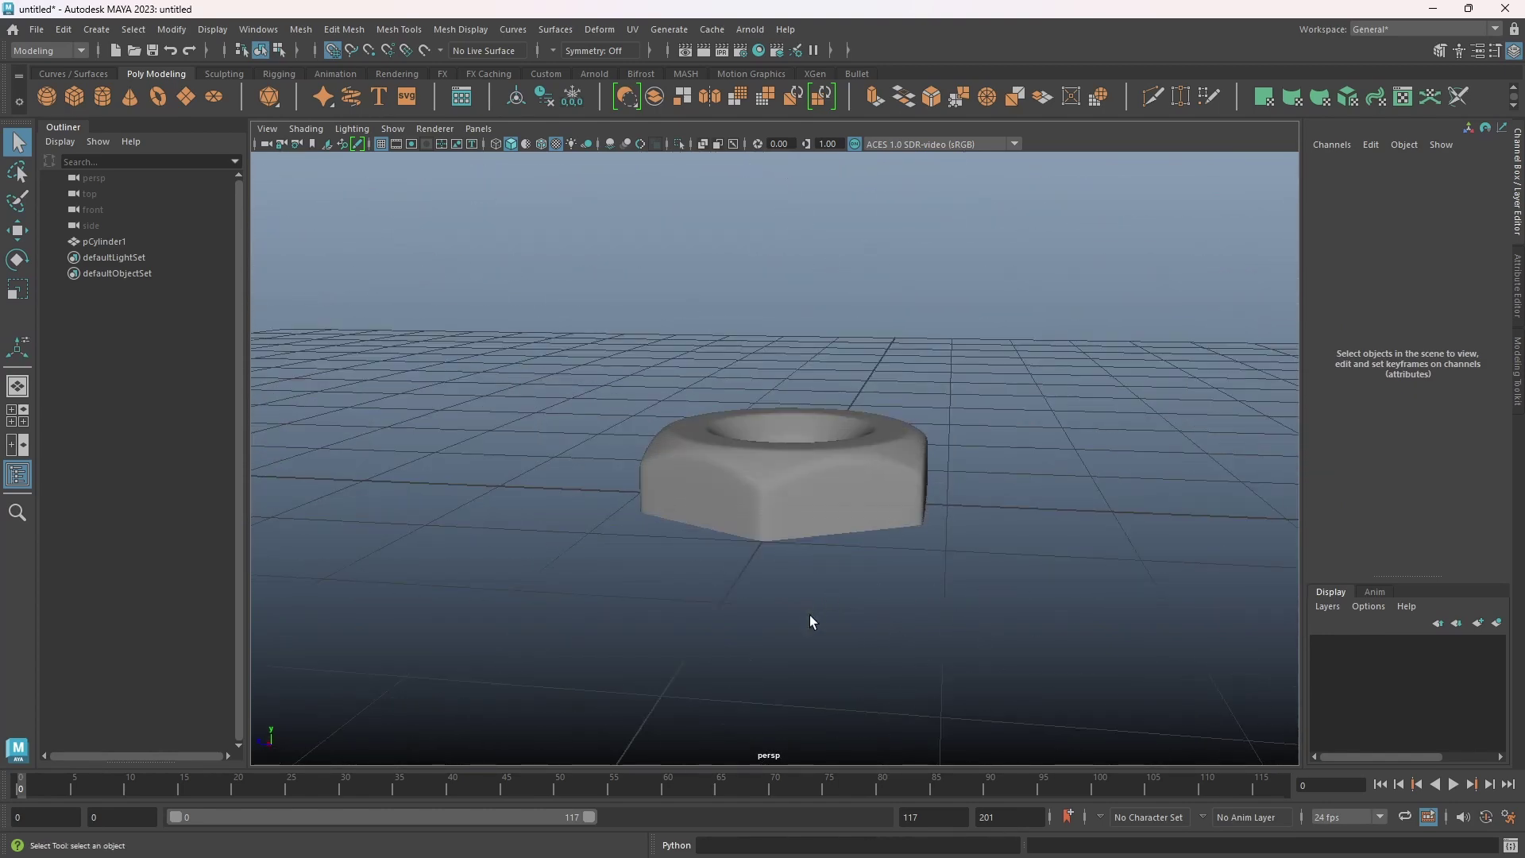
Mirror the nut along the negative Y axis with object axis position, offset -1, cut geometry, and merged border vertices
left_click(770, 471)
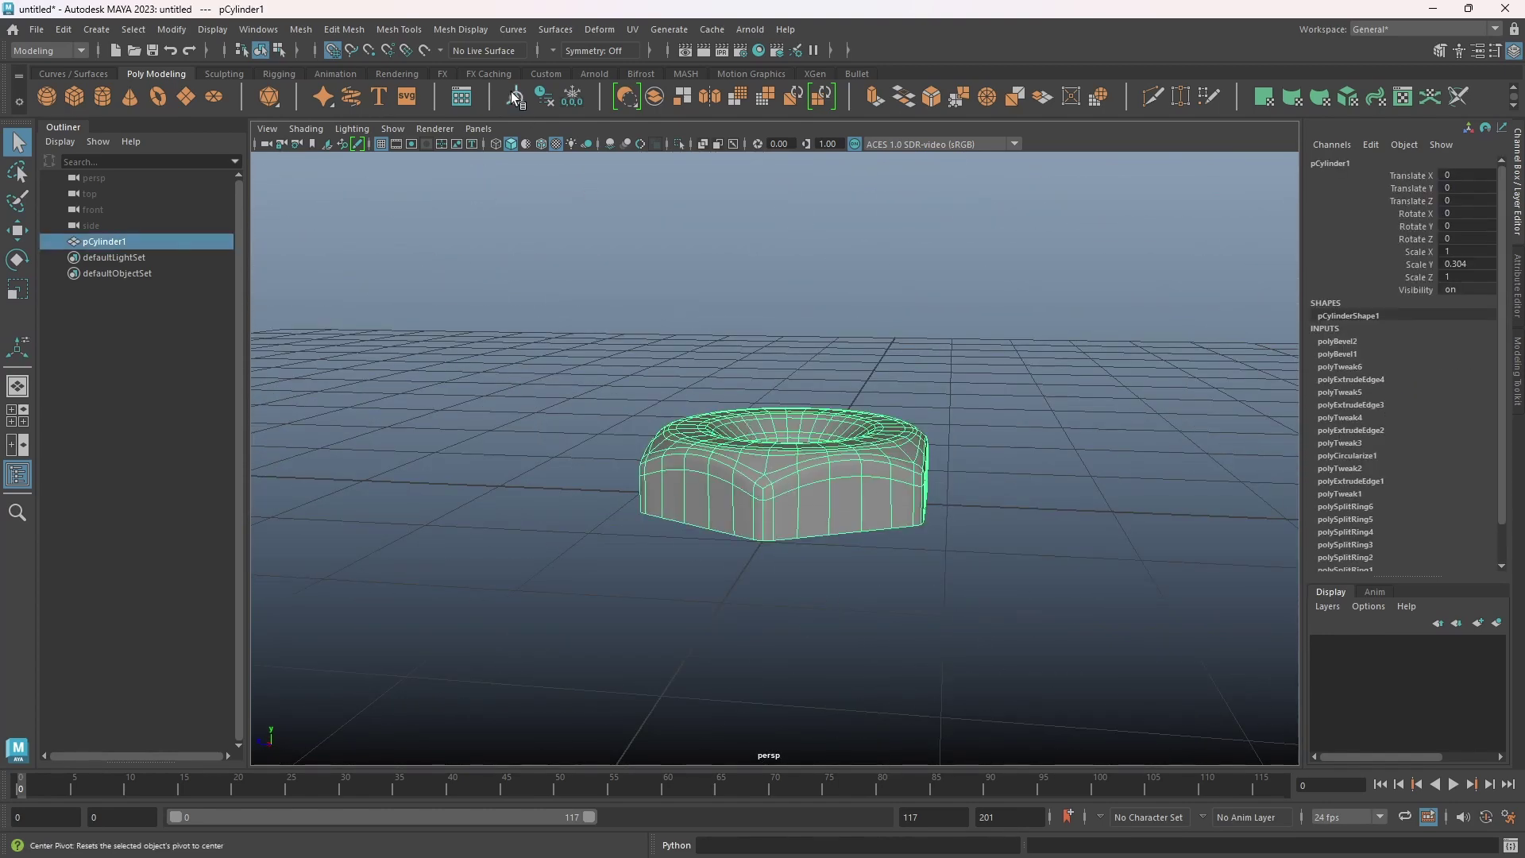
left_click(296, 35)
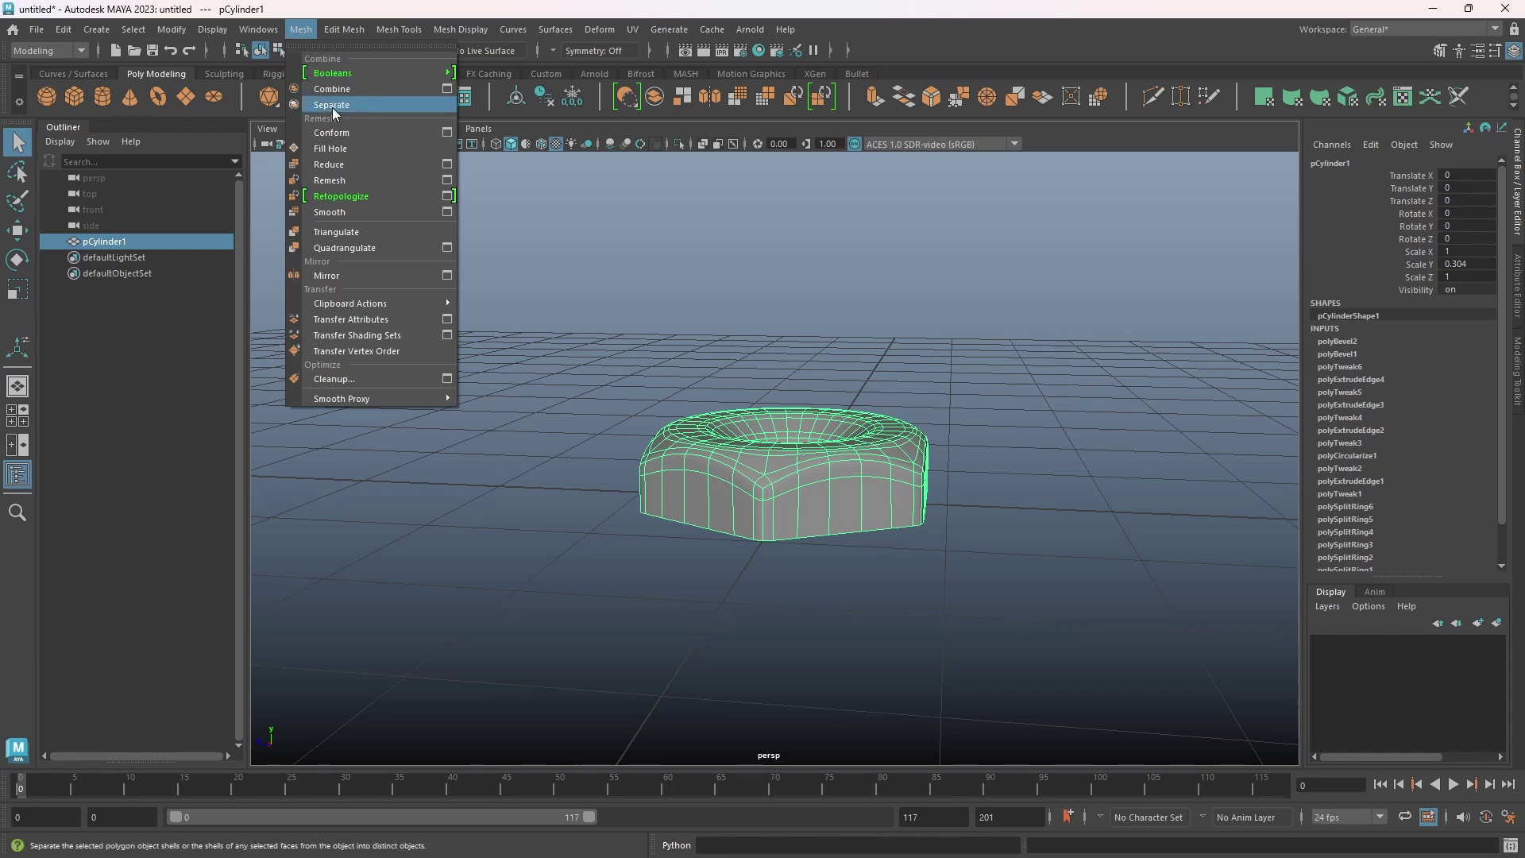
left_click(447, 276)
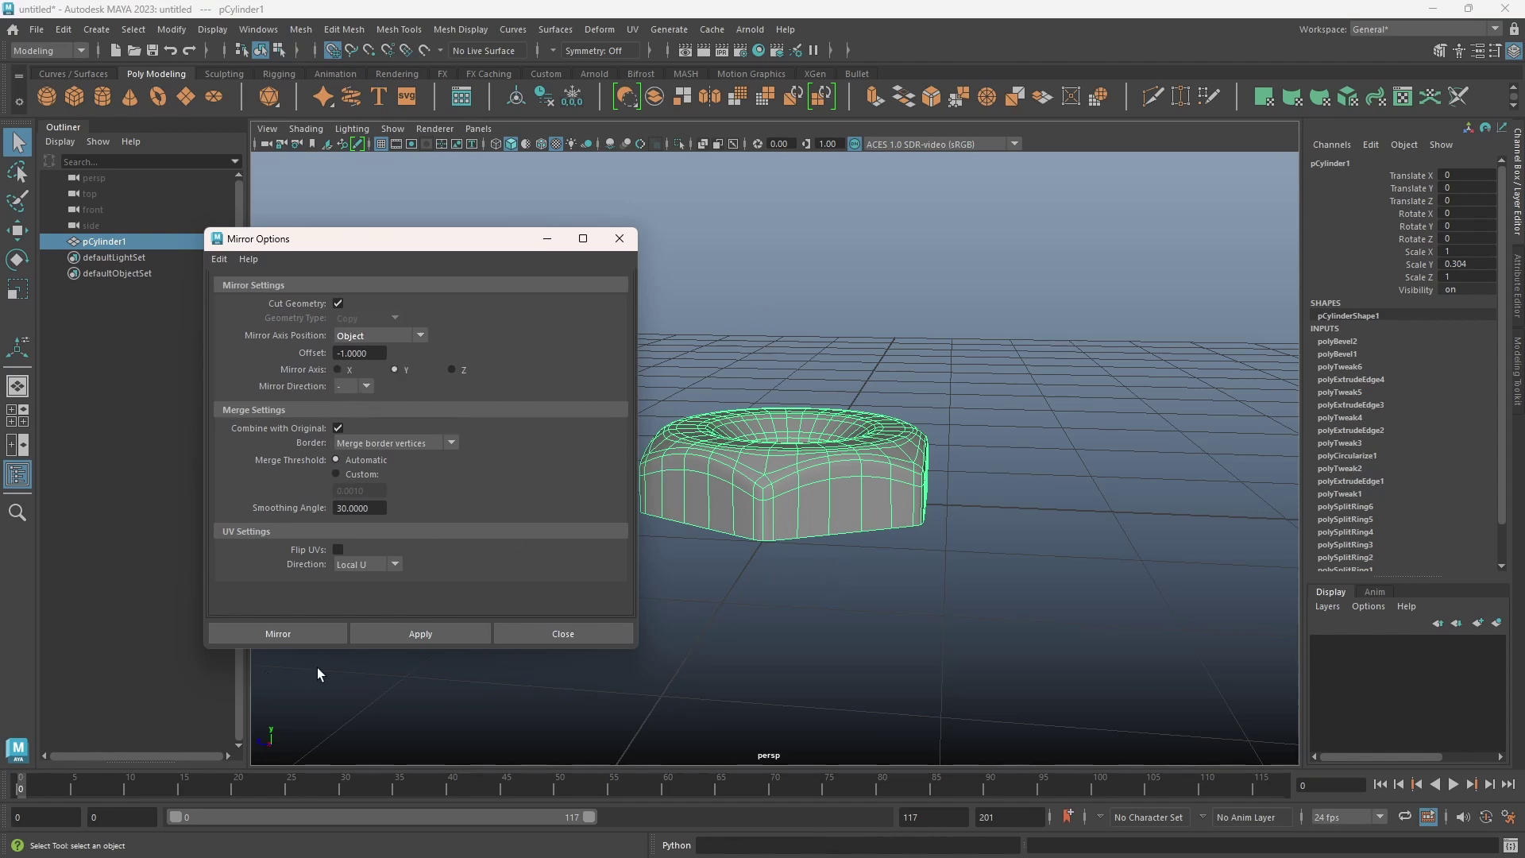
left_click(389, 641)
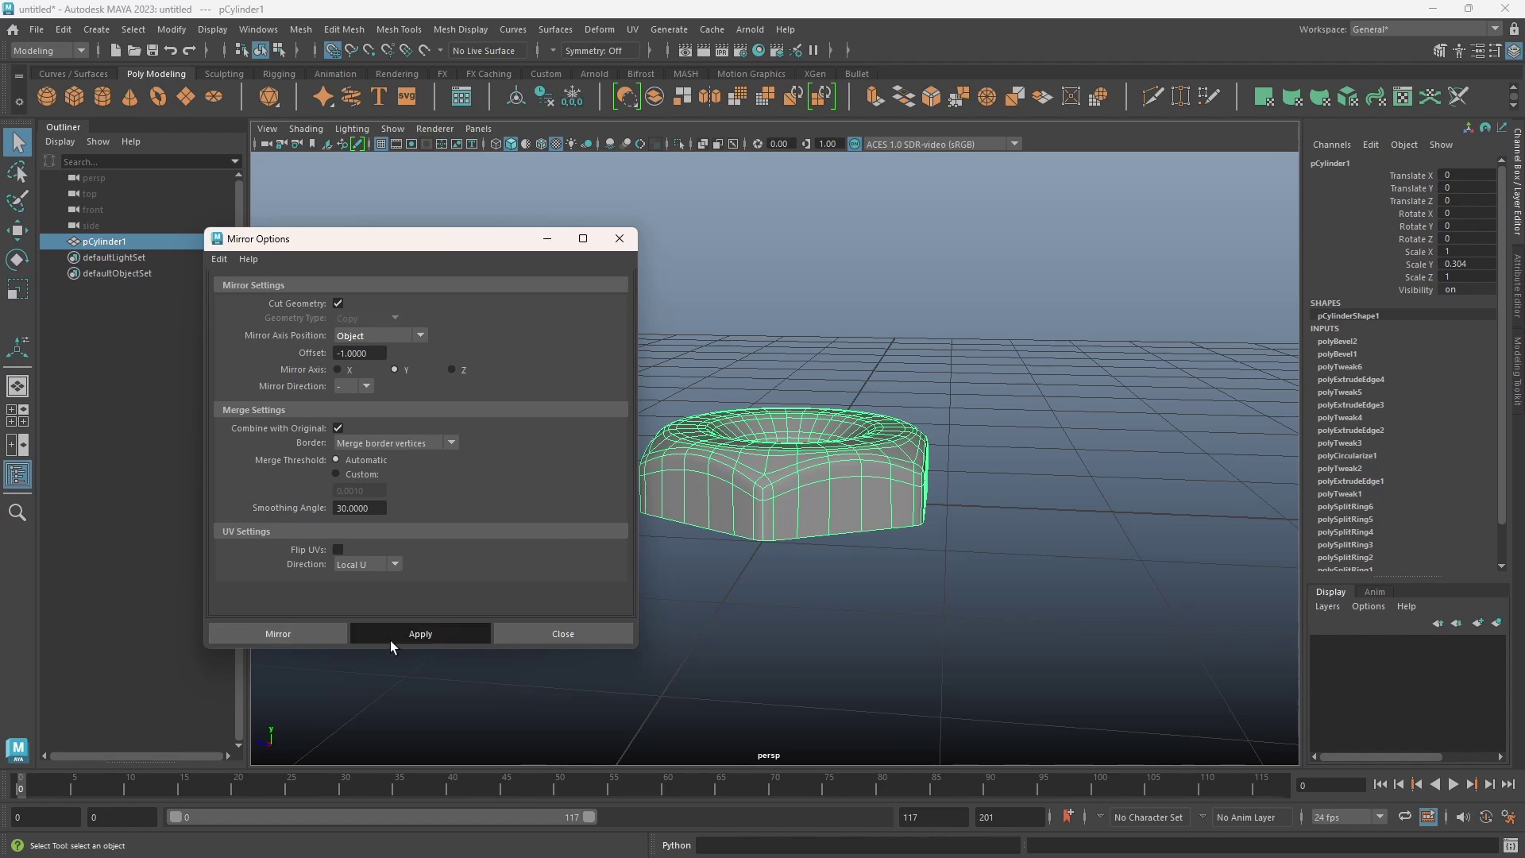
Move the mirror plane up to the nut's open base so both halves join, and inspect the seam
left_click_drag(818, 632, 885, 576, "alt")
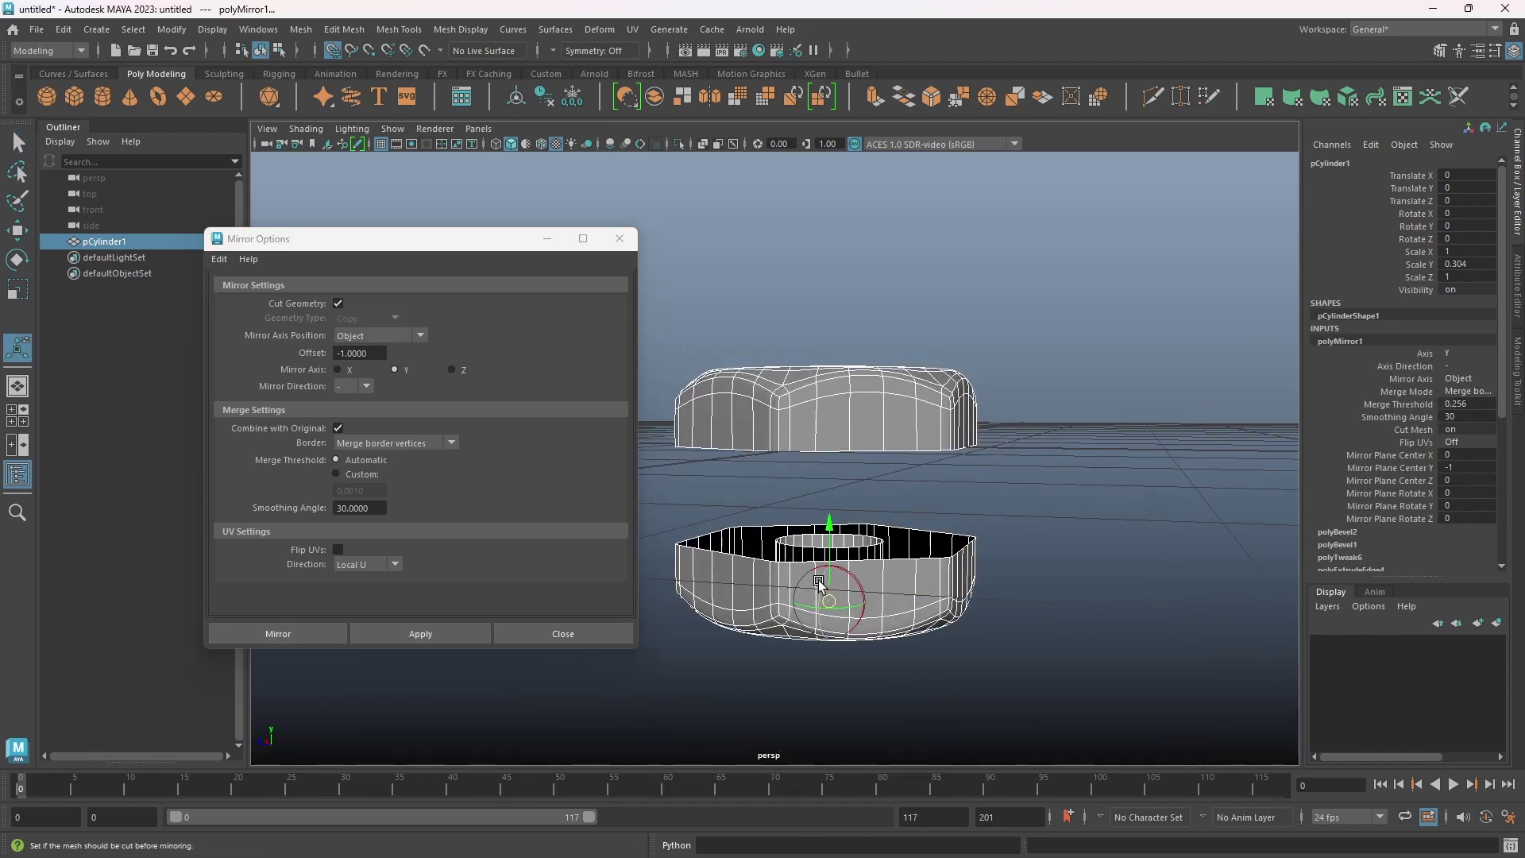
left_click_drag(829, 528, 918, 493)
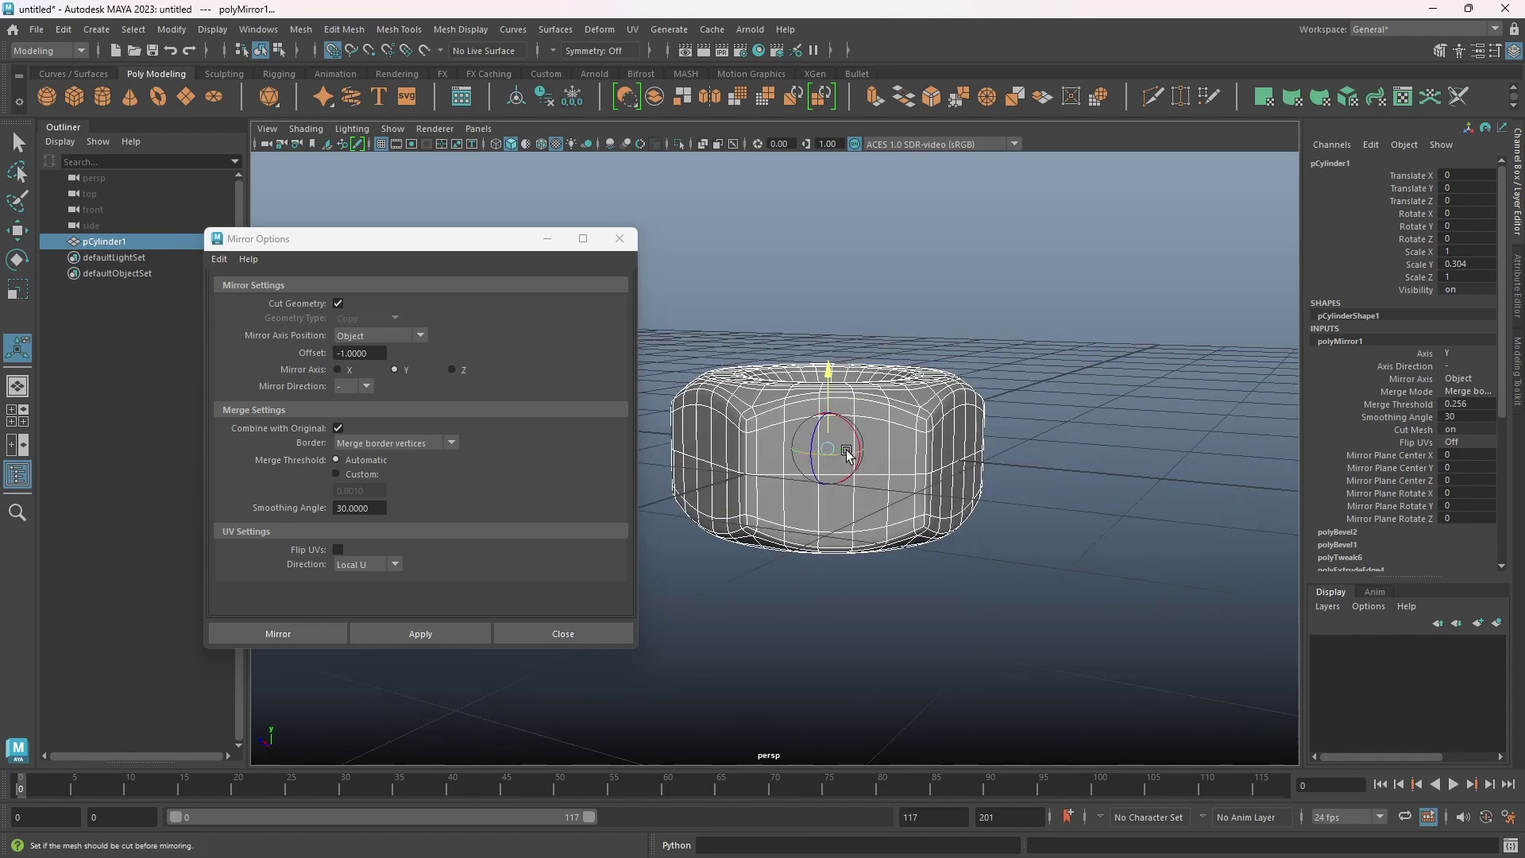
left_click_drag(801, 525, 814, 506, "alt")
right_click_drag(755, 479, 832, 482, "alt")
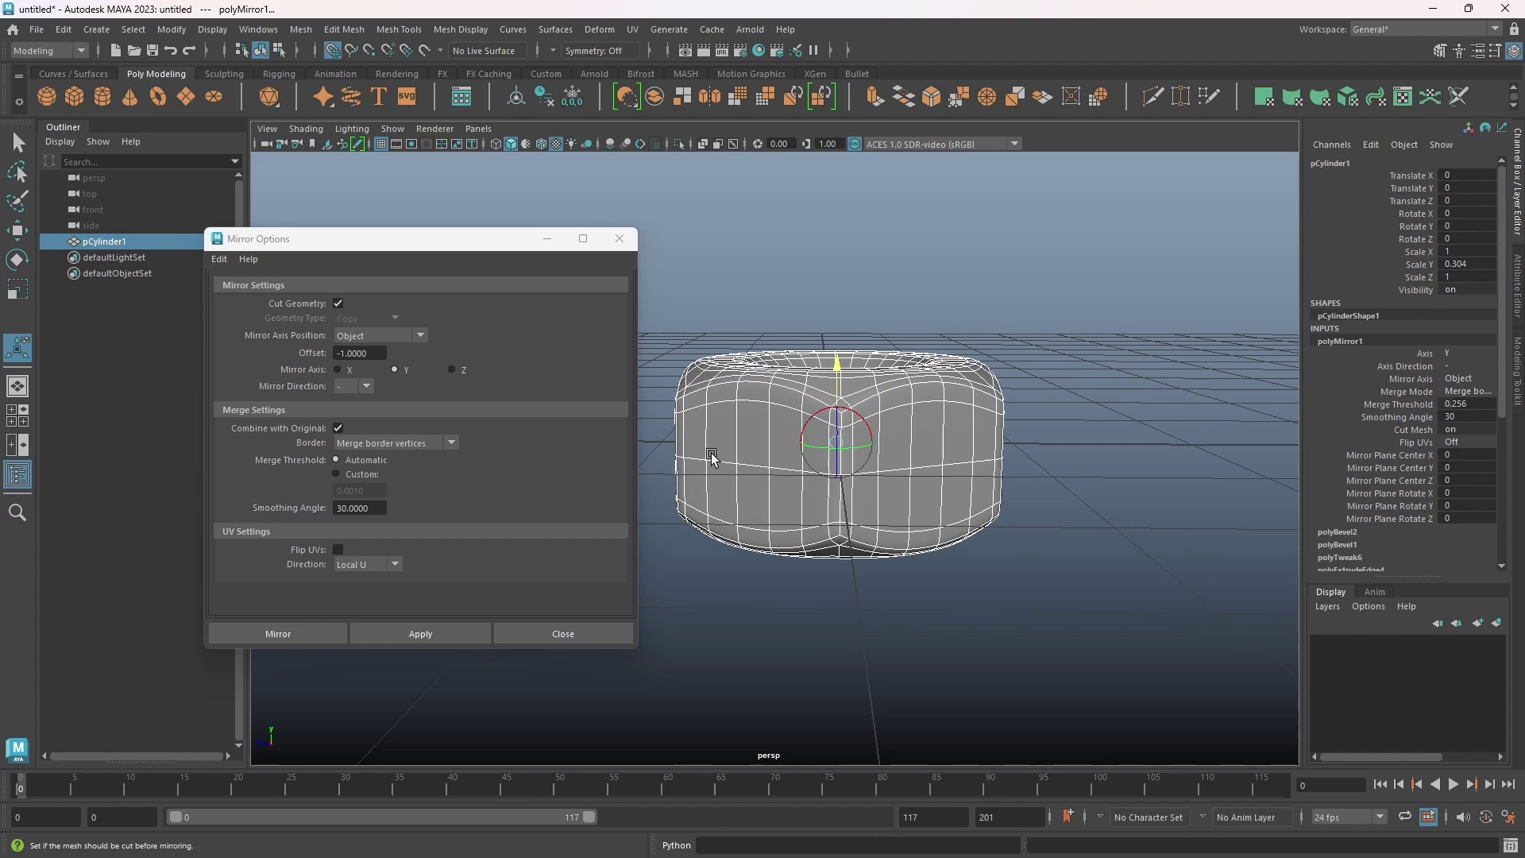
left_click_drag(1165, 528, 1082, 521, "alt")
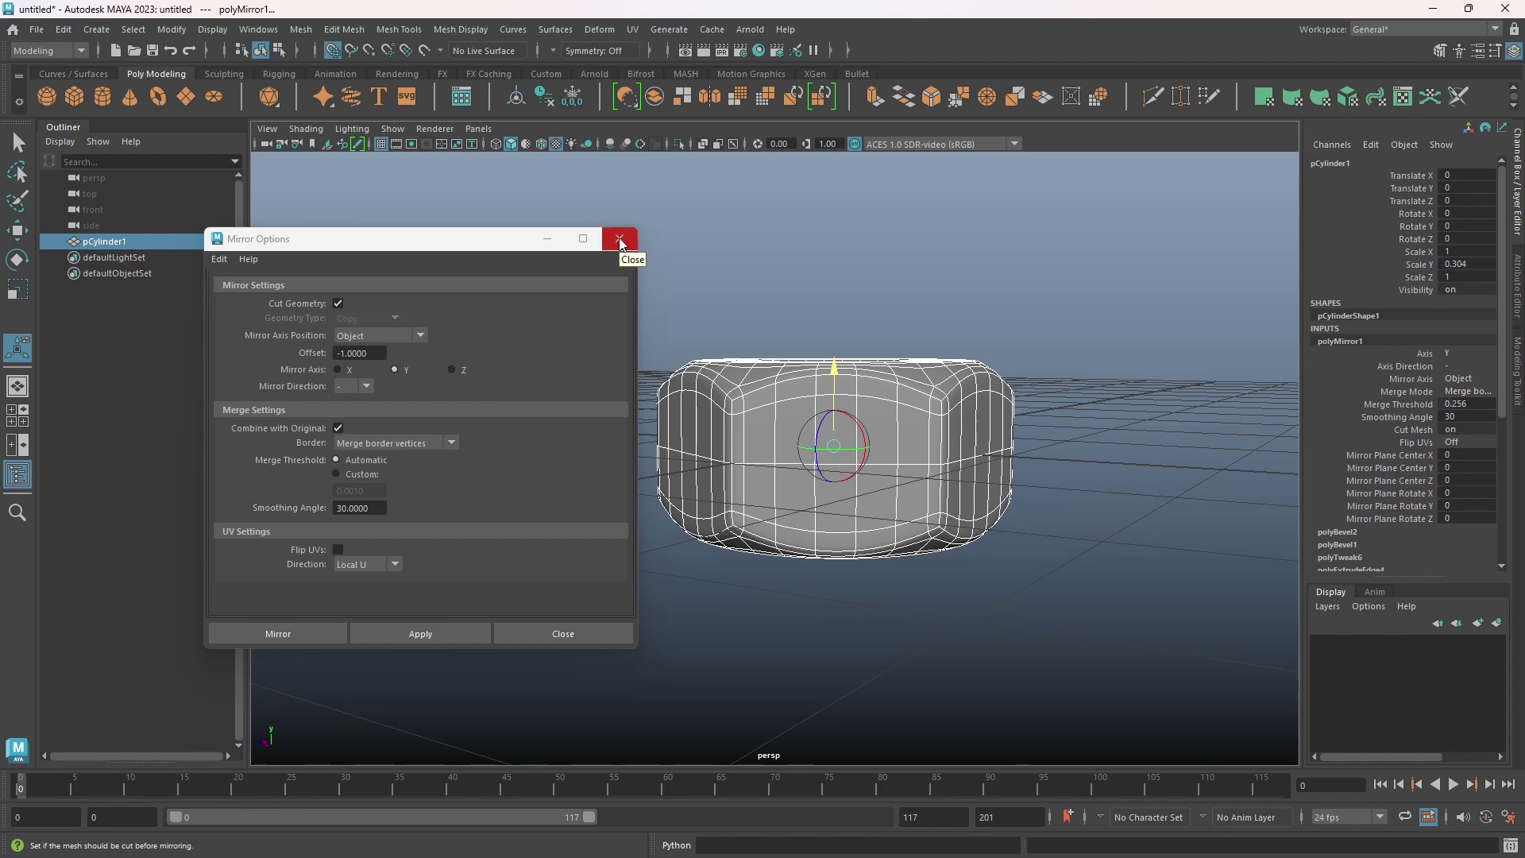
Close the mirror settings, return the nut to object mode, and inspect the mirrored shape
left_click(620, 239)
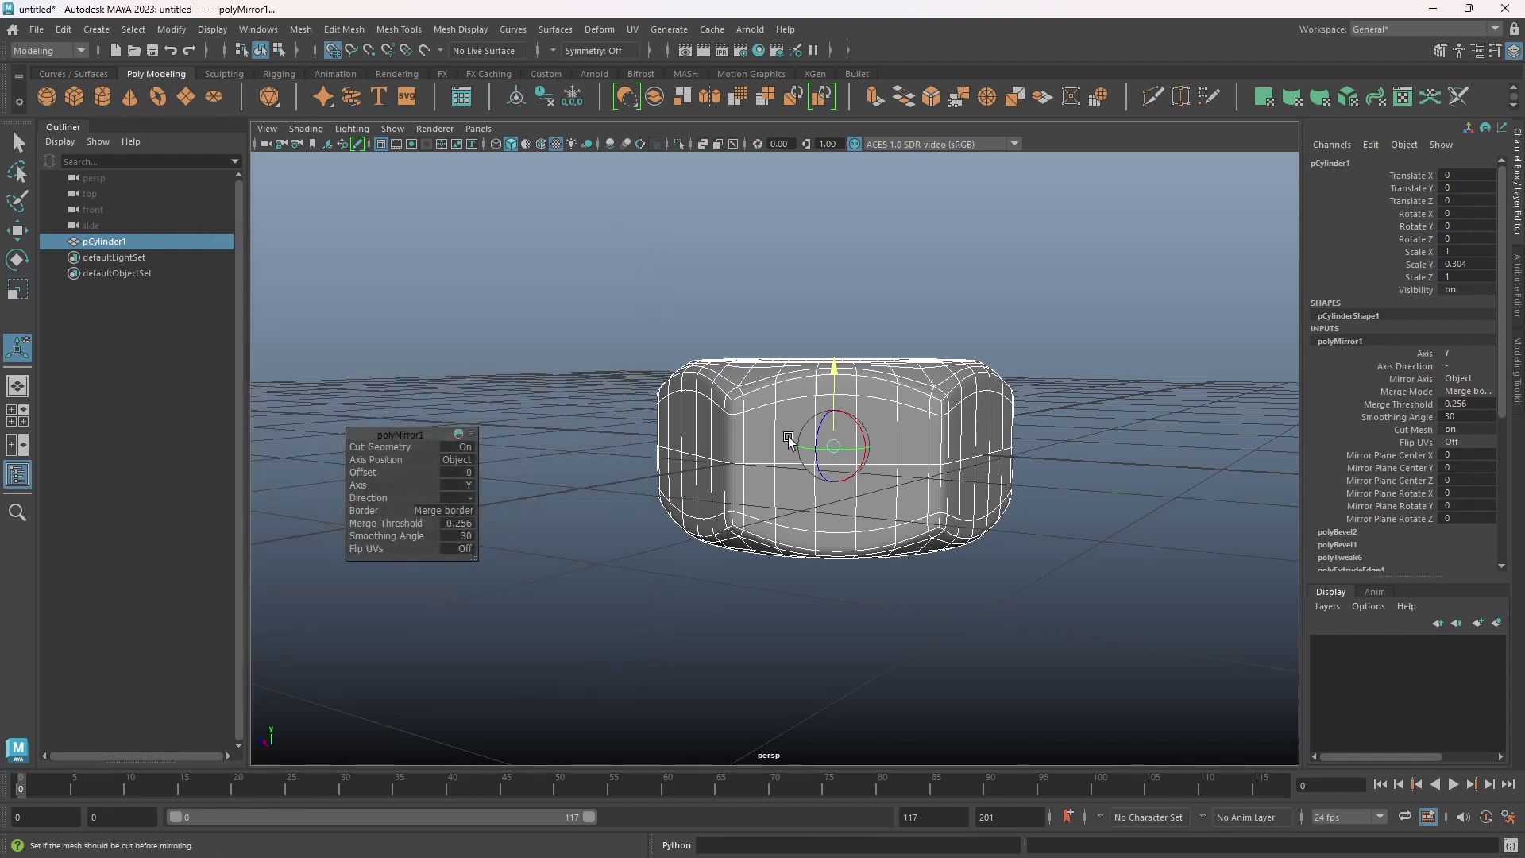
left_click_drag(790, 437, 950, 572, "alt")
right_click(824, 363)
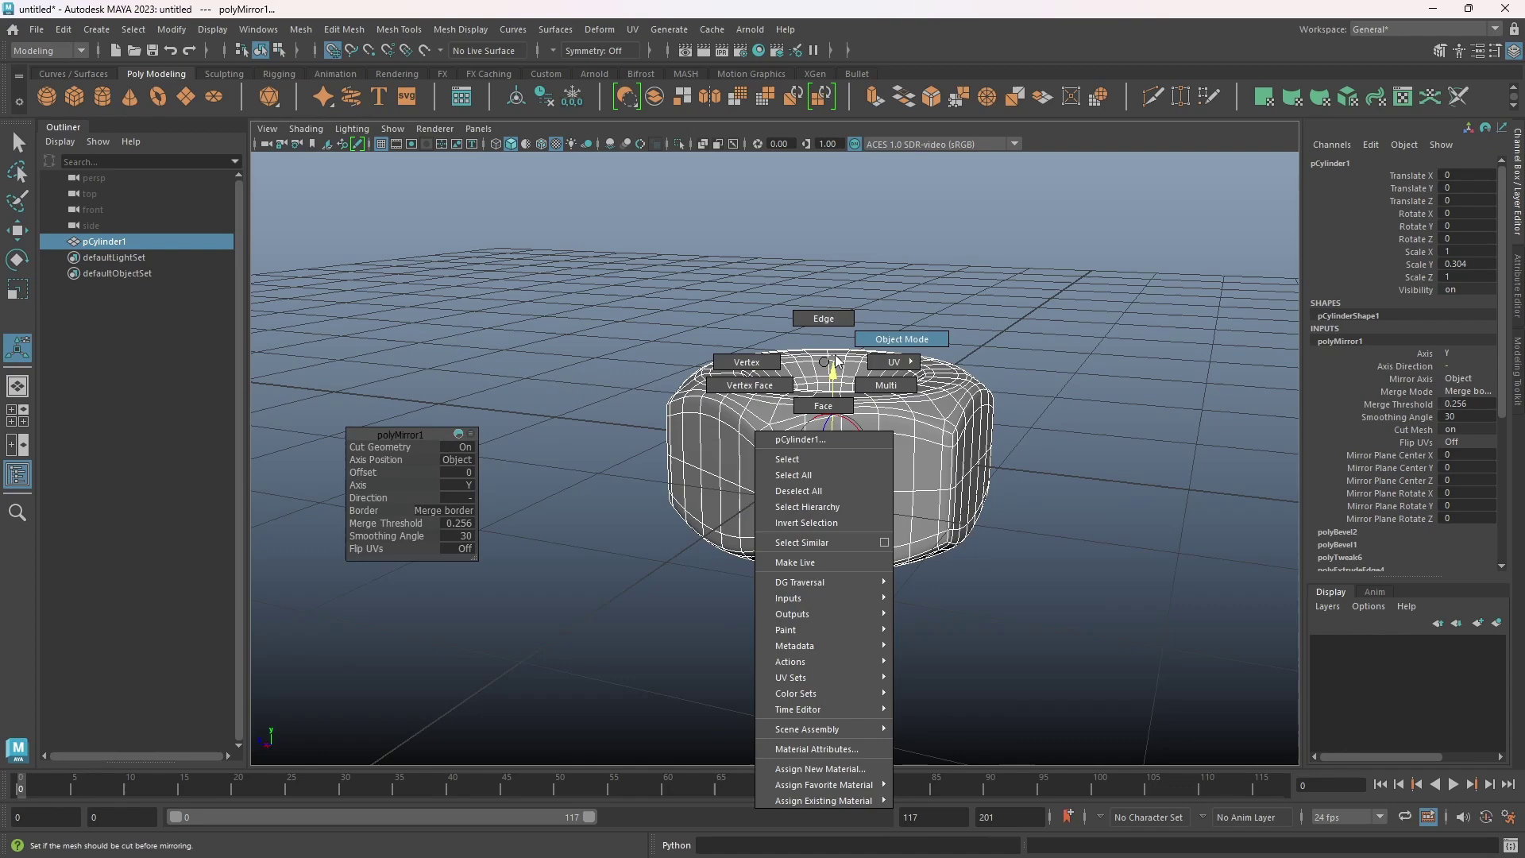
left_click(873, 338)
left_click(842, 469)
left_click_drag(1086, 441, 993, 445, "alt")
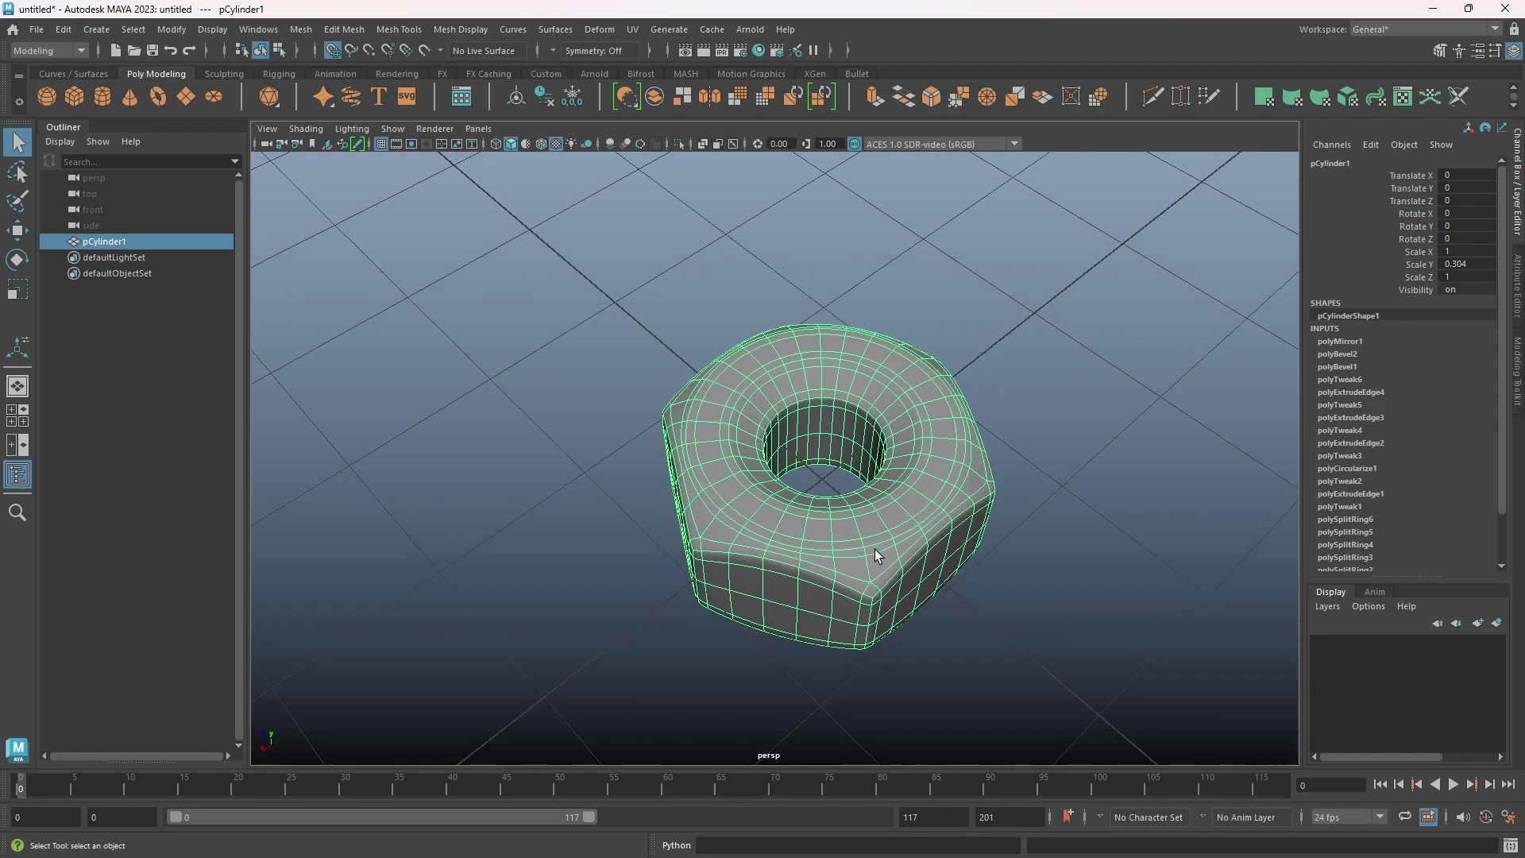
Select the full face loop of the hole's inner vertical wall and delete it
left_click_drag(875, 549, 705, 432, "alt")
right_click_drag(705, 432, 755, 483, "alt")
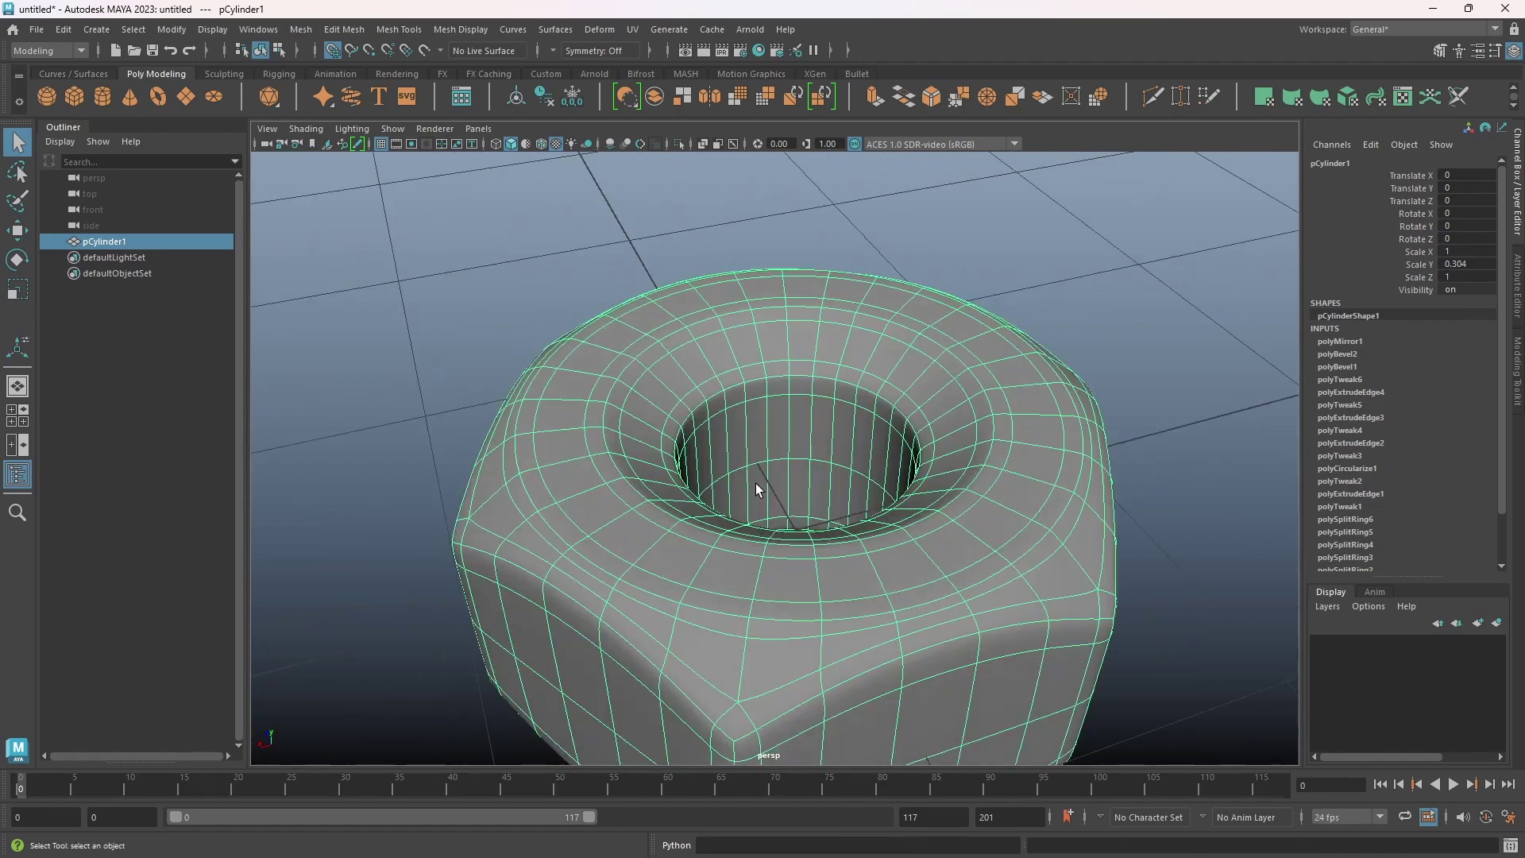
right_click_drag(750, 405, 750, 444)
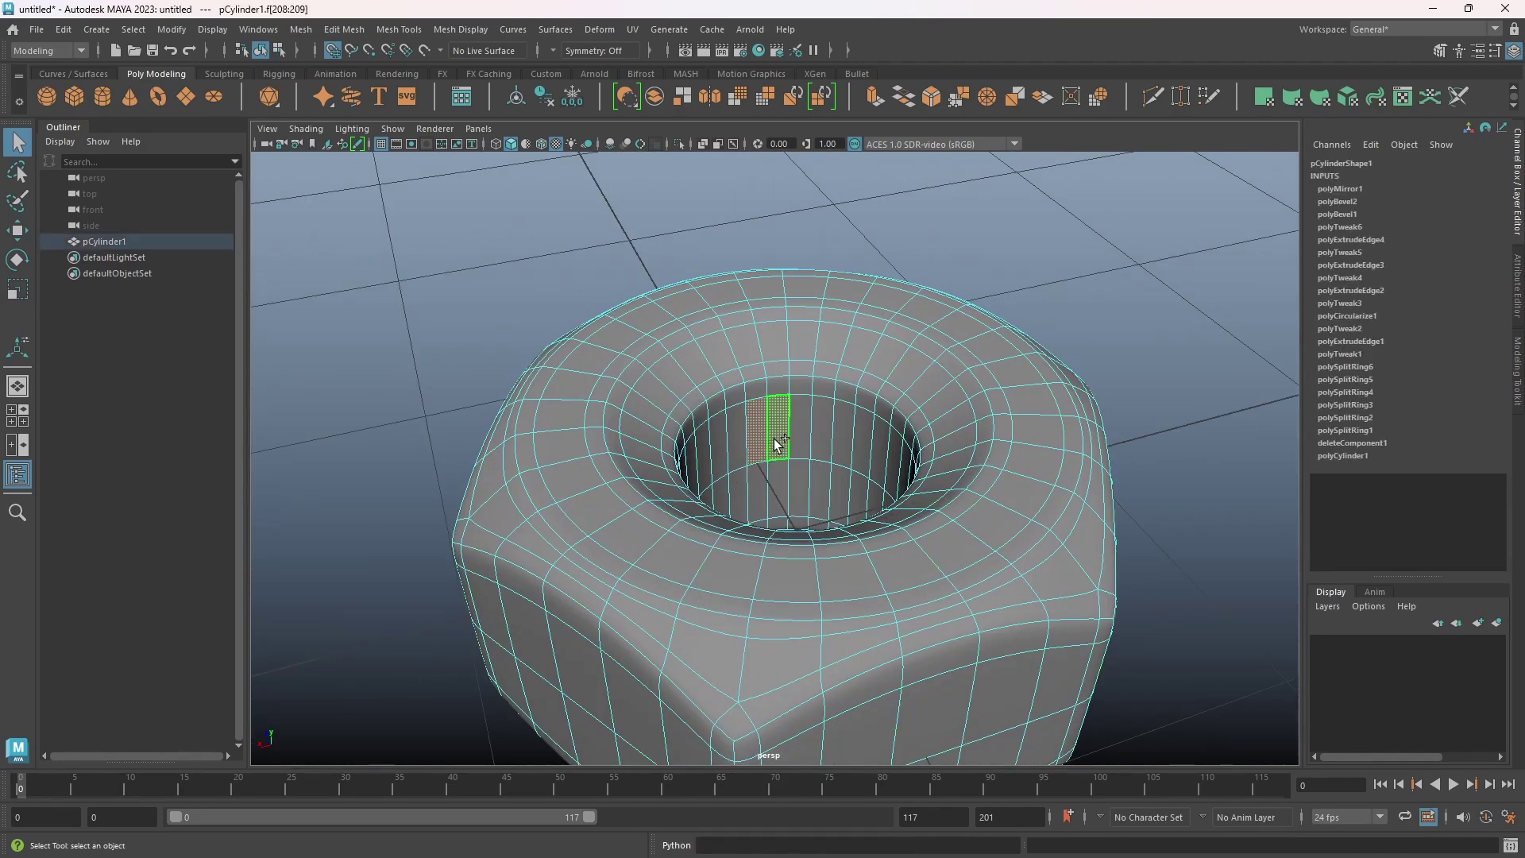
double_click(759, 441)
scroll(795, 487, "down", 5)
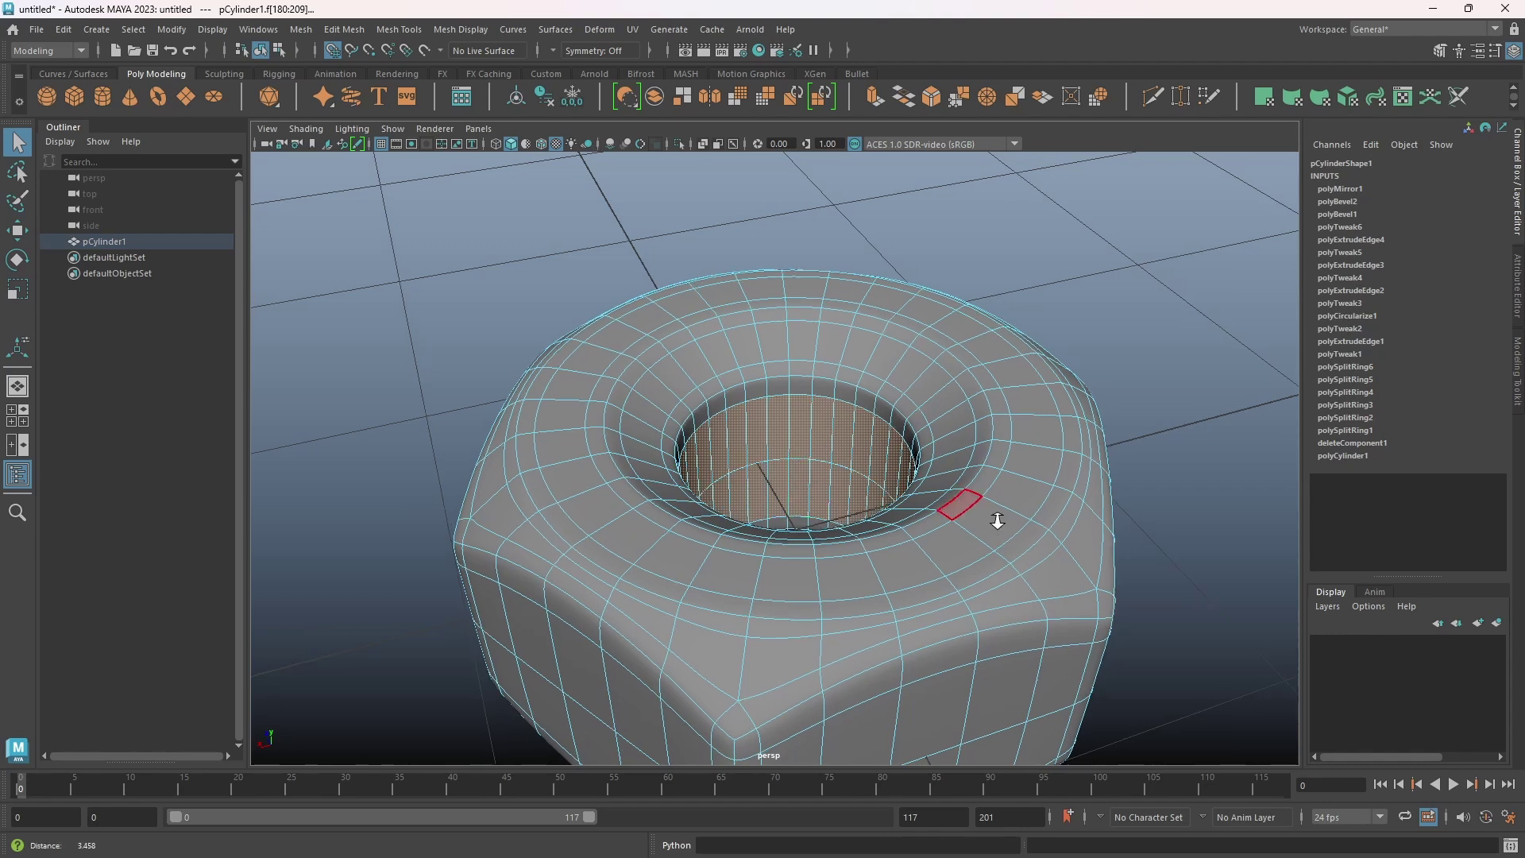
key("Delete")
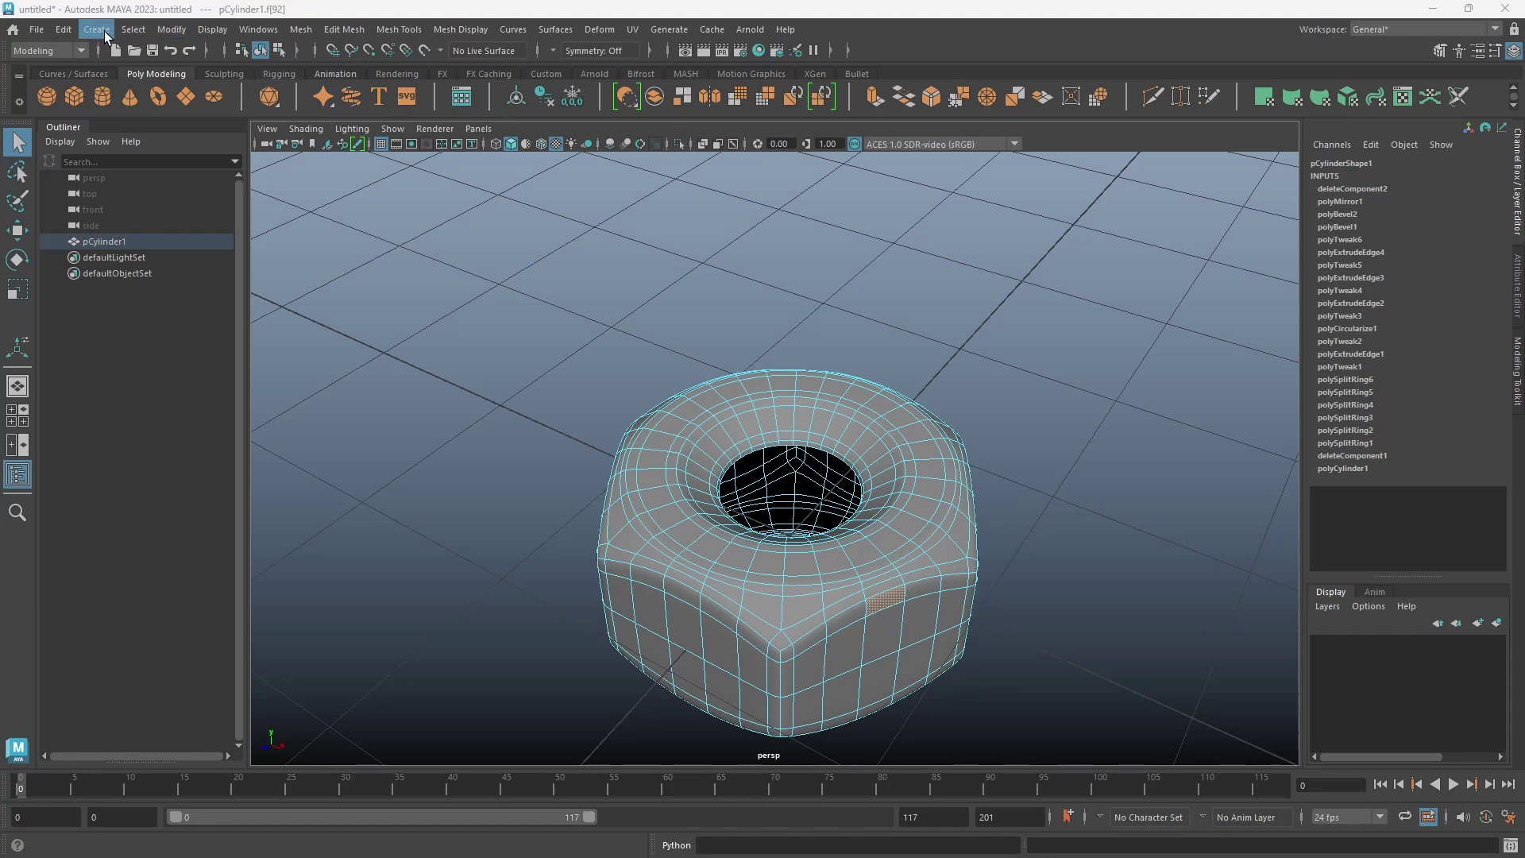
Create a polygon helix primitive and open its coil subdivisions value for editing
left_click(106, 36)
mouse_move(128, 92)
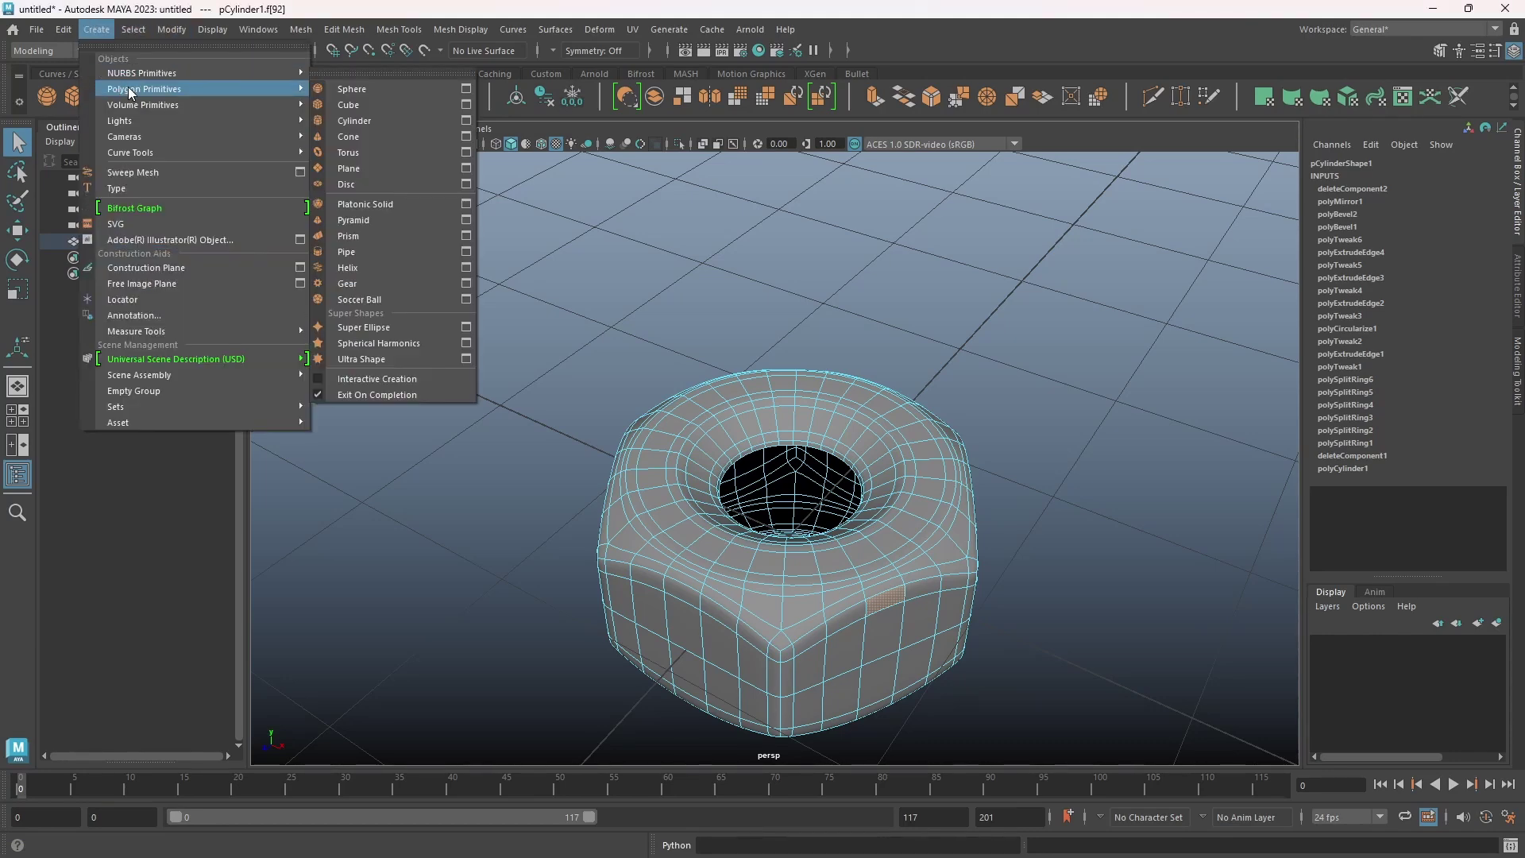
left_click(374, 268)
mouse_move(872, 650)
left_mouse_down("alt")
mouse_move(922, 647)
mouse_move(889, 631)
left_mouse_up("alt")
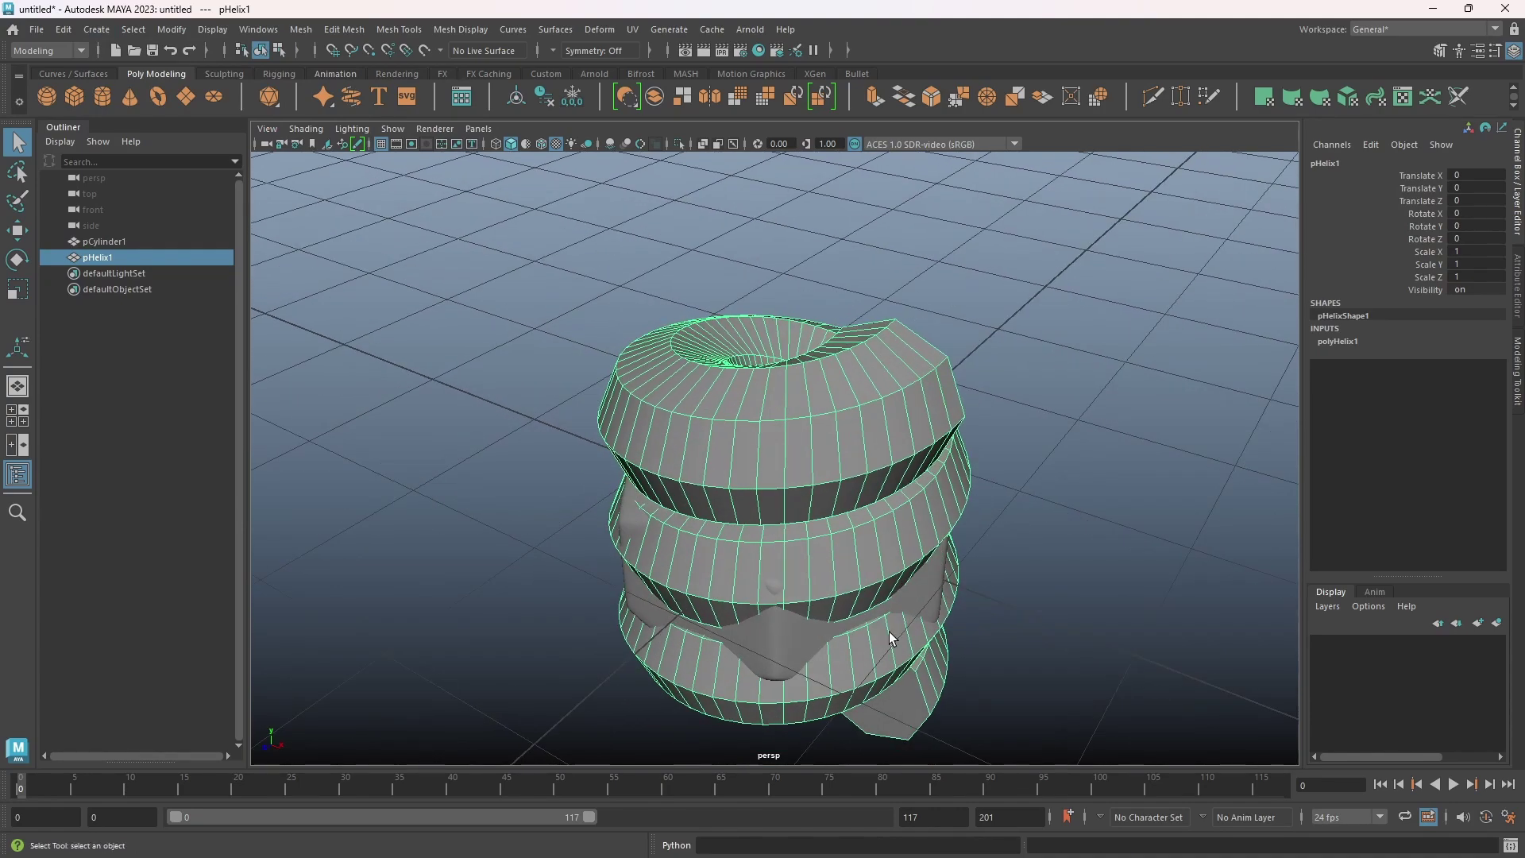
key("t")
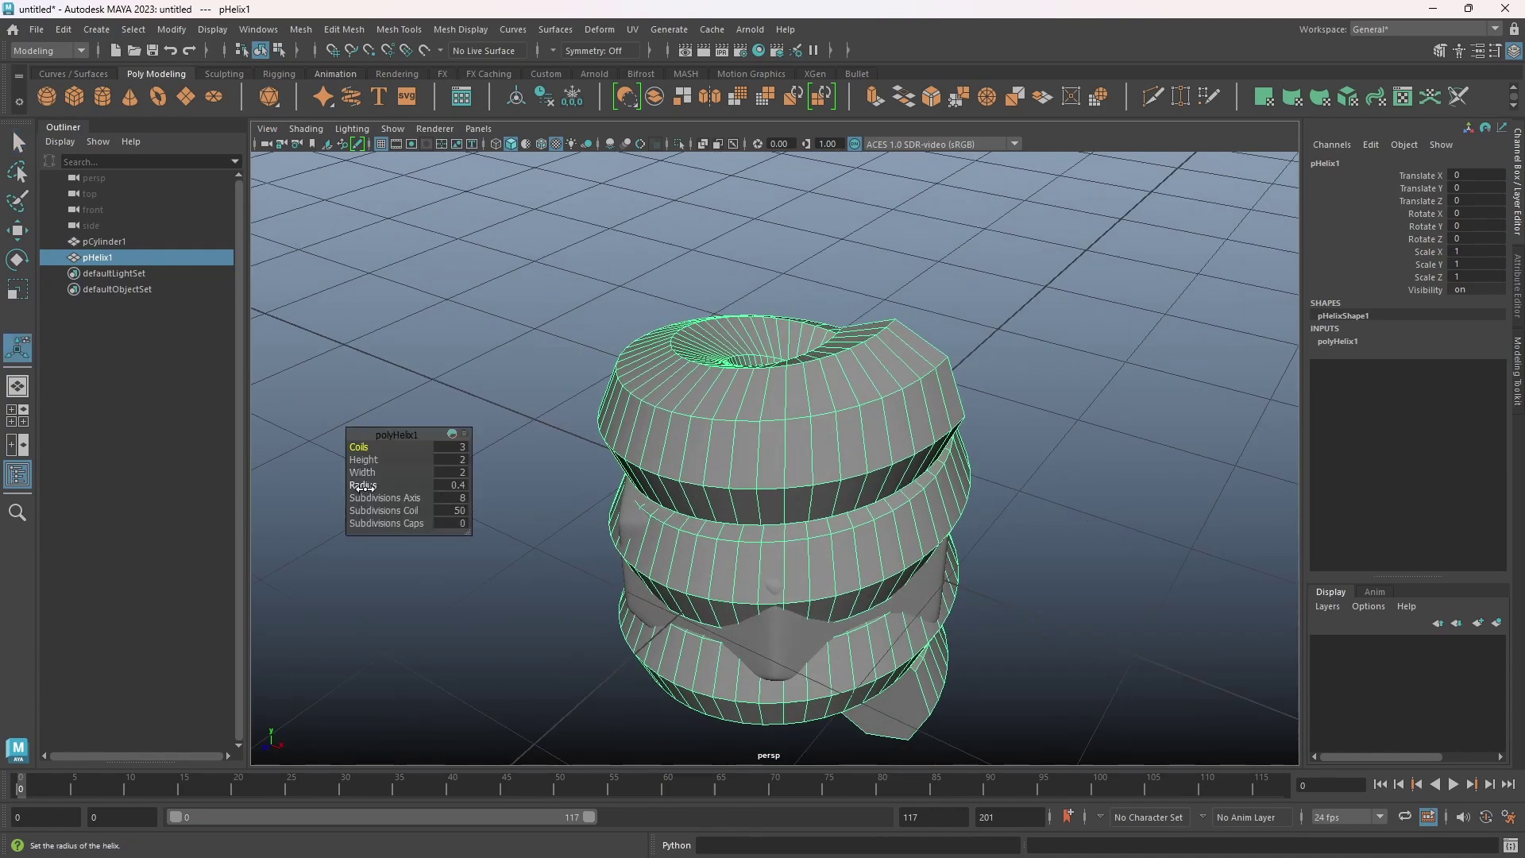
left_click(448, 512)
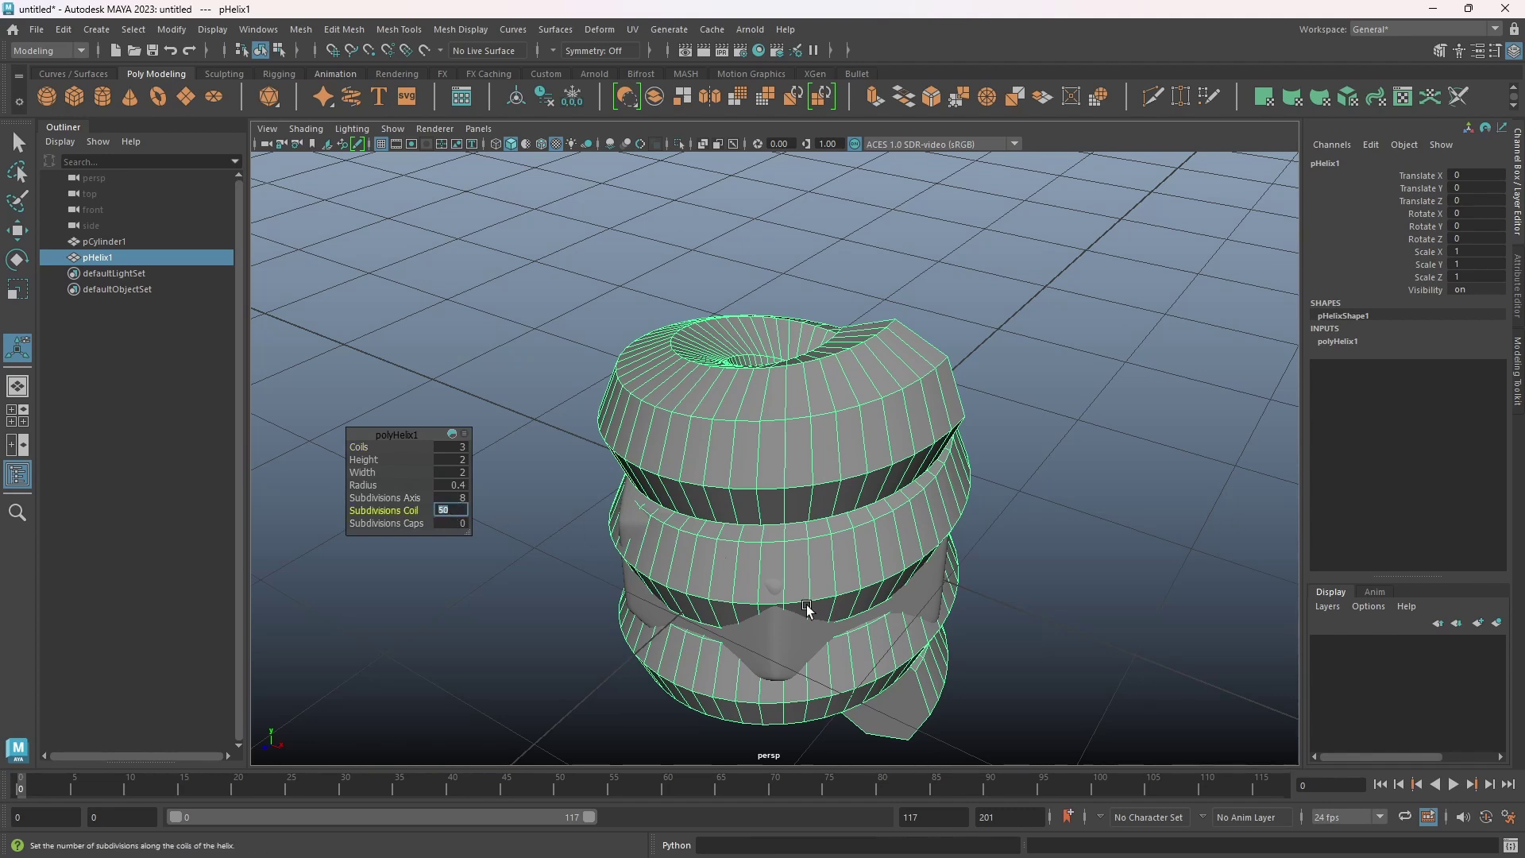
Isolate the nut and select the edges around the hole on its top face to check the circular division count, ending isolation when done
left_click(773, 632)
key("ctrl+1")
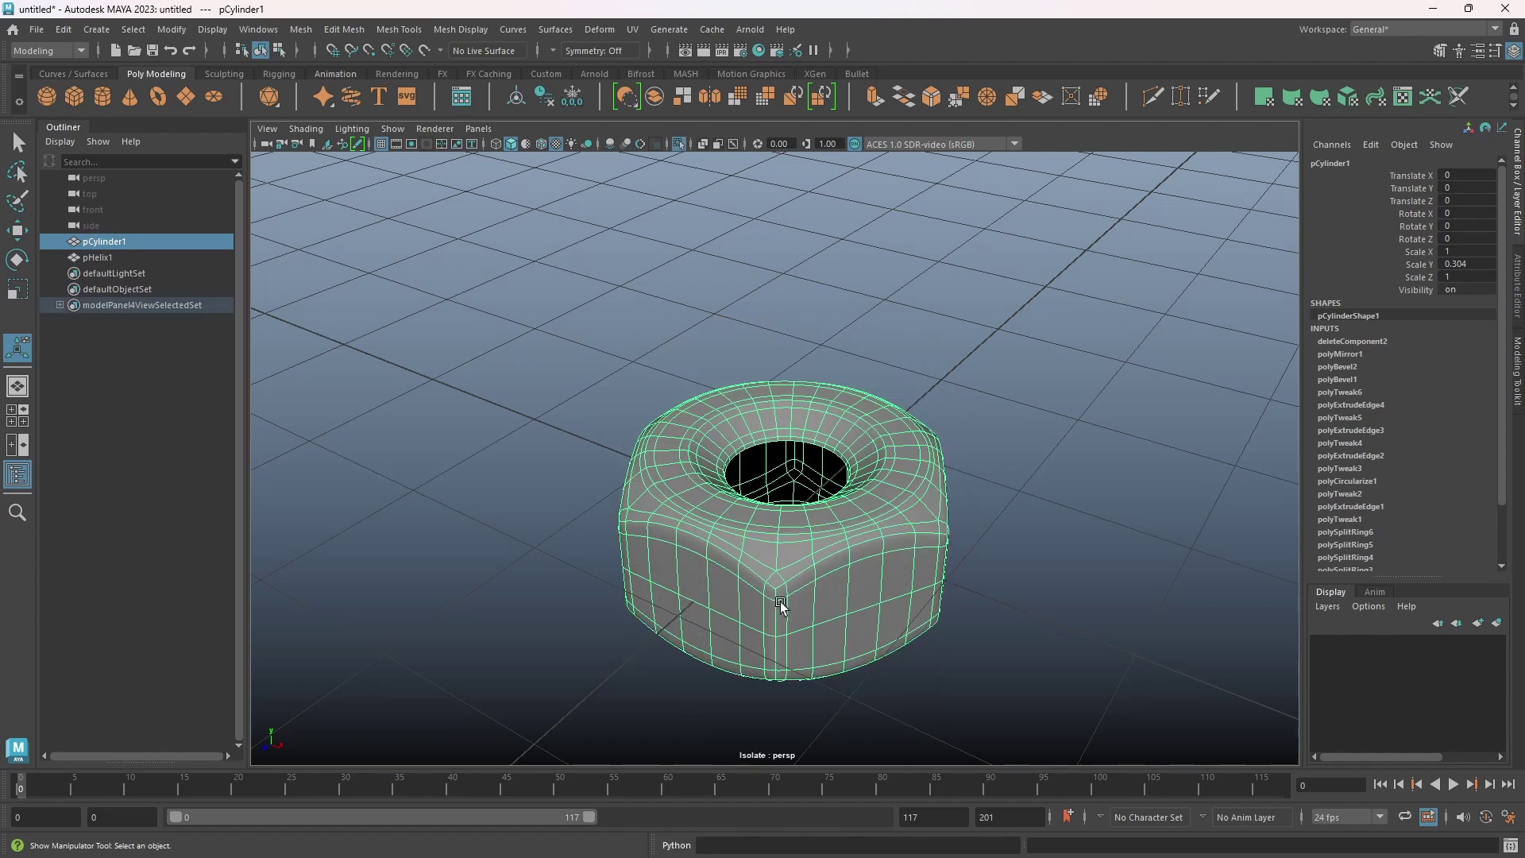
left_click_drag(780, 602, 783, 606, "alt")
right_click(752, 561)
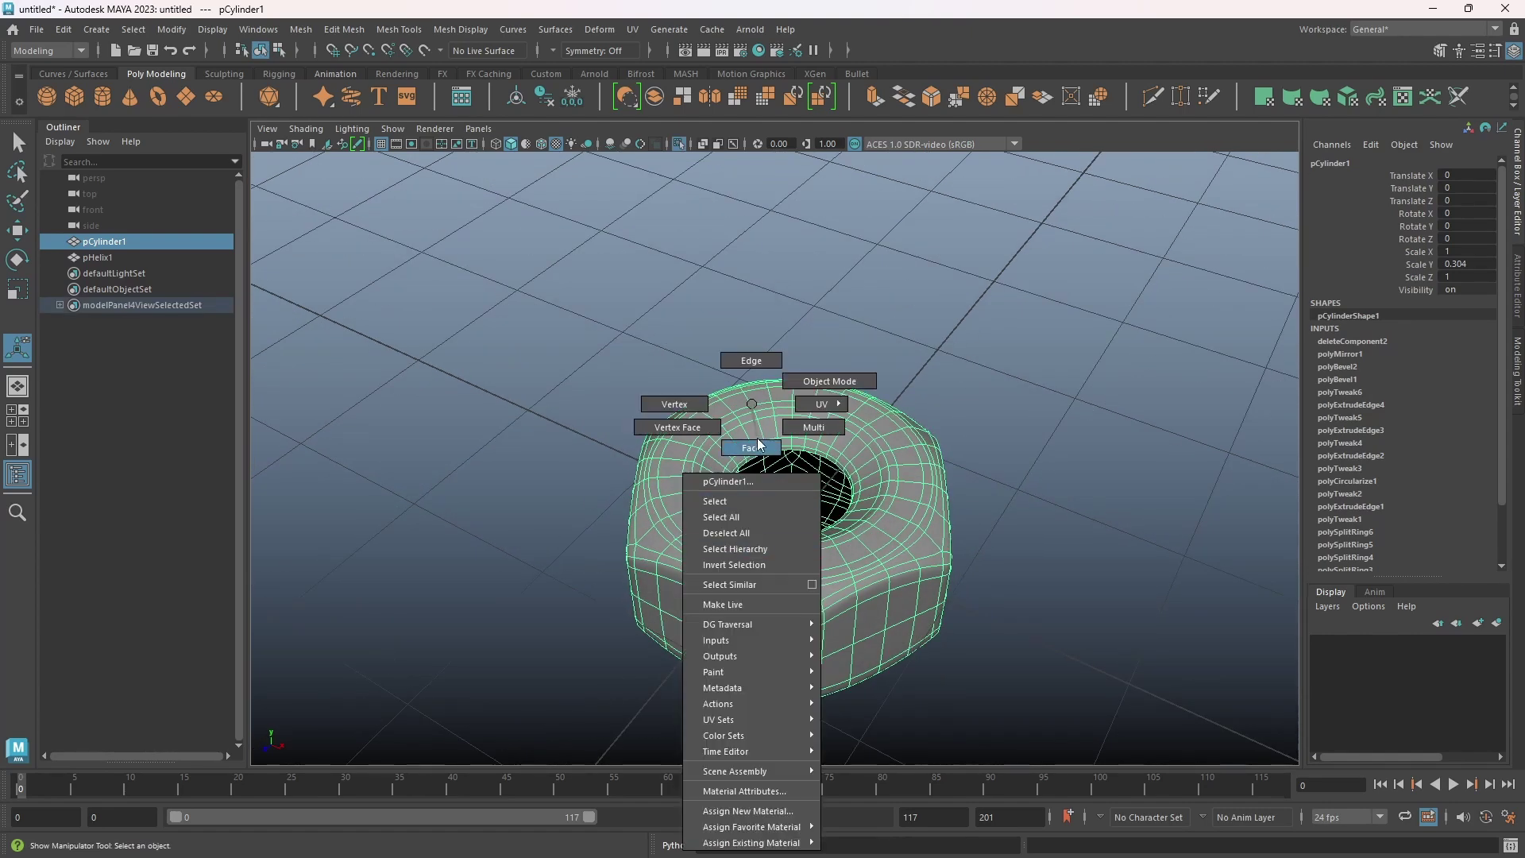
left_click(752, 361)
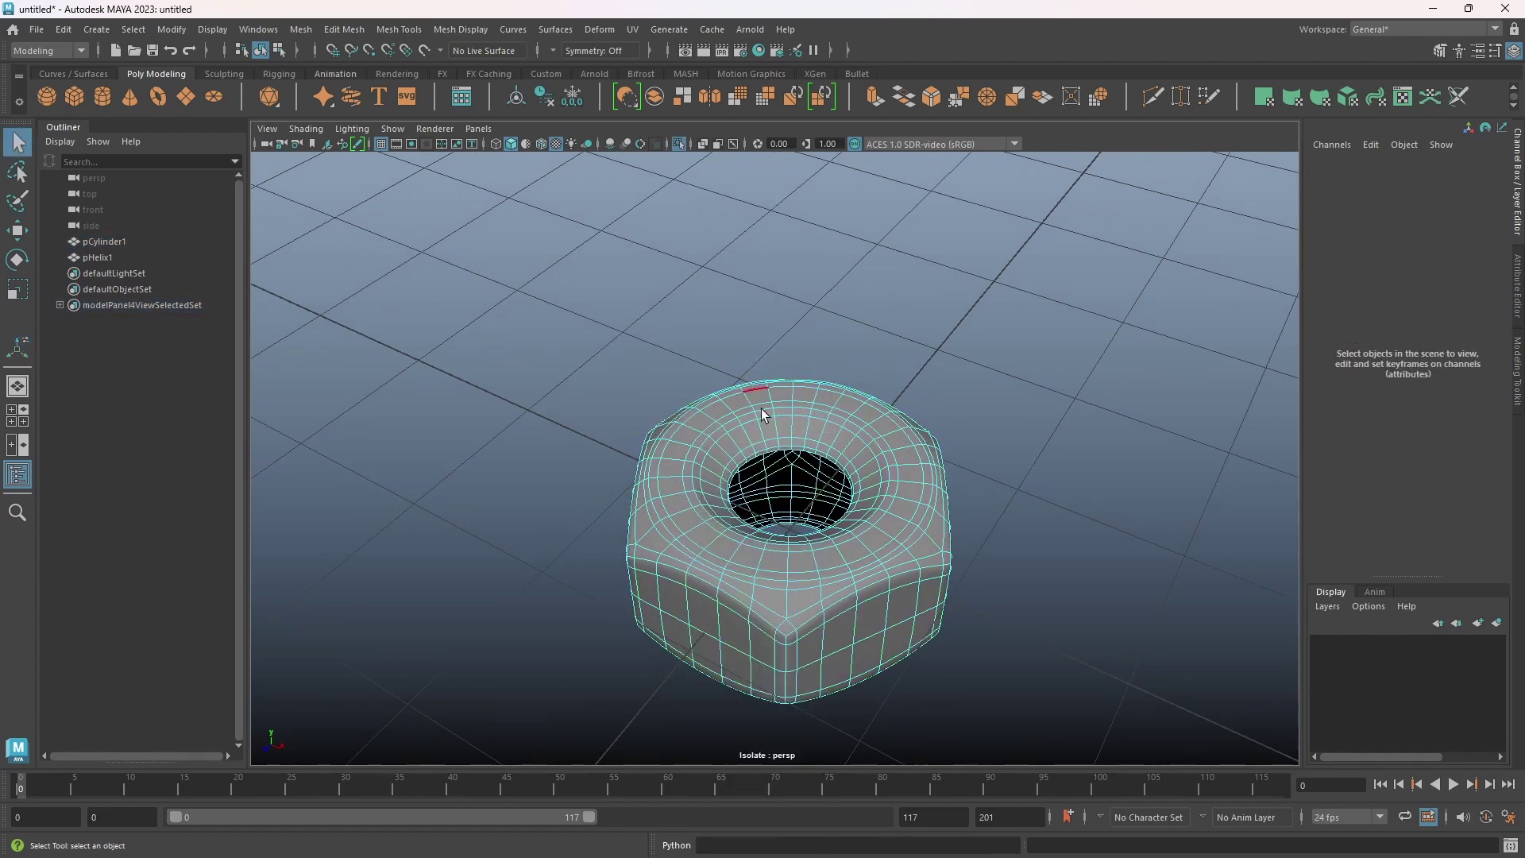
left_click(787, 558)
double_click(792, 560)
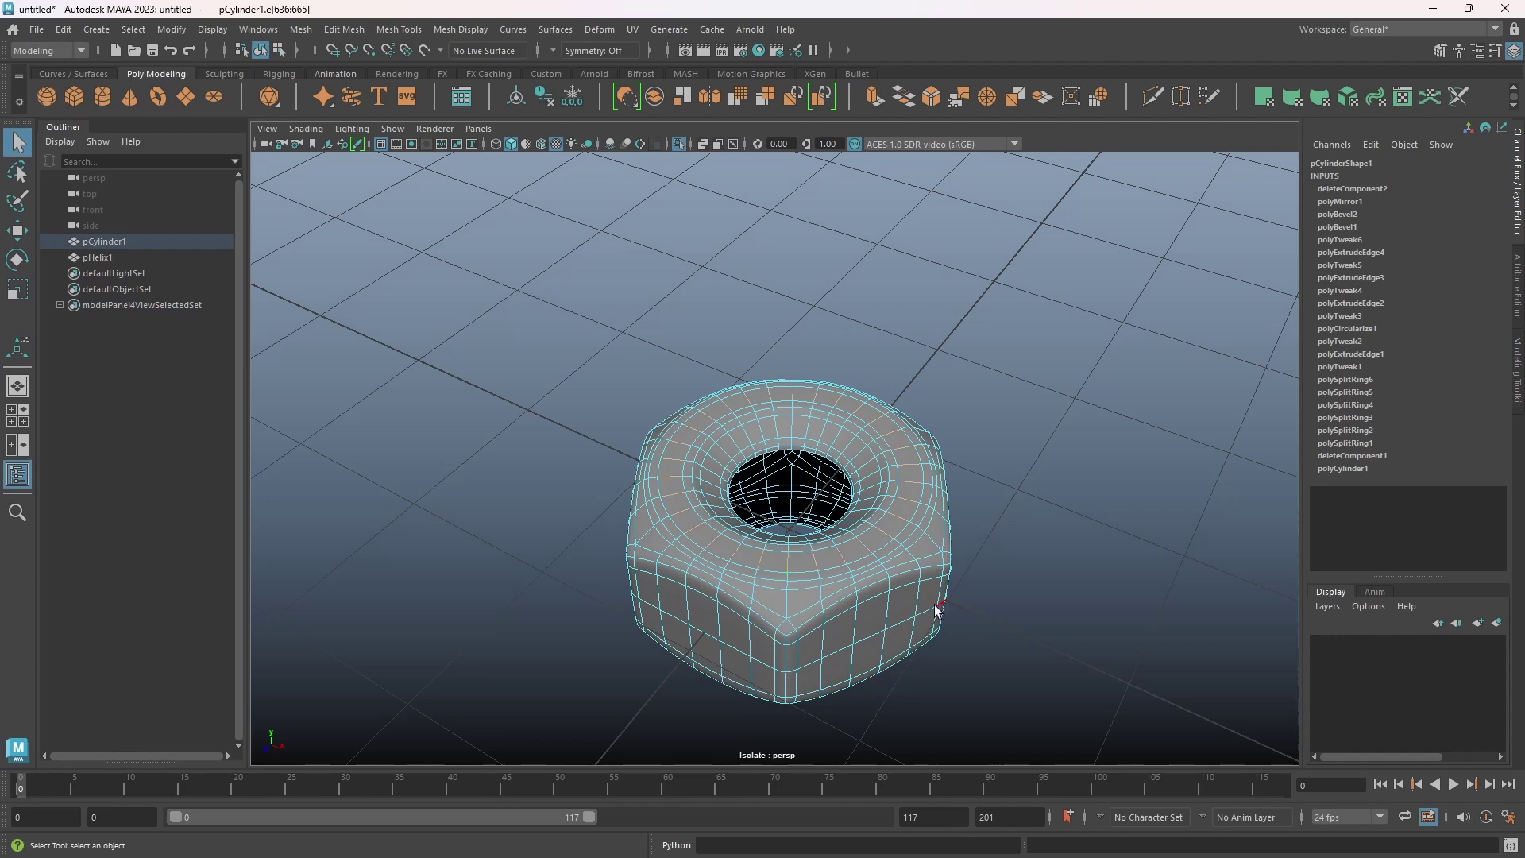
left_click_drag(936, 610, 810, 608, "alt")
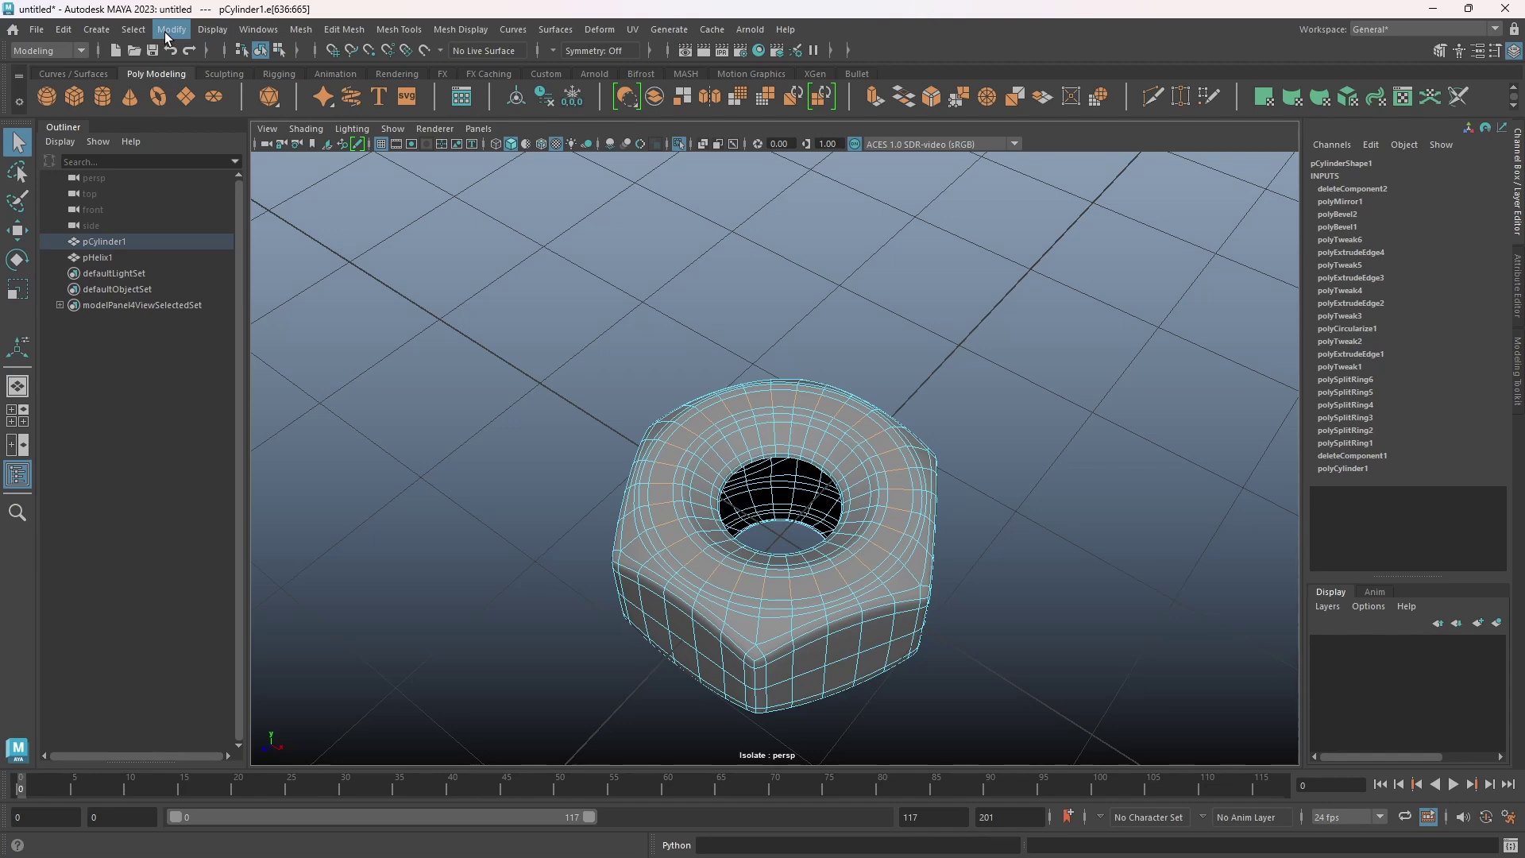
key("ctrl+1")
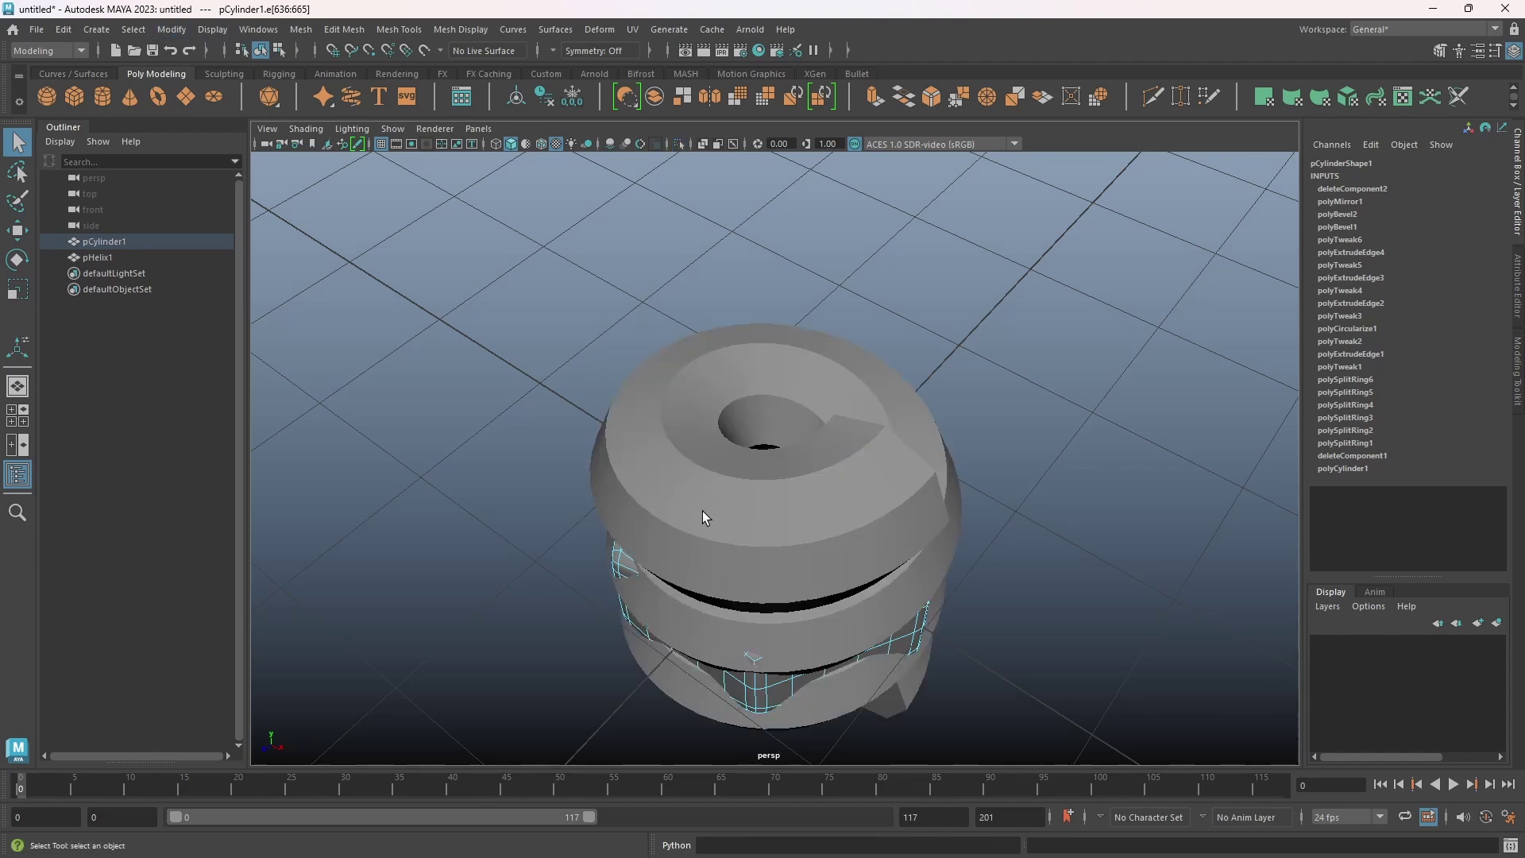
Return the nut to object mode, select the helix, and set its coil subdivisions to 29
right_click_drag(703, 517, 783, 383)
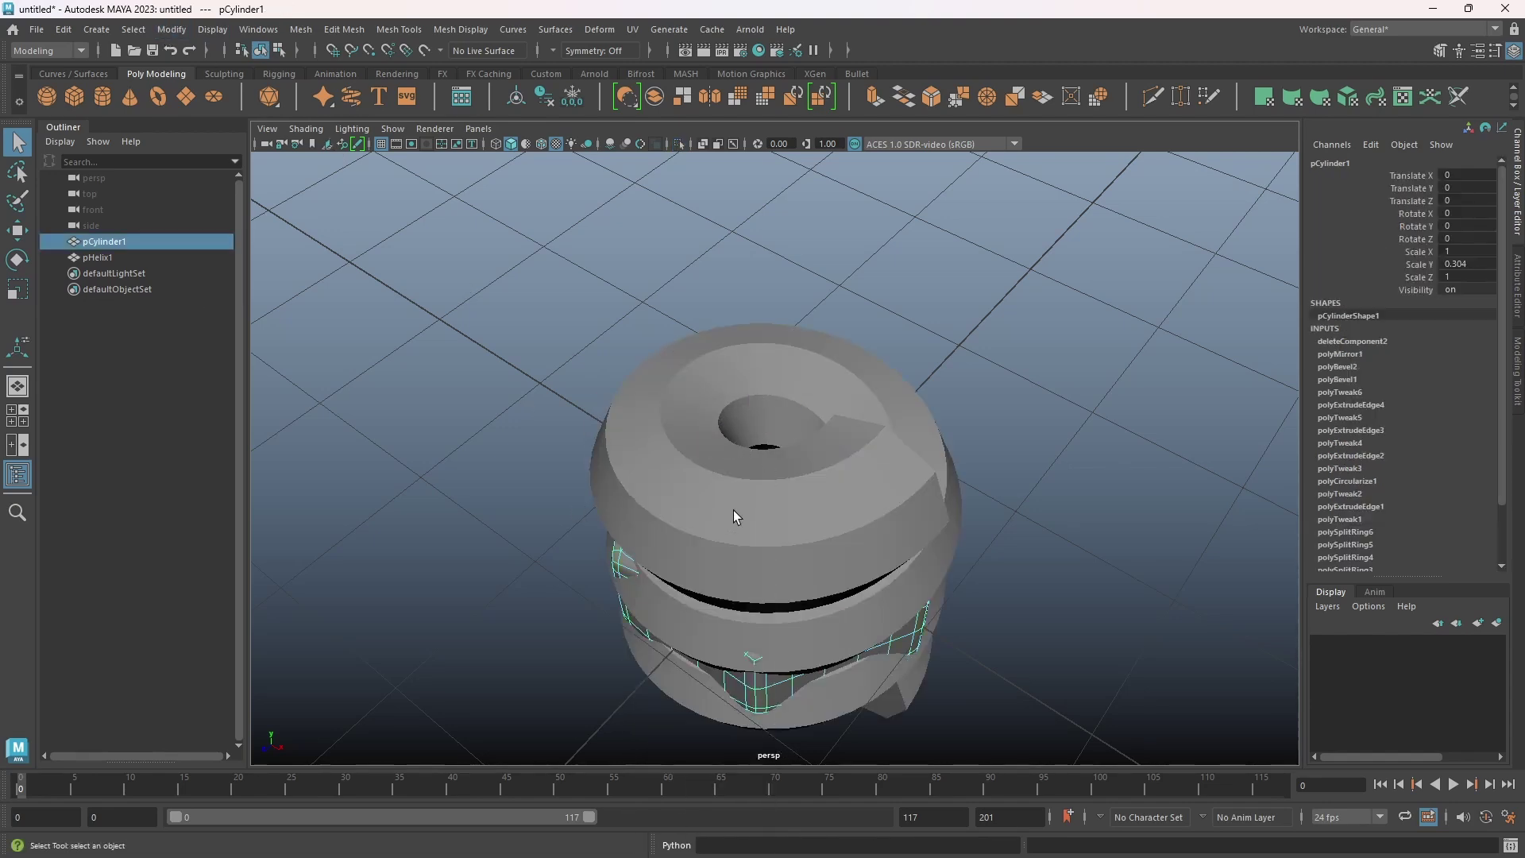
left_click(734, 522)
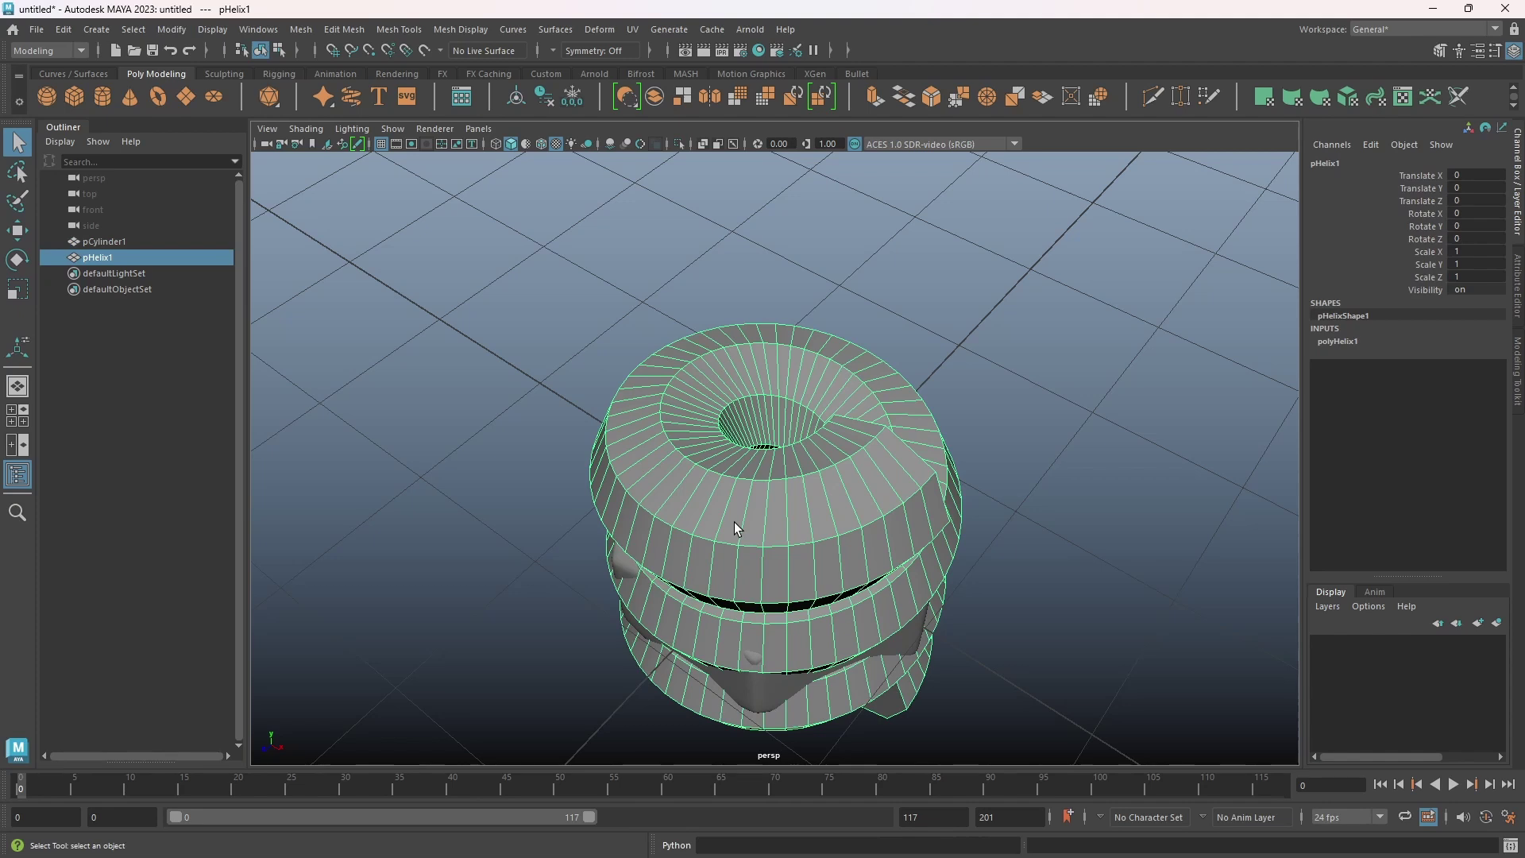
key("t")
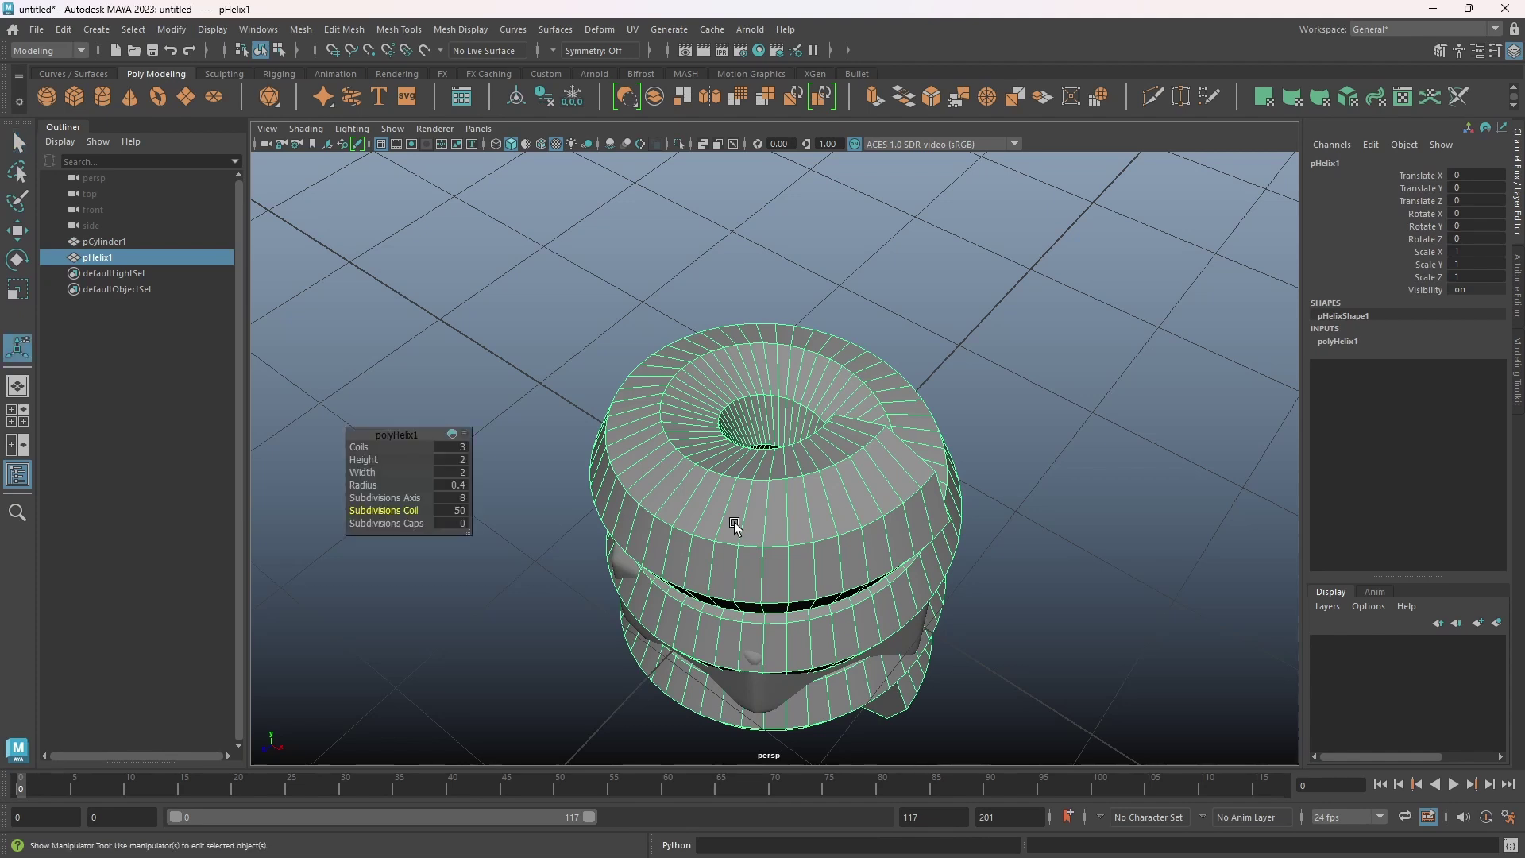
left_click(456, 512)
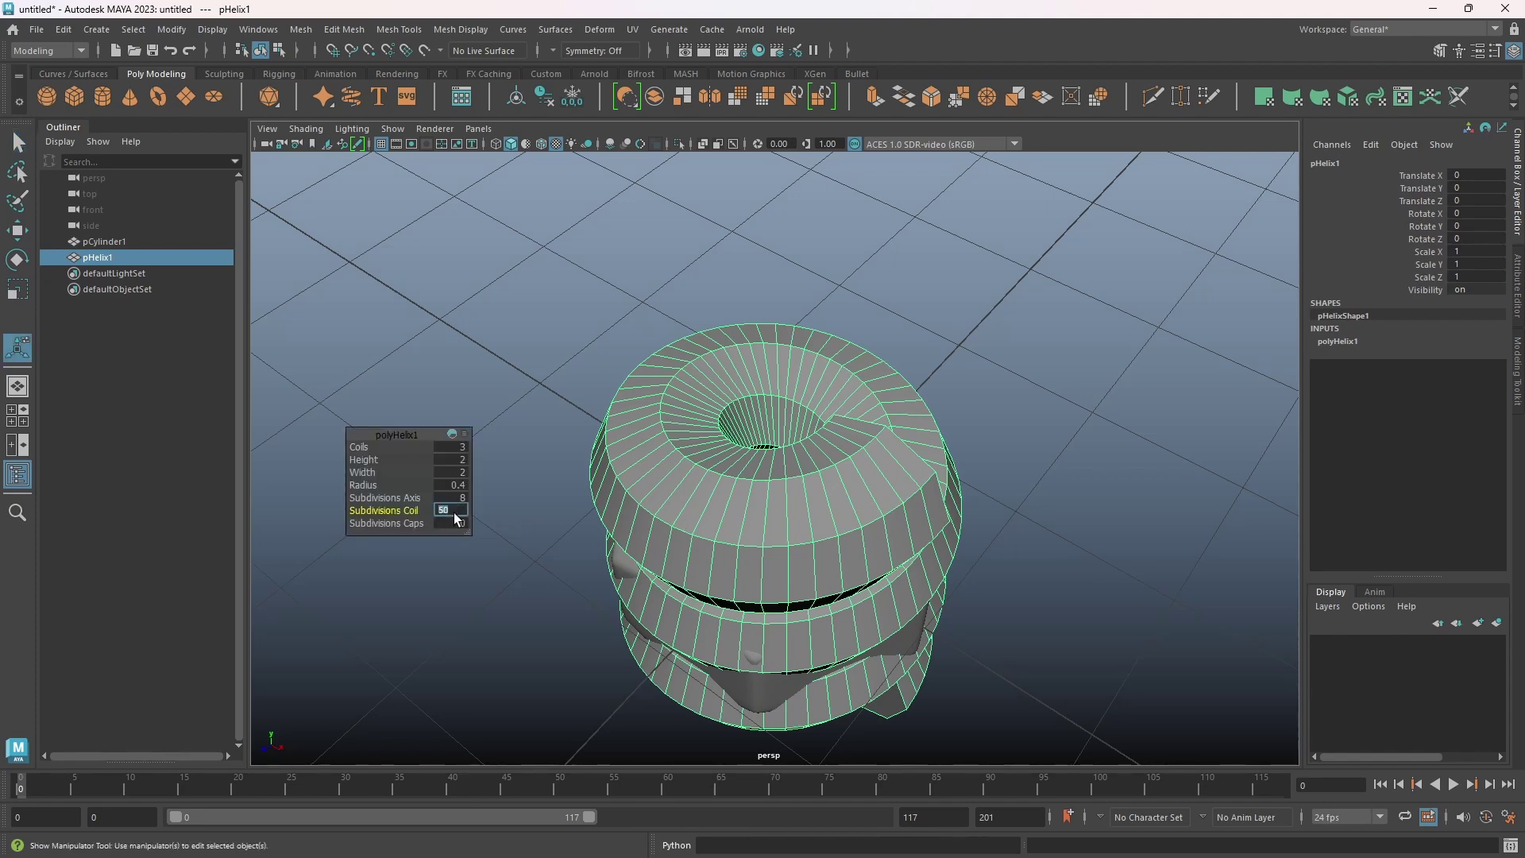
key("Return")
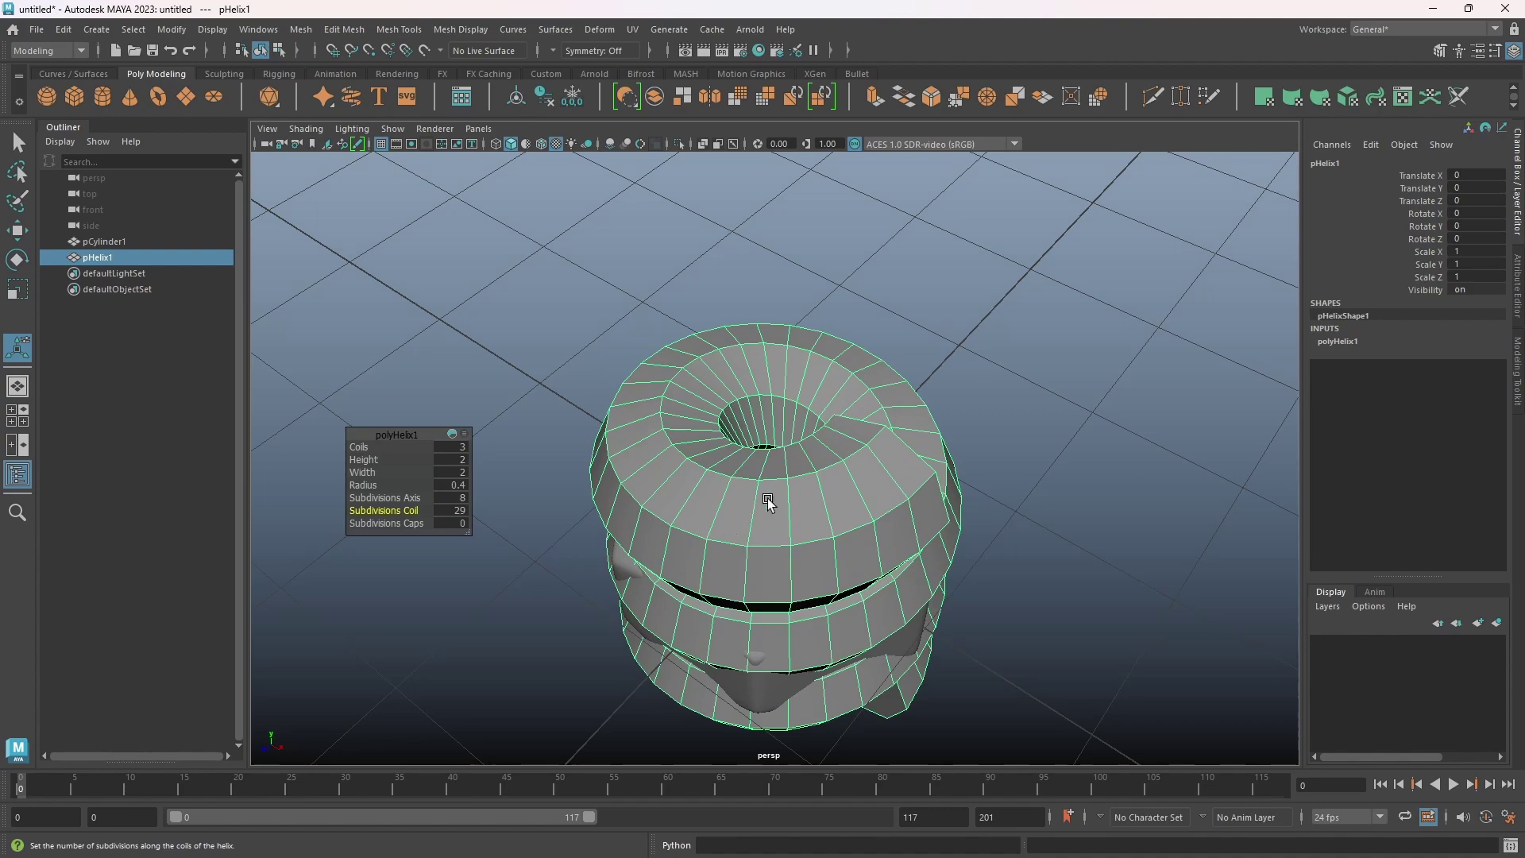
Reduce the helix's width to 0.9 in the top view to fit the nut's hole
key("space")
key("space")
key("f")
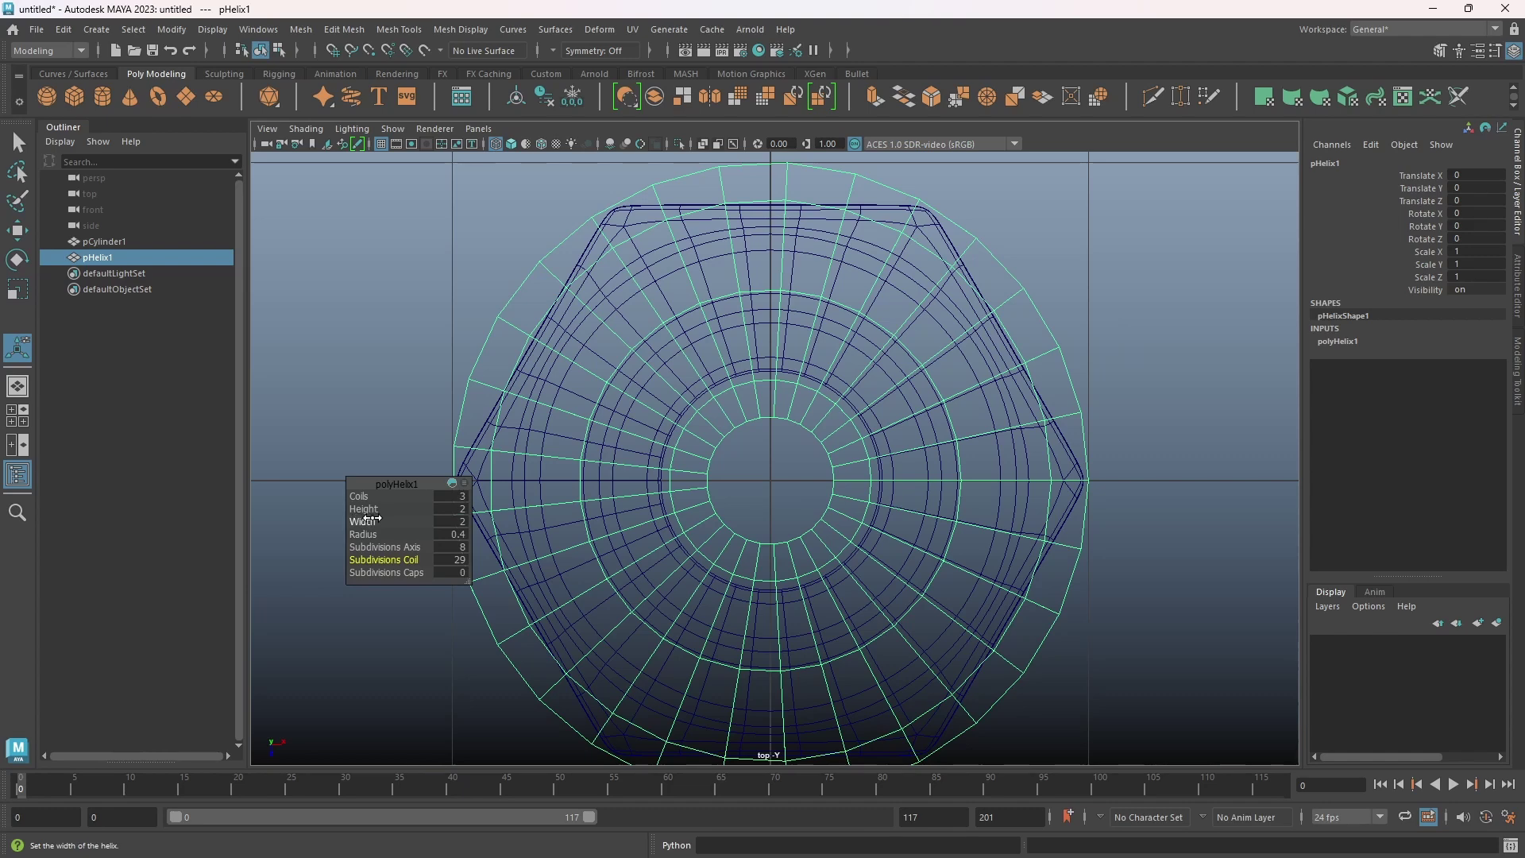
left_click(363, 521)
middle_click_drag(363, 521, 355, 521)
Set the helix's radius to 0.05 in the perspective view
key("space")
key("space")
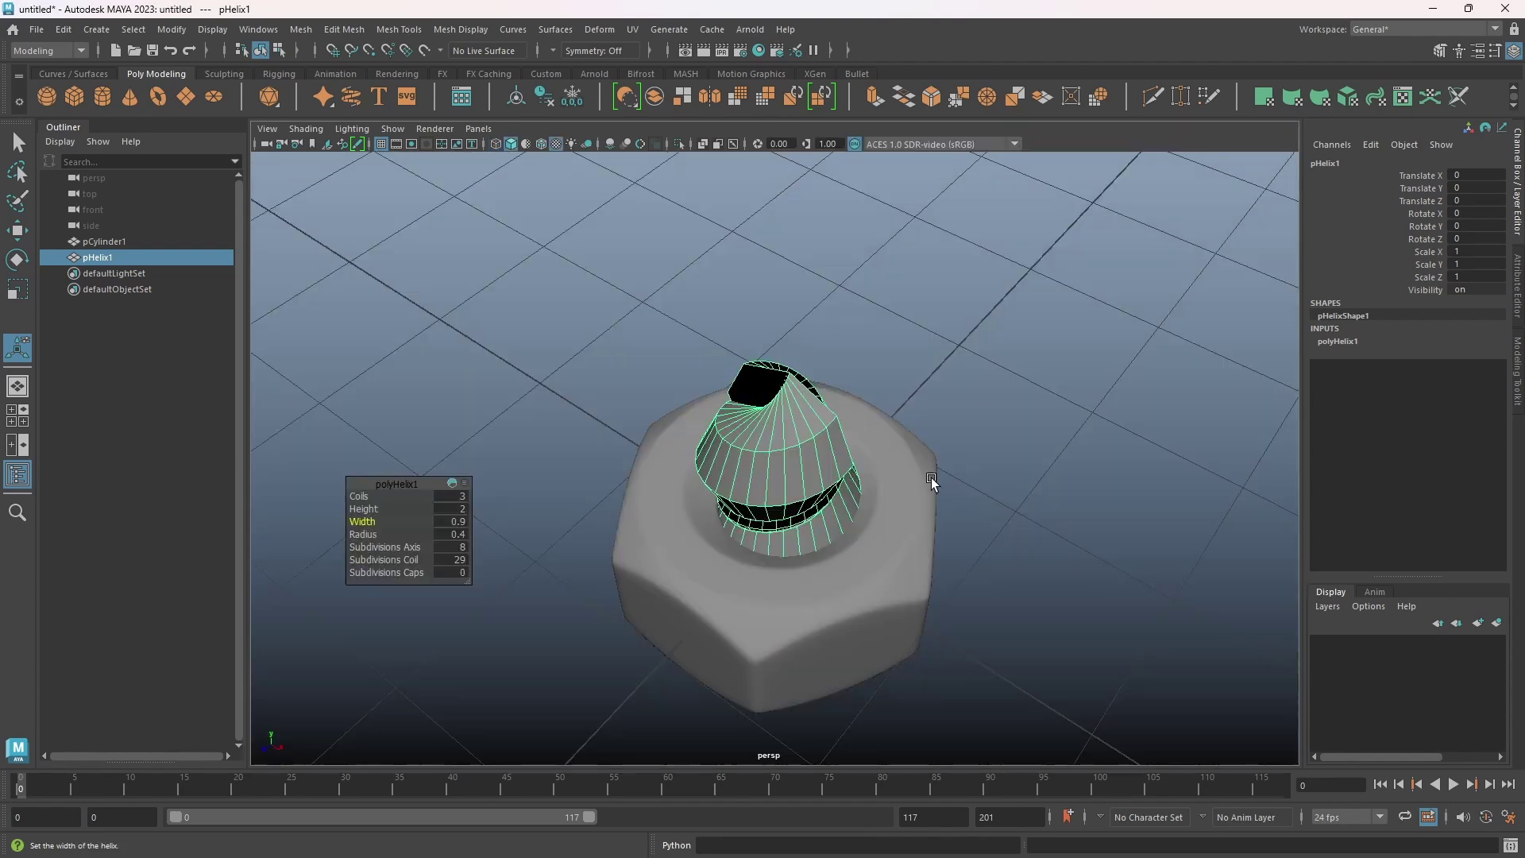
middle_click_drag(371, 534, 366, 533)
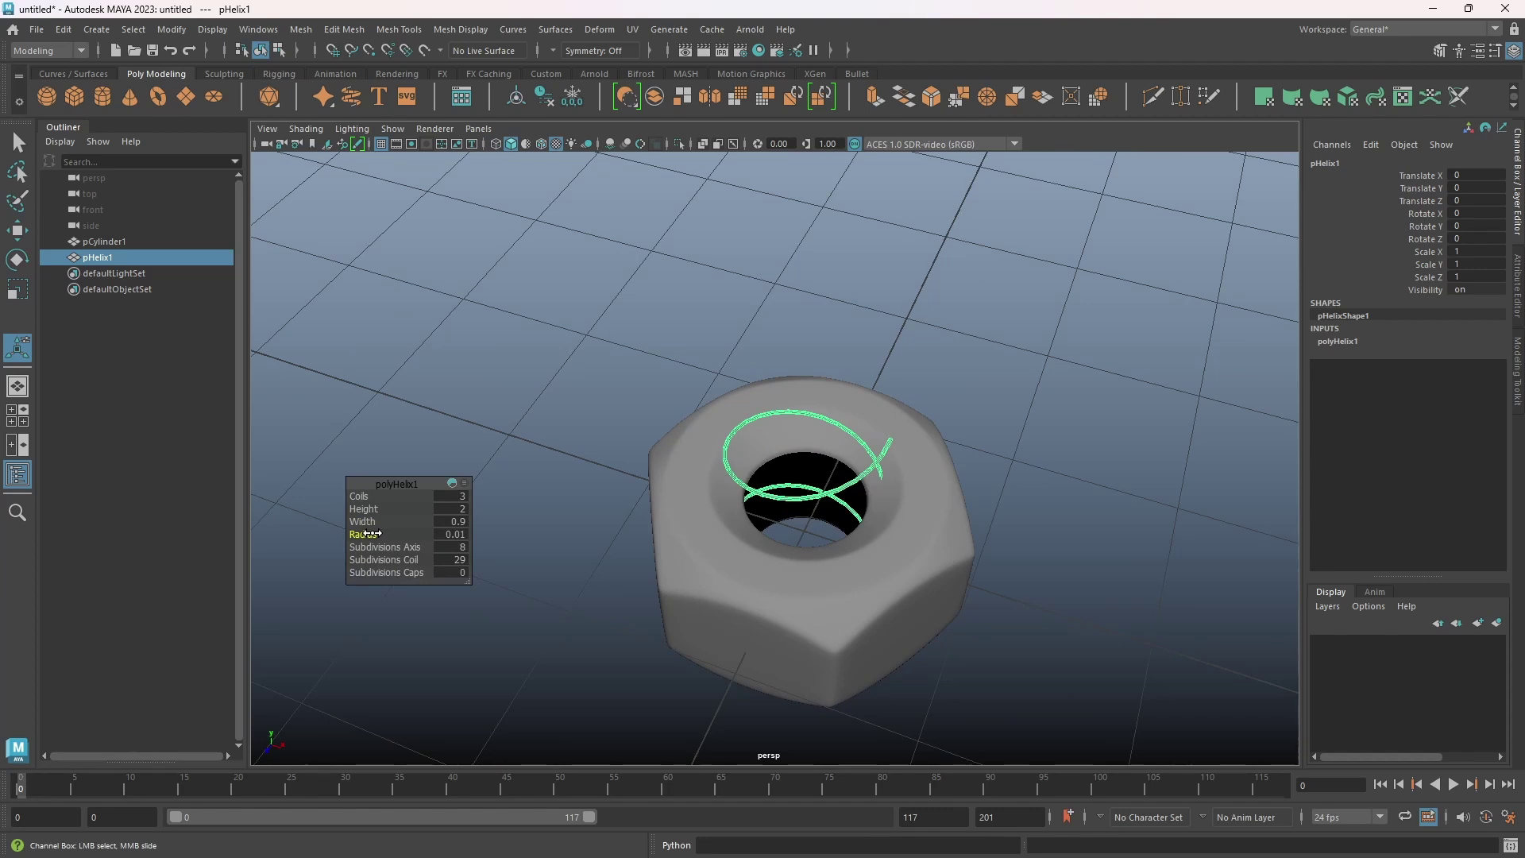
key("ctrl+z")
left_click(456, 534)
type(".05")
key("Return")
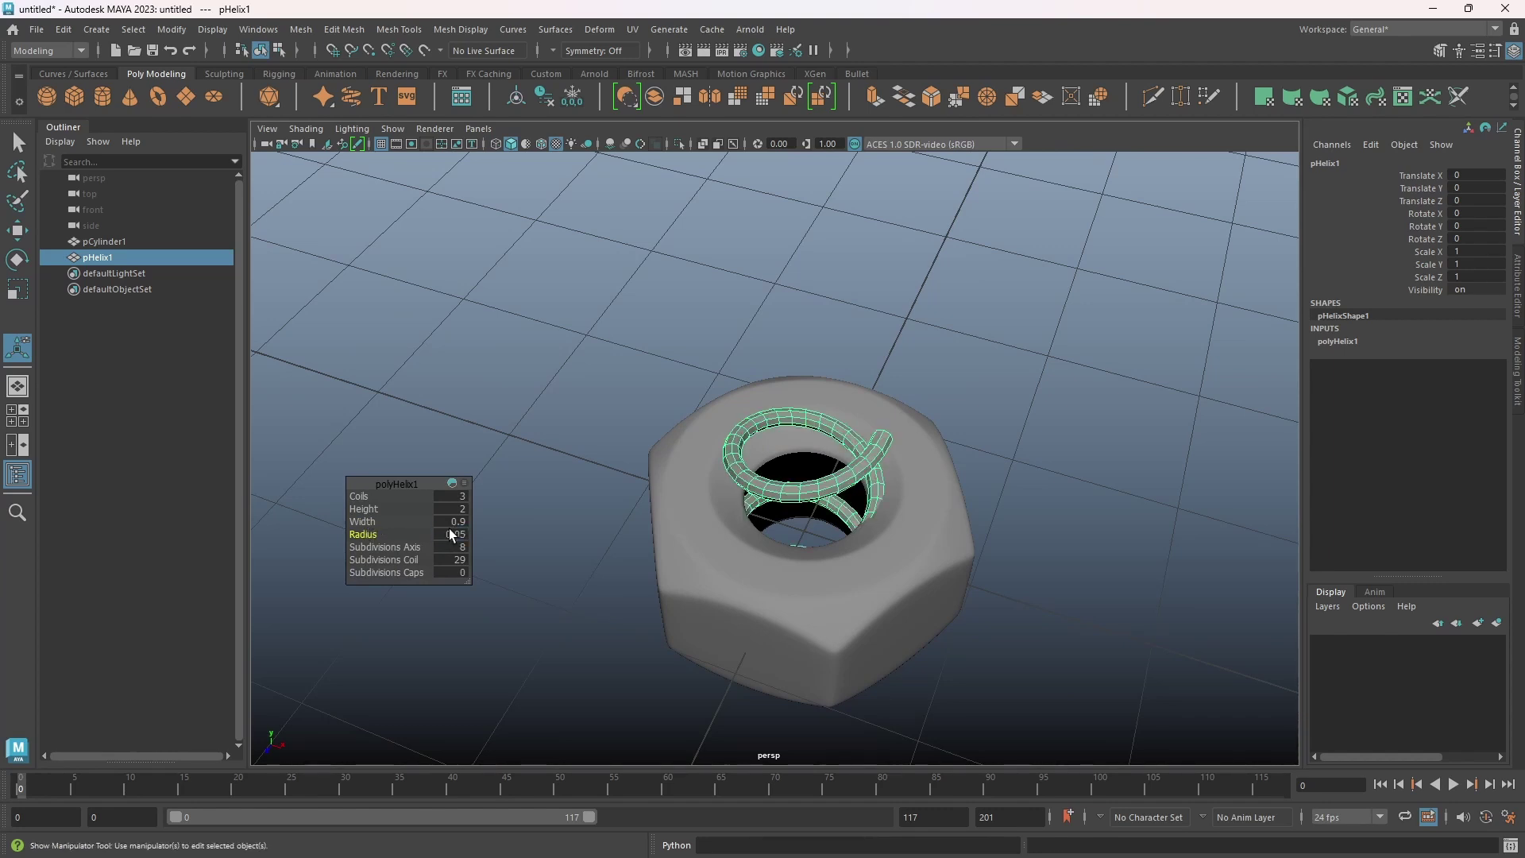
Set the helix to 5.8 coils and its width to 0.8, comparing it with the hole in the top view
right_click_drag(782, 513, 856, 544, "alt")
left_click_drag(856, 543, 897, 528, "alt")
key("space")
key("space")
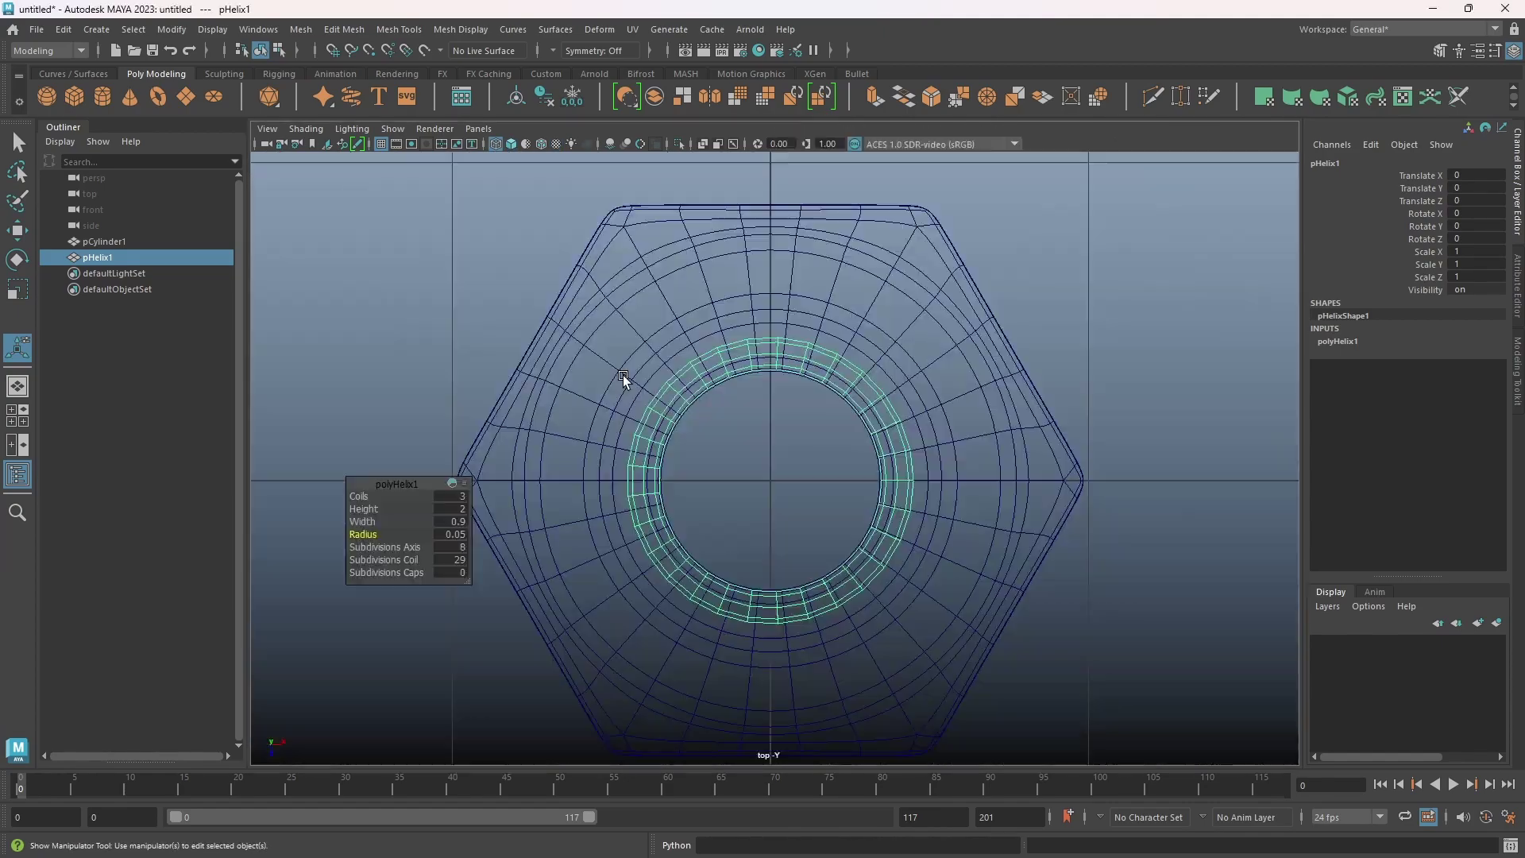
right_click_drag(623, 375, 729, 450, "alt")
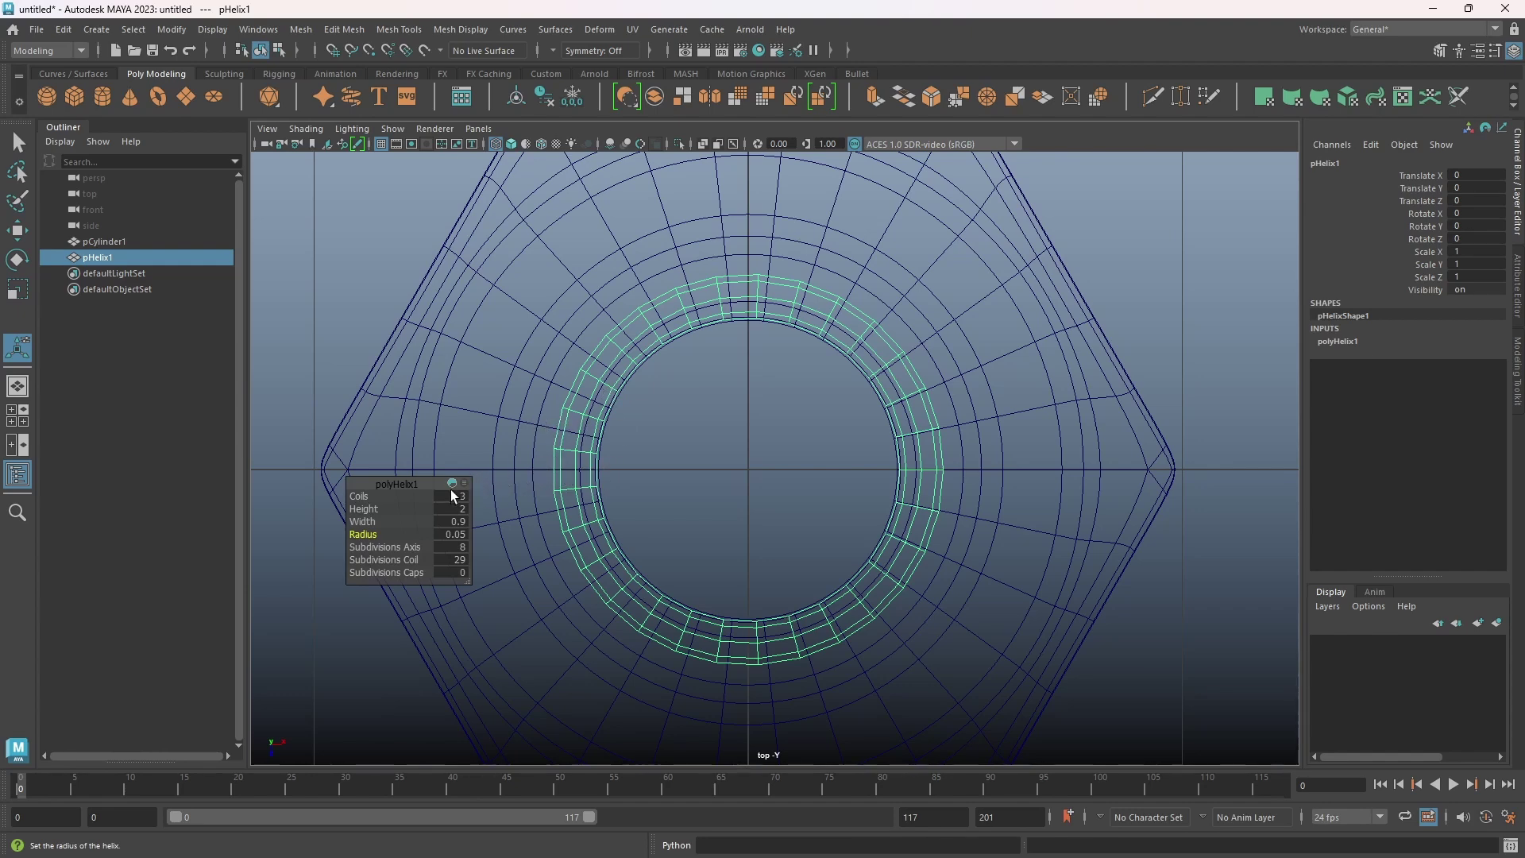
left_click_drag(365, 496, 391, 496)
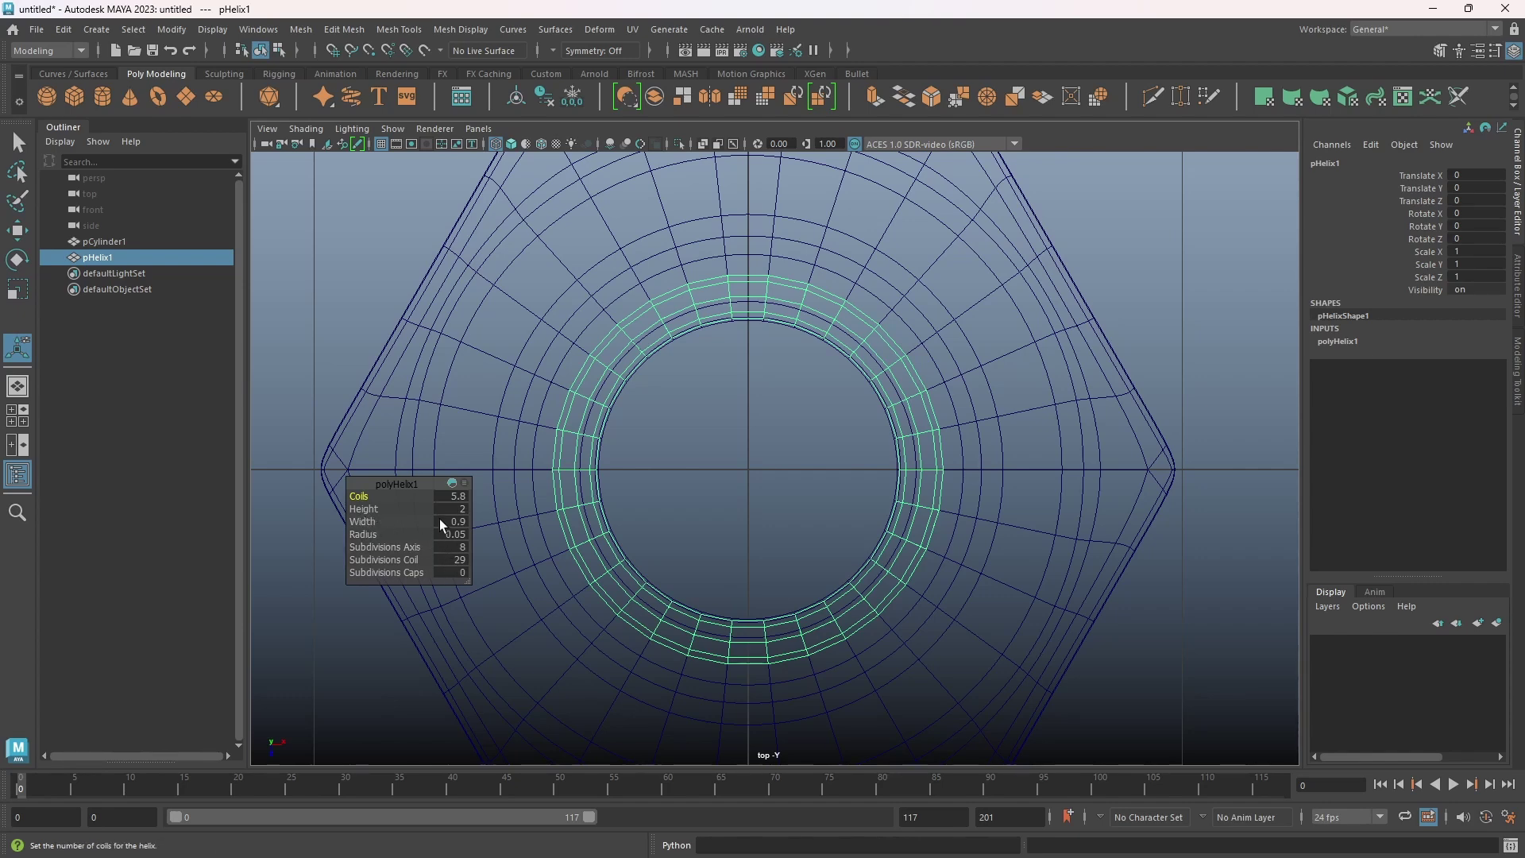
left_click(368, 522)
left_click_drag(368, 522, 370, 522)
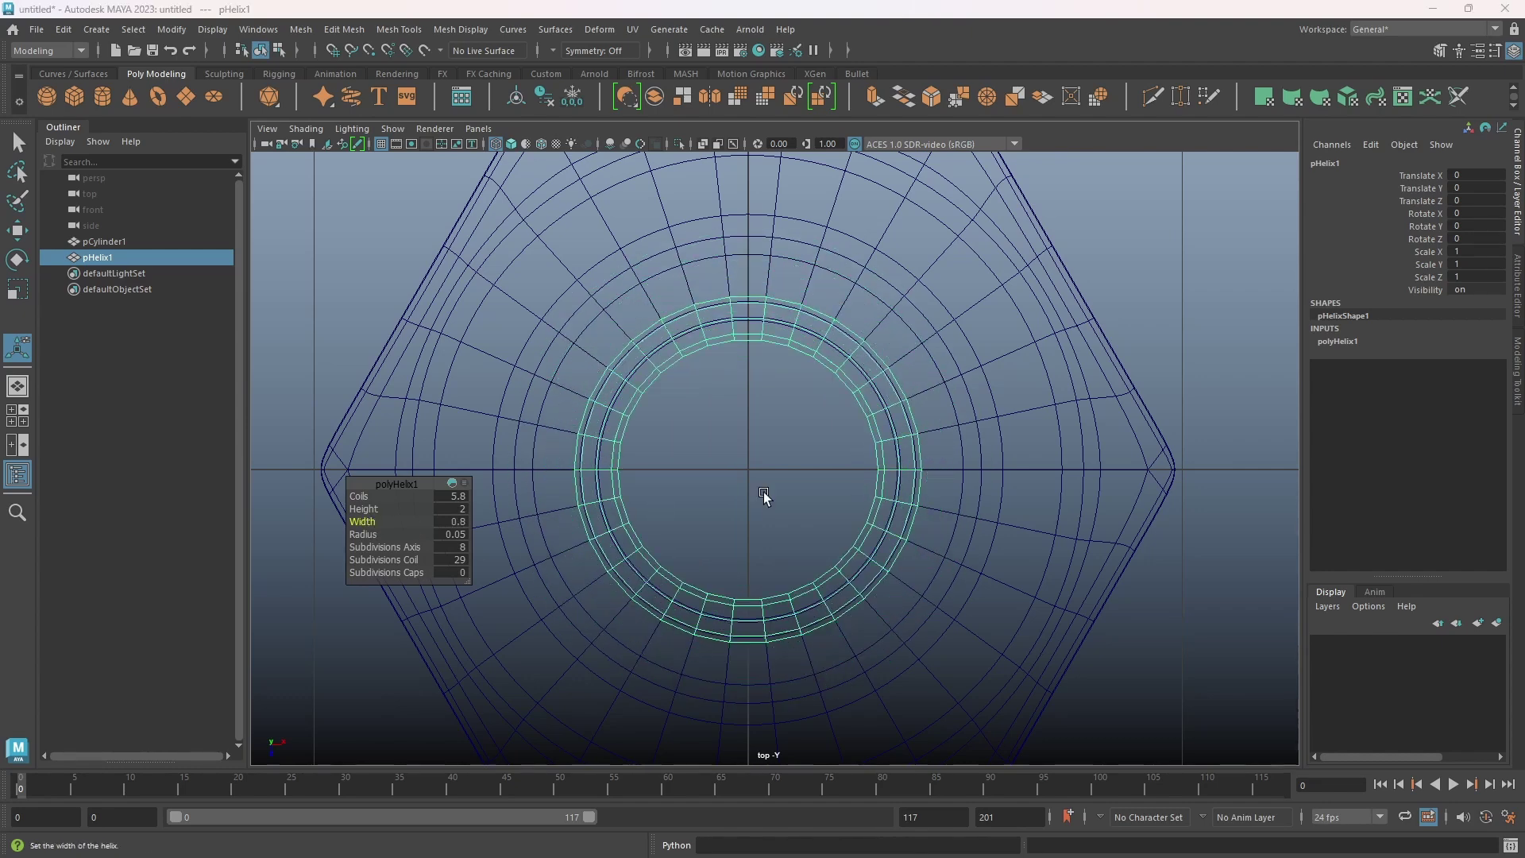
Set the helix's height to 0.8 in the perspective view and inspect how its coils sit inside the hole
key("space")
key("space")
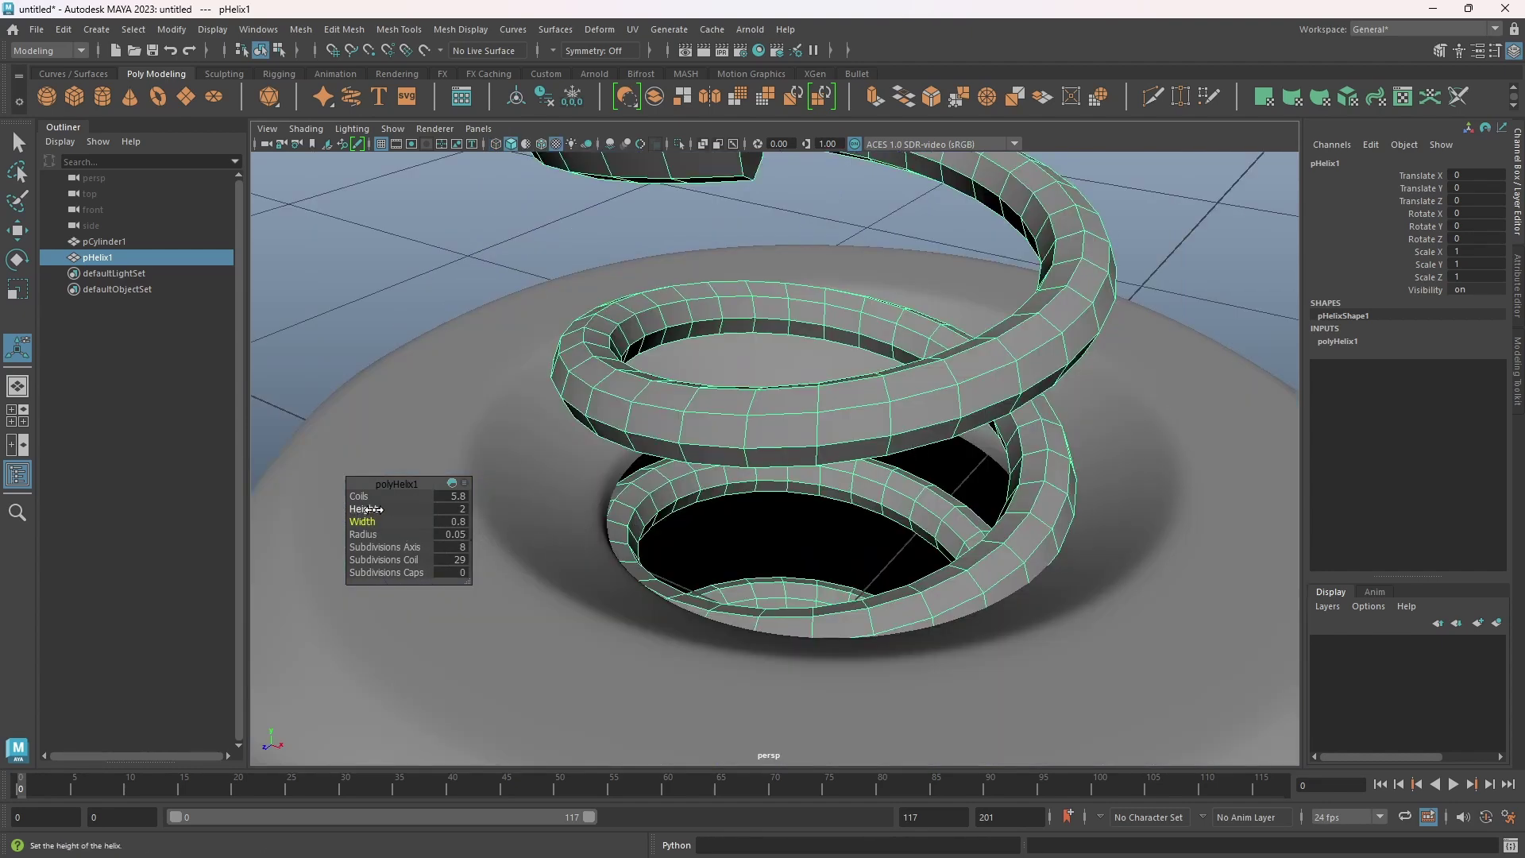
left_click_drag(374, 509, 364, 509)
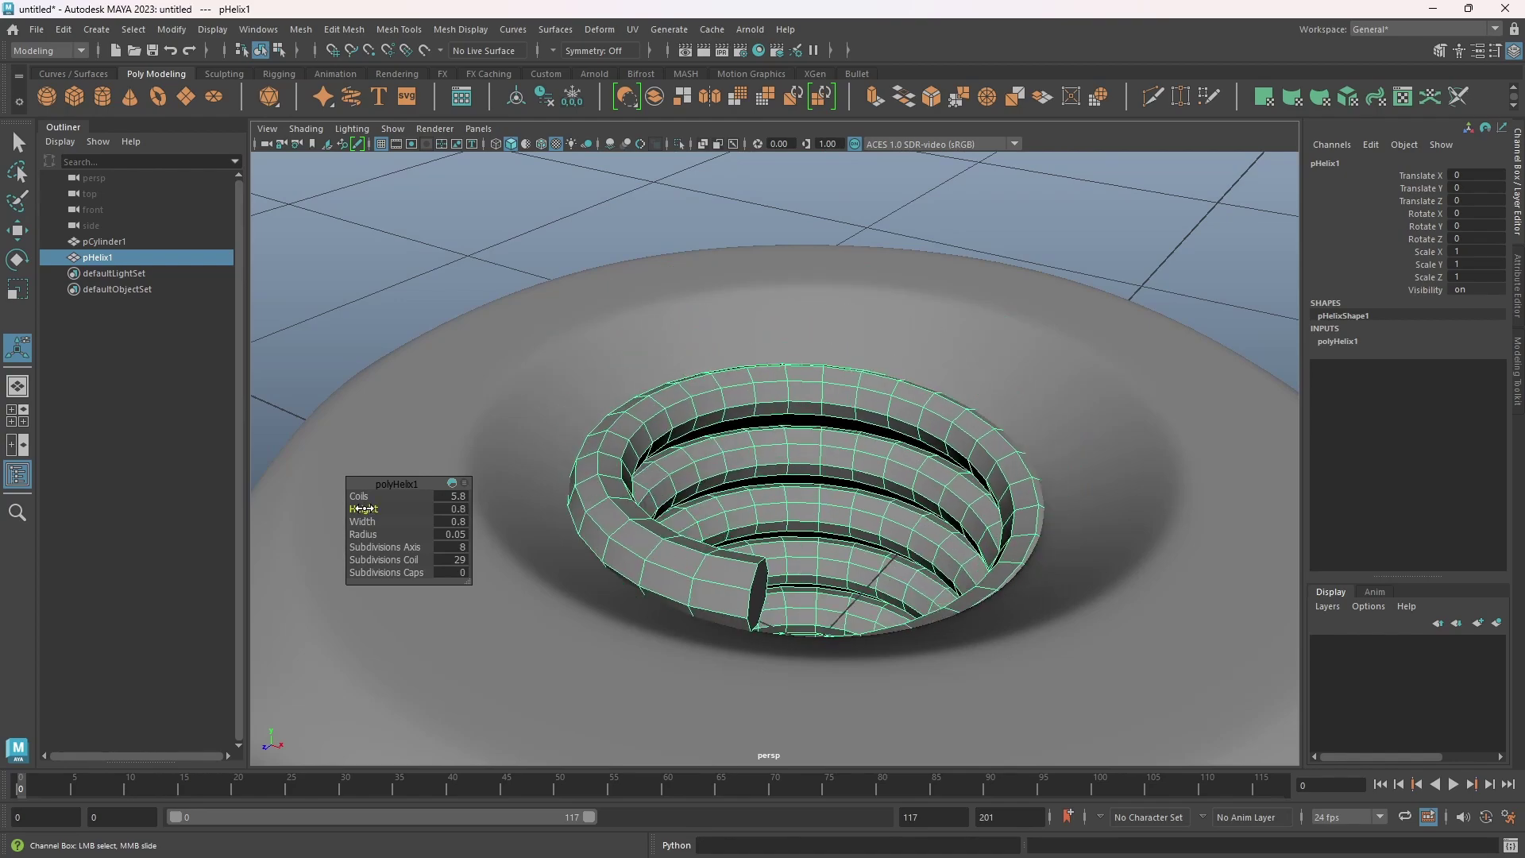
scroll(1106, 612, "up", 10)
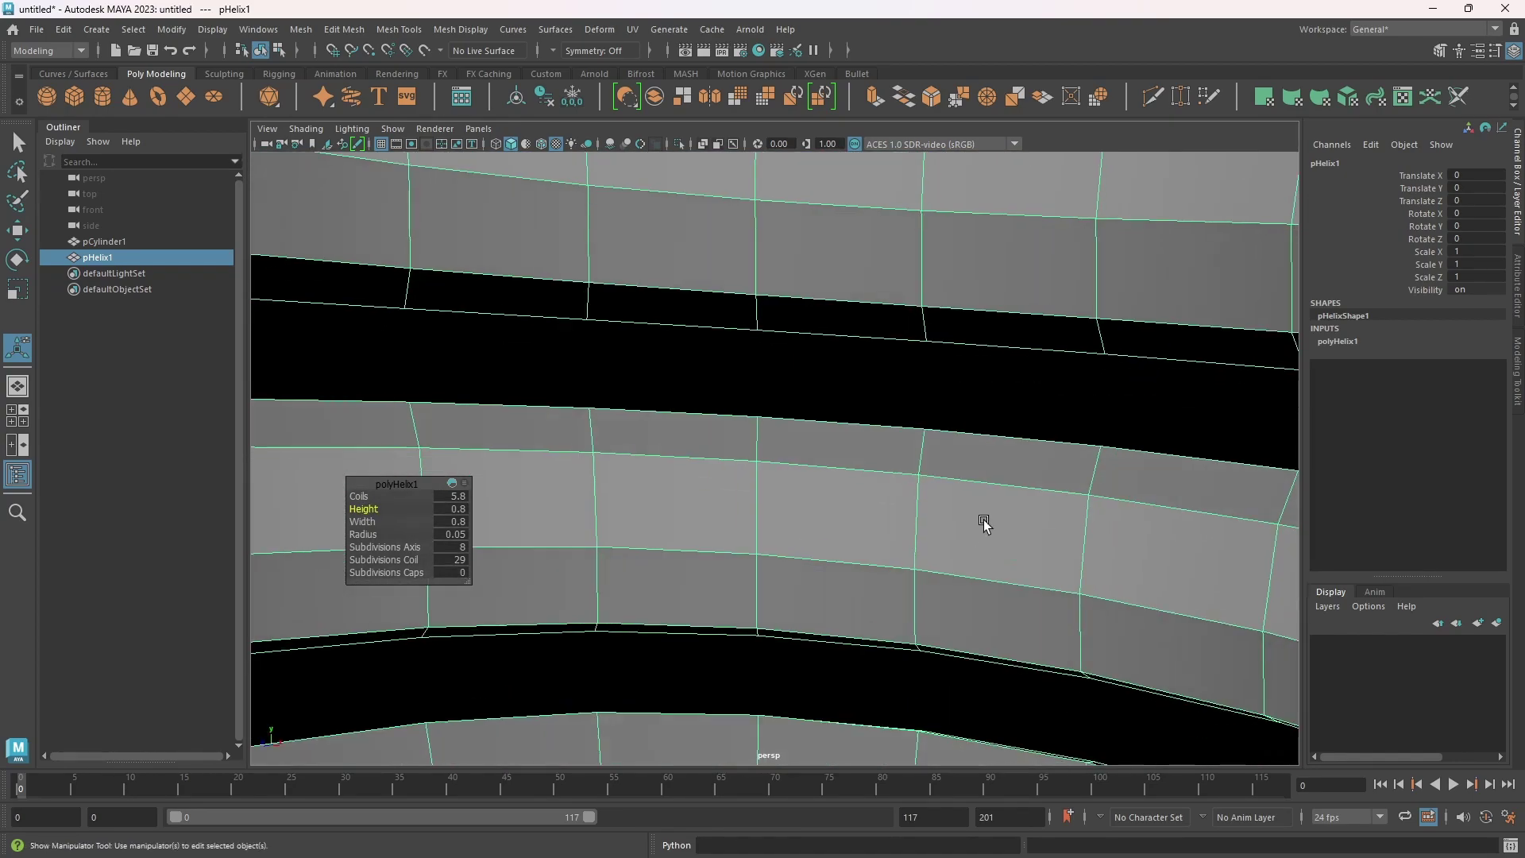
left_click_drag(892, 408, 850, 560, "alt")
right_click_drag(1033, 549, 1008, 552, "alt")
left_click_drag(1007, 551, 930, 569, "alt")
right_click_drag(906, 422, 957, 494, "alt")
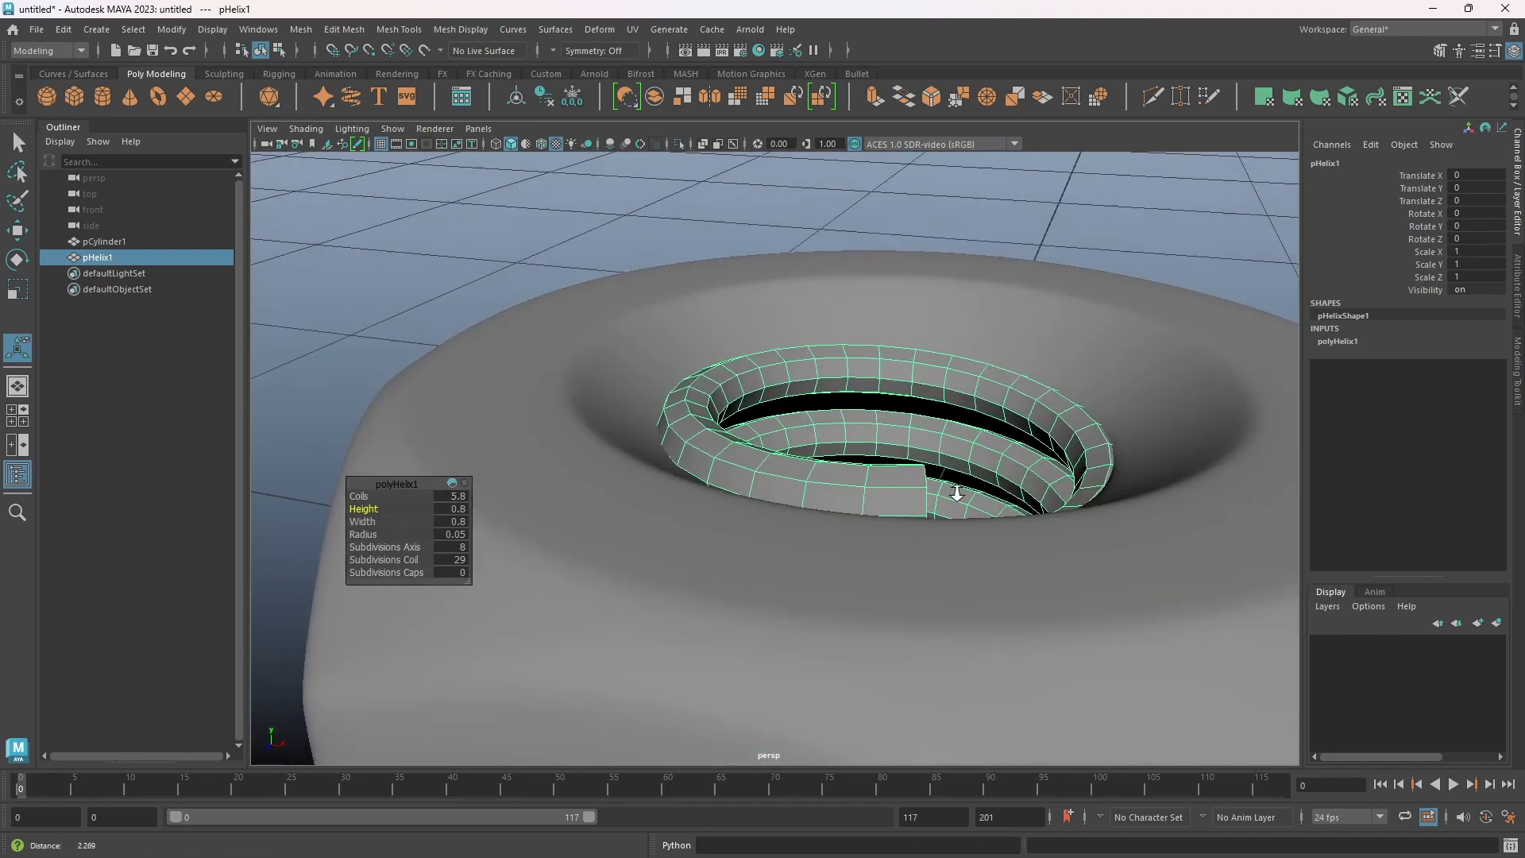
left_click_drag(957, 494, 745, 545, "alt")
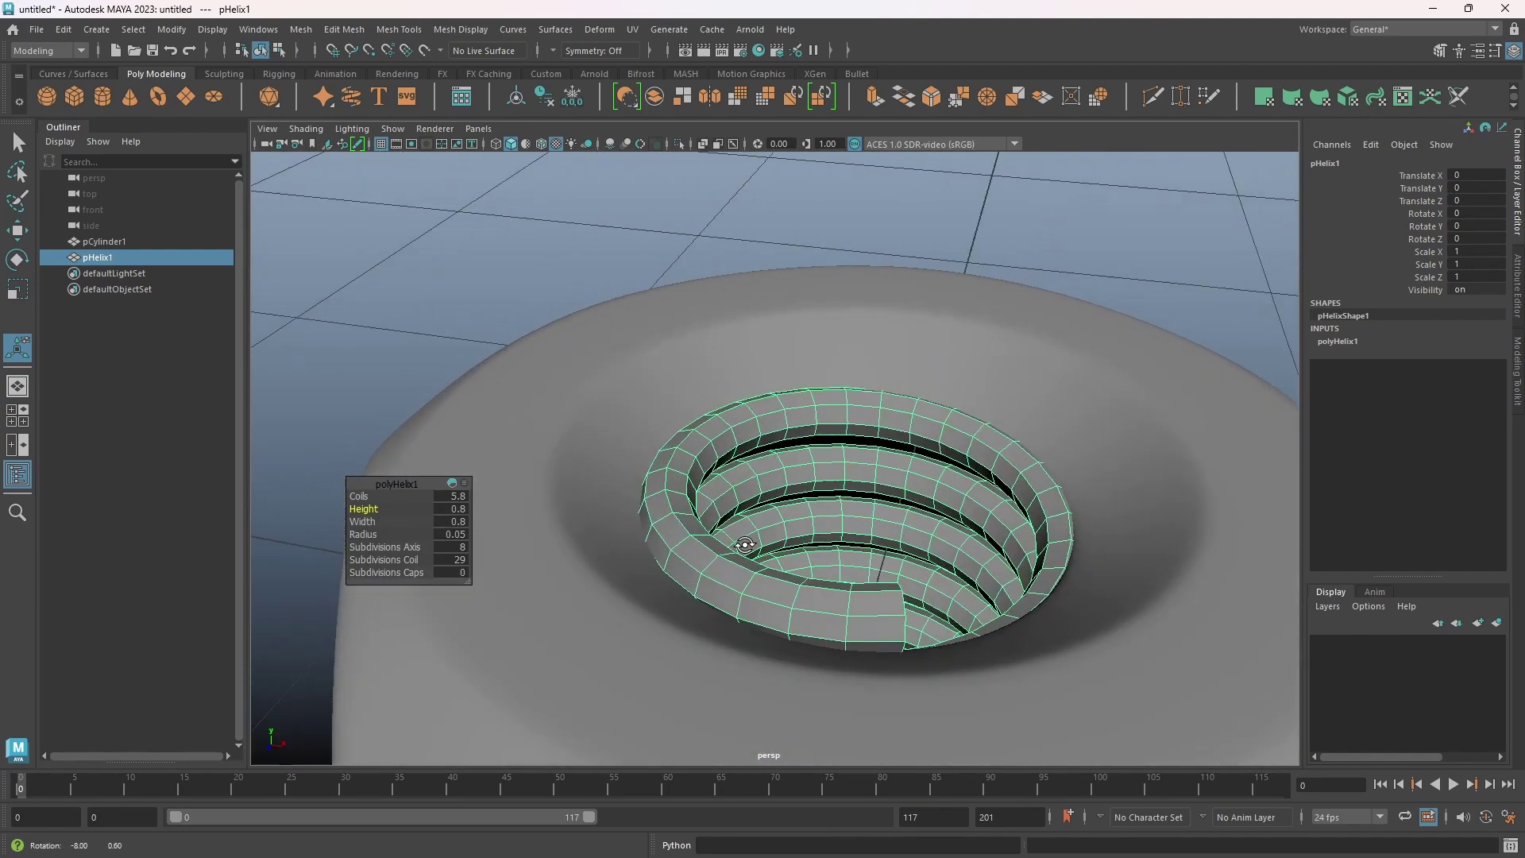
Delete a ring of faces on the helix's second coil and the whole upper section cut off by it
left_click_drag(744, 545, 735, 543, "alt")
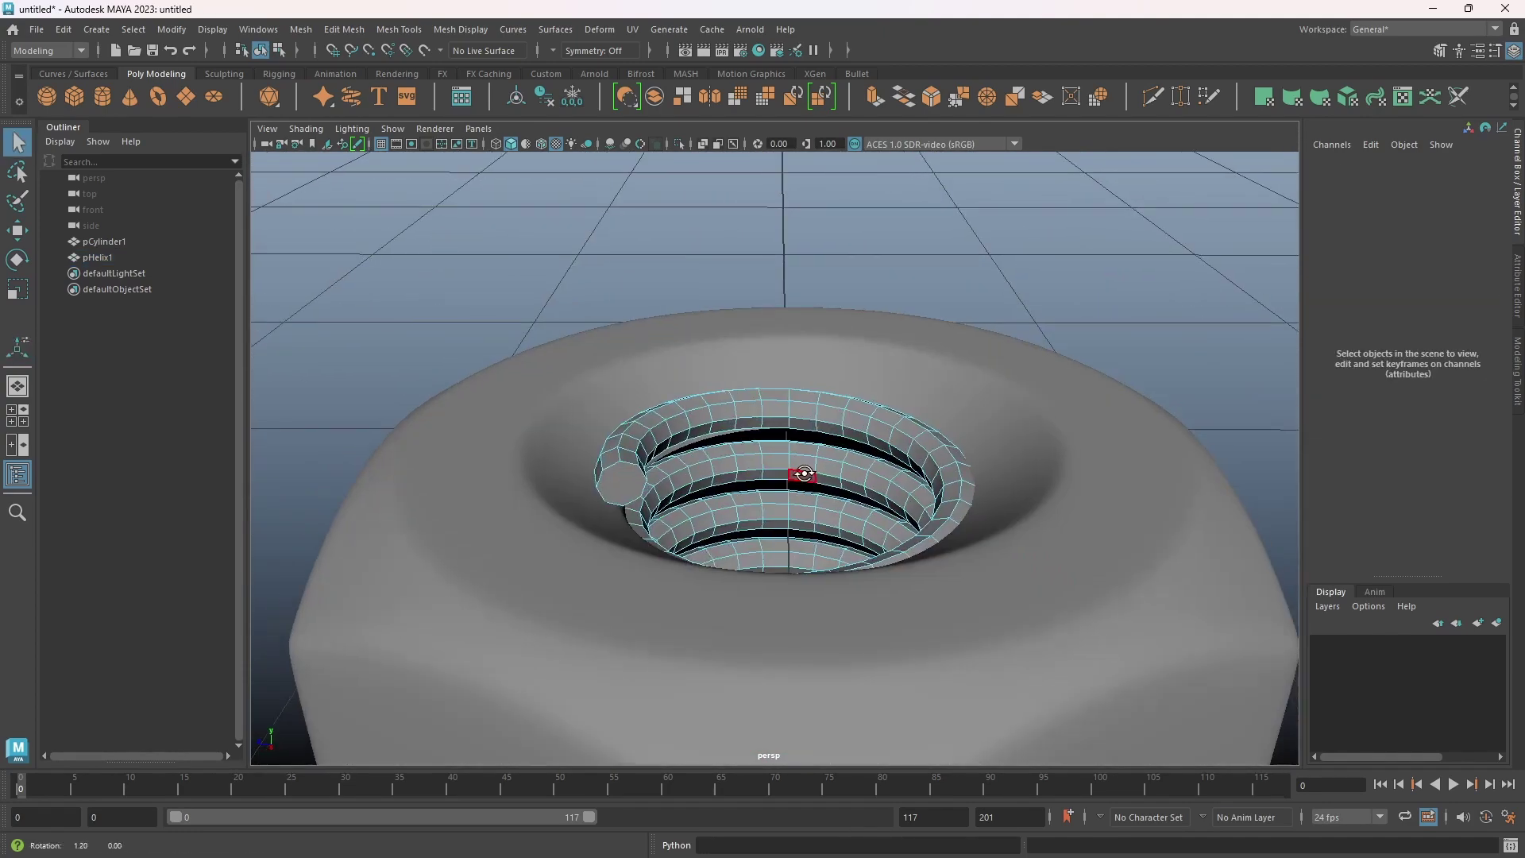
left_click_drag(802, 470, 798, 476, "alt")
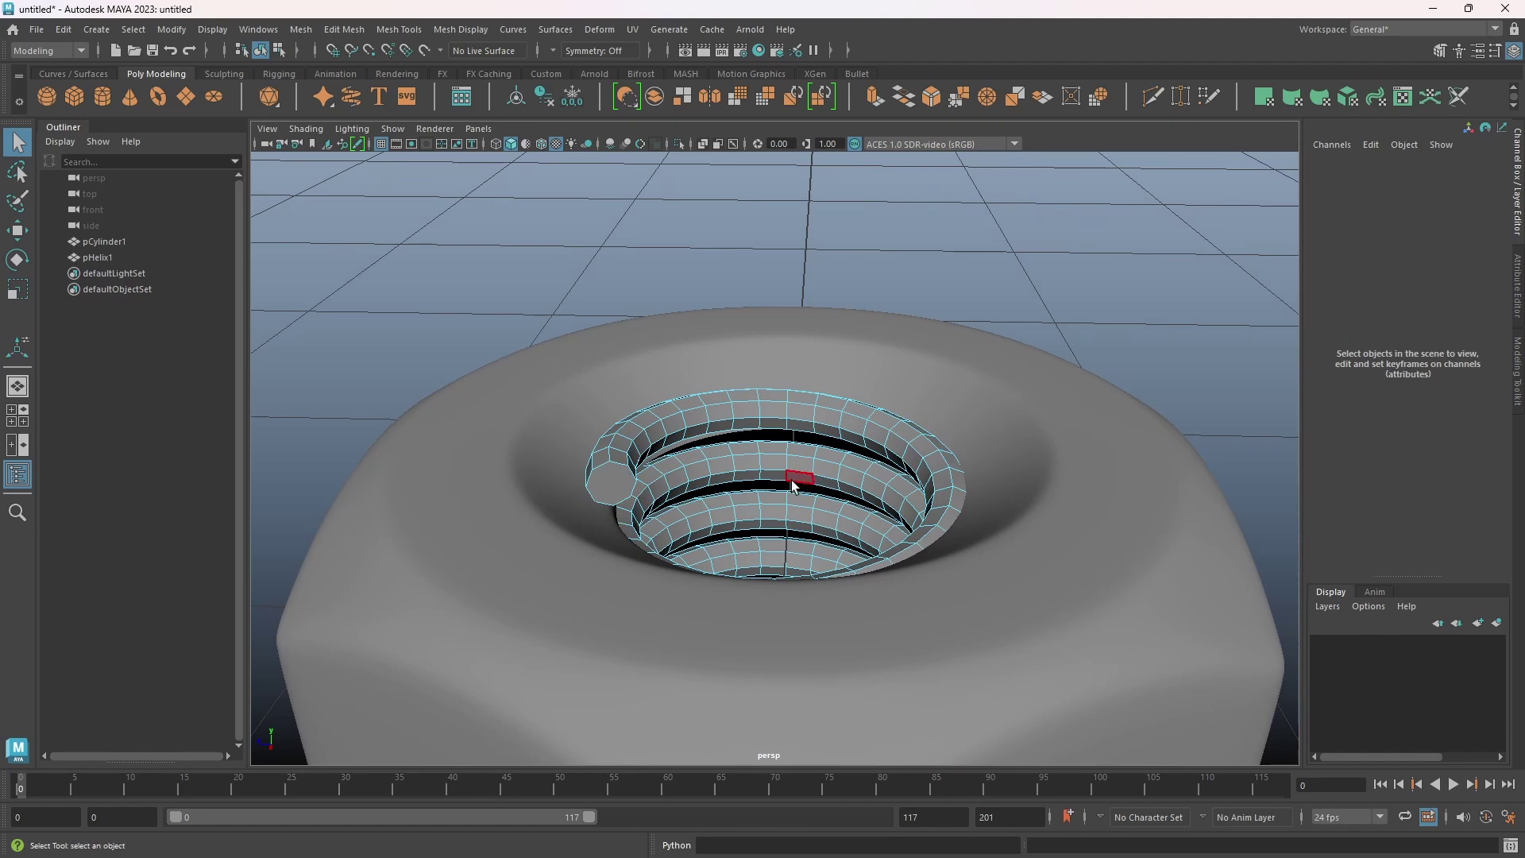
left_click(794, 481)
left_click(801, 468)
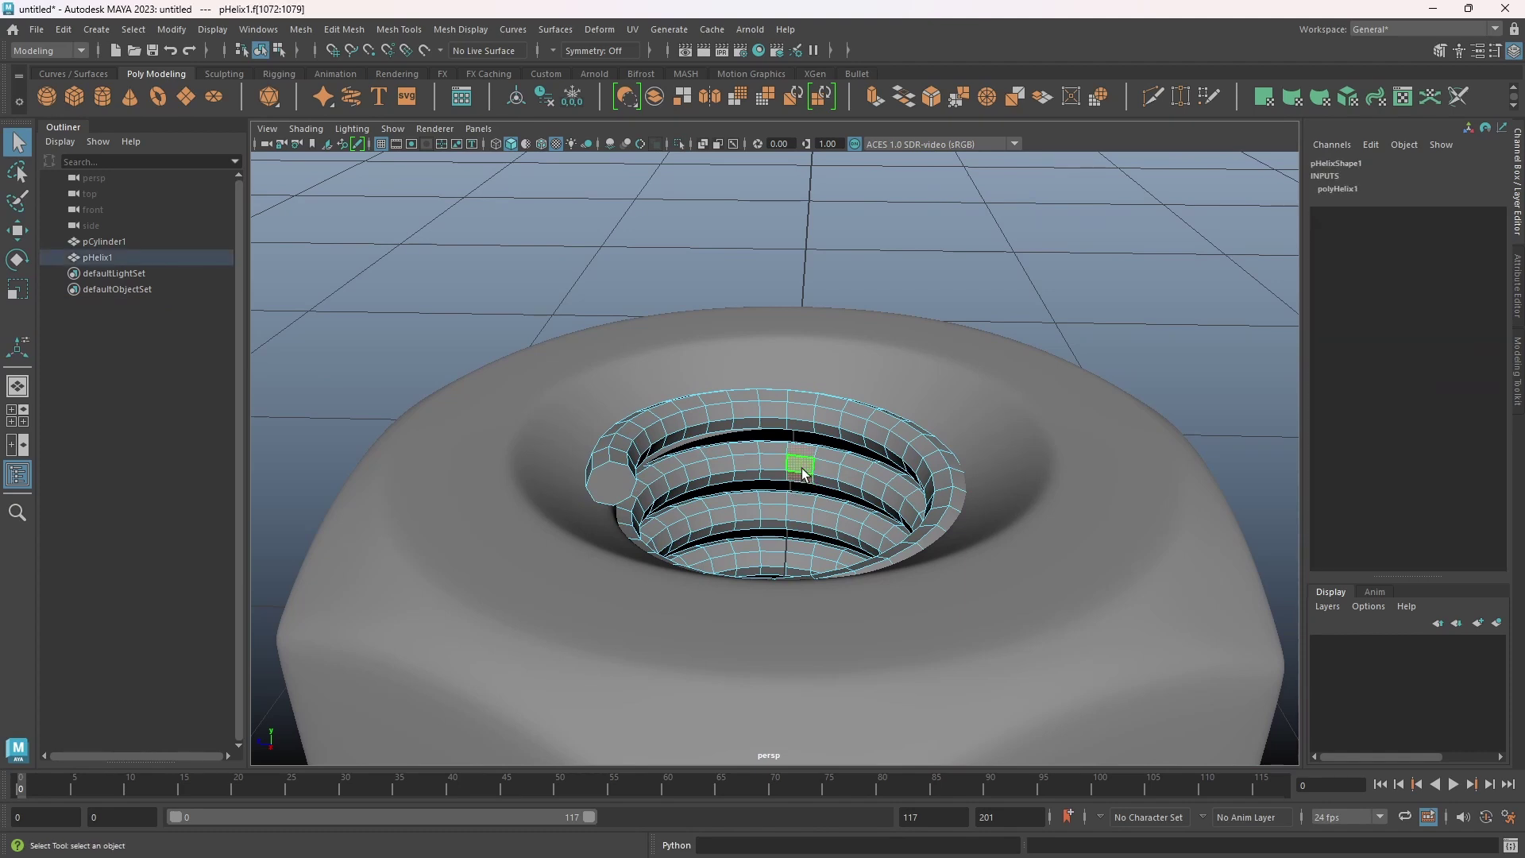
key("Delete")
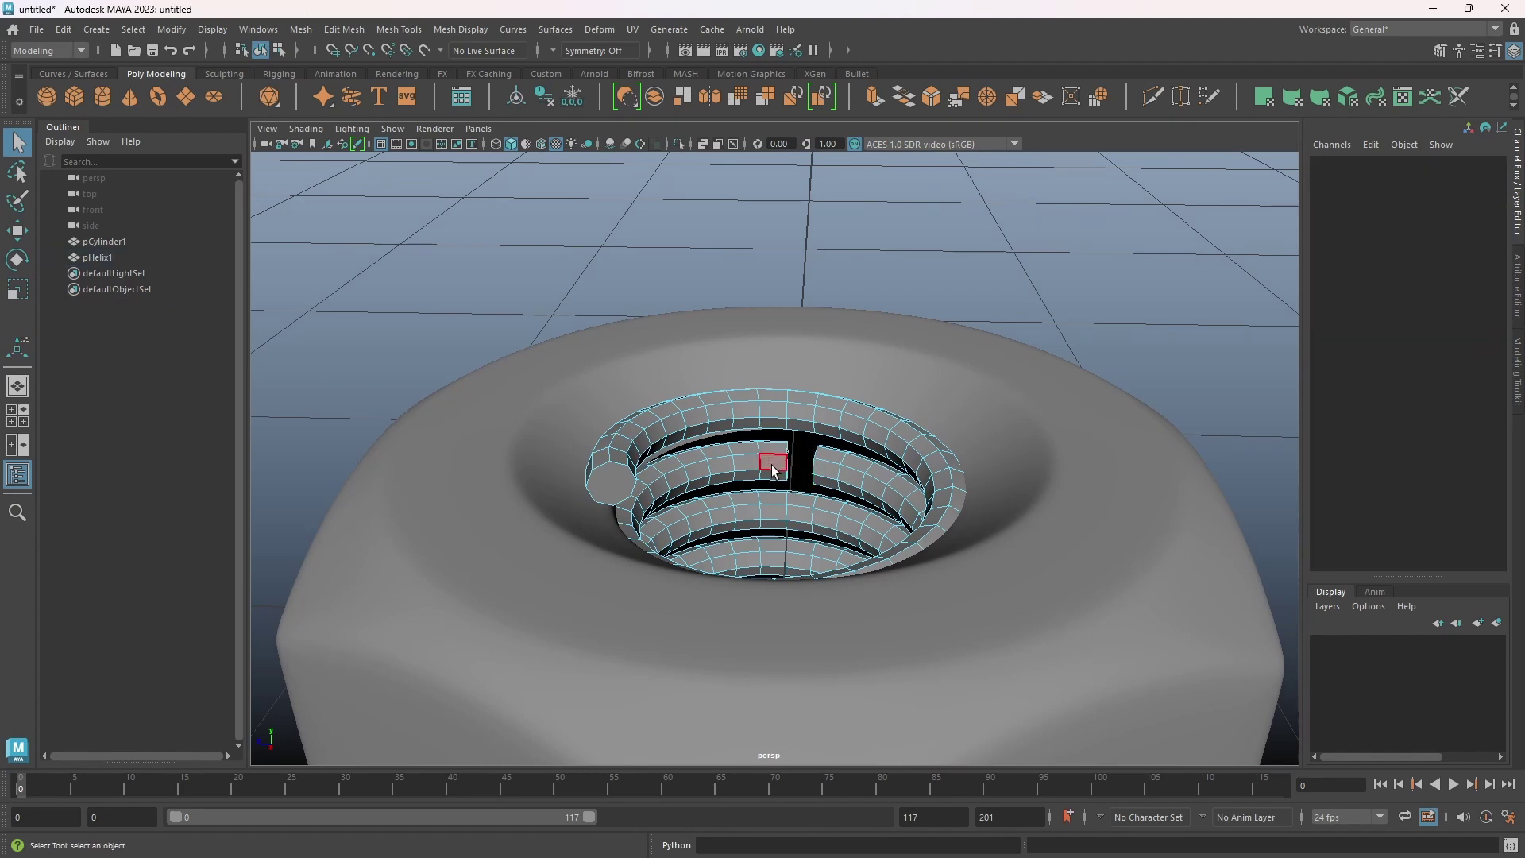
double_click(772, 470)
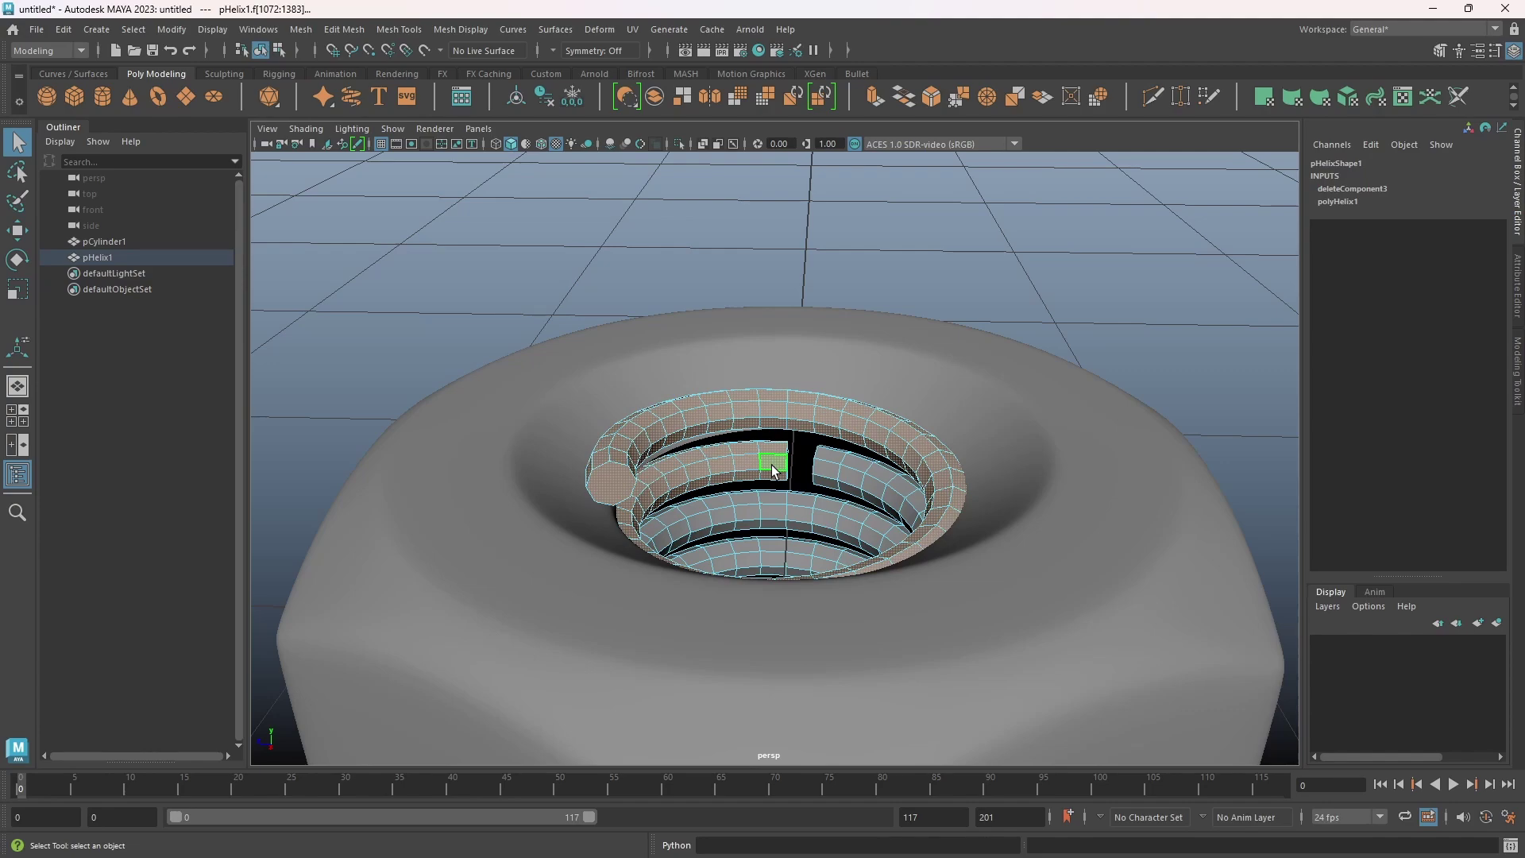
key("Delete")
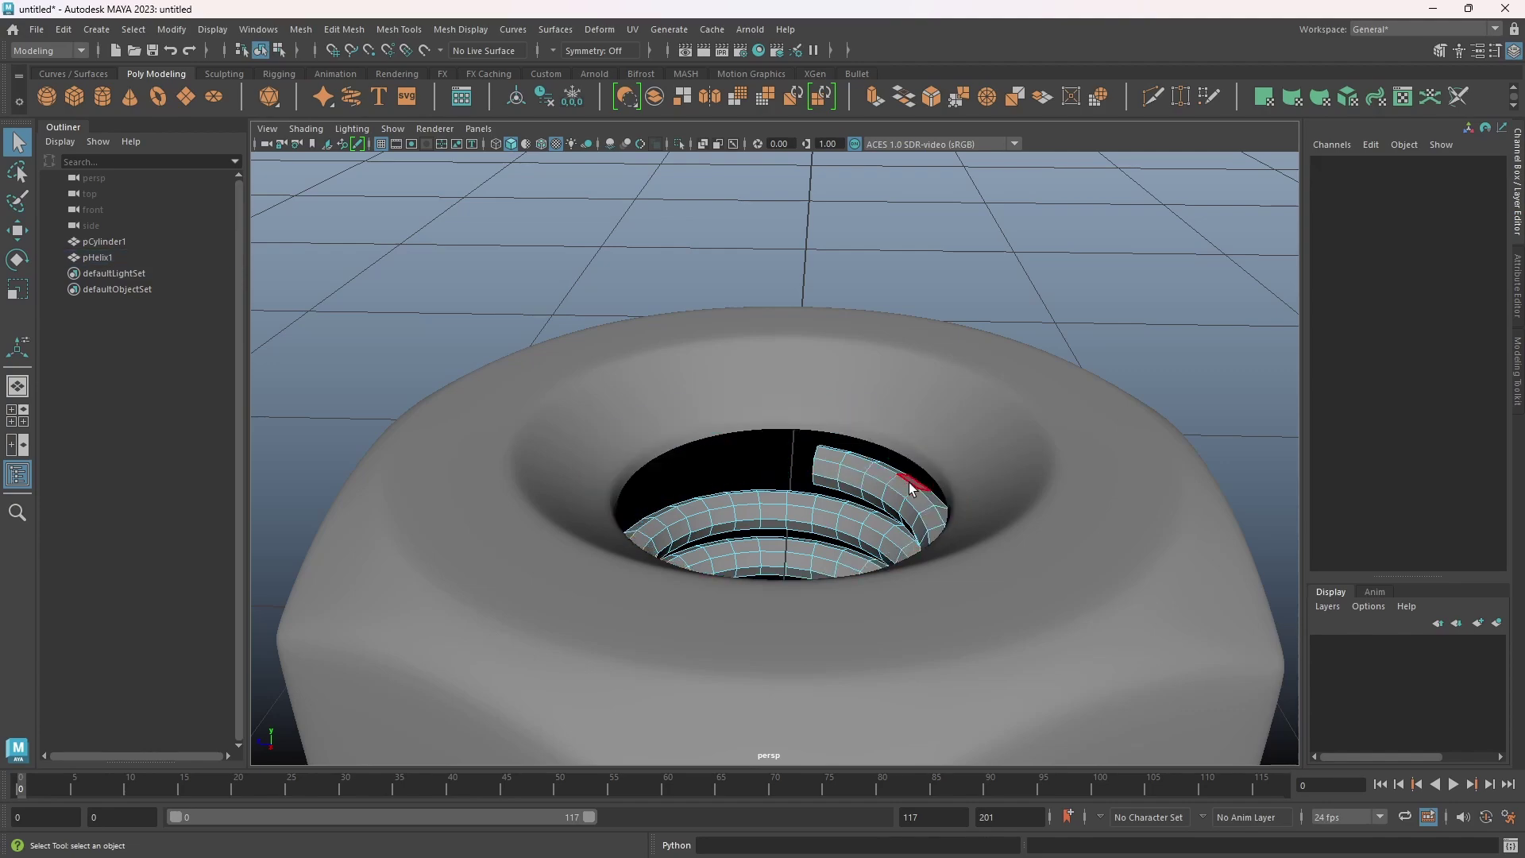
Delete a ring of faces on the helix near the hole's opposite end and the protruding coil section it separates
left_click_drag(897, 520, 816, 397, "alt")
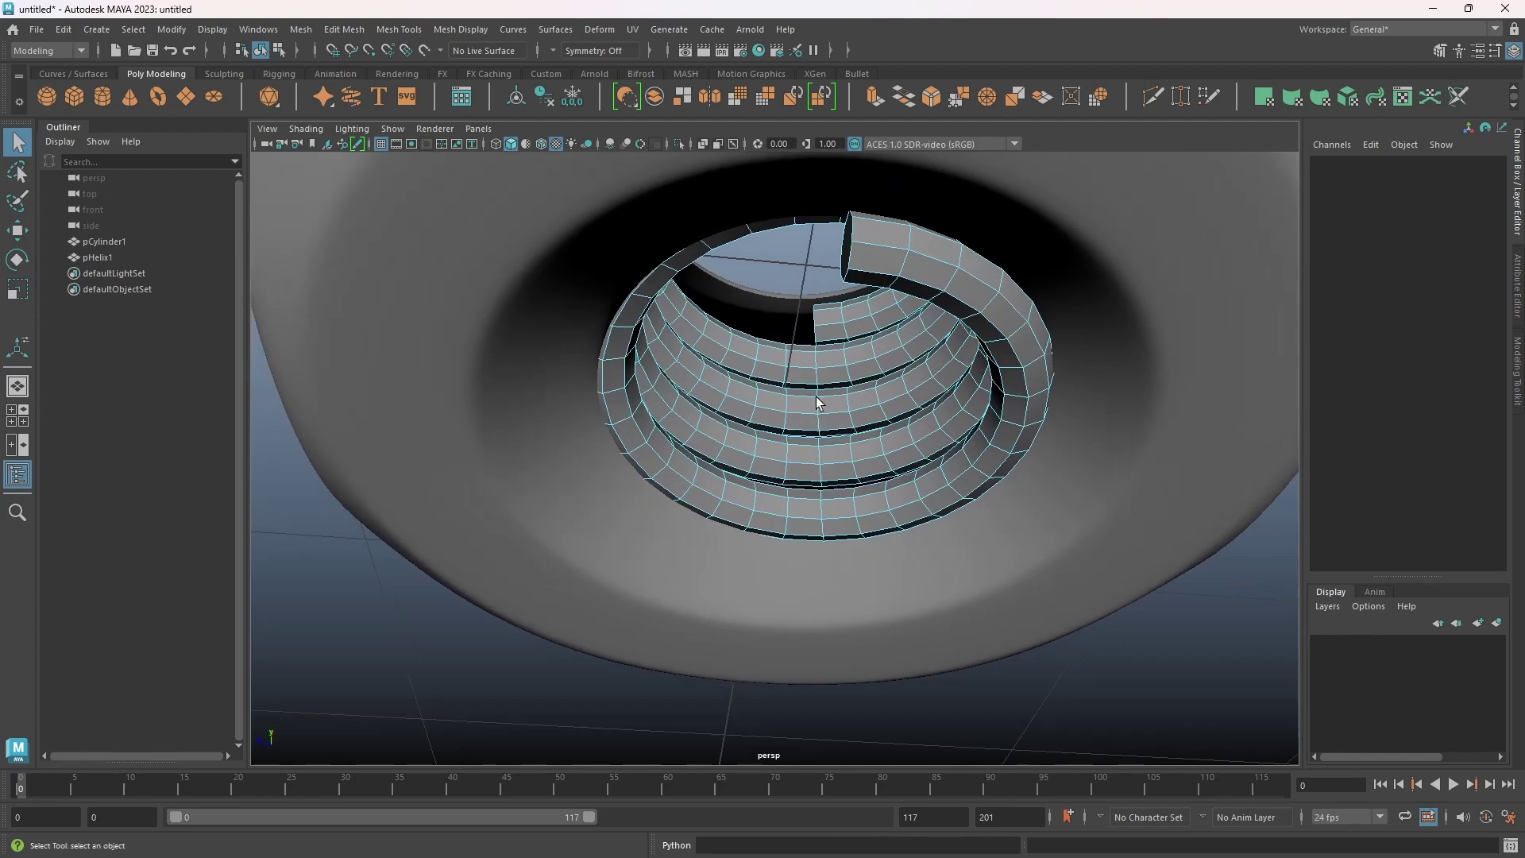
left_click(811, 476)
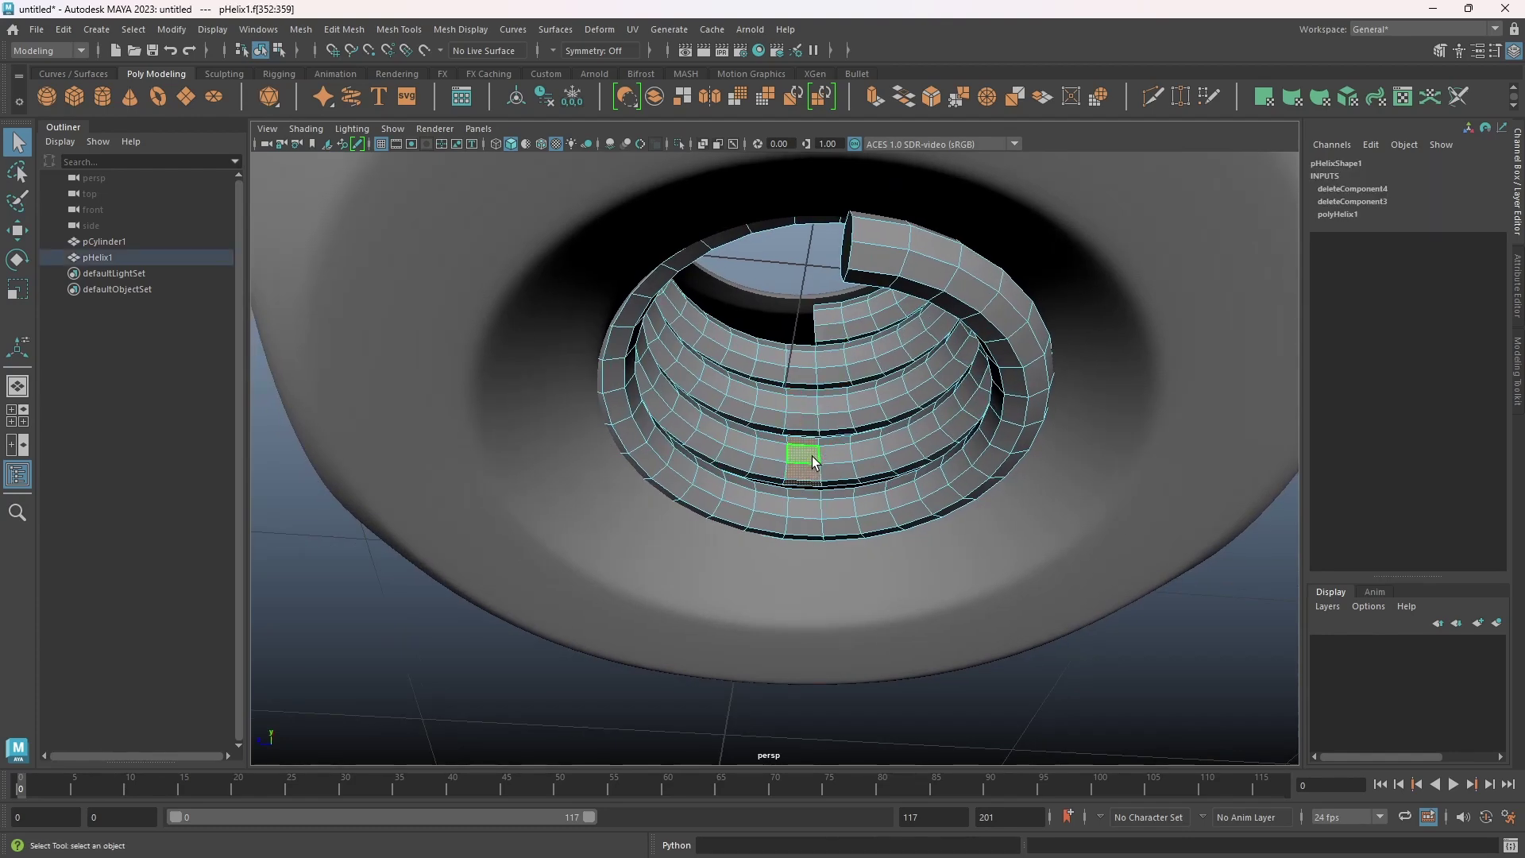
key("Delete")
double_click(835, 473)
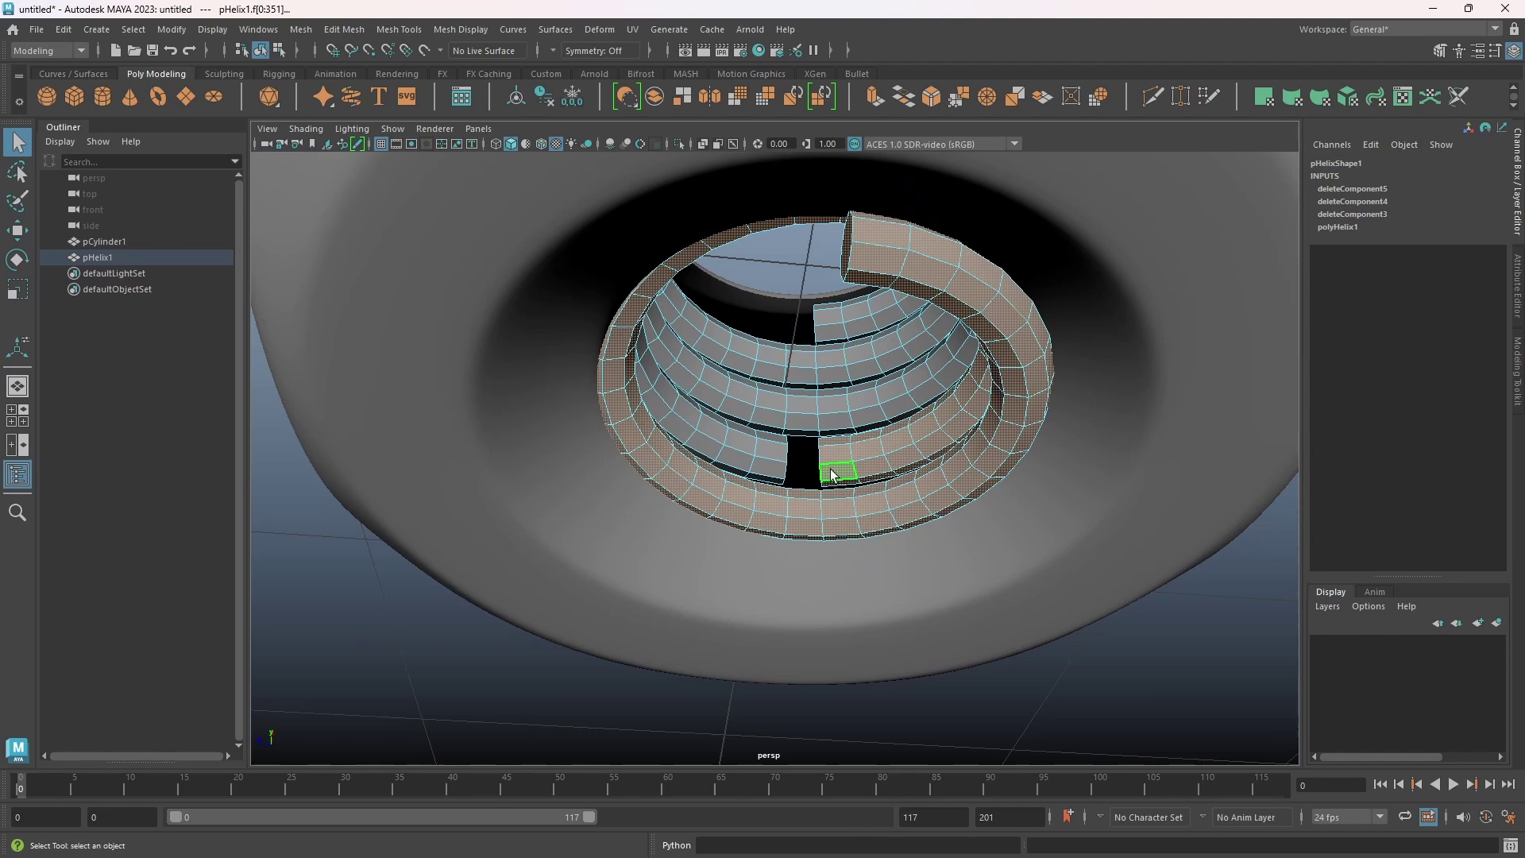
key("Delete")
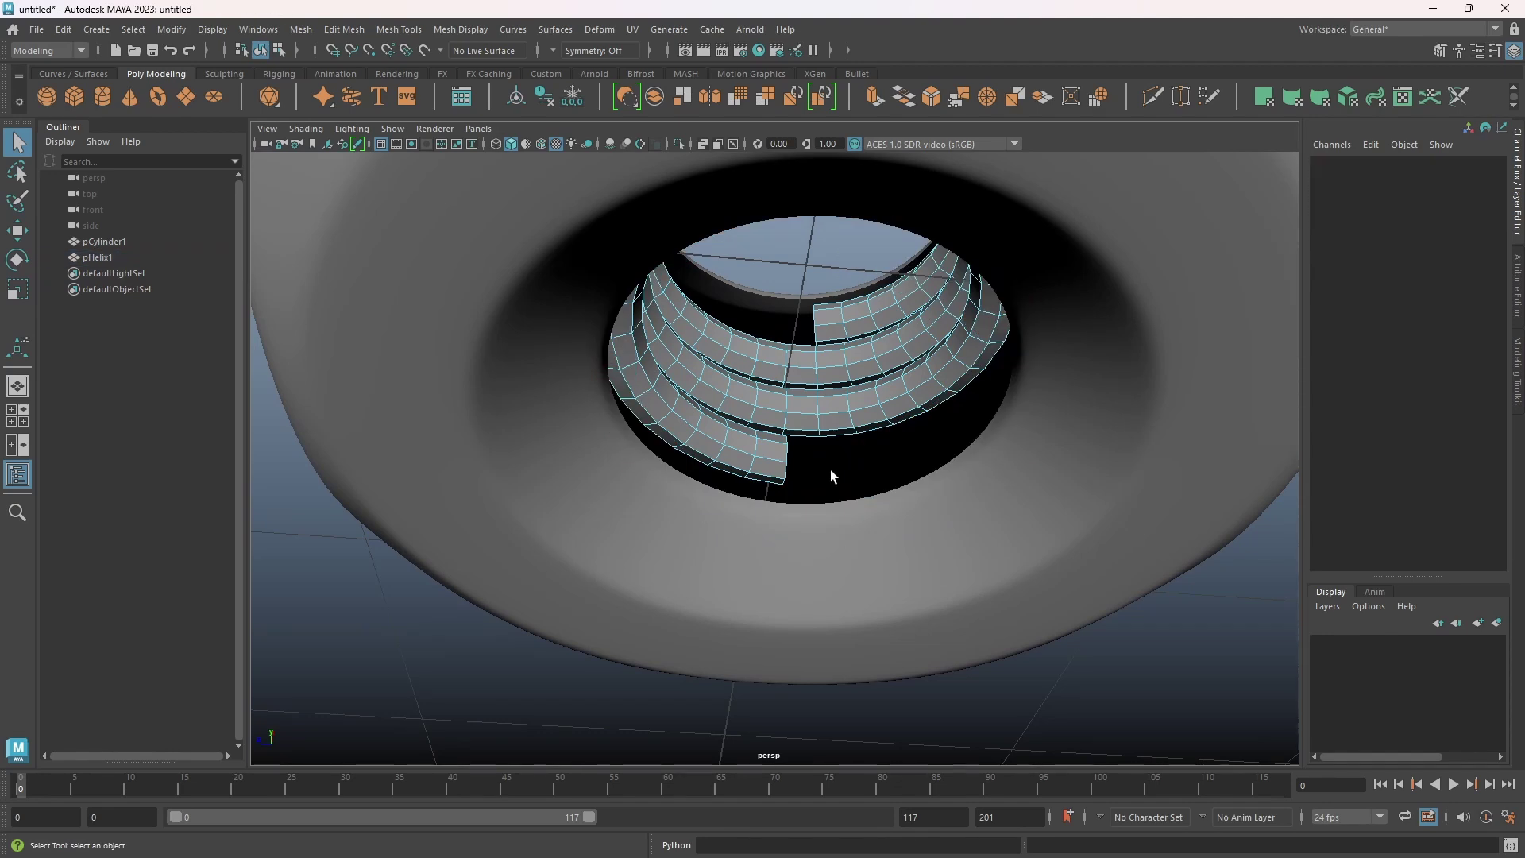
Isolate the helix from the nut and bring its open upper end into close view
left_click(854, 390)
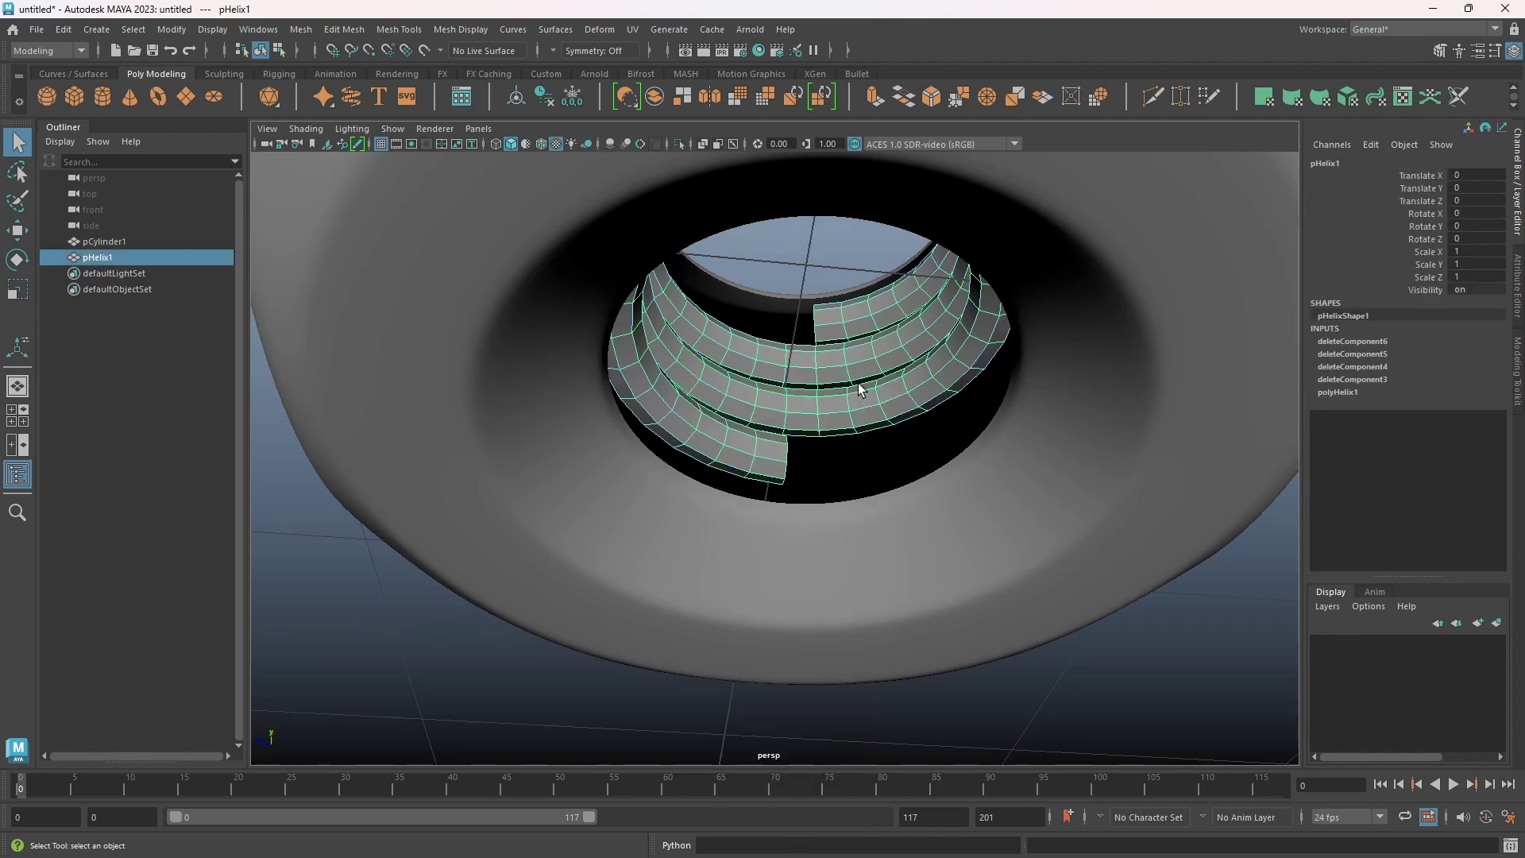
key("ctrl+1")
left_click_drag(855, 435, 969, 605, "alt")
left_click_drag(826, 475, 688, 398, "alt")
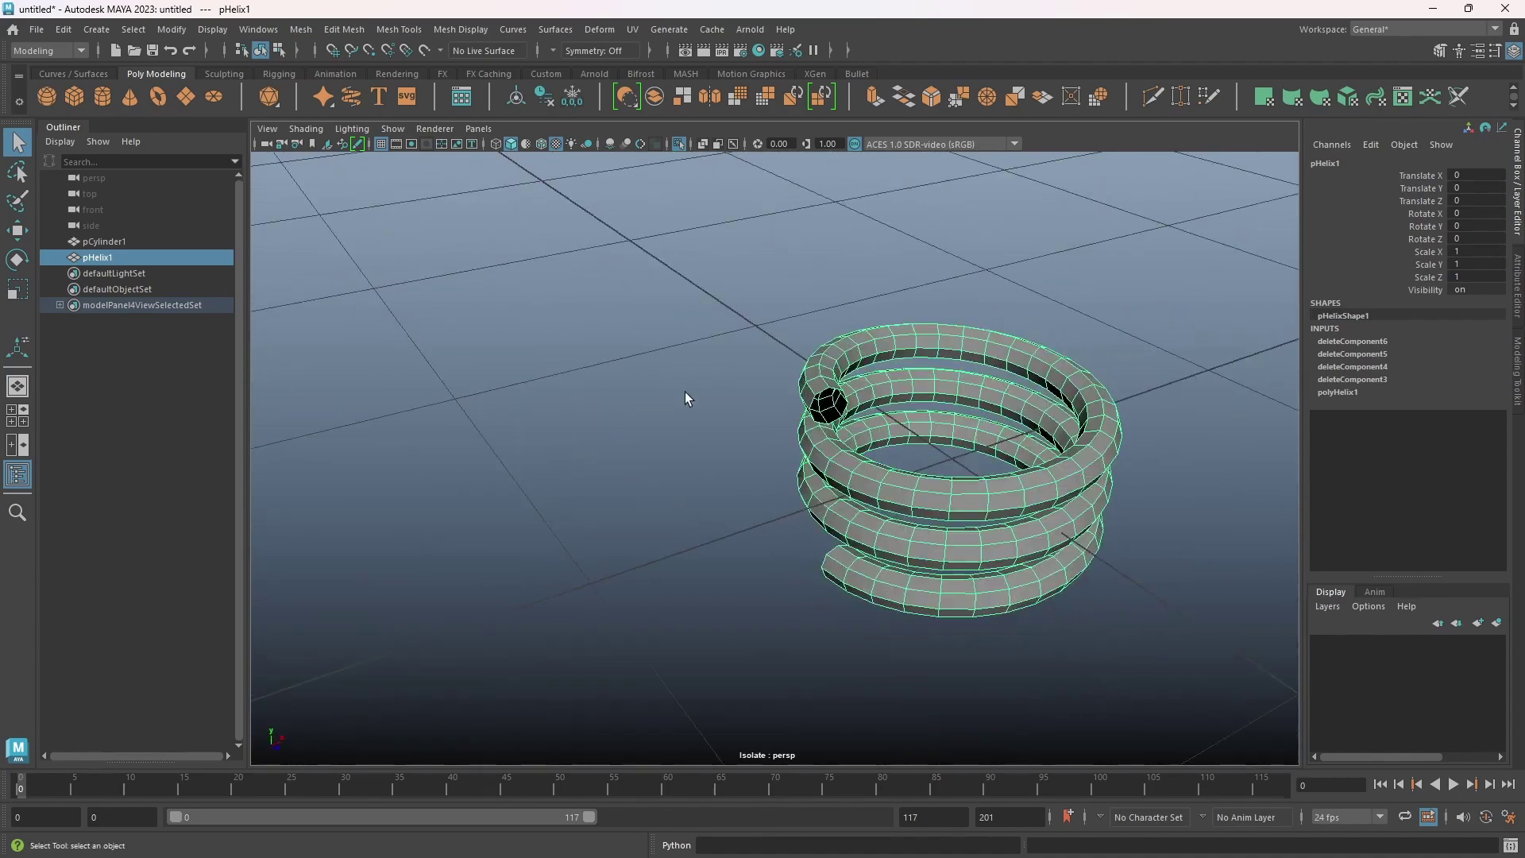
right_click_drag(688, 398, 878, 564, "alt")
left_click_drag(879, 565, 844, 588, "alt")
Delete the upper outer strip of faces running along the whole helix
right_click(747, 477)
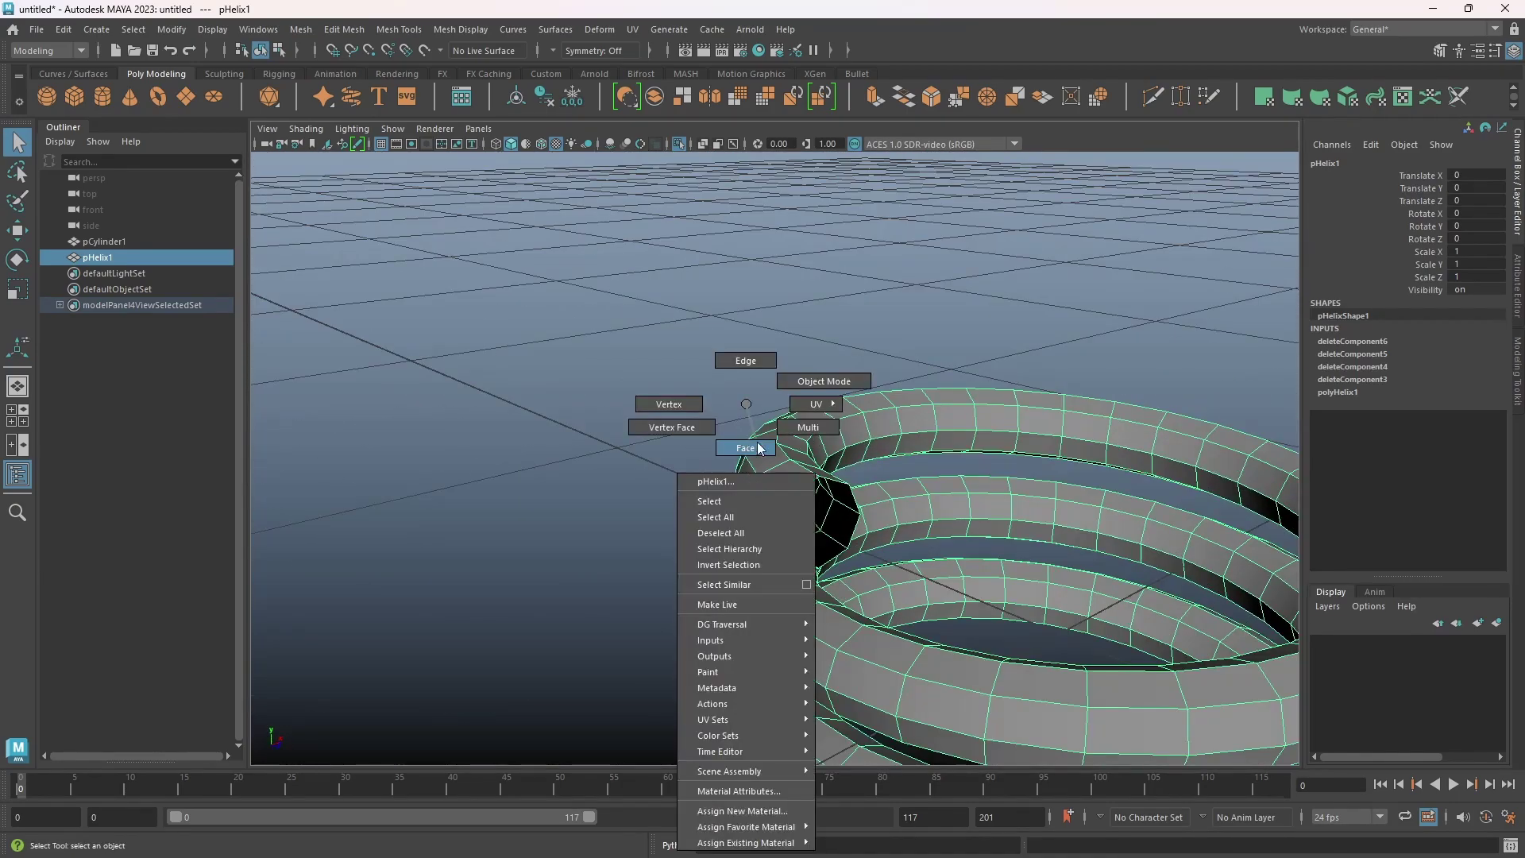
left_click(752, 451)
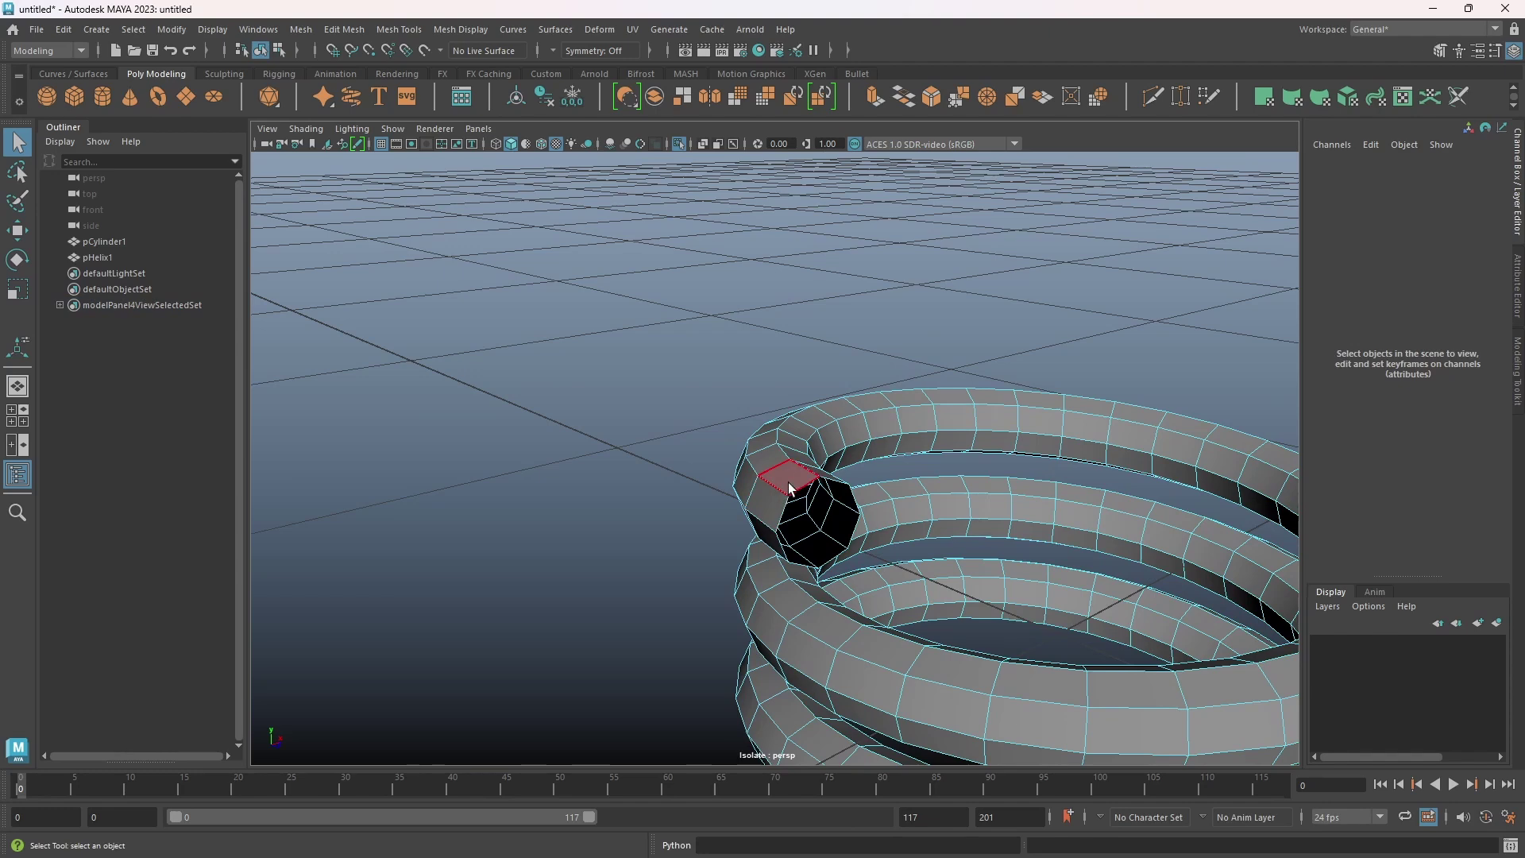
left_click(789, 486)
double_click(761, 460, "shift")
key("Delete")
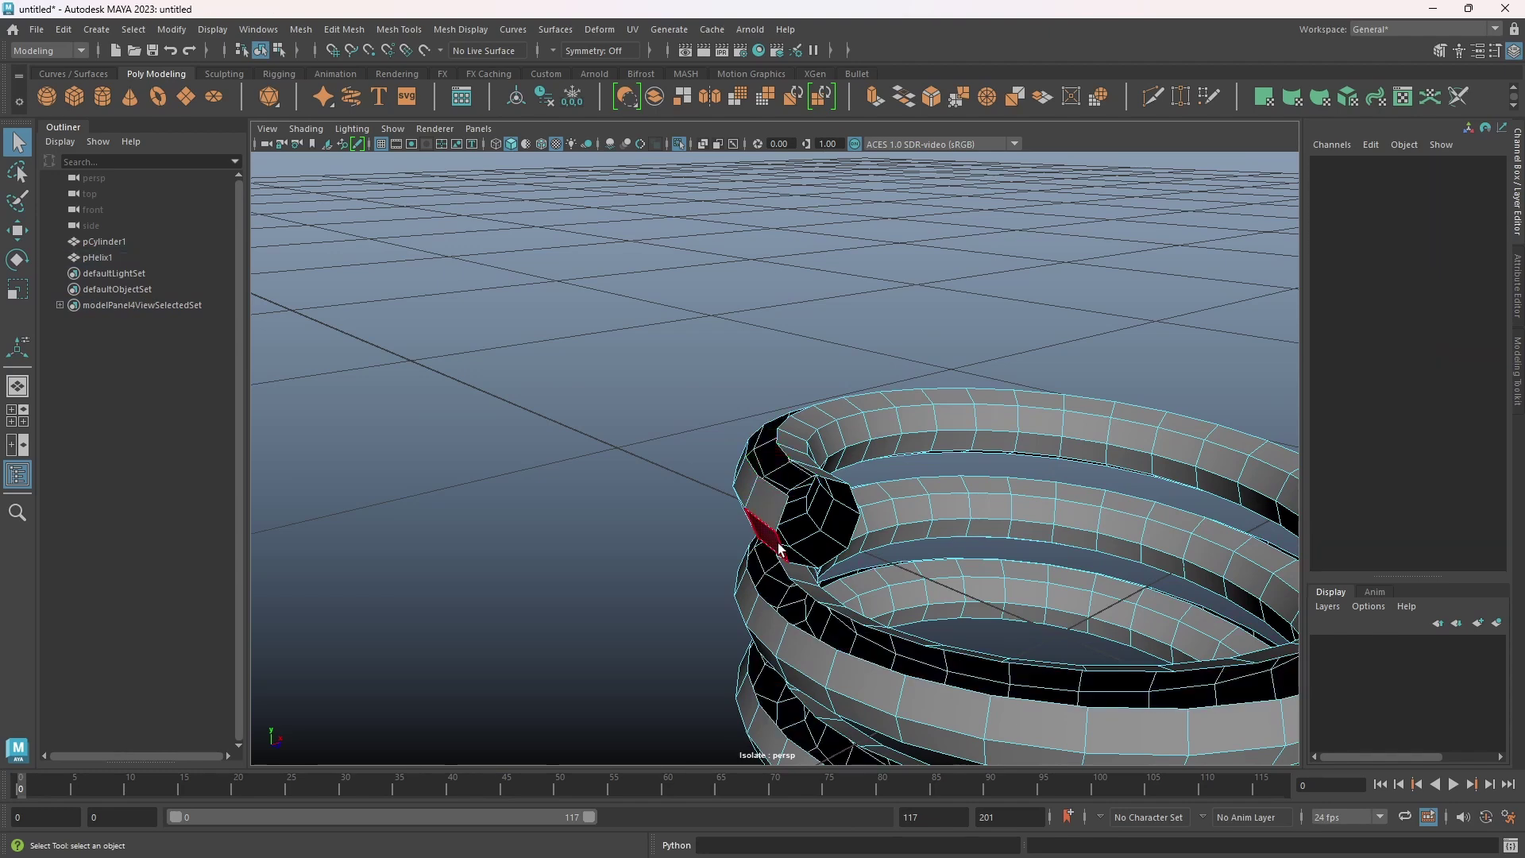
Delete the remaining strips of faces along the helix's outer side, leaving only the inward-facing profile
left_click_drag(783, 548, 783, 580, "alt")
left_click(769, 547)
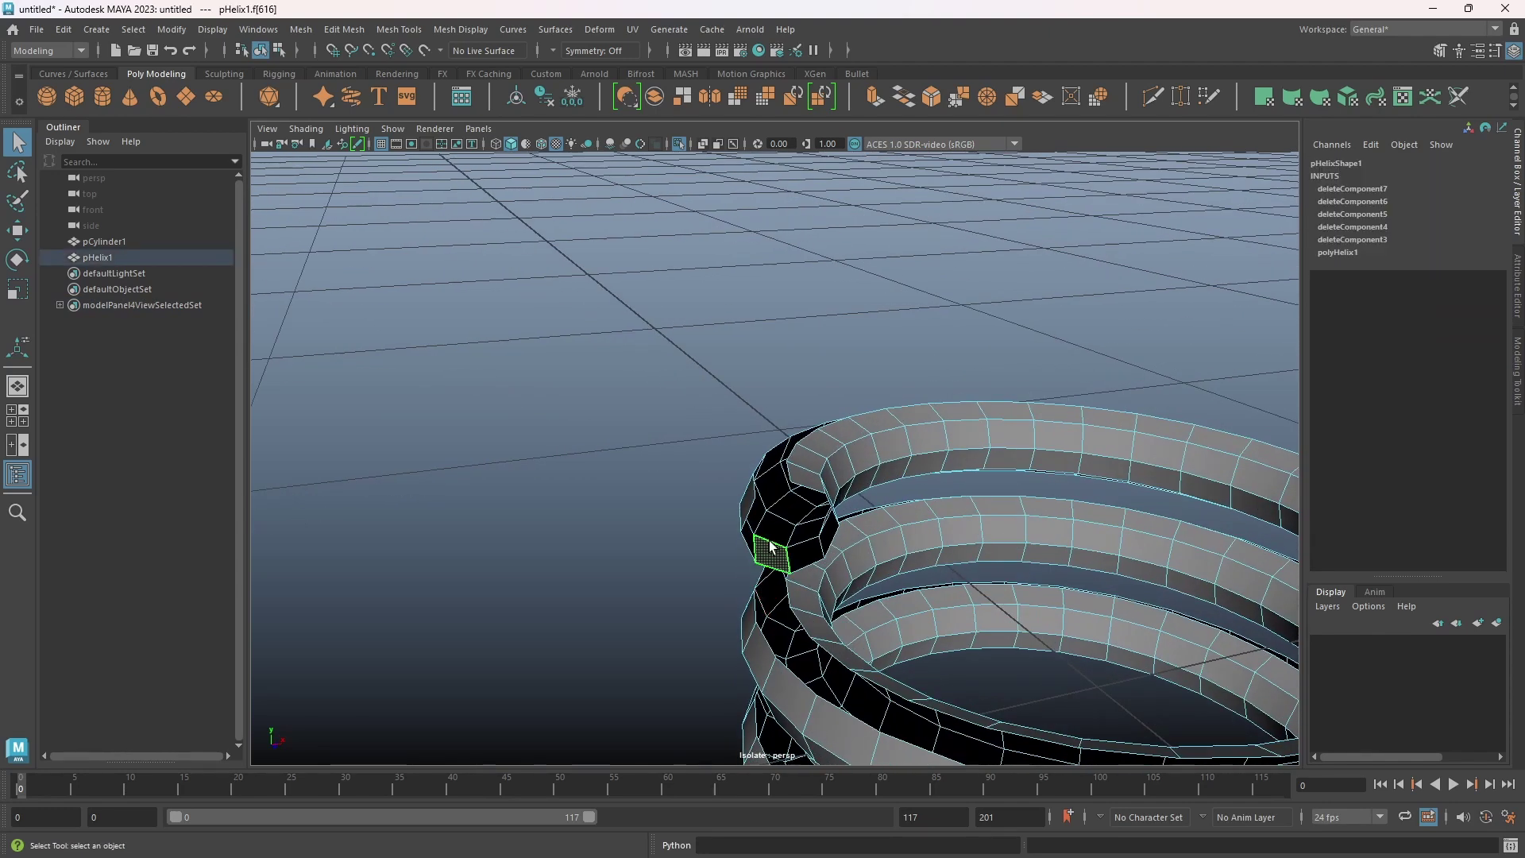
double_click(771, 529, "shift")
key("Delete")
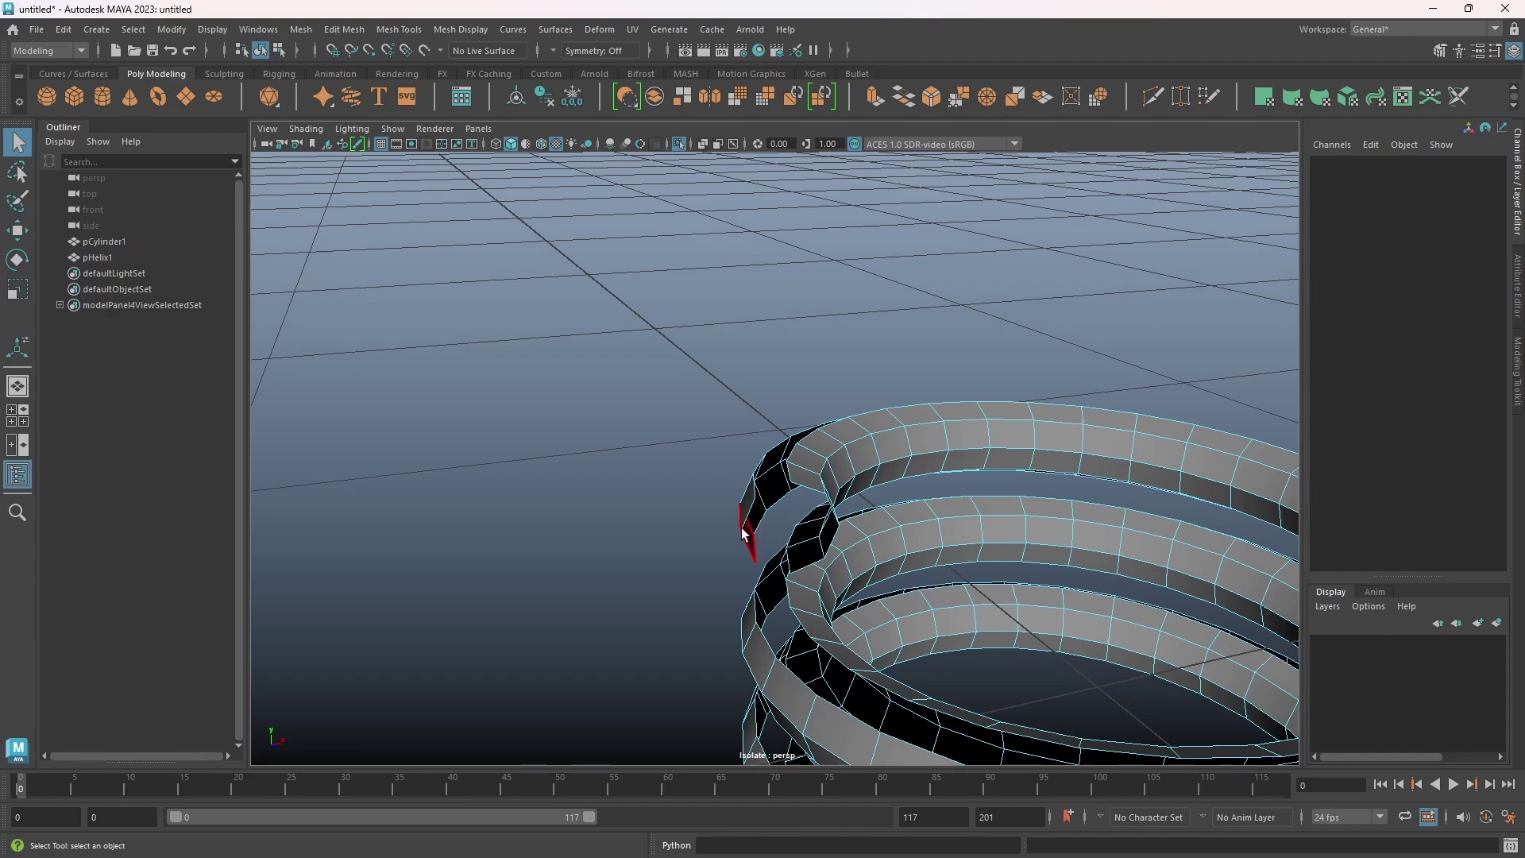
left_click(746, 533)
double_click(749, 517, "shift")
left_click_drag(913, 552, 810, 555, "alt")
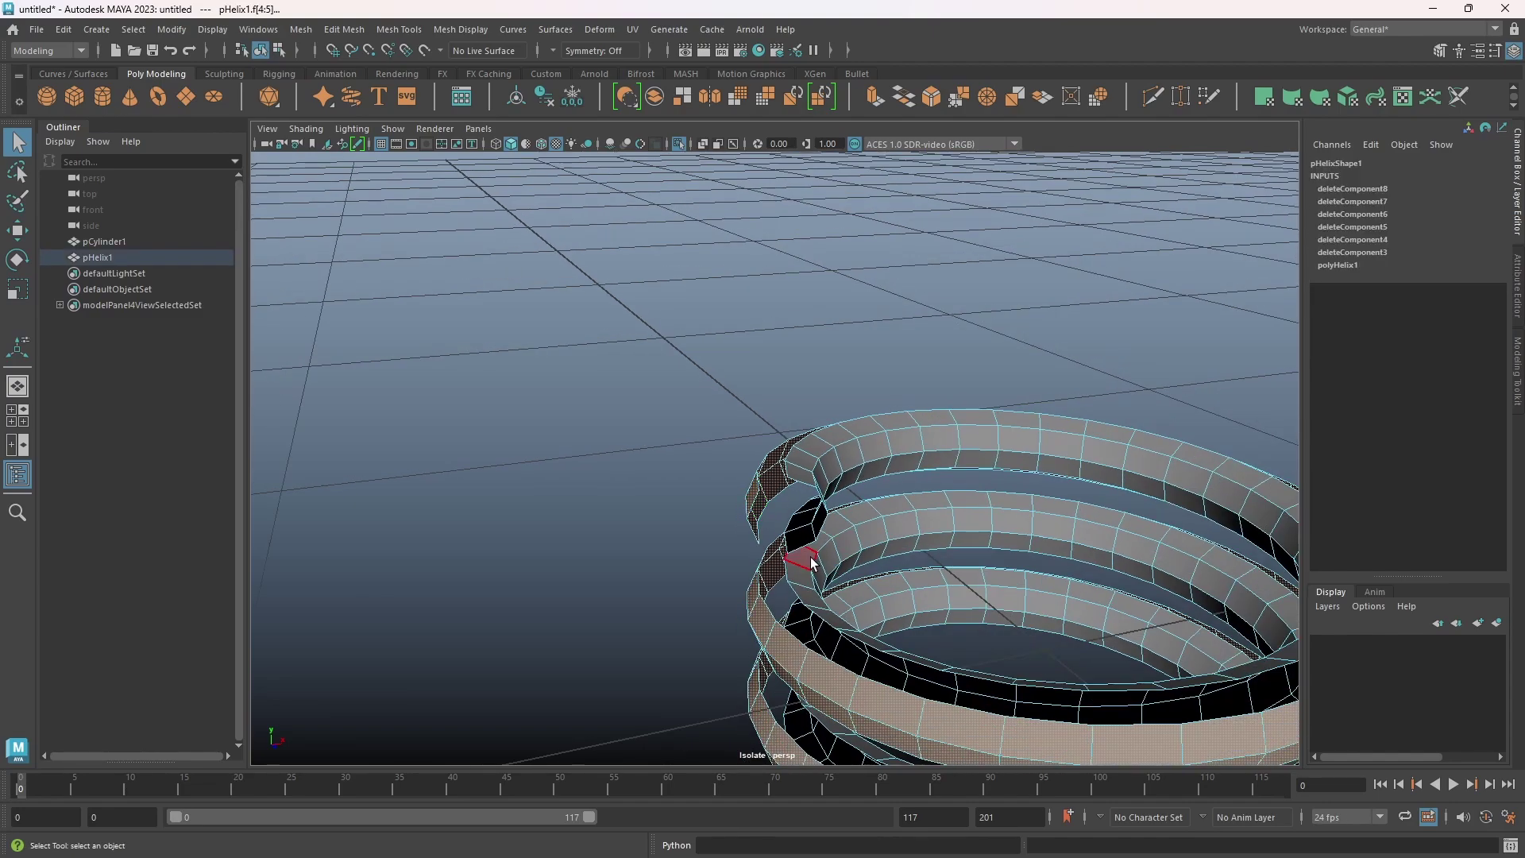
key("Delete")
Try Delete Edge on the lower inner edge loop along the helix and undo it
left_click_drag(933, 545, 853, 529, "alt")
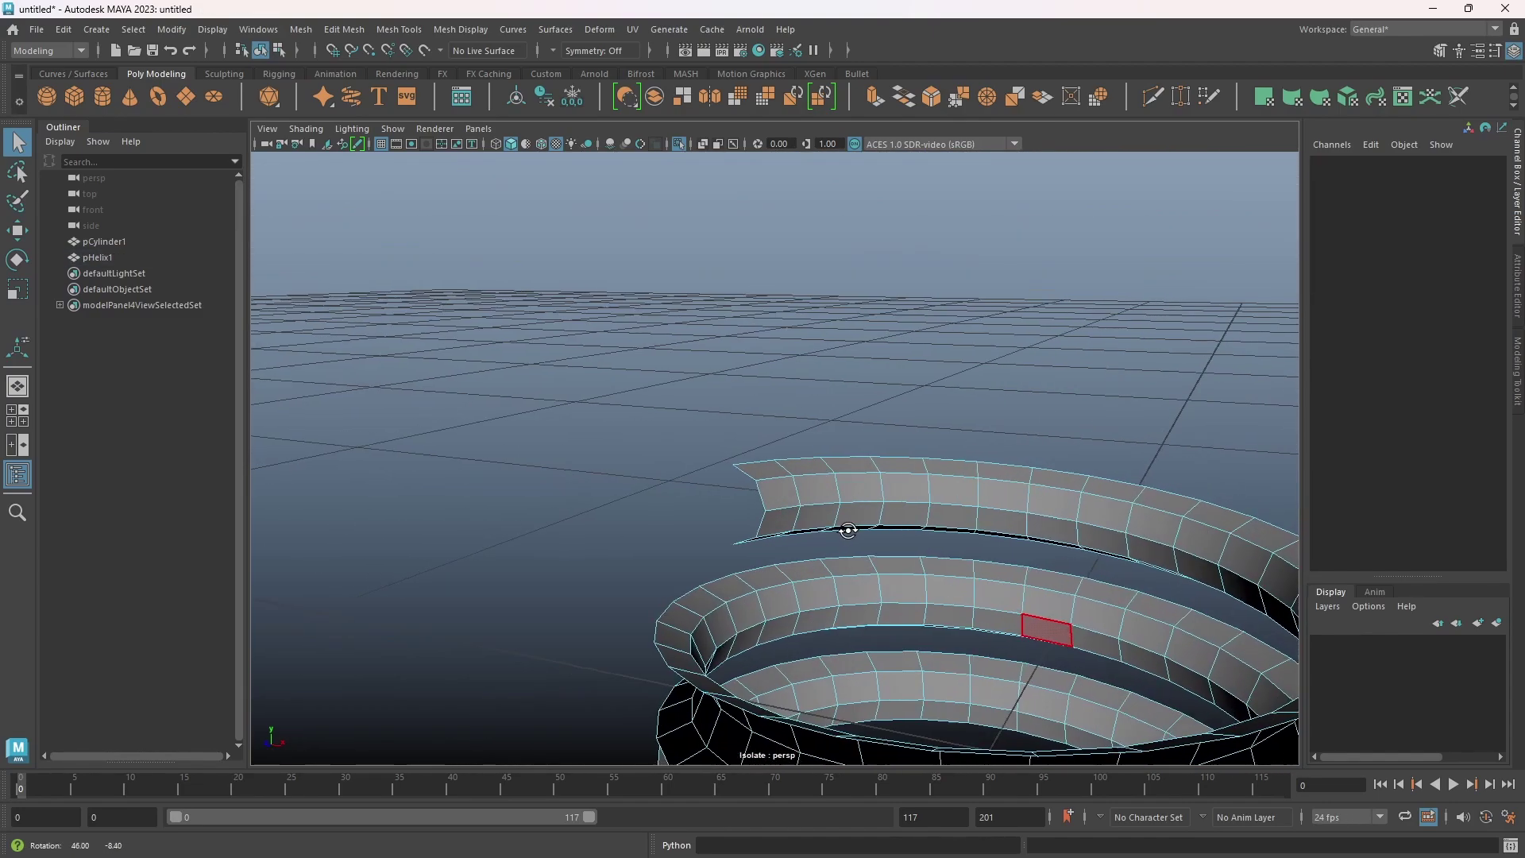
right_click_drag(852, 530, 891, 537, "alt")
left_click_drag(891, 536, 819, 559, "alt")
right_click_drag(780, 535, 779, 362)
double_click(764, 537)
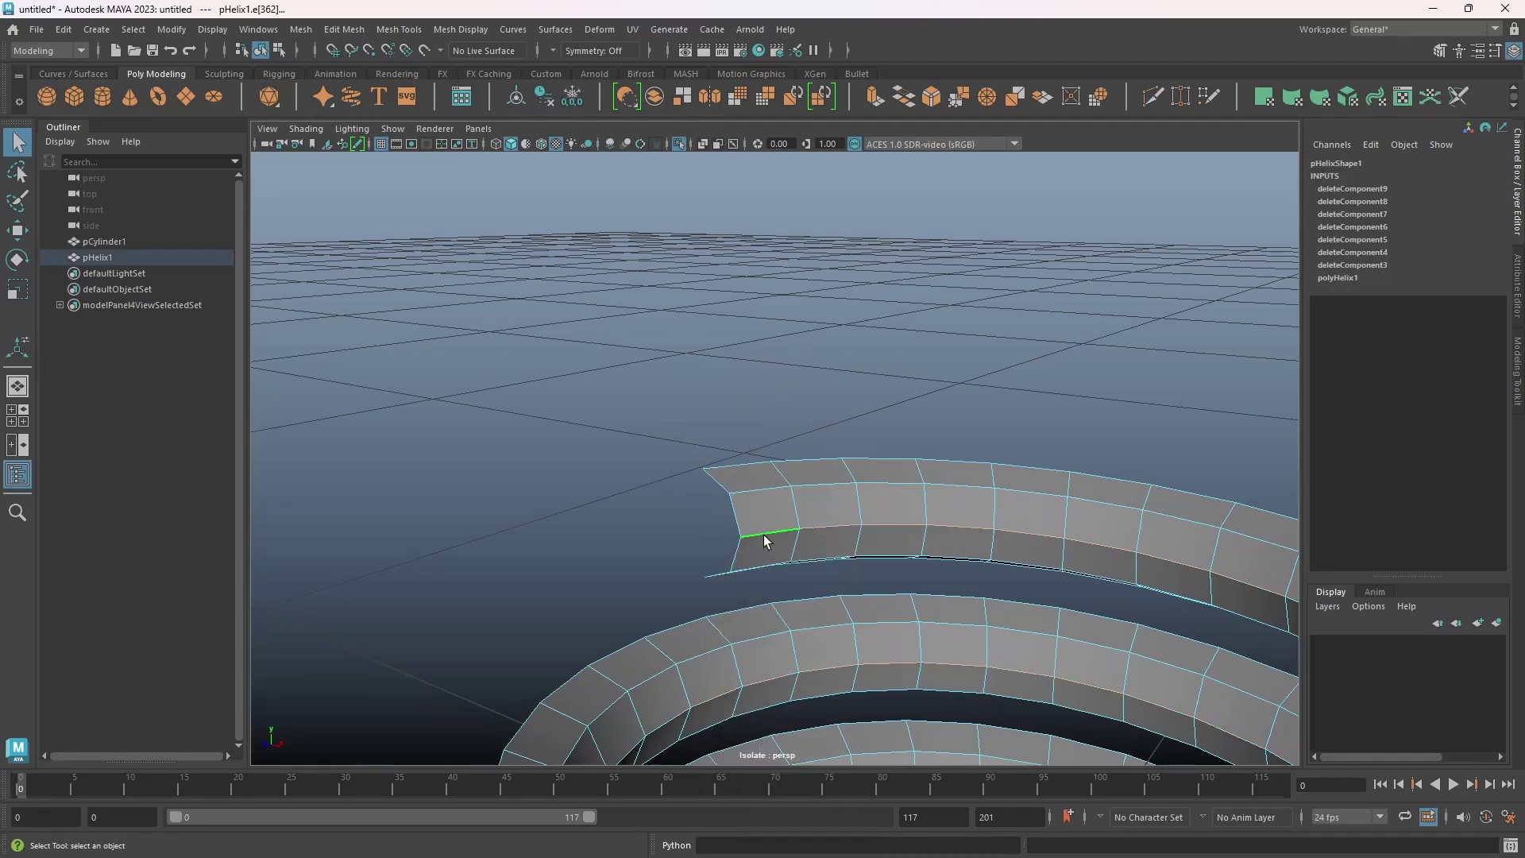
left_click_drag(764, 536, 784, 526, "alt")
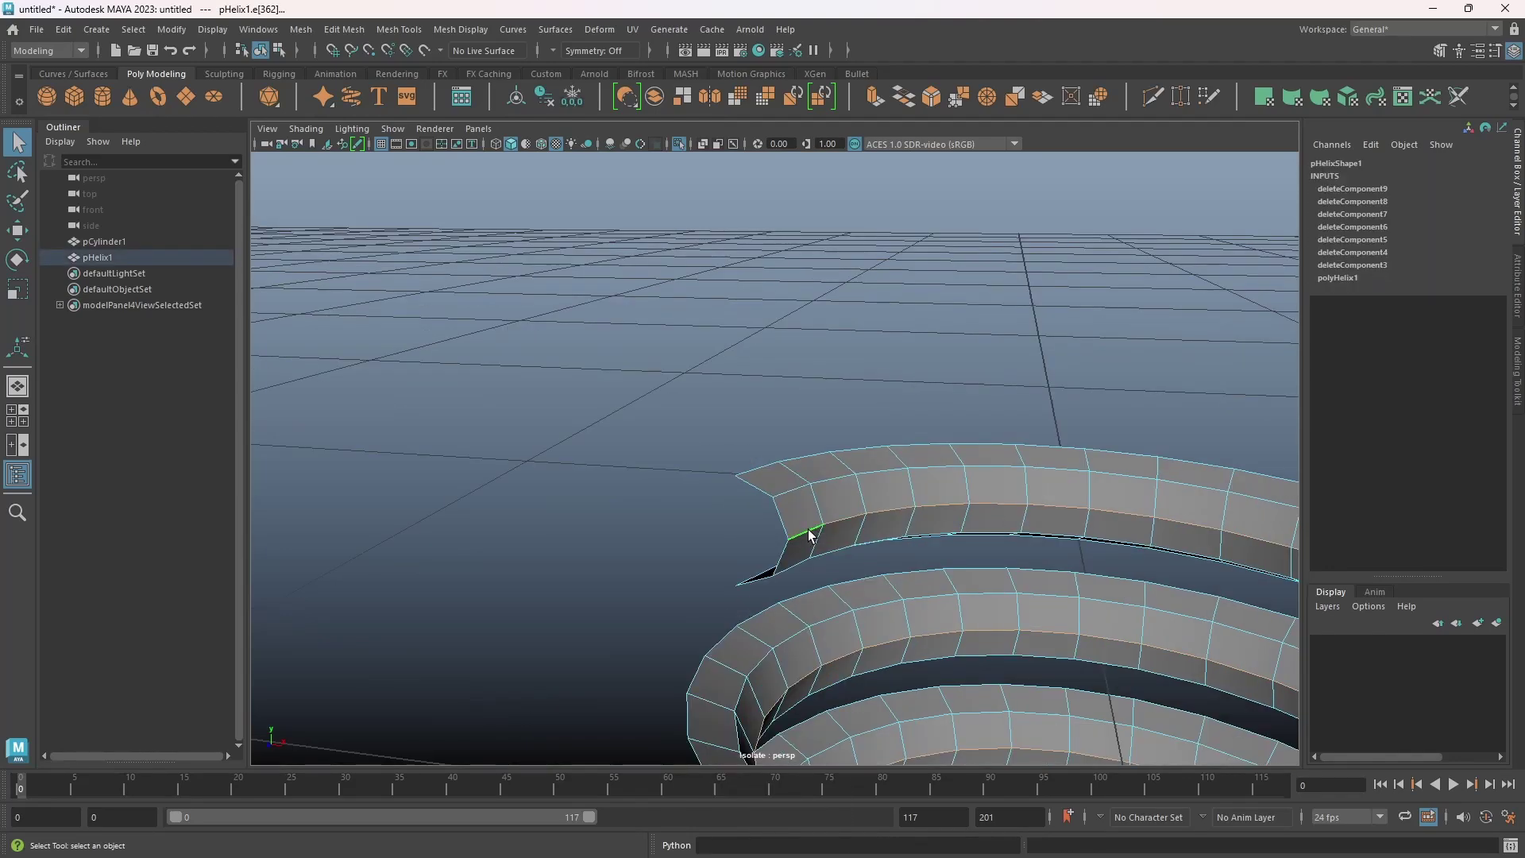
right_click(814, 517, "shift")
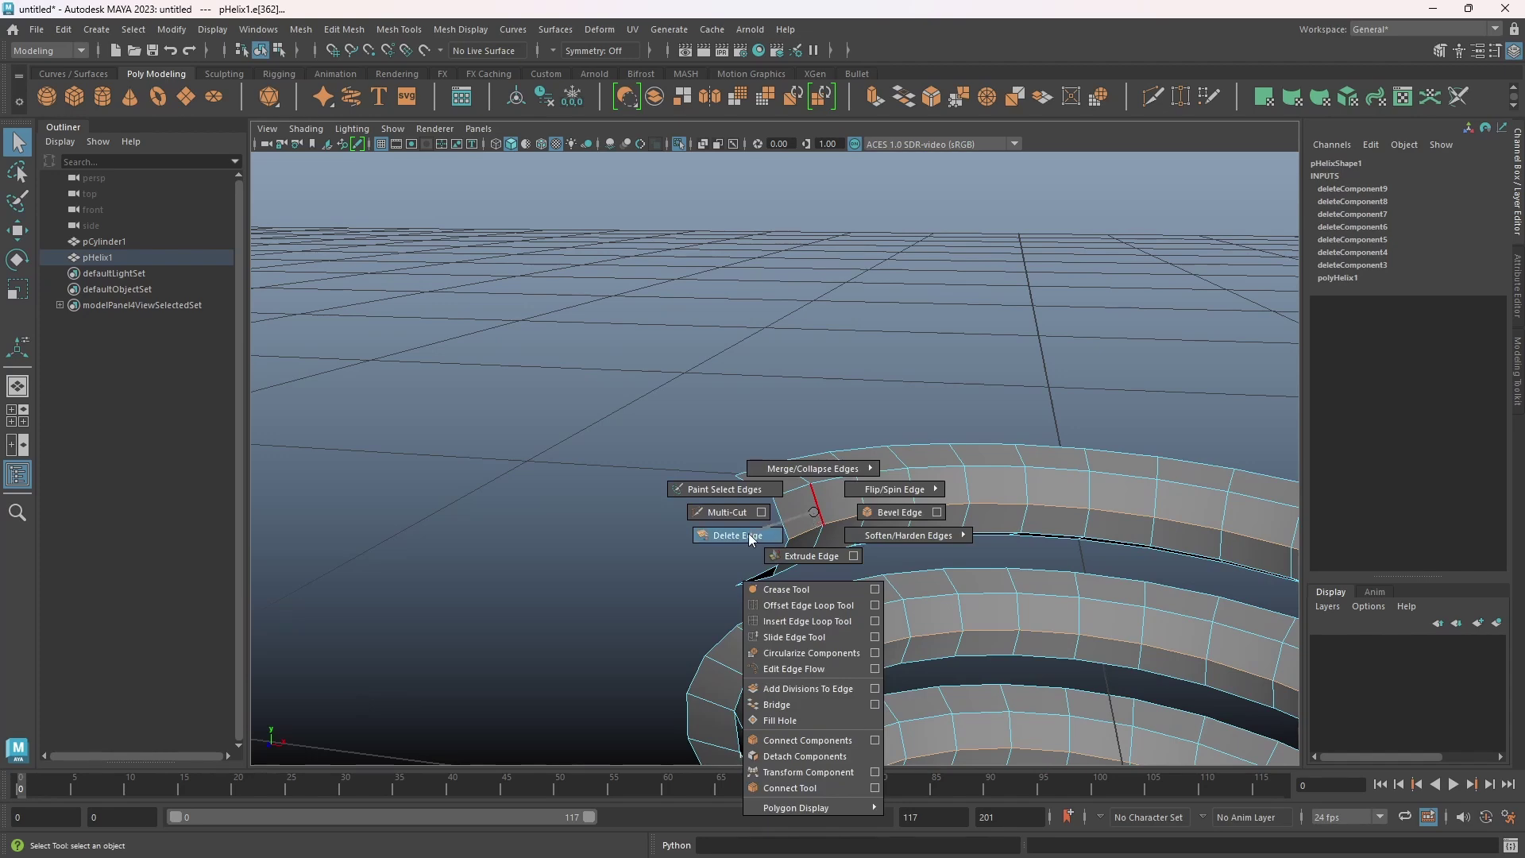
right_click_drag(814, 512, 750, 537, "shift")
left_click_drag(914, 592, 826, 569, "alt")
scroll(824, 568, "up", 1)
key("ctrl+z")
key("ctrl+z")
Remove the lower inner edge loop and its vertices with Delete Edge, after undoing a plain deletion of the same loop
double_click(798, 536)
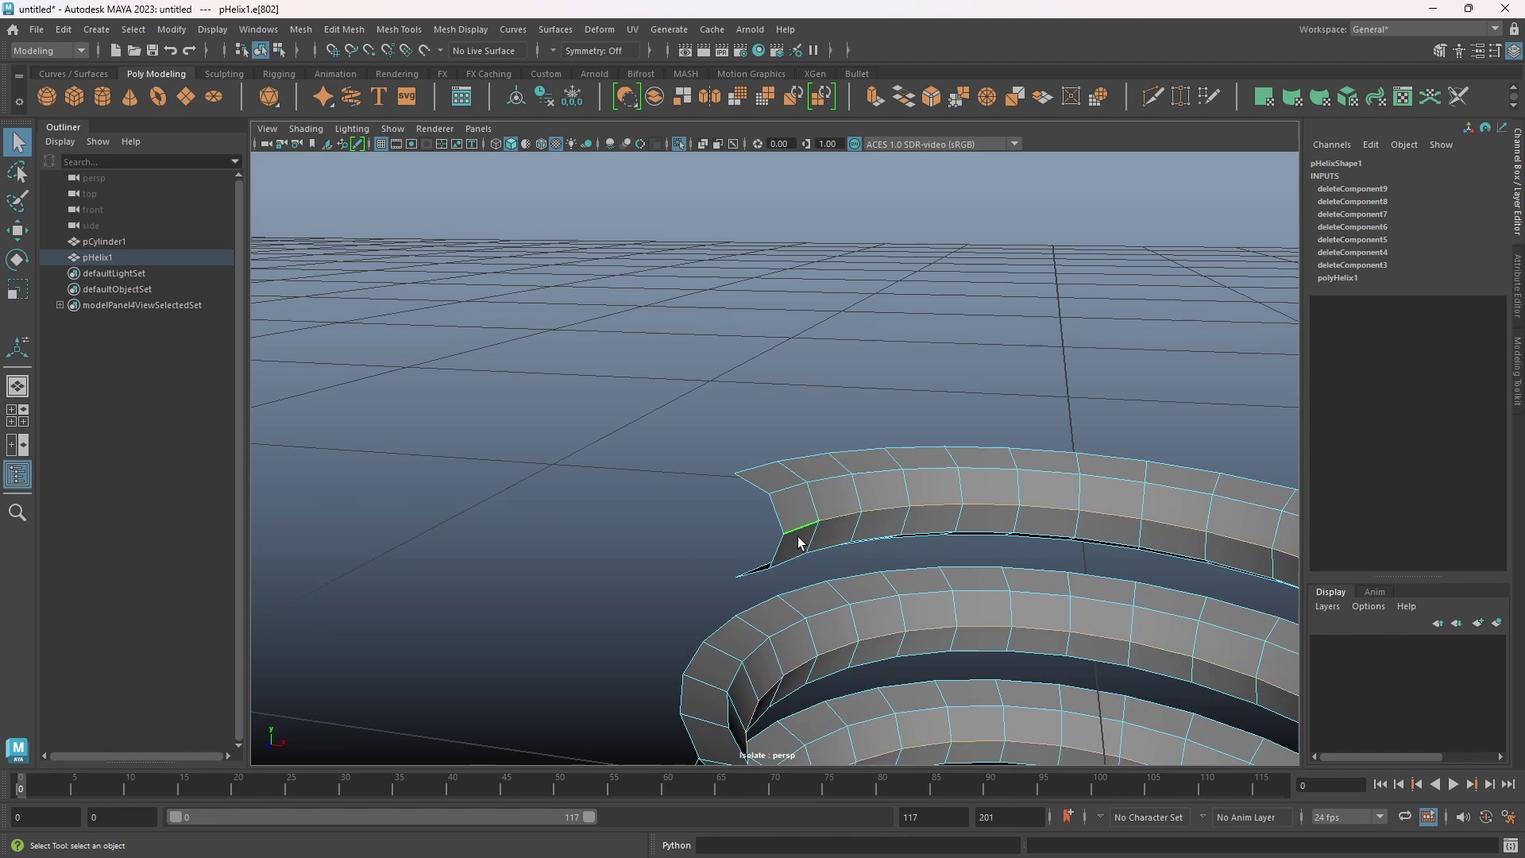
key("Delete")
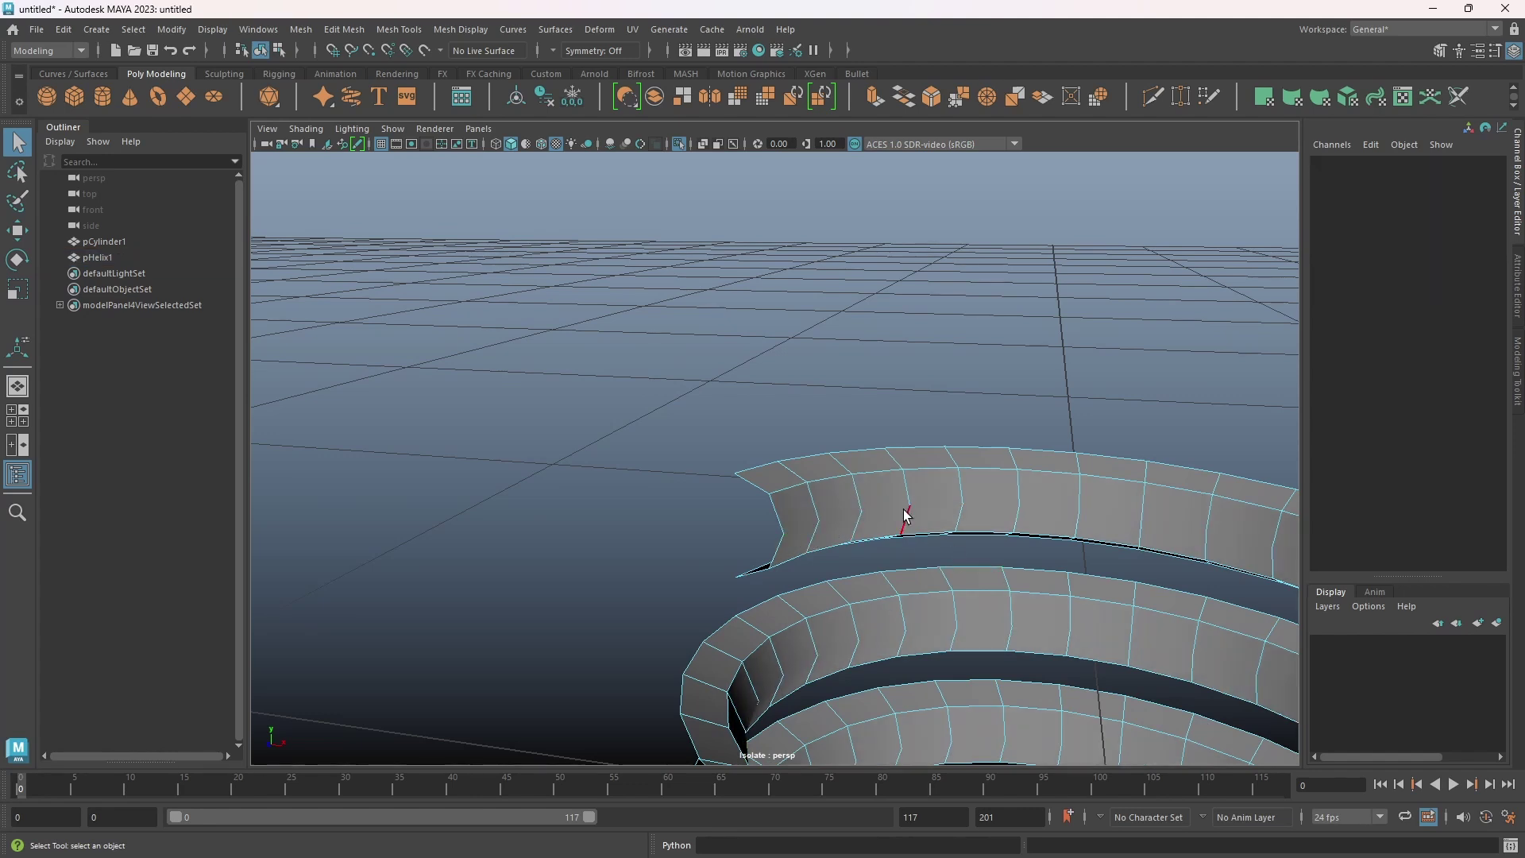
right_click_drag(895, 404, 833, 410)
key("ctrl+z")
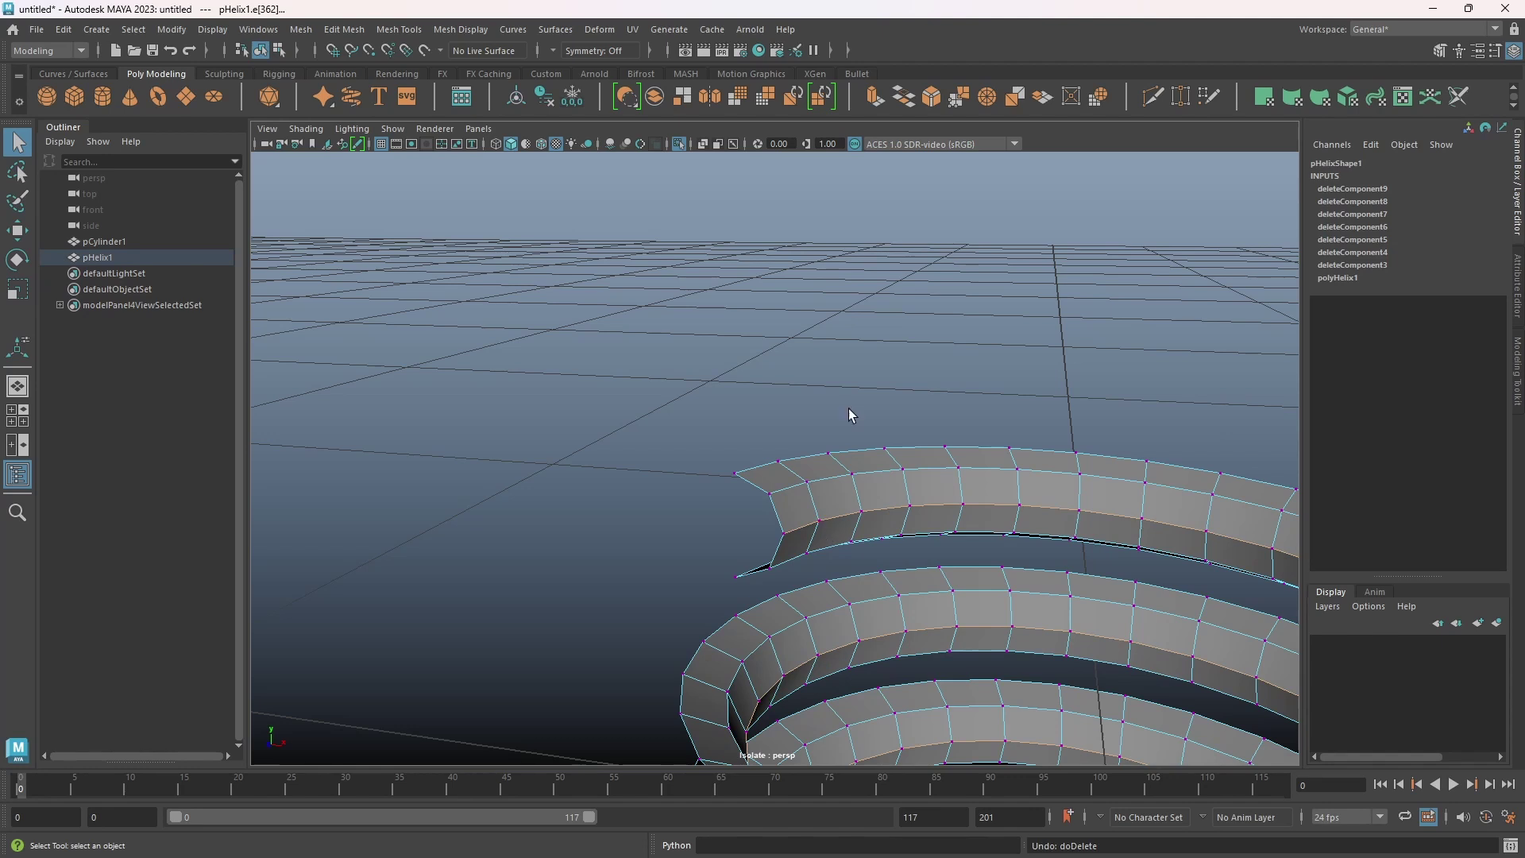
right_click_drag(846, 405, 850, 365)
right_click_drag(864, 496, 800, 523, "shift")
left_click_drag(926, 588, 927, 581, "alt")
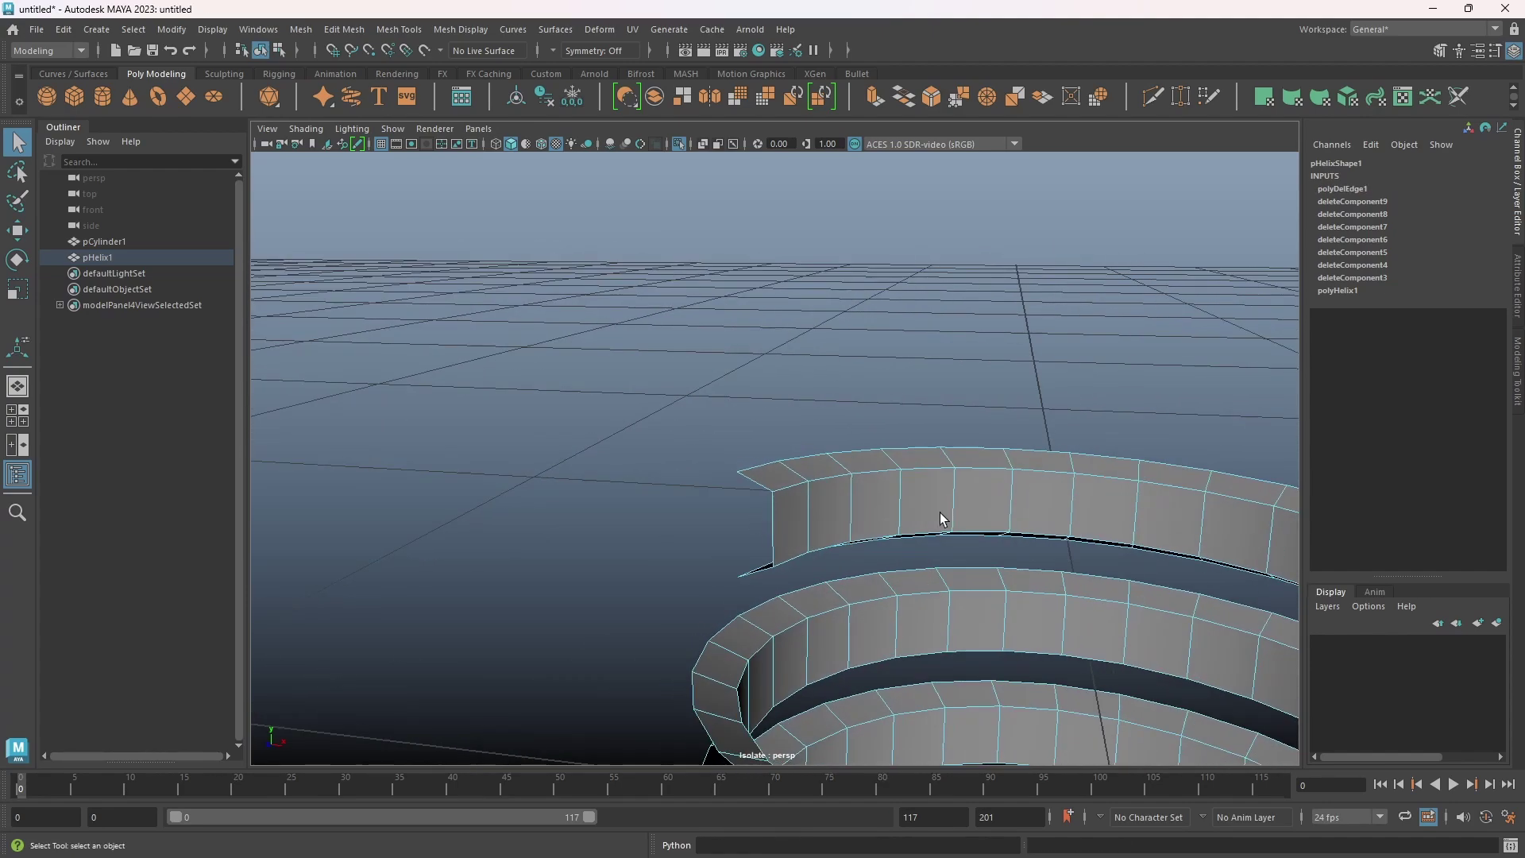
Slide the helix's upper inner edge loop down and its lower one up to narrow the thread's inner face
middle_click_drag(1082, 524, 998, 546, "alt")
left_click_drag(999, 551, 958, 559, "alt")
double_click(739, 458)
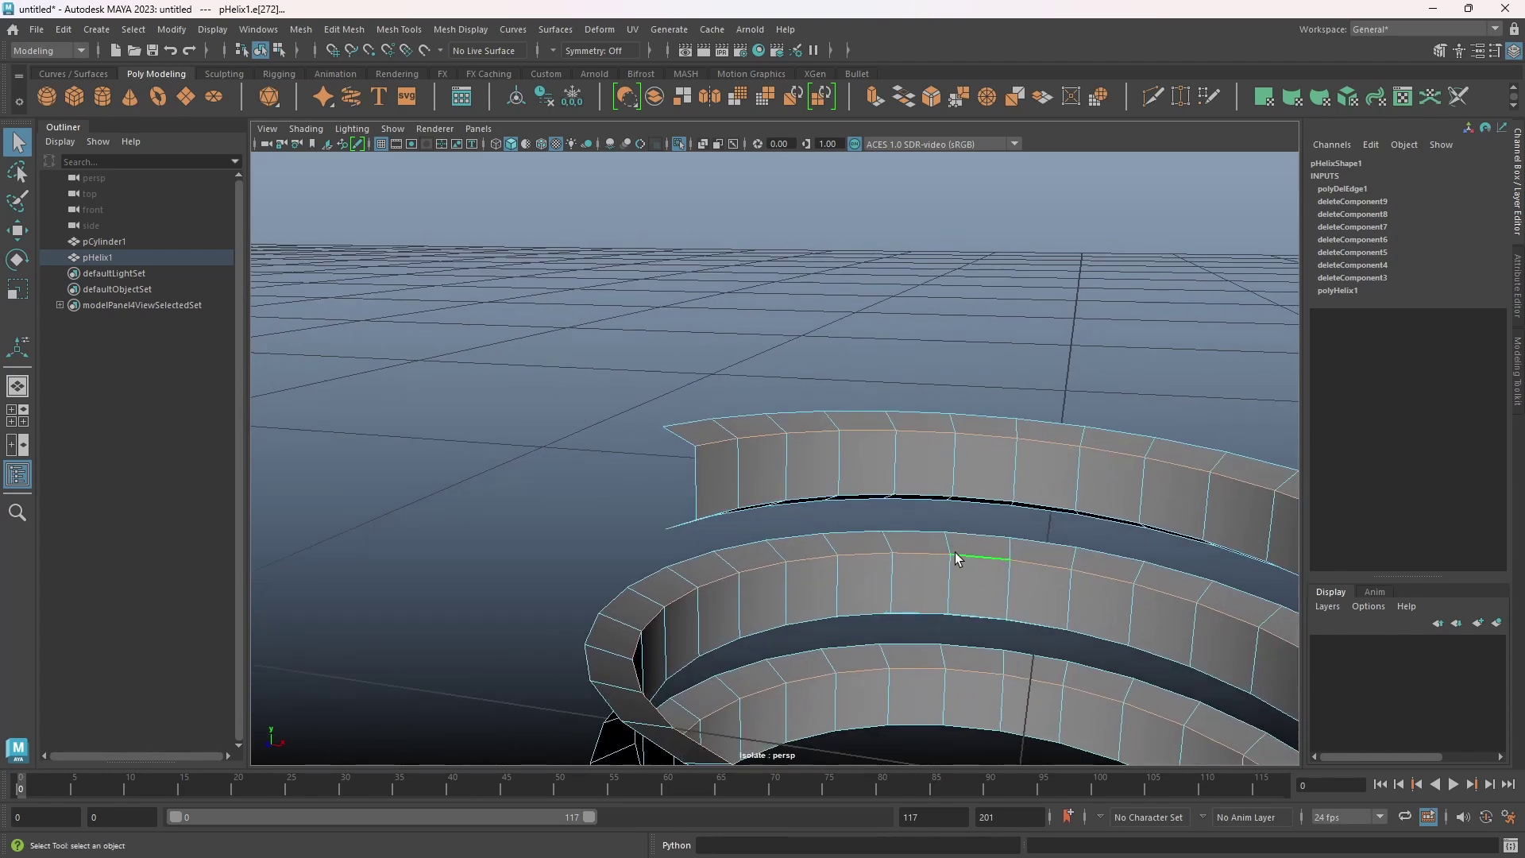
key("w")
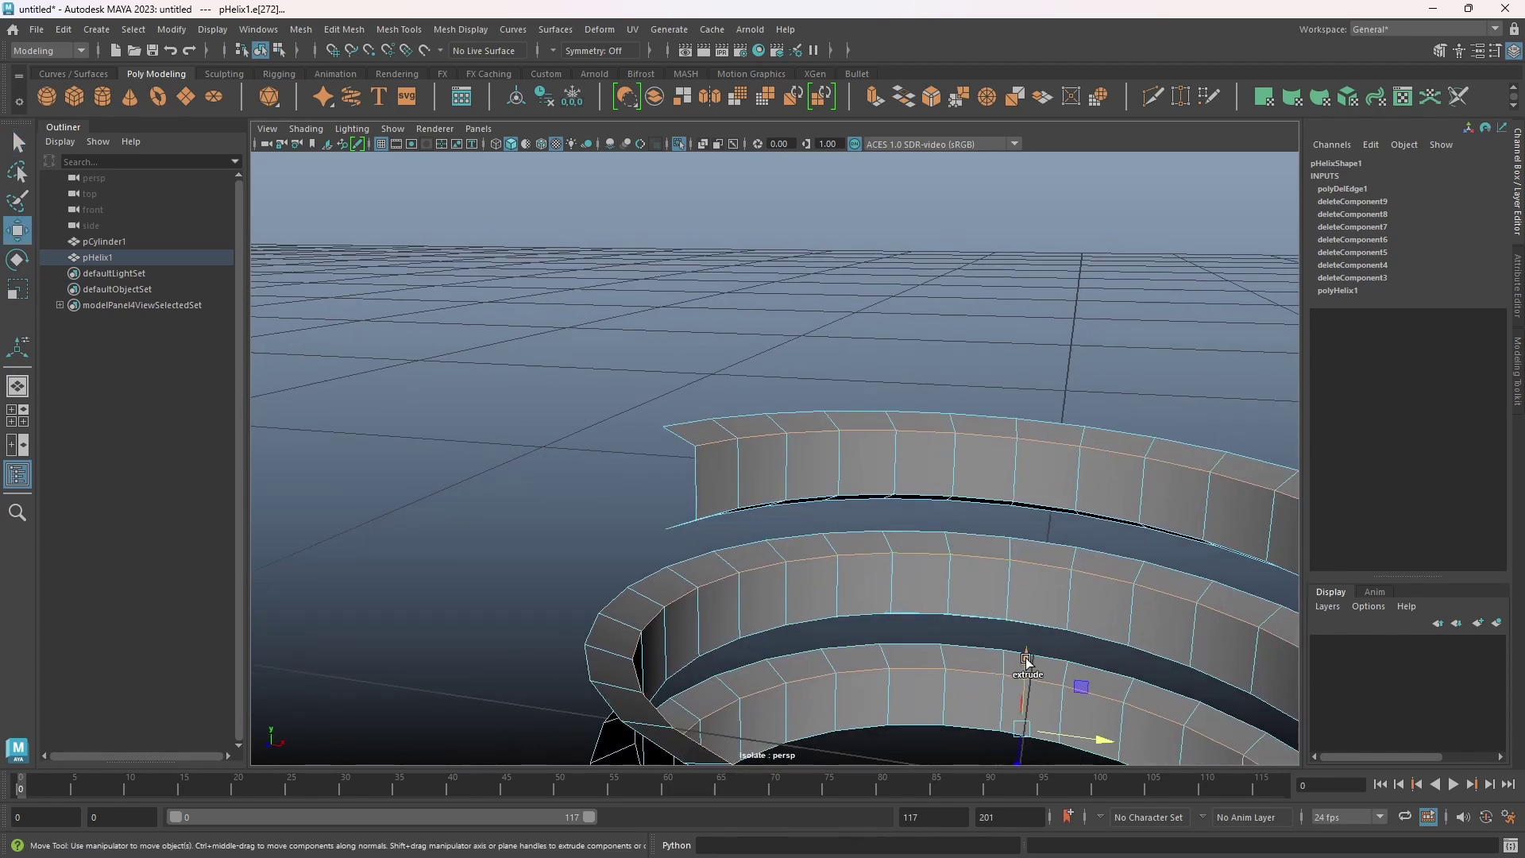
left_click_drag(1019, 663, 1019, 685, "ctrl+shift")
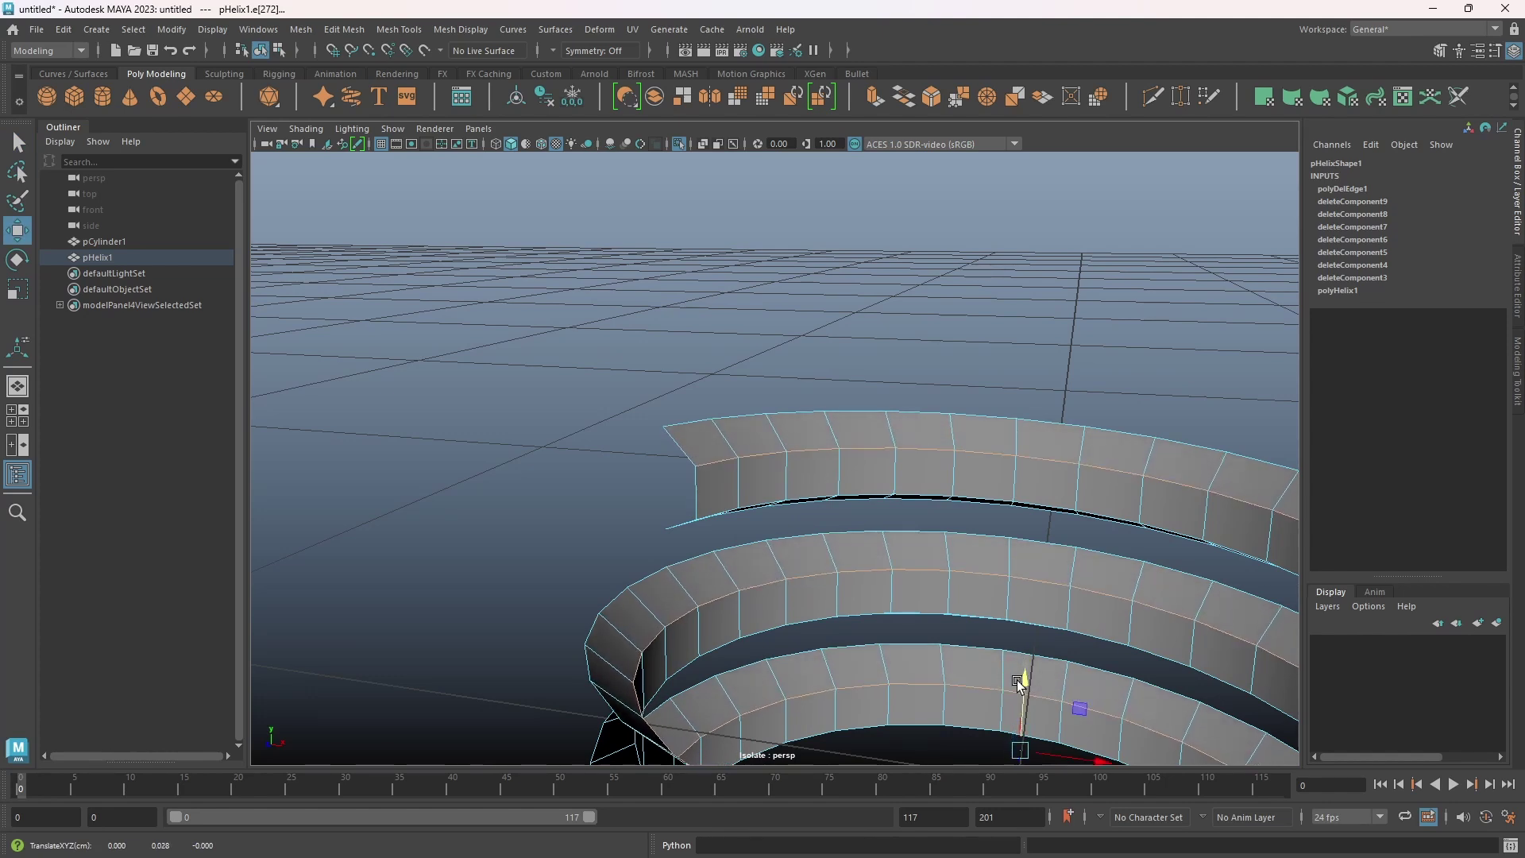
double_click(719, 509)
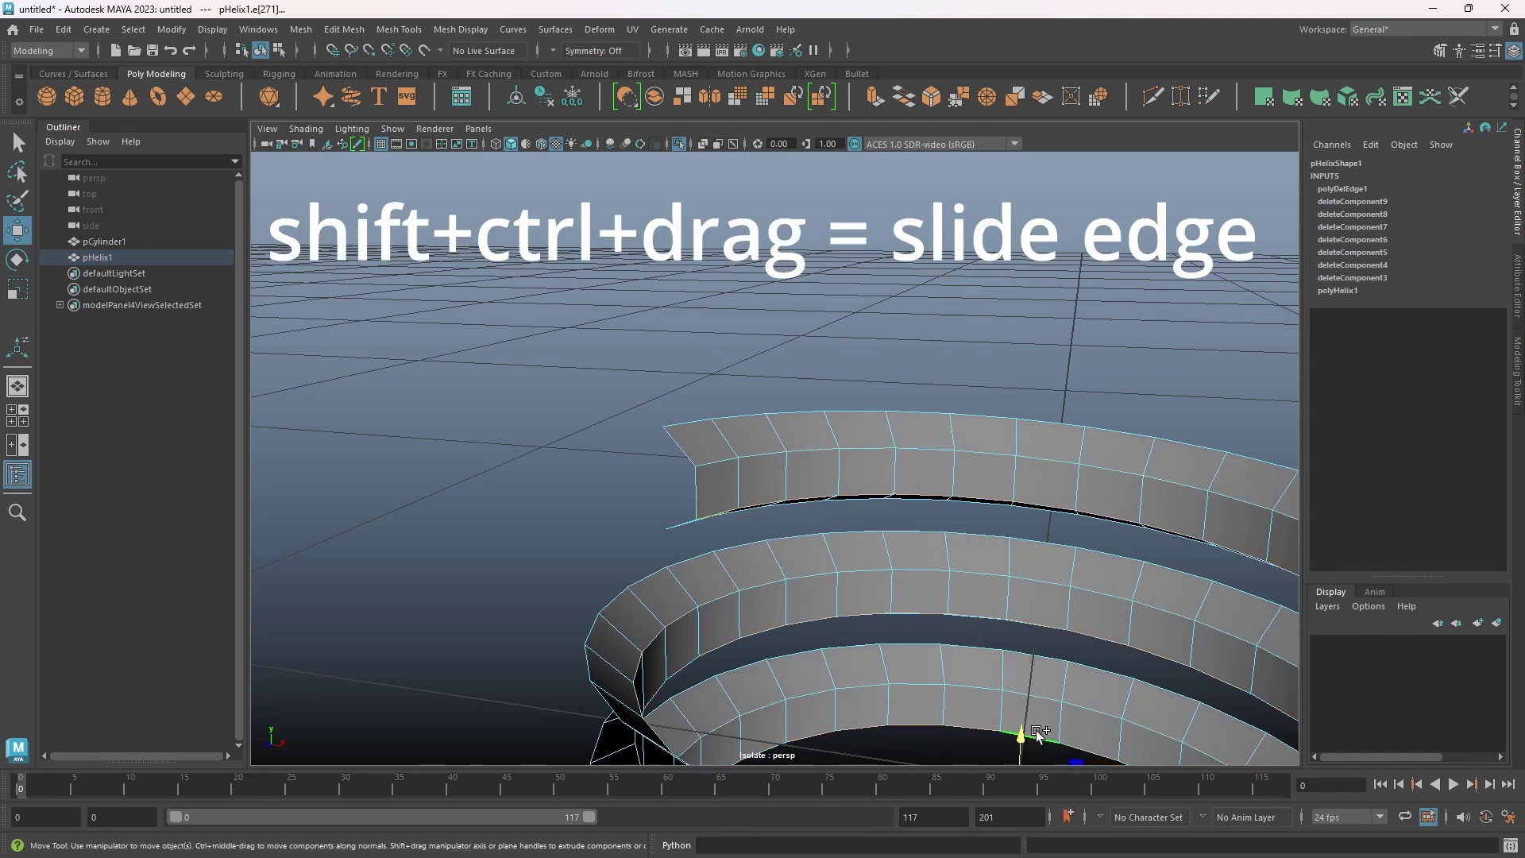
left_click_drag(1019, 739, 1019, 722, "ctrl+shift")
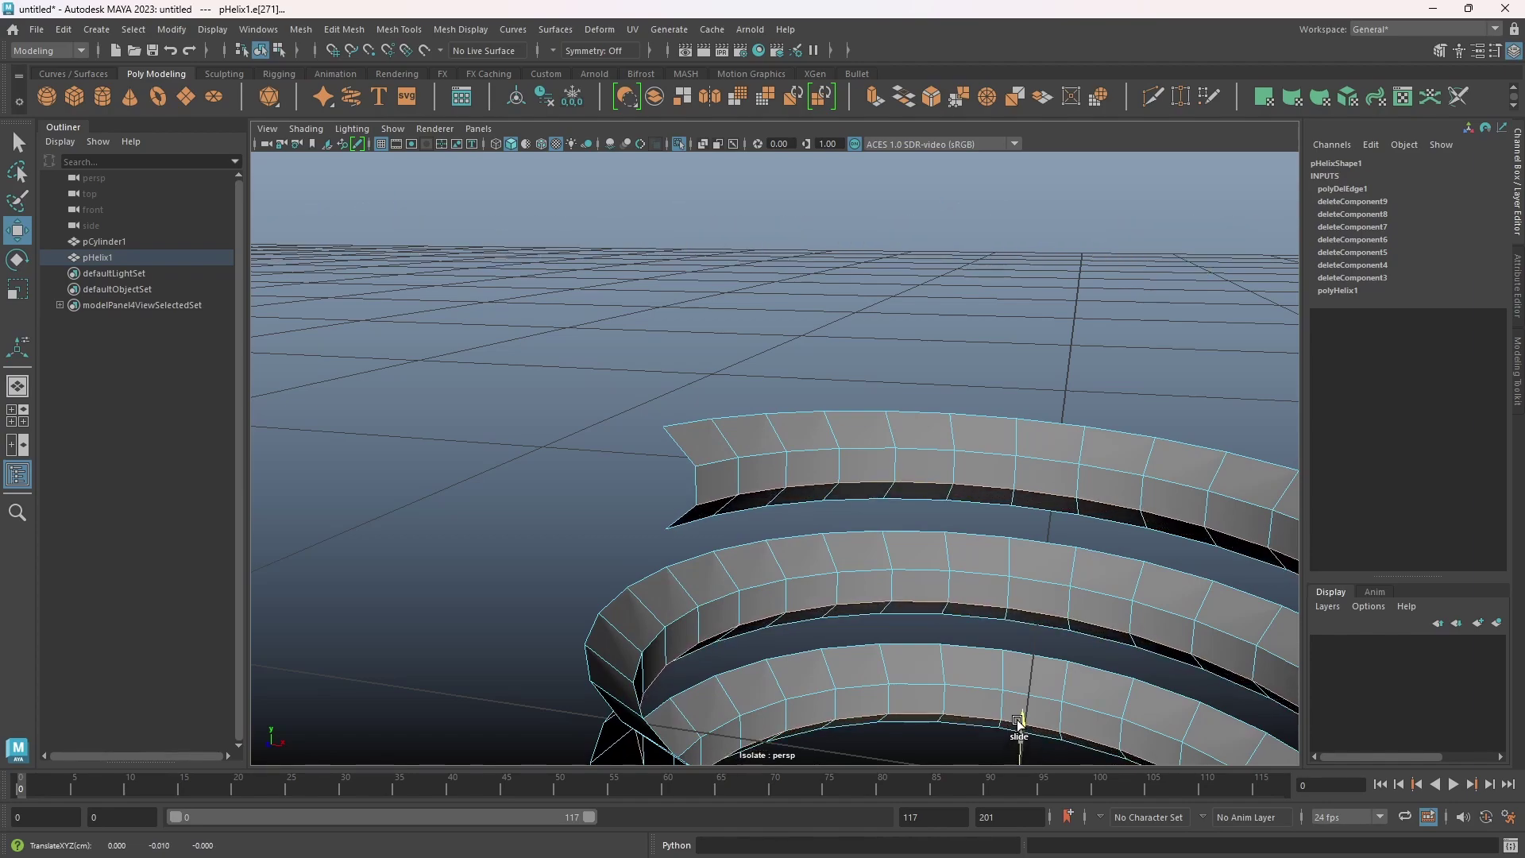
Bridge the border edges of the helix's upper end and the coil directly below it
left_click_drag(891, 552, 721, 427, "alt")
left_click_drag(725, 528, 671, 634, "alt")
left_click(717, 501)
left_click(713, 526, "shift")
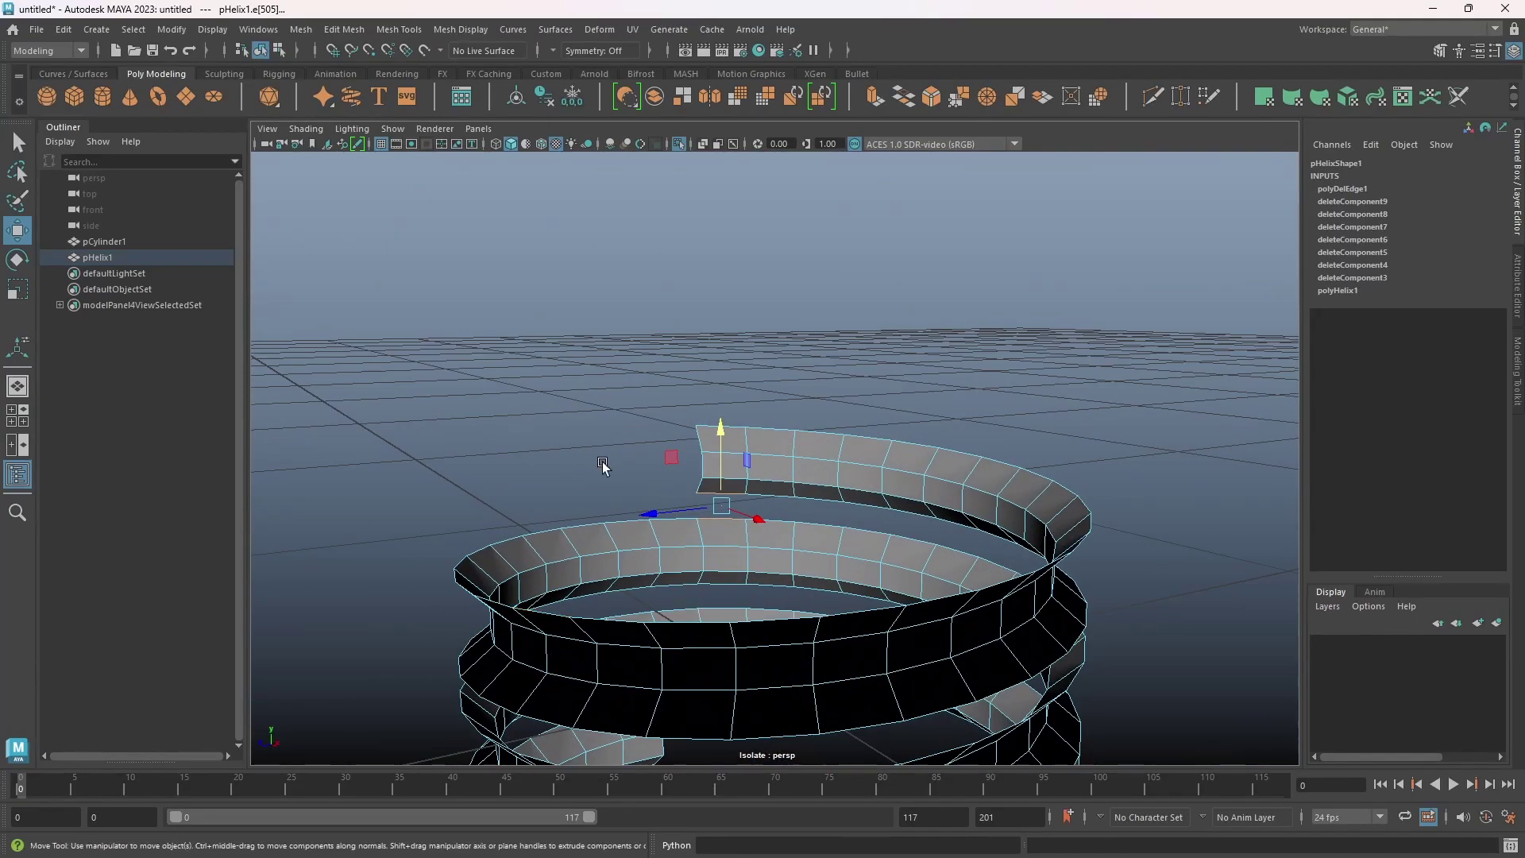
right_click_drag(602, 466, 727, 588, "alt")
left_click_drag(725, 588, 674, 368, "alt")
left_click(904, 97)
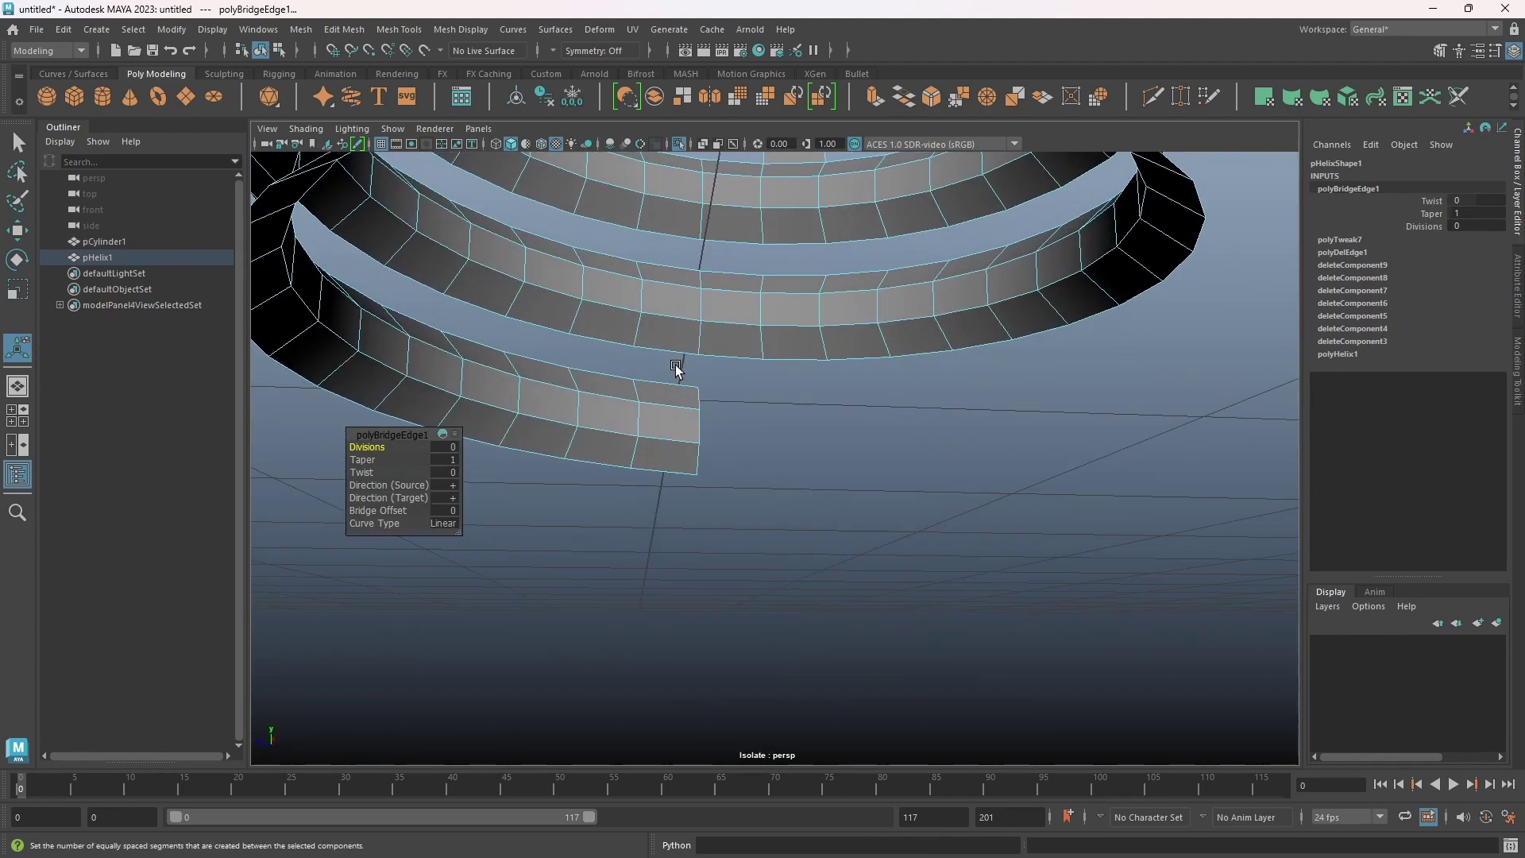
Bridge the border edges of the helix's lower end and the coil directly above it
left_click(670, 381)
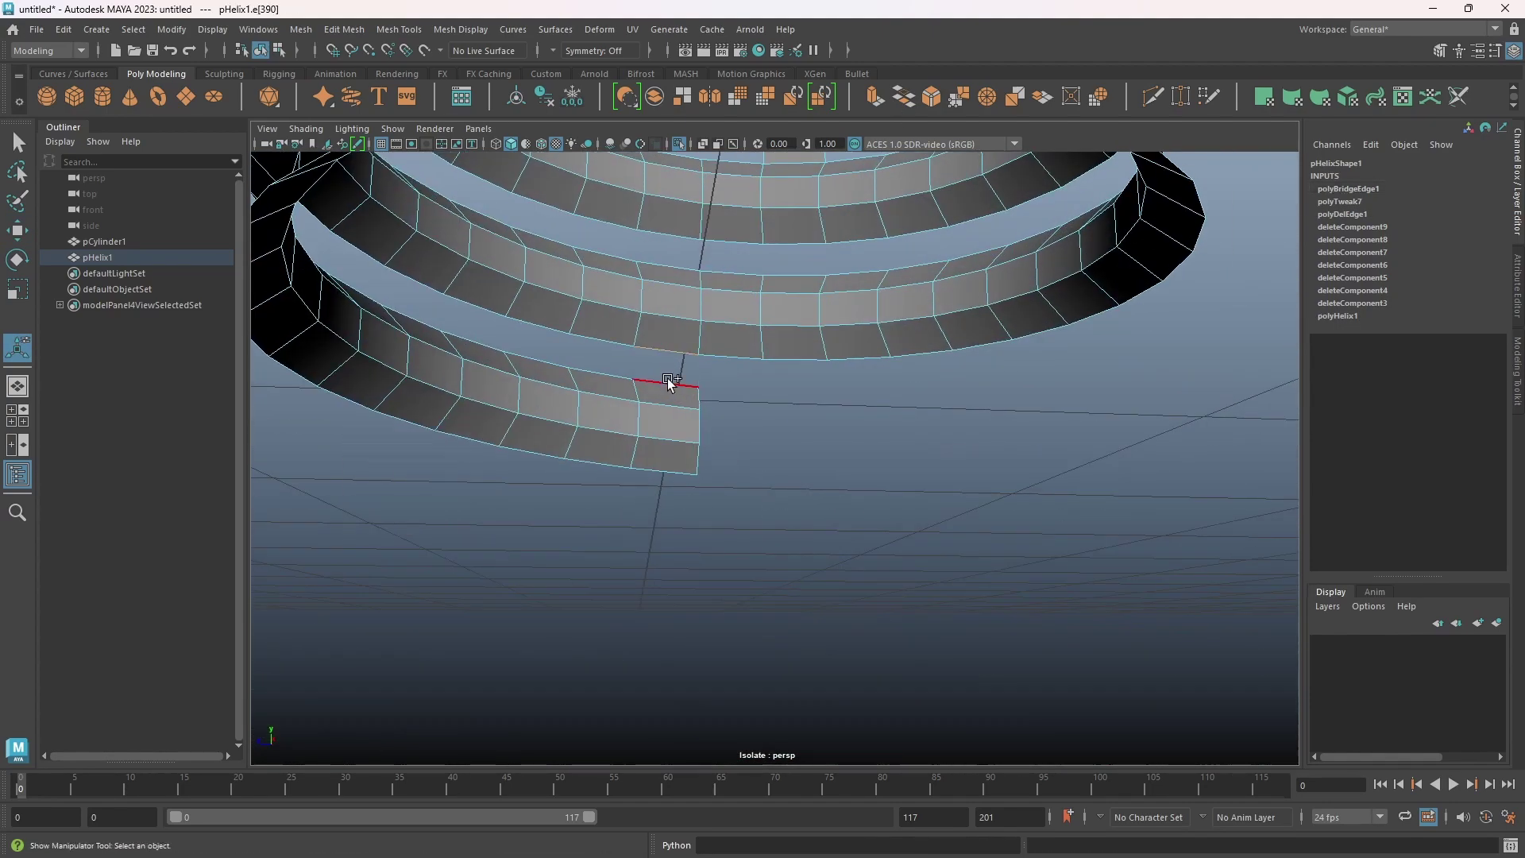
left_click(904, 98)
left_click_drag(775, 497, 656, 540, "alt")
left_click_drag(680, 463, 674, 429, "alt")
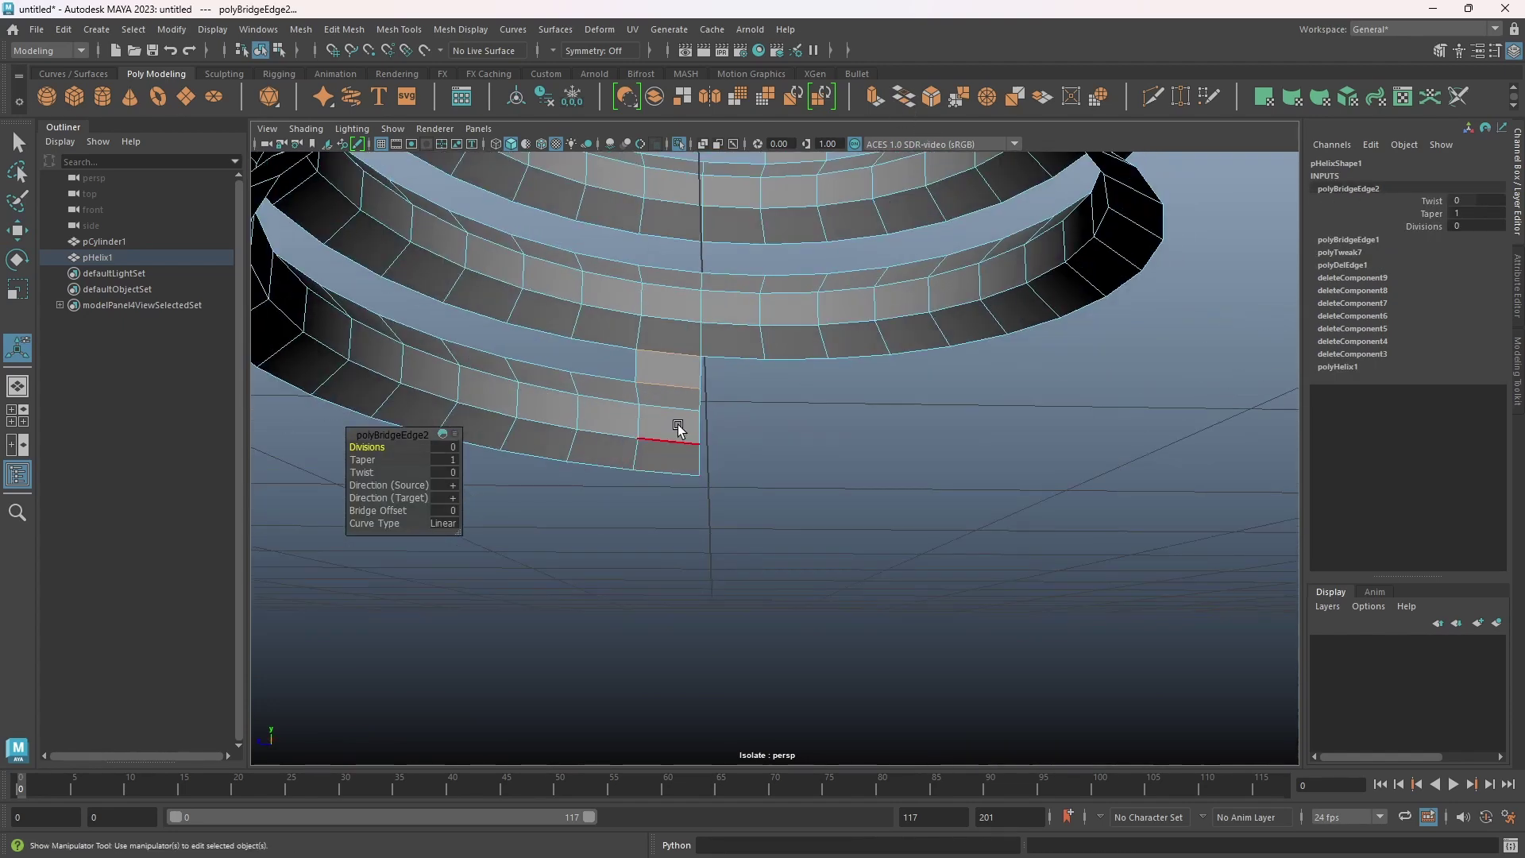
Bridge the remaining open border edges between neighbouring coils along the whole length of the helix
left_click(604, 346)
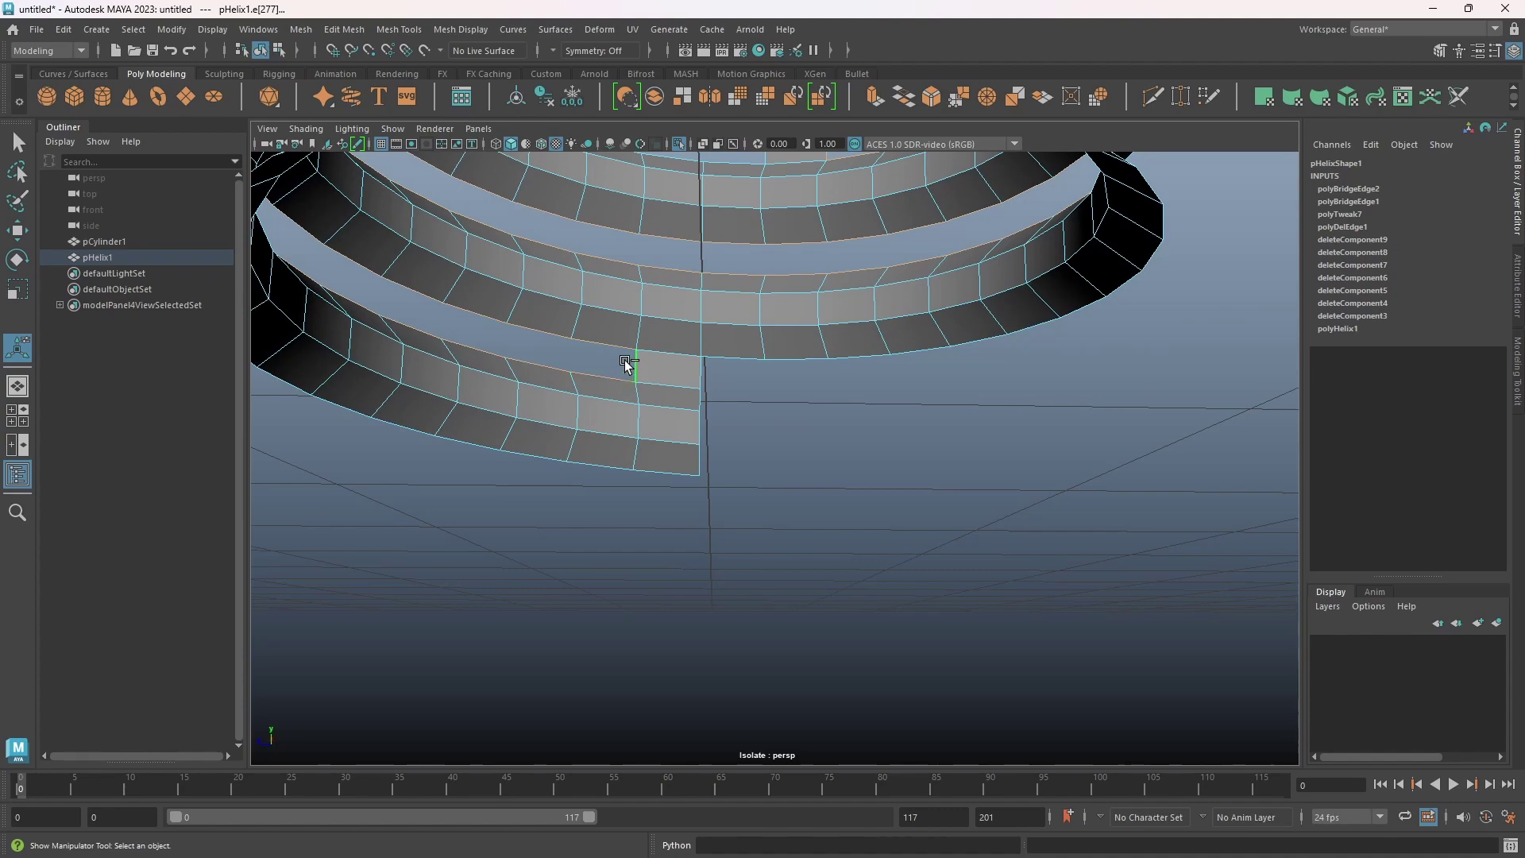
left_click_drag(656, 365, 789, 427, "alt")
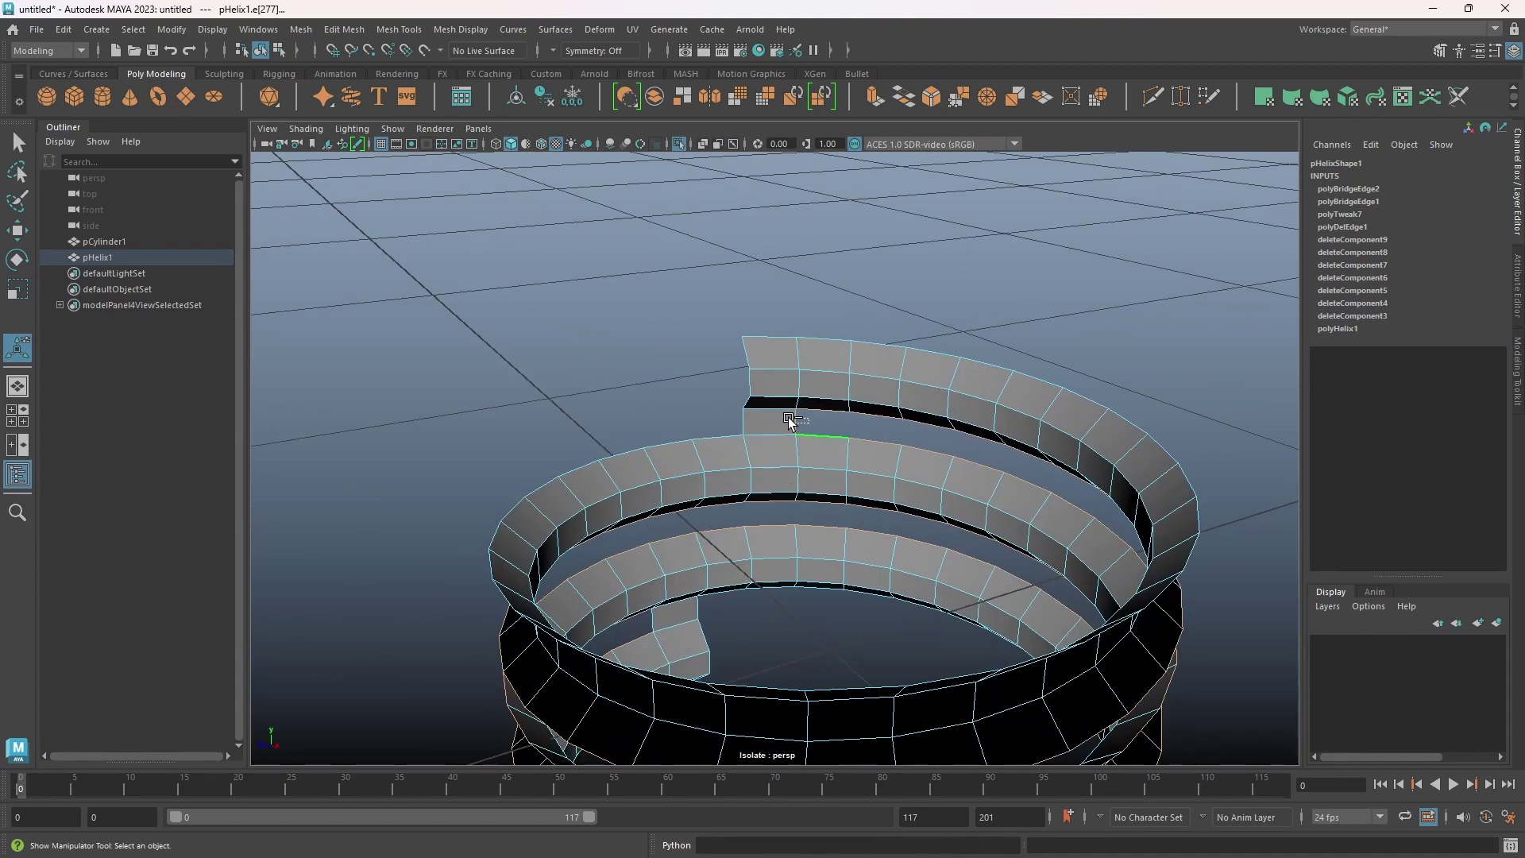
left_click(908, 109)
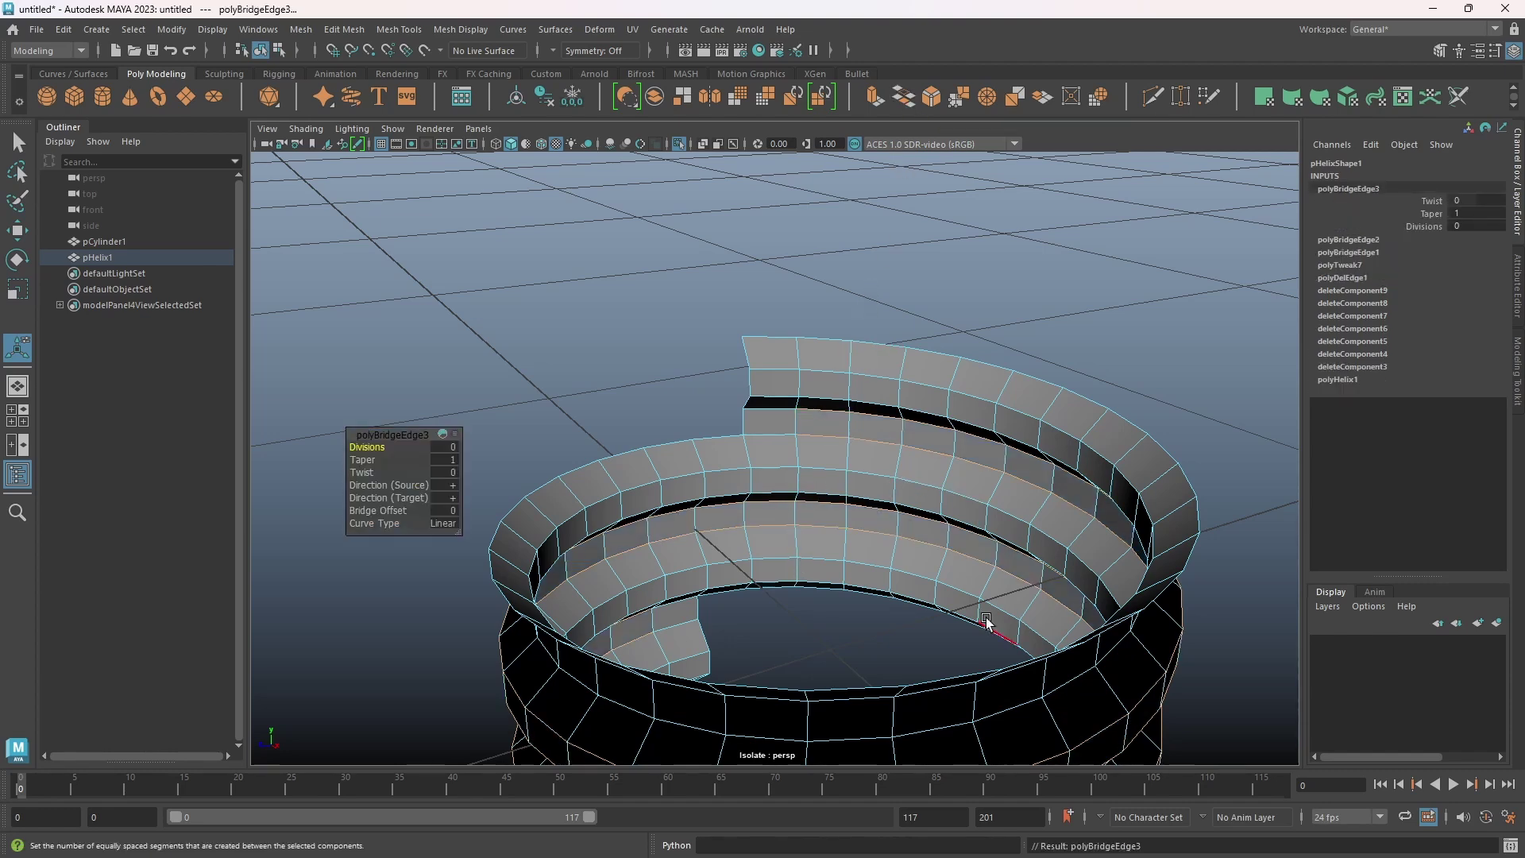
left_click_drag(1021, 623, 769, 388, "alt")
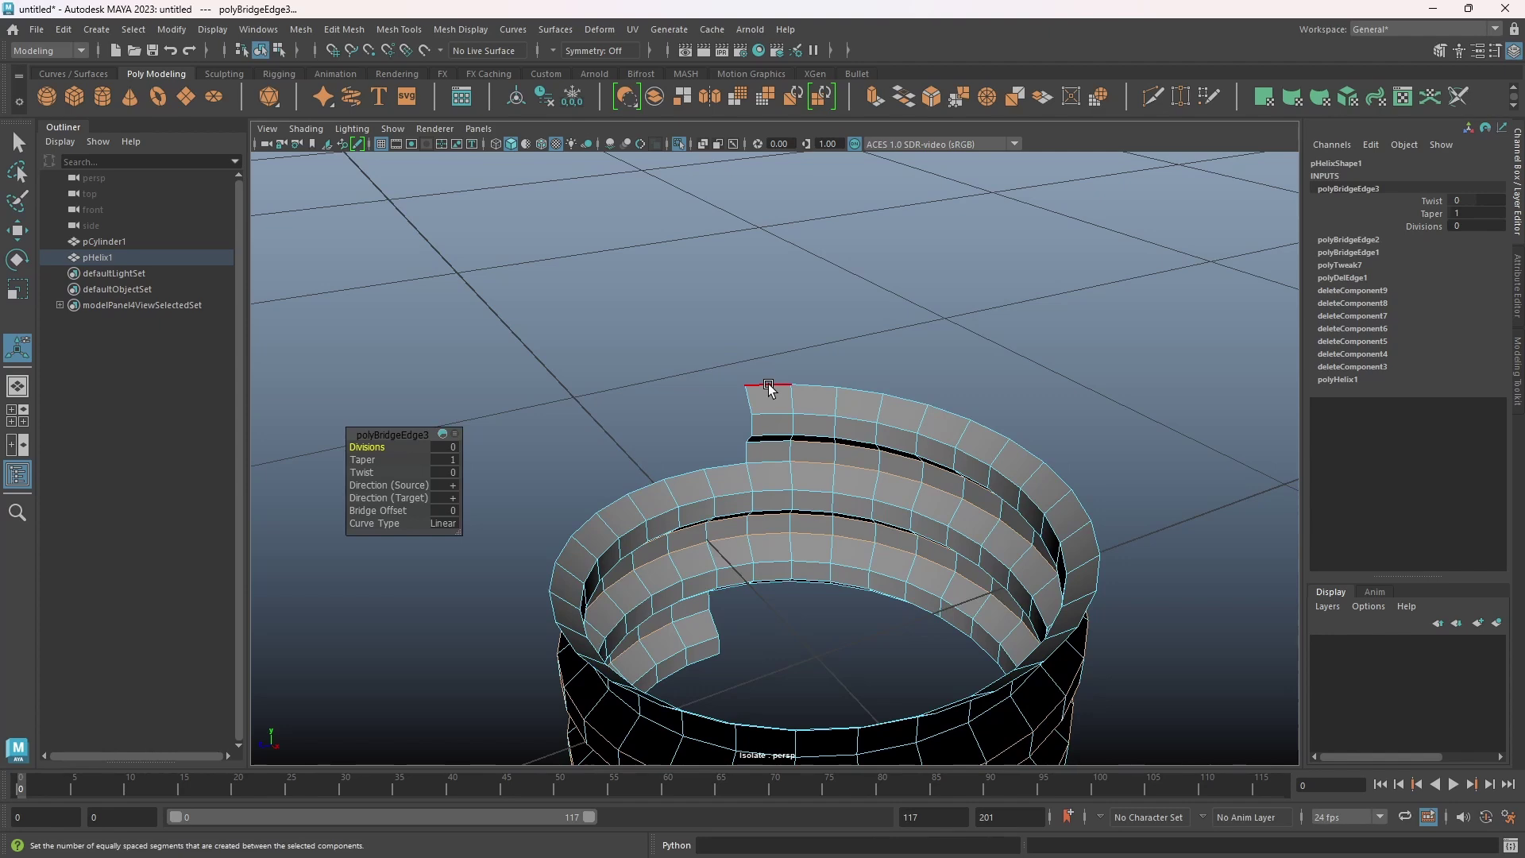
Extrude the helix's top border edges upward, leaving out the edges of its open end, and scale them vertically into a level rim
left_click(769, 387)
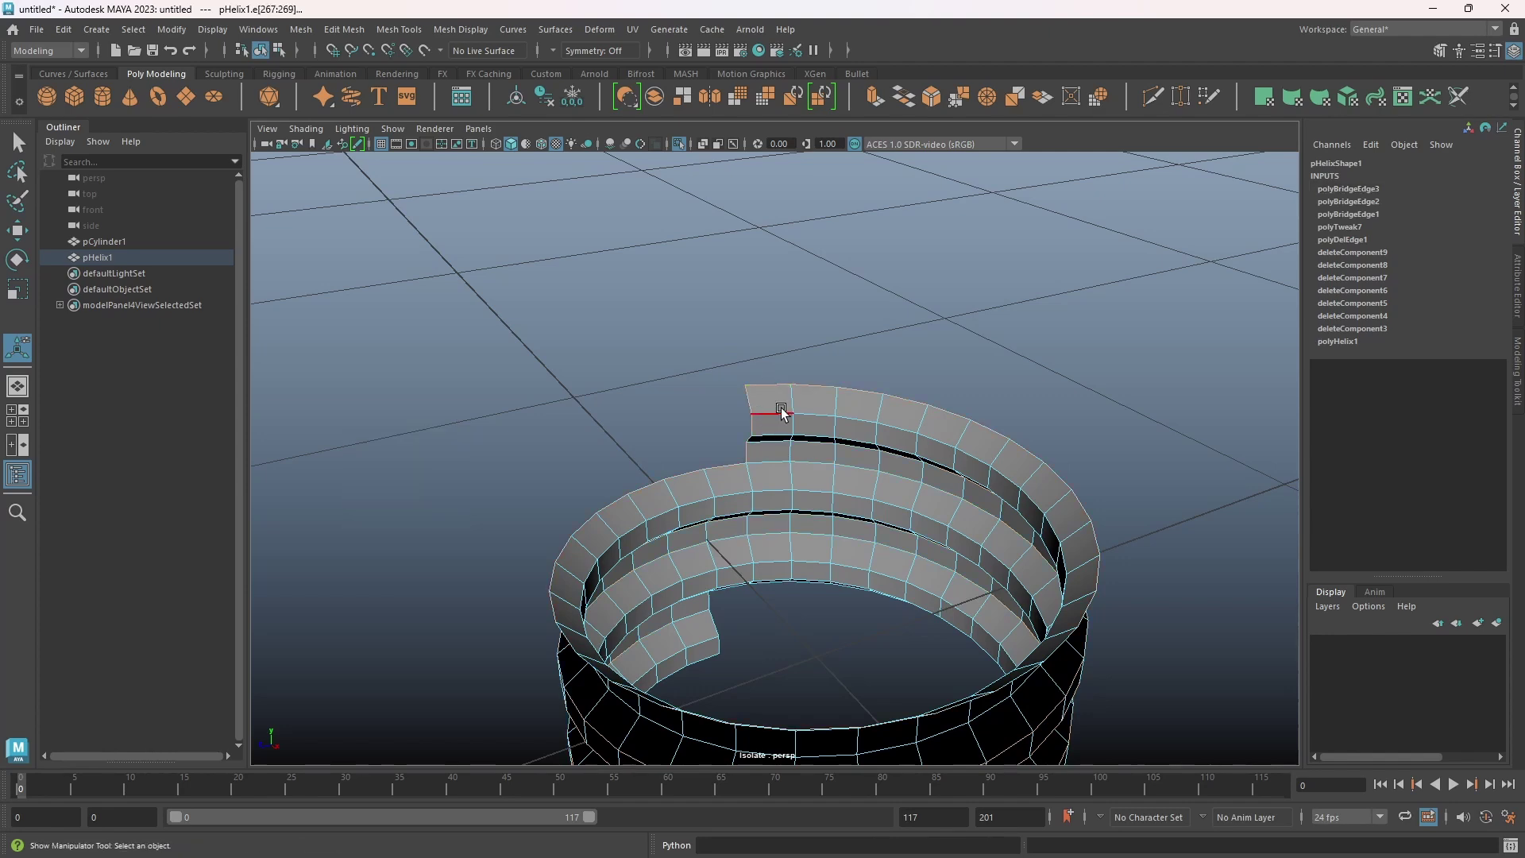
left_click_drag(851, 537, 782, 479, "alt")
scroll(760, 463, "up", 3)
left_click_drag(703, 389, 757, 454)
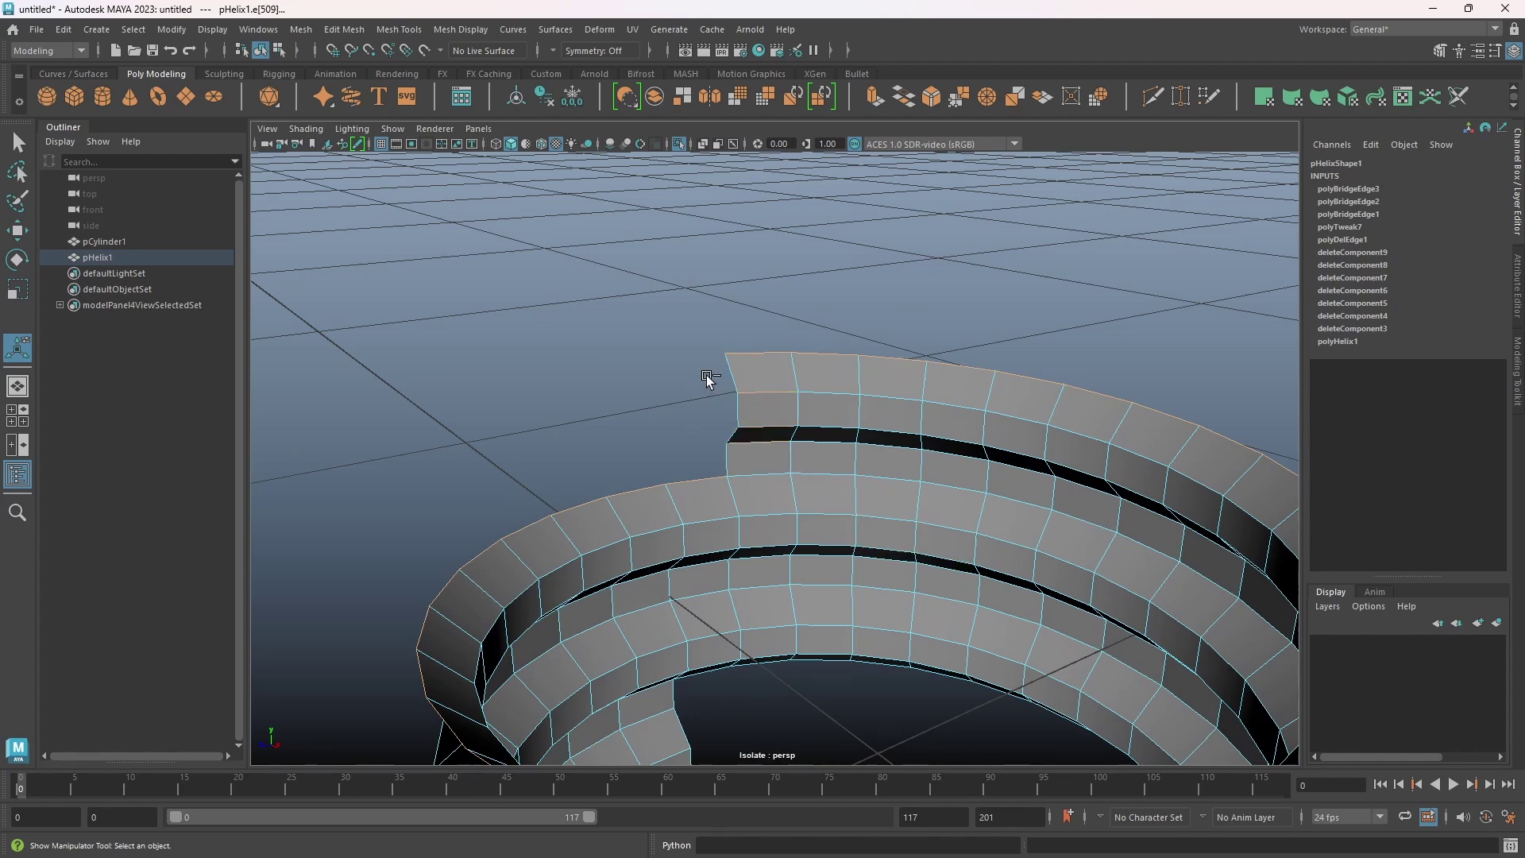
left_click_drag(707, 376, 771, 456)
key("ctrl+e")
left_click_drag(891, 469, 898, 253)
key("r")
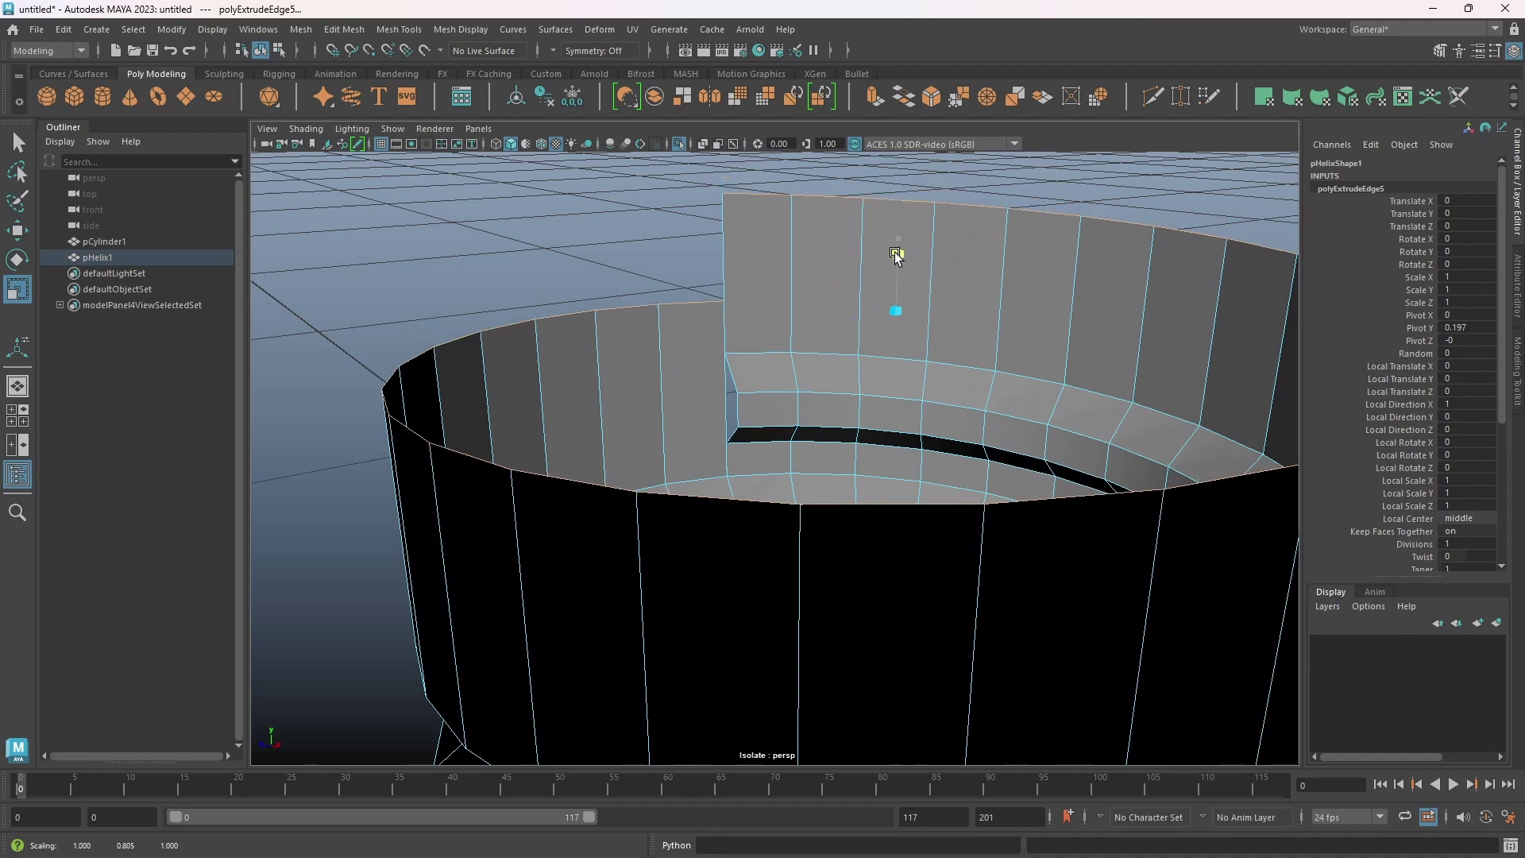
left_click_drag(878, 428, 878, 460)
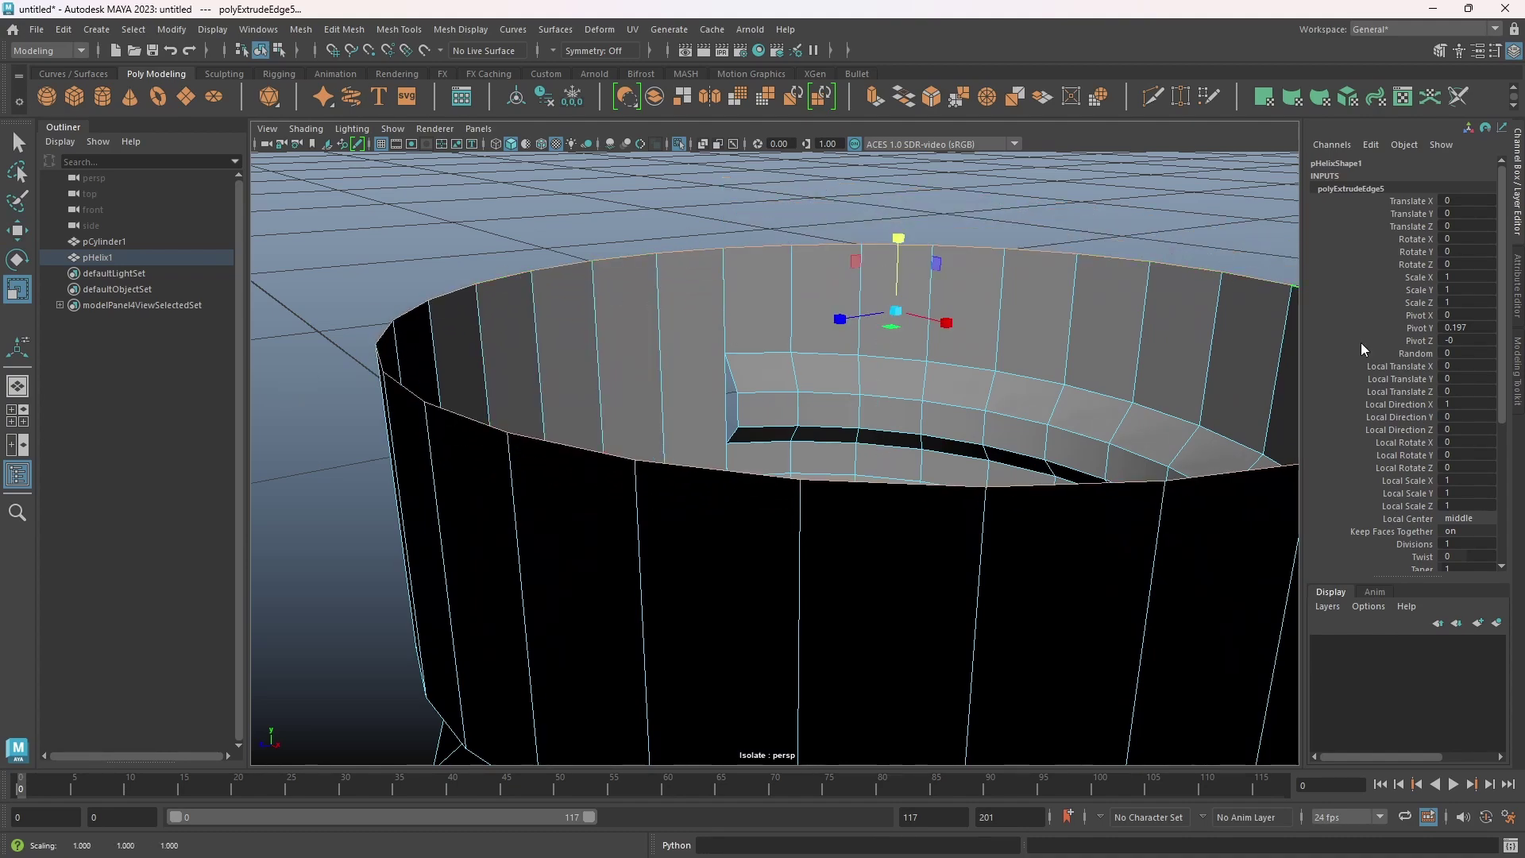
Extrude the helix's bottom border edges downward without the open end's edges, and scale them vertically into a level rim
scroll(798, 499, "down", 3)
left_click_drag(798, 500, 698, 456, "alt")
double_click(822, 343)
scroll(834, 535, "up", 3)
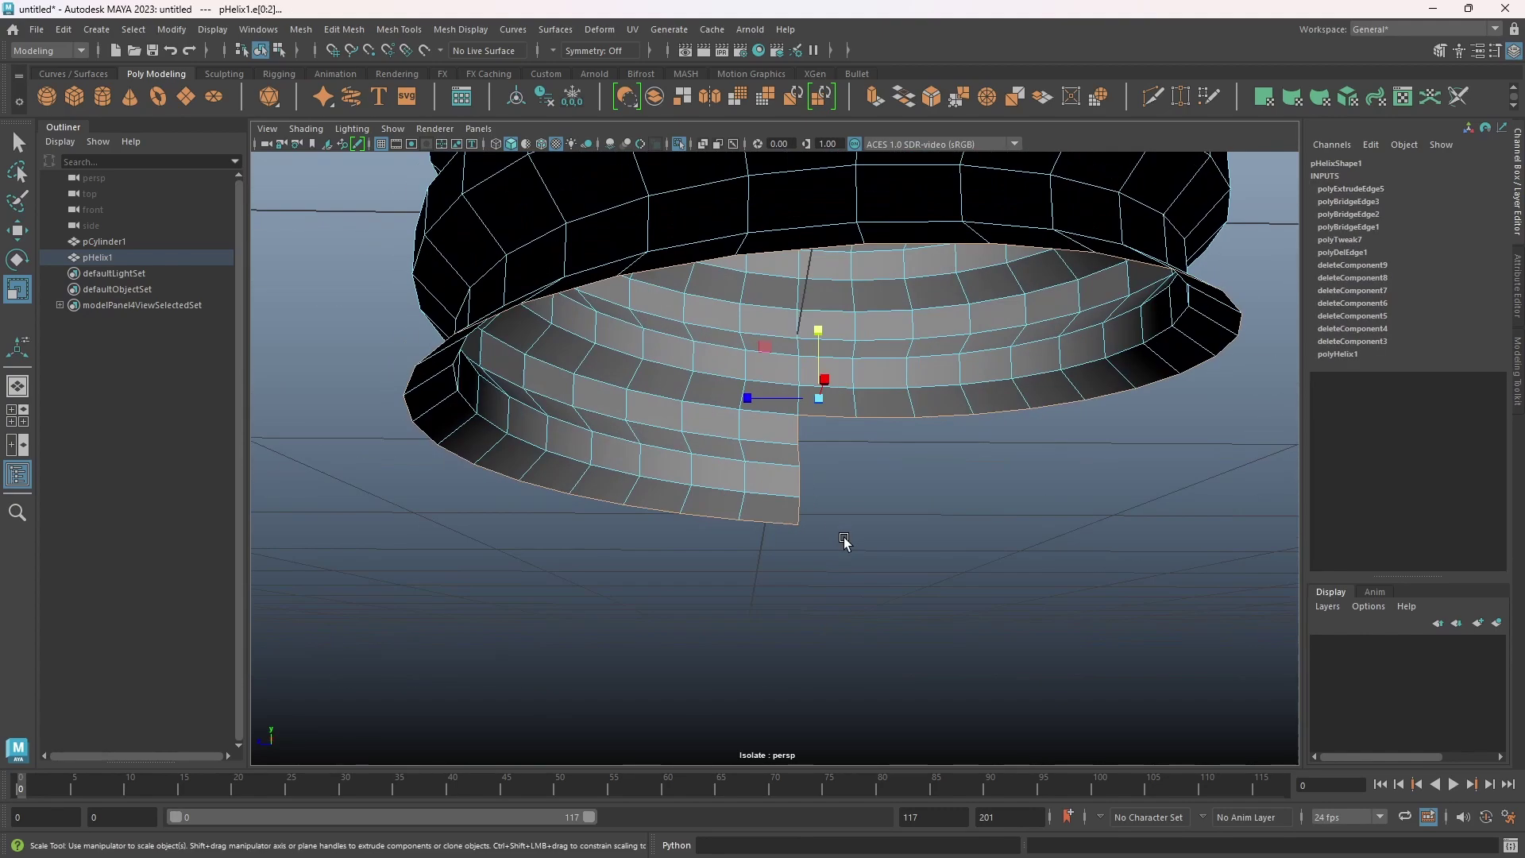
mouse_move(822, 516)
left_mouse_down("ctrl")
mouse_move(769, 486)
mouse_move(757, 429)
left_mouse_up("ctrl")
key("w")
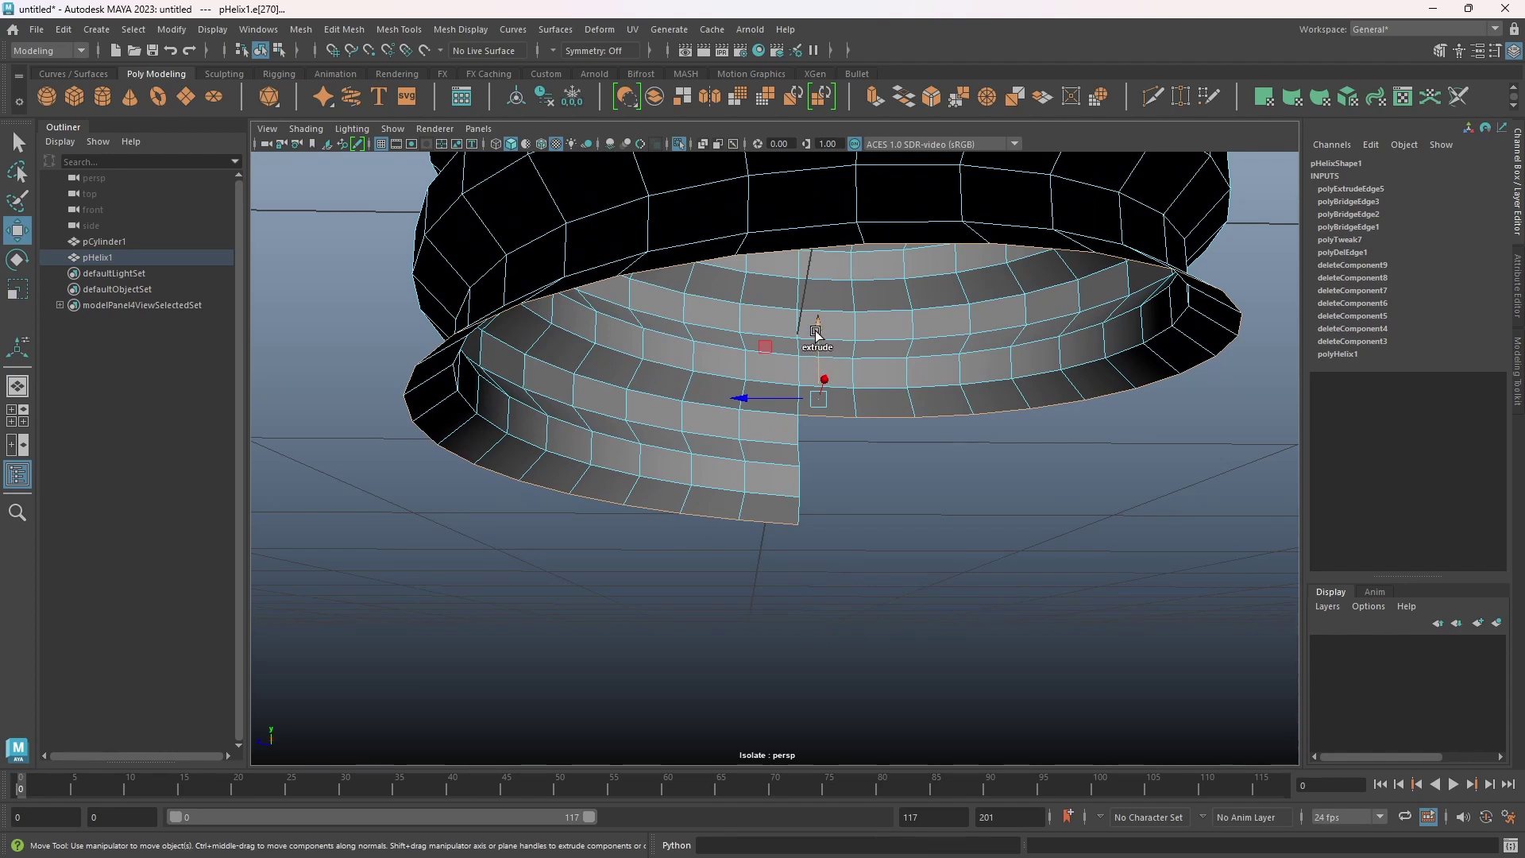
left_click_drag(816, 334, 826, 530, "shift")
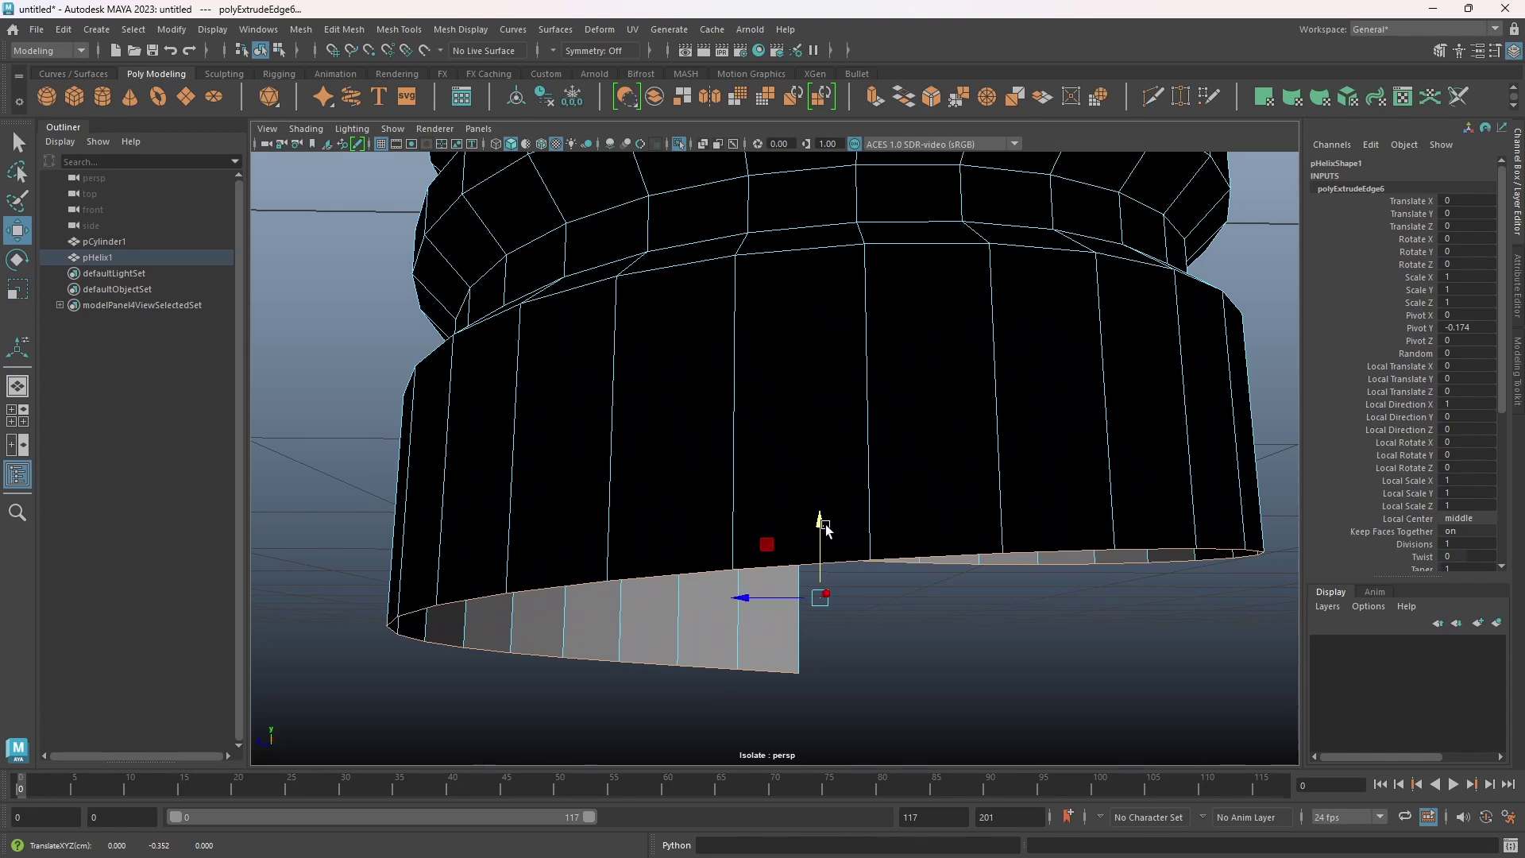
key("r")
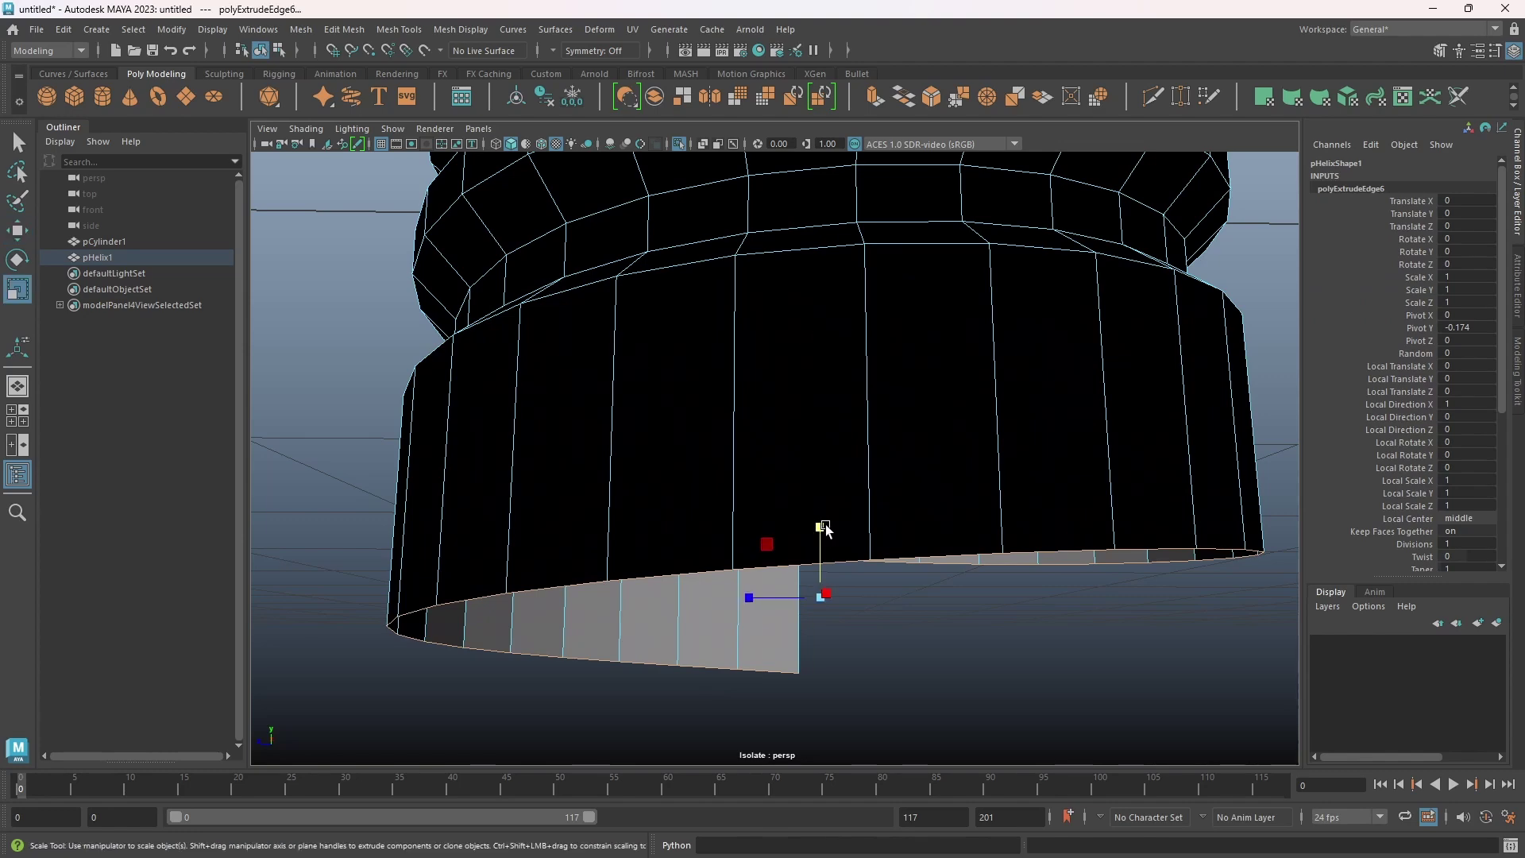
left_click_drag(820, 528, 821, 599)
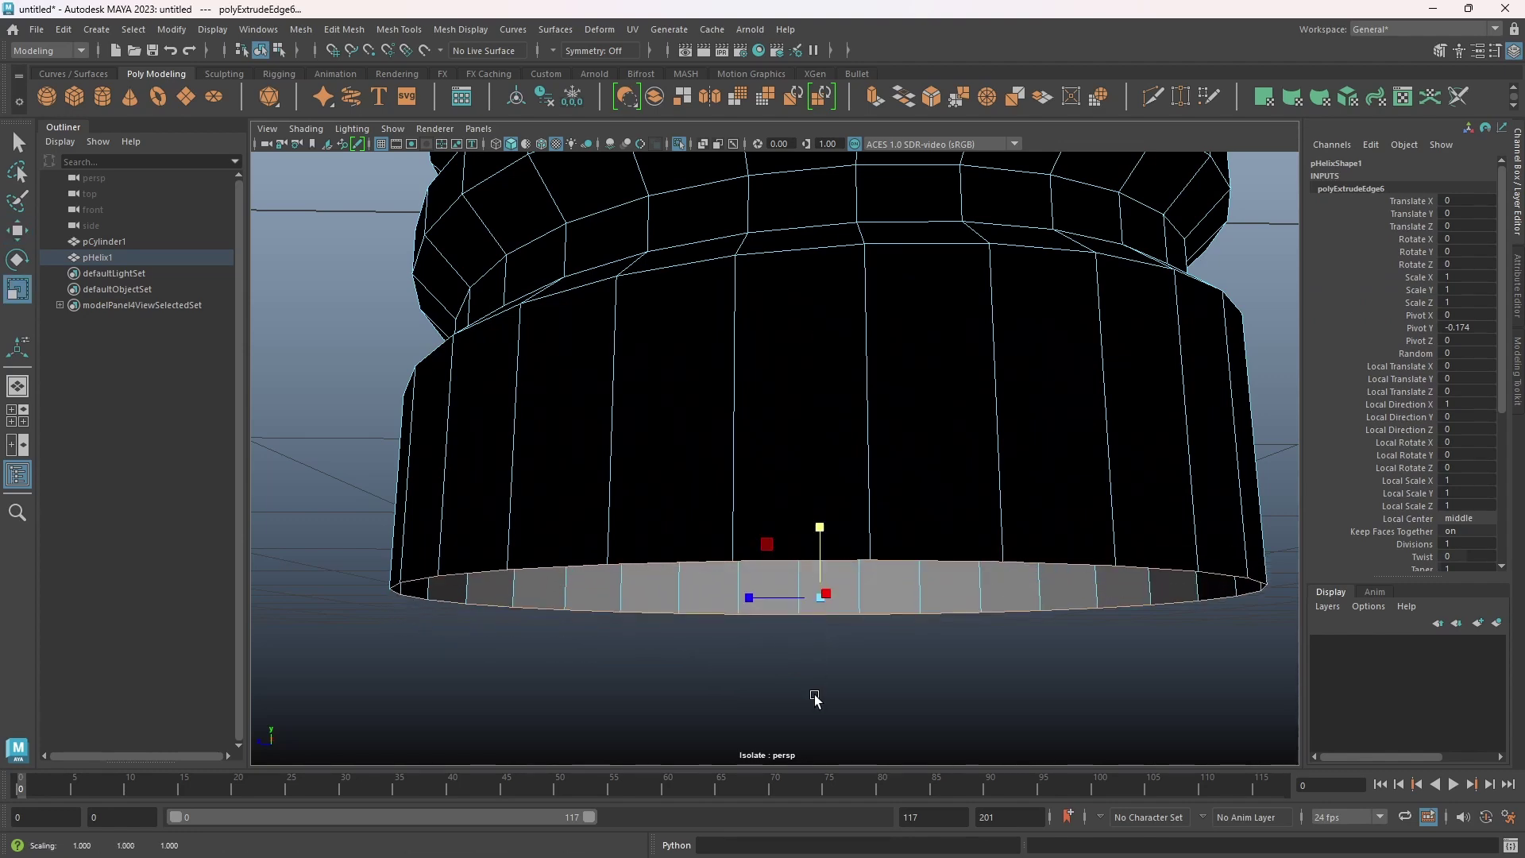
Raise the flattened lower rim to shorten the wall below the last coil
scroll(886, 681, "down", 2)
left_click_drag(886, 682, 916, 667, "alt")
key("w")
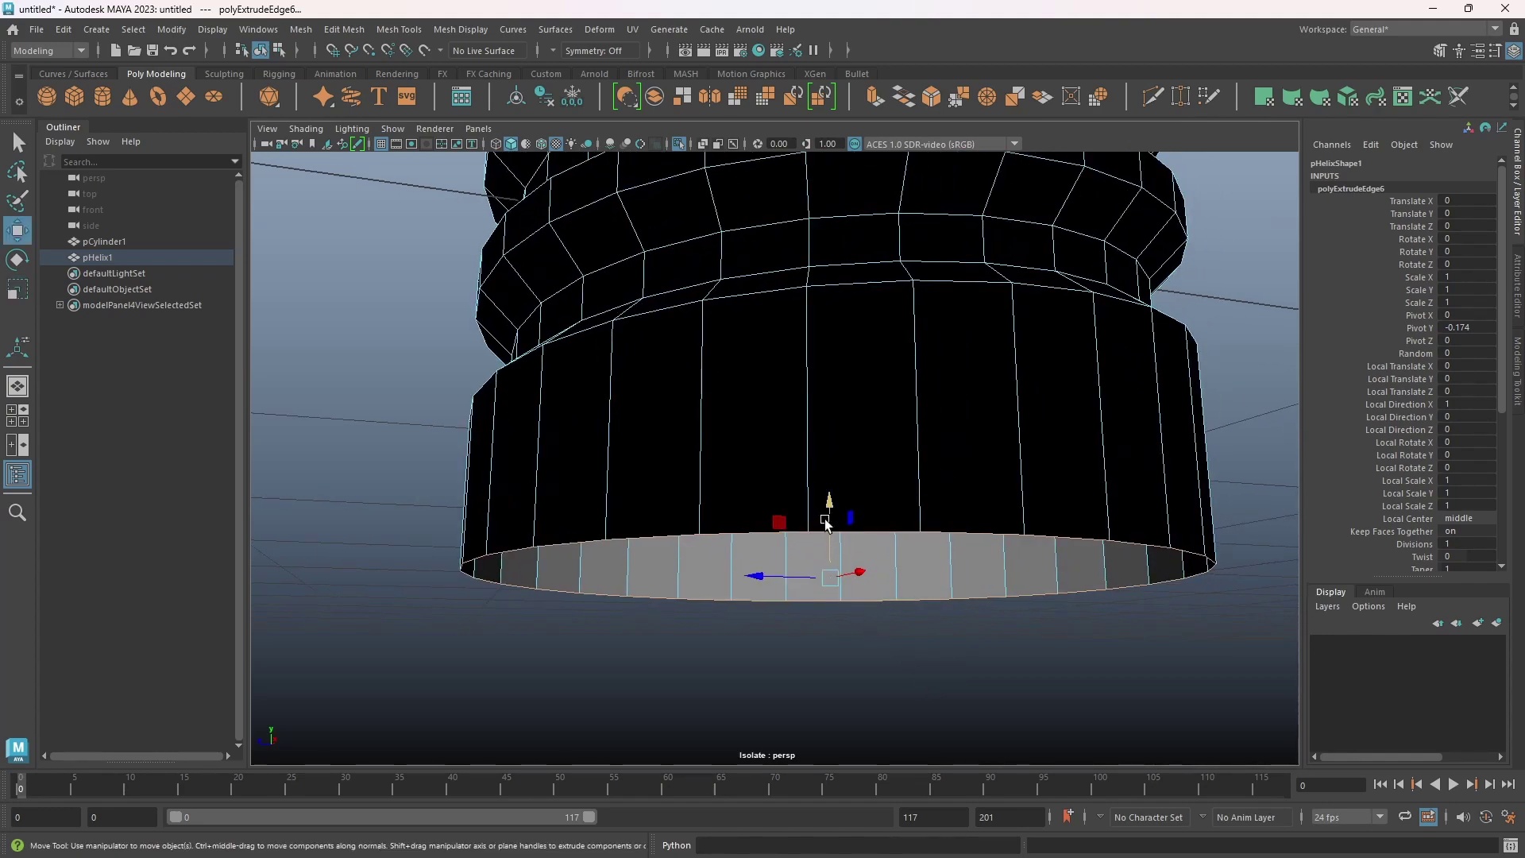
left_click_drag(821, 521, 821, 450)
scroll(787, 562, "up", 3)
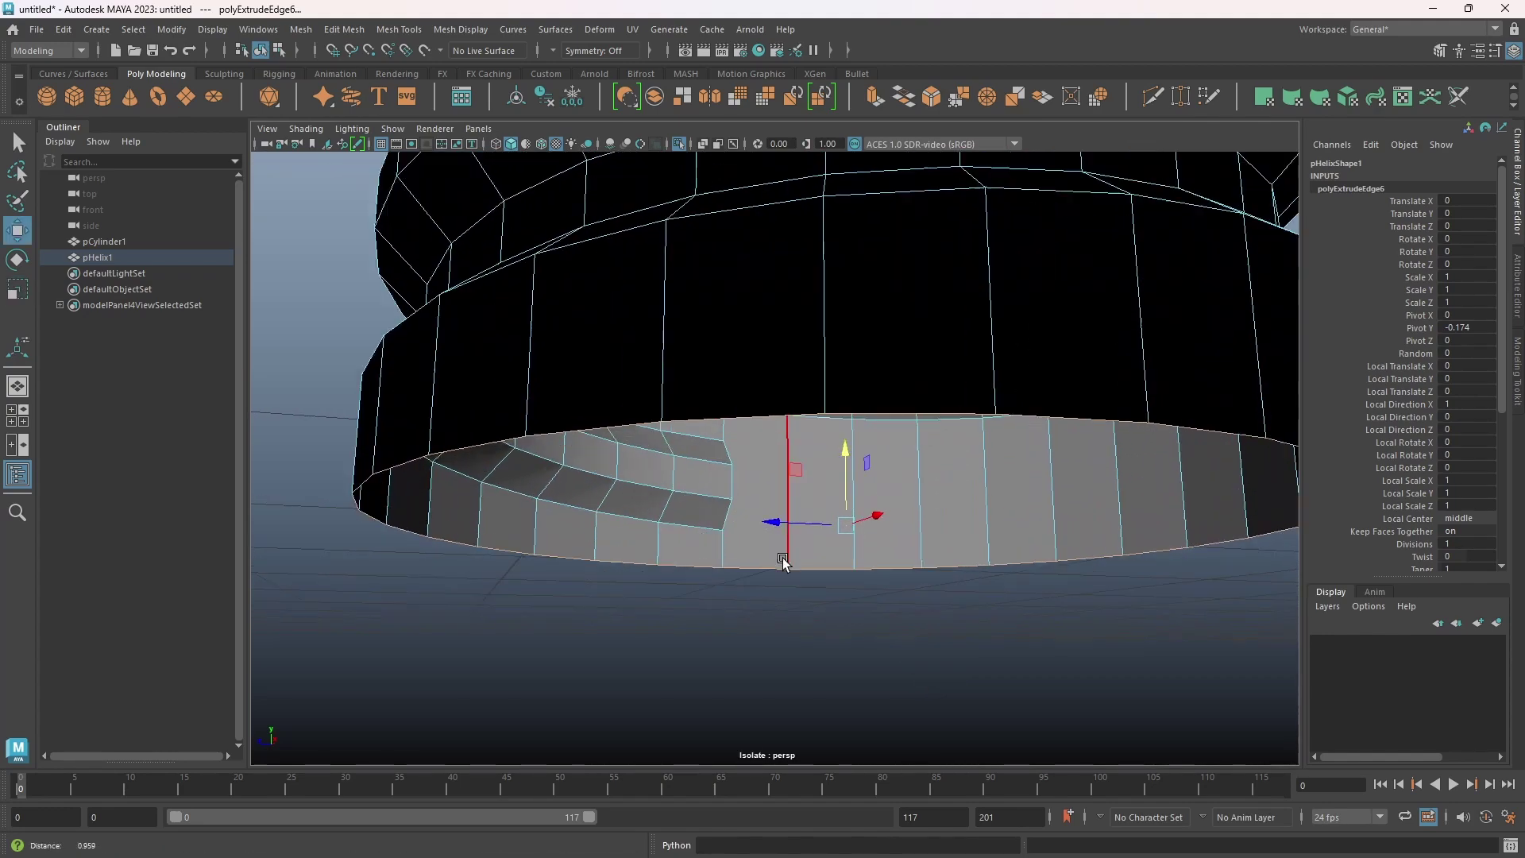
Preview the smoothed mesh around the thread's open lower end, and merge the overlapping rim vertices beneath that gap
left_click_drag(786, 563, 756, 555, "alt")
scroll(878, 594, "up", 5)
middle_click_drag(877, 593, 891, 521, "alt")
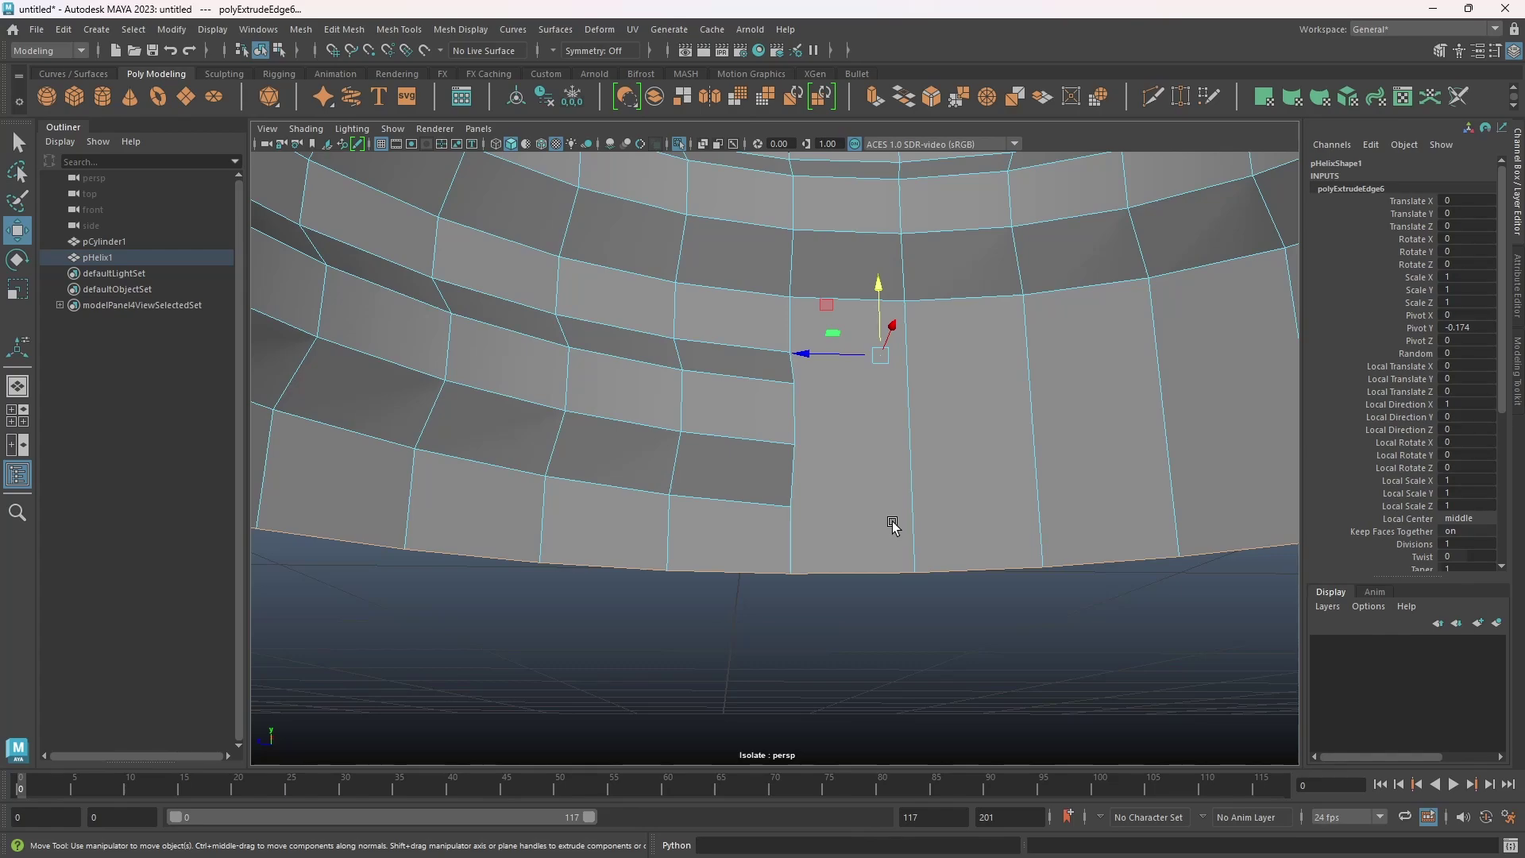
key("3")
left_click_drag(899, 566, 874, 492, "alt")
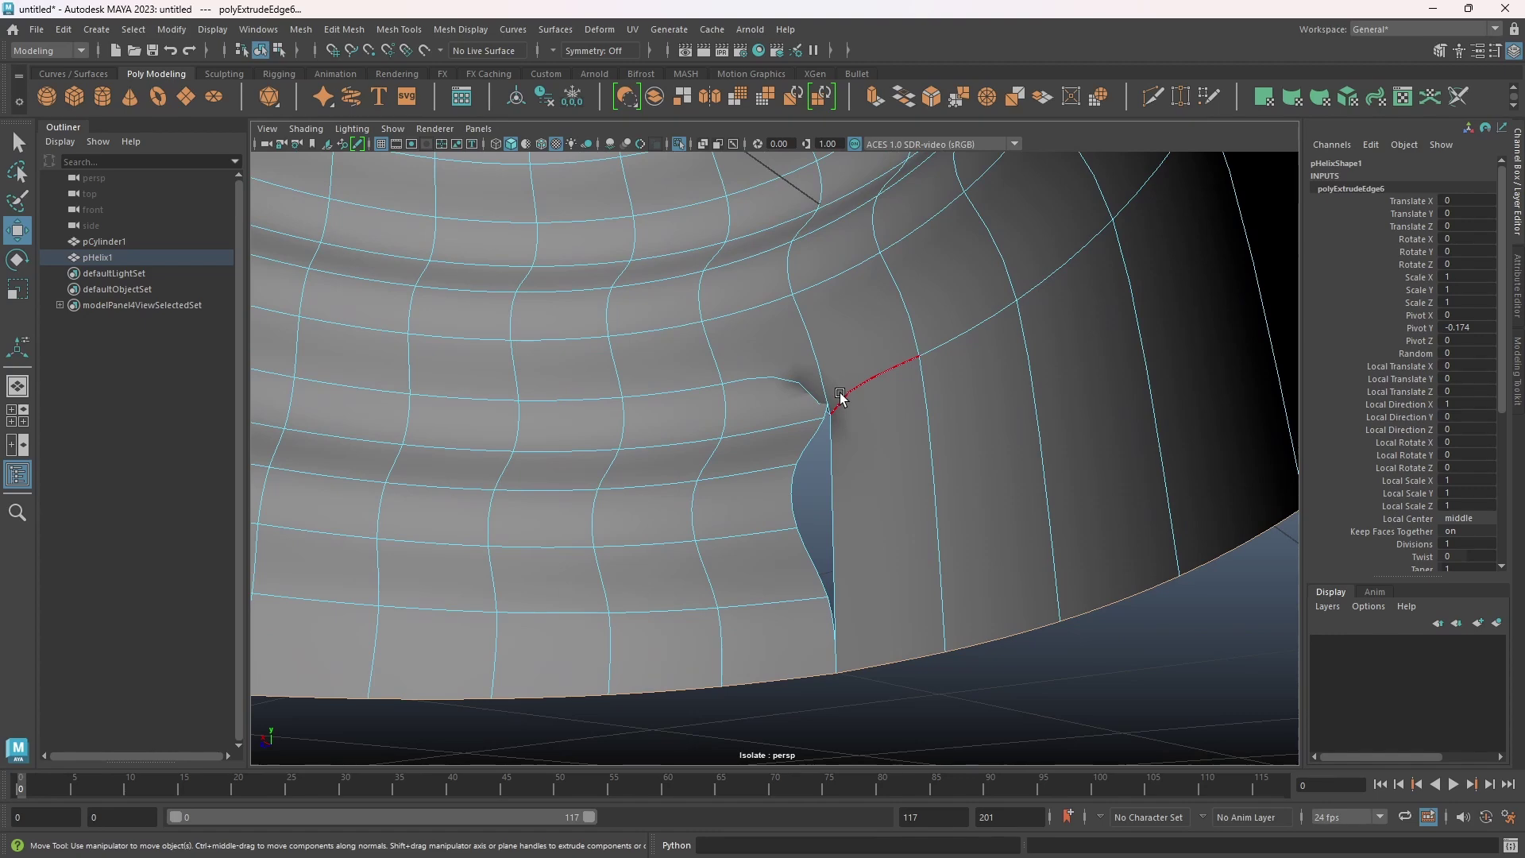
mouse_move(842, 633)
left_mouse_down("alt")
mouse_move(889, 633)
mouse_move(862, 633)
left_mouse_up("alt")
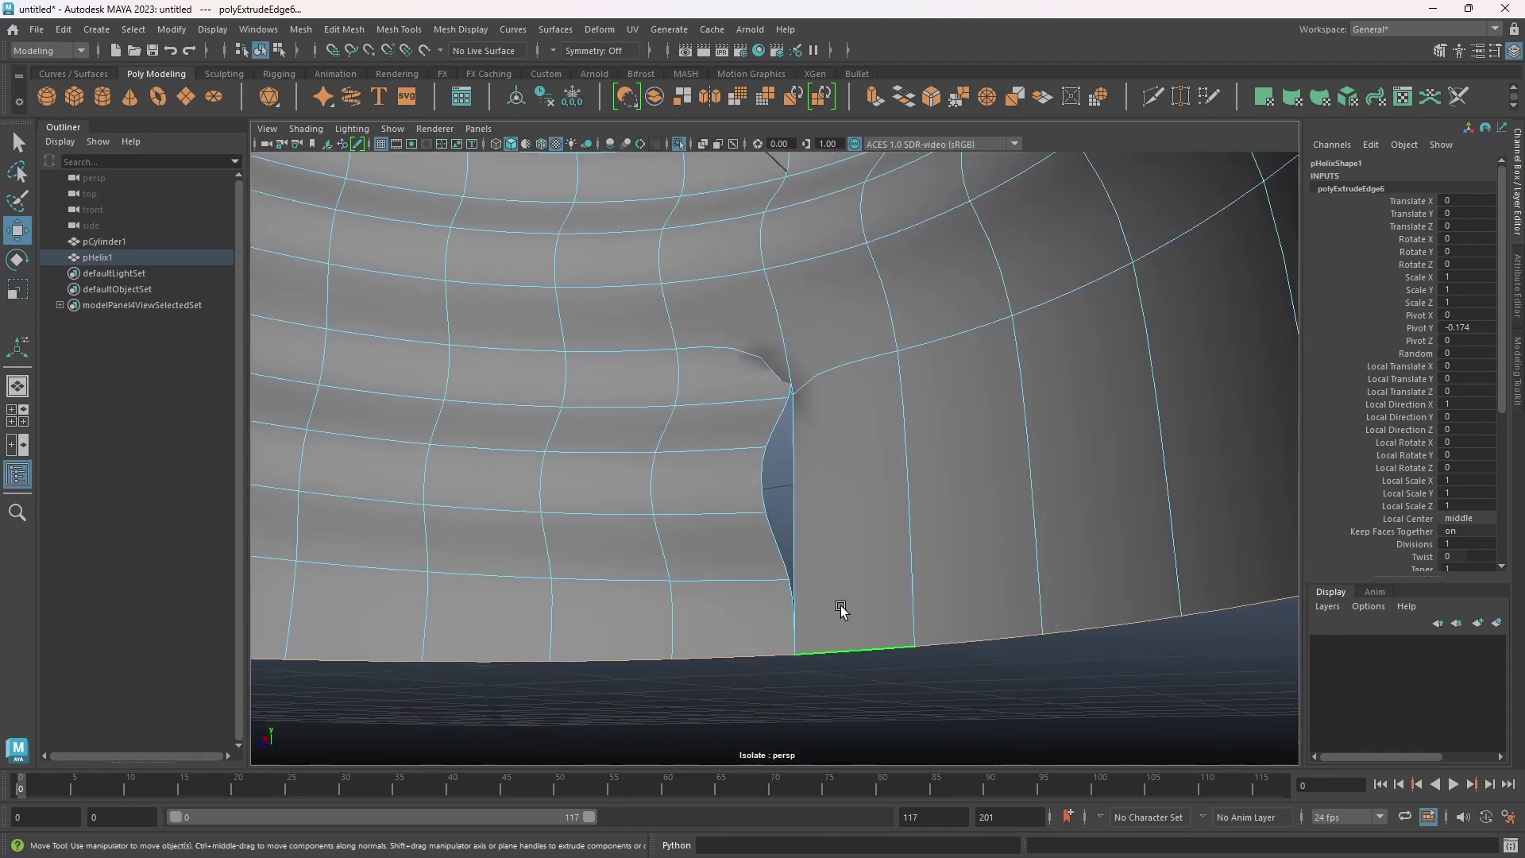
right_click_drag(783, 404, 723, 402)
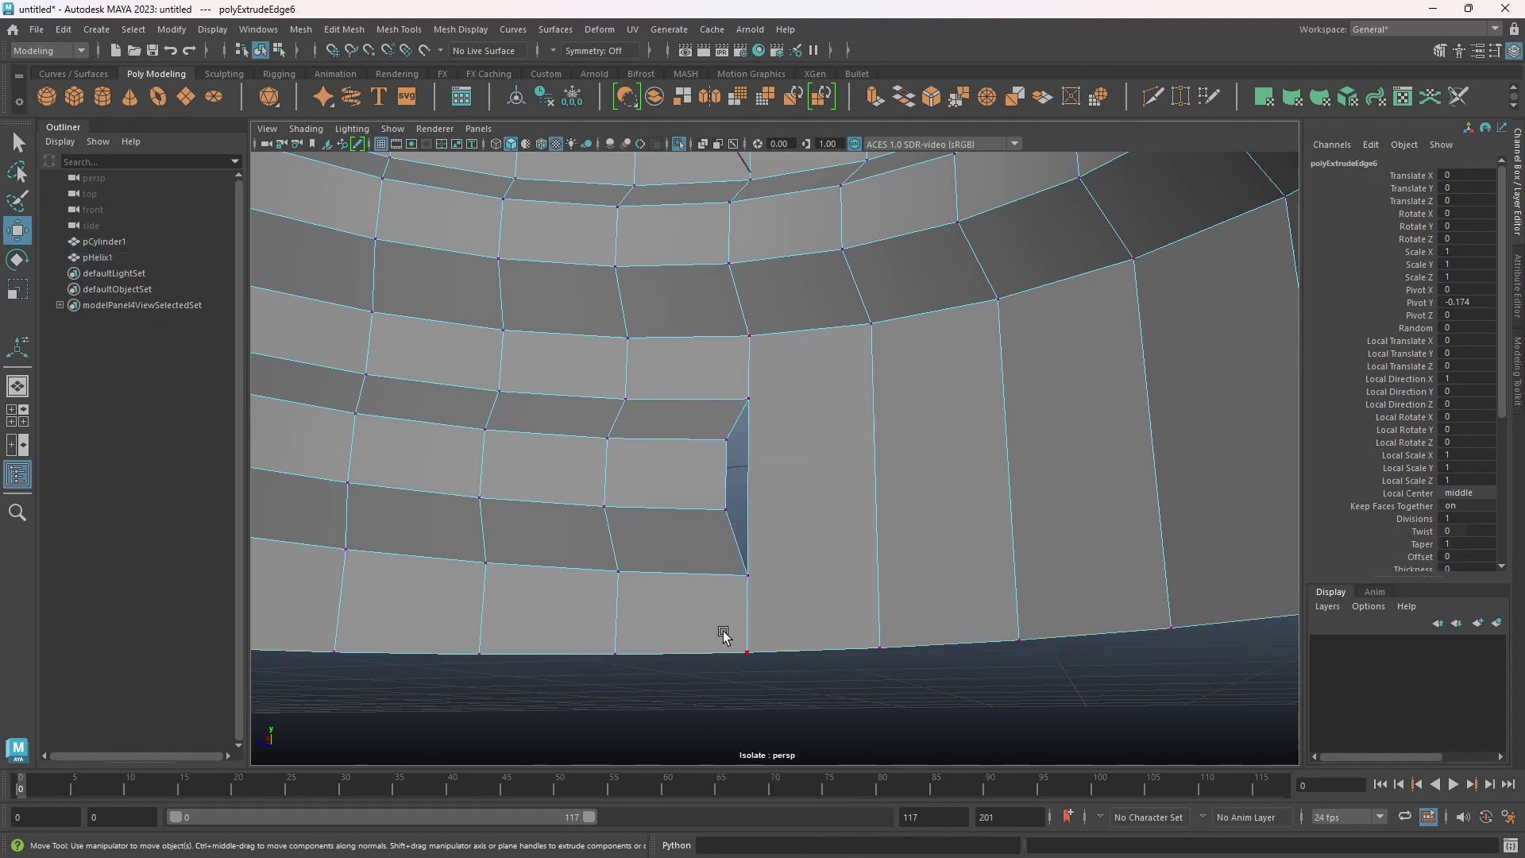
left_click_drag(726, 632, 779, 677)
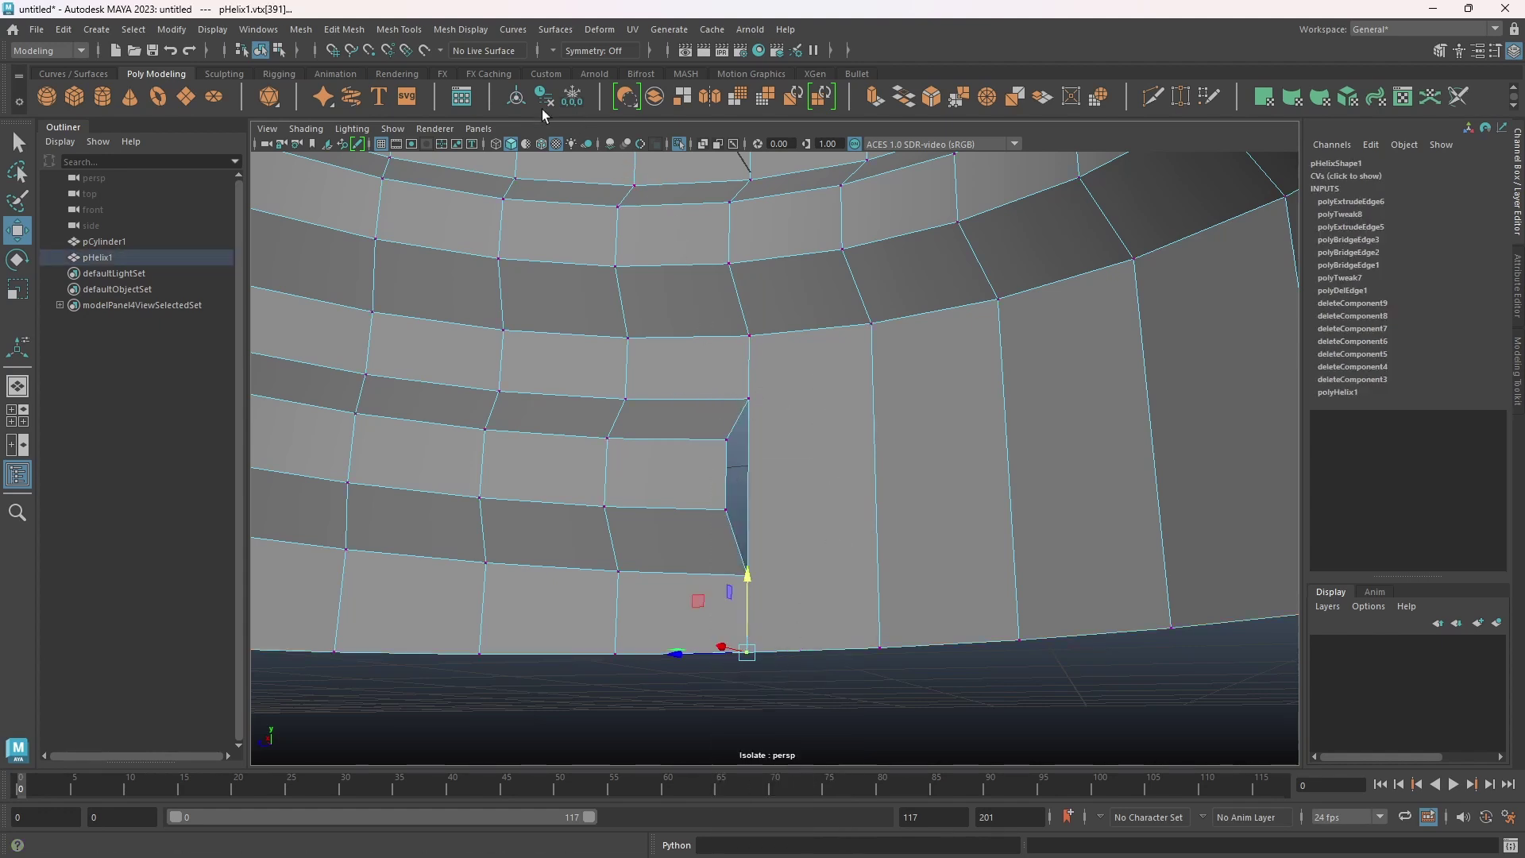
left_click(332, 32)
left_click(361, 200)
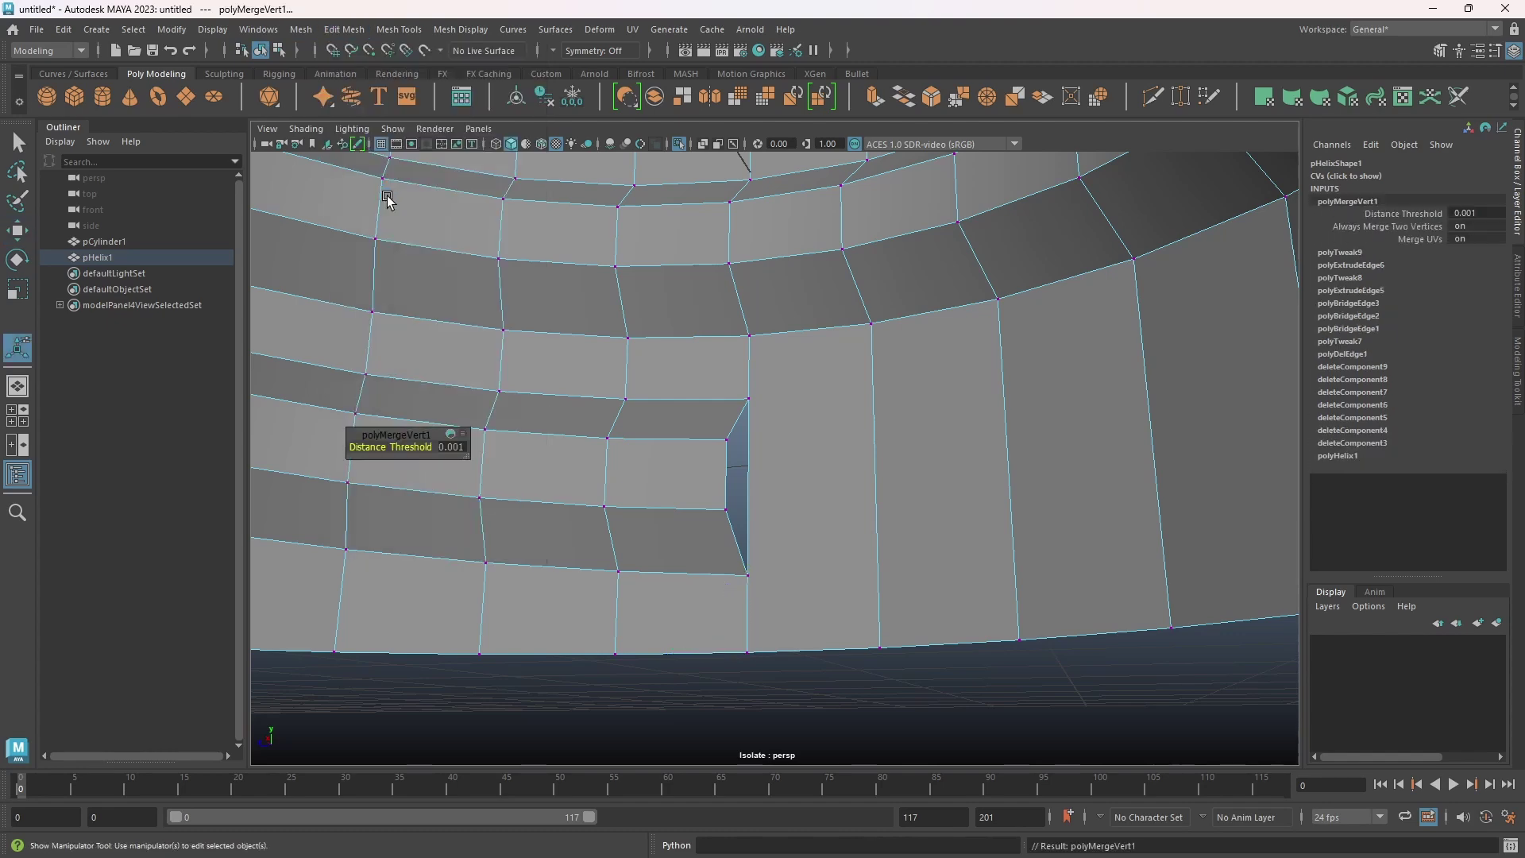
Insert points with Multi-Cut on the wall's long seam edge at the gap's upper and lower corners, undoing a misplaced cut
key("f")
scroll(763, 647, "down", 5)
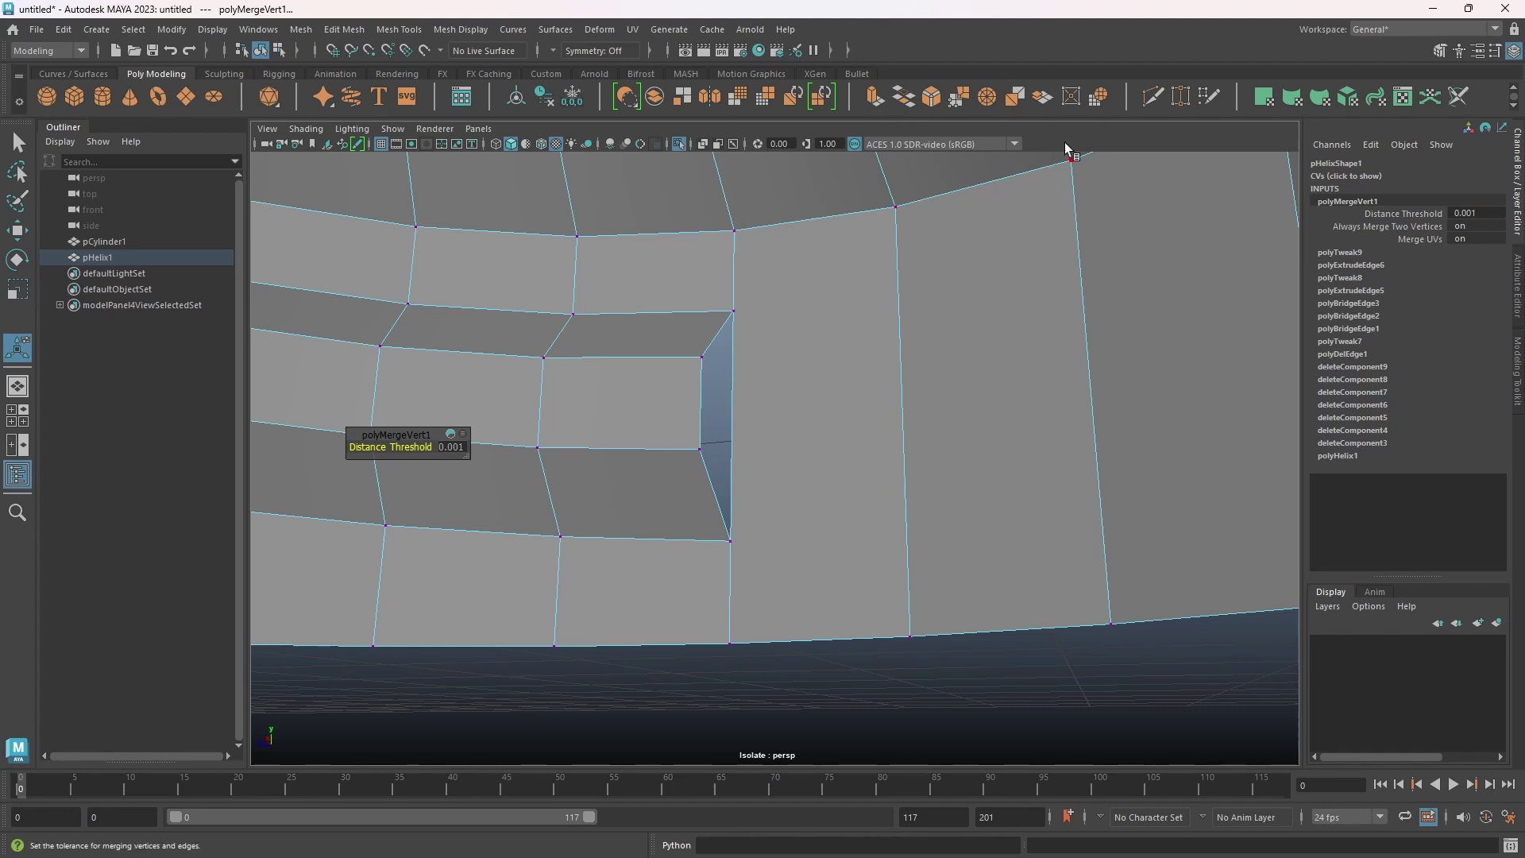
left_click(1151, 99)
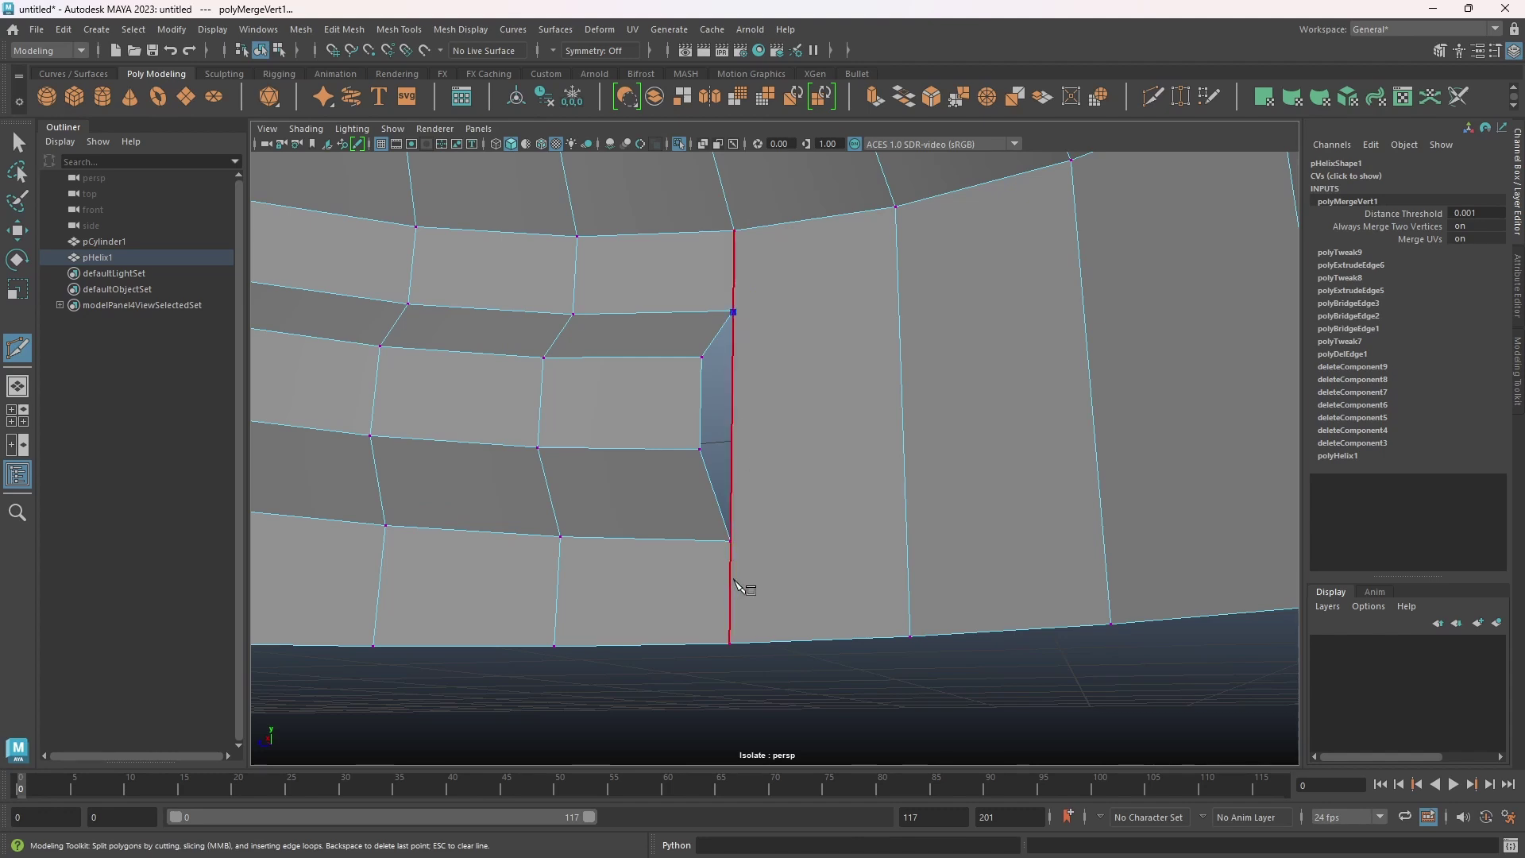
left_click_drag(737, 581, 739, 543)
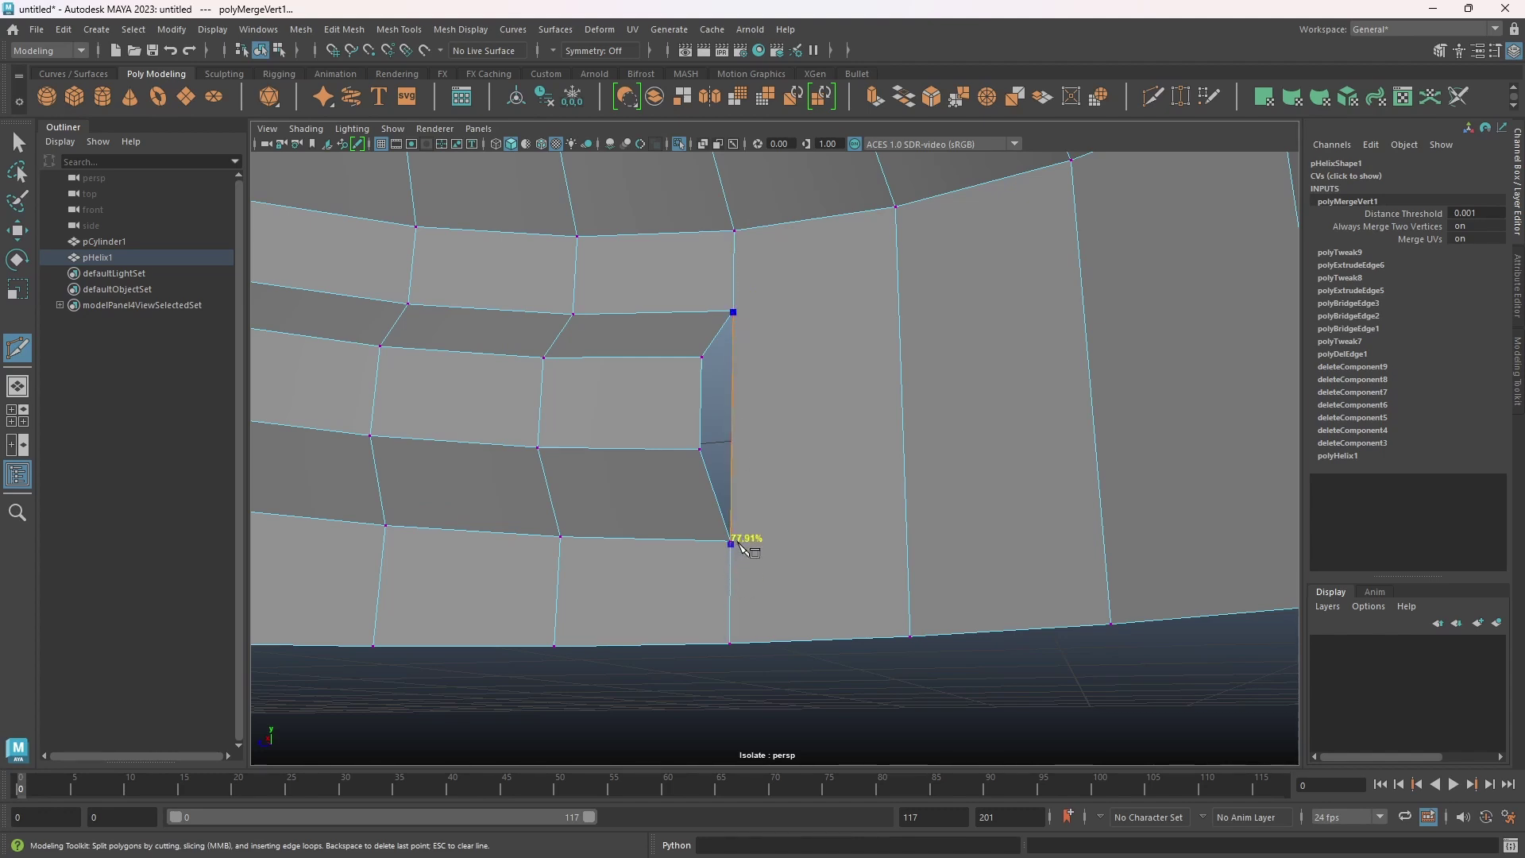
key("ctrl+z")
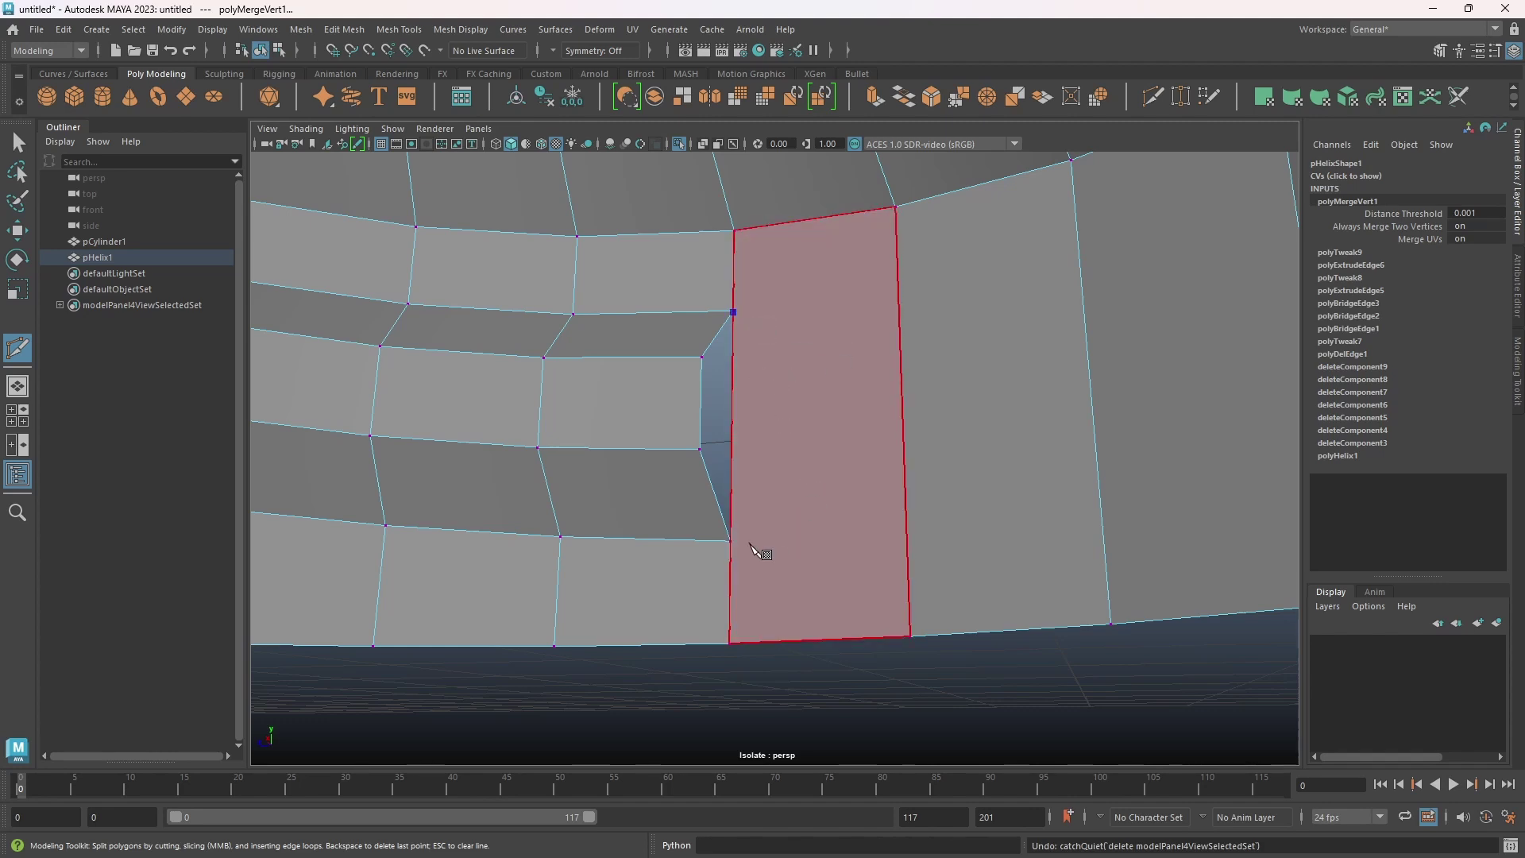
key("Escape")
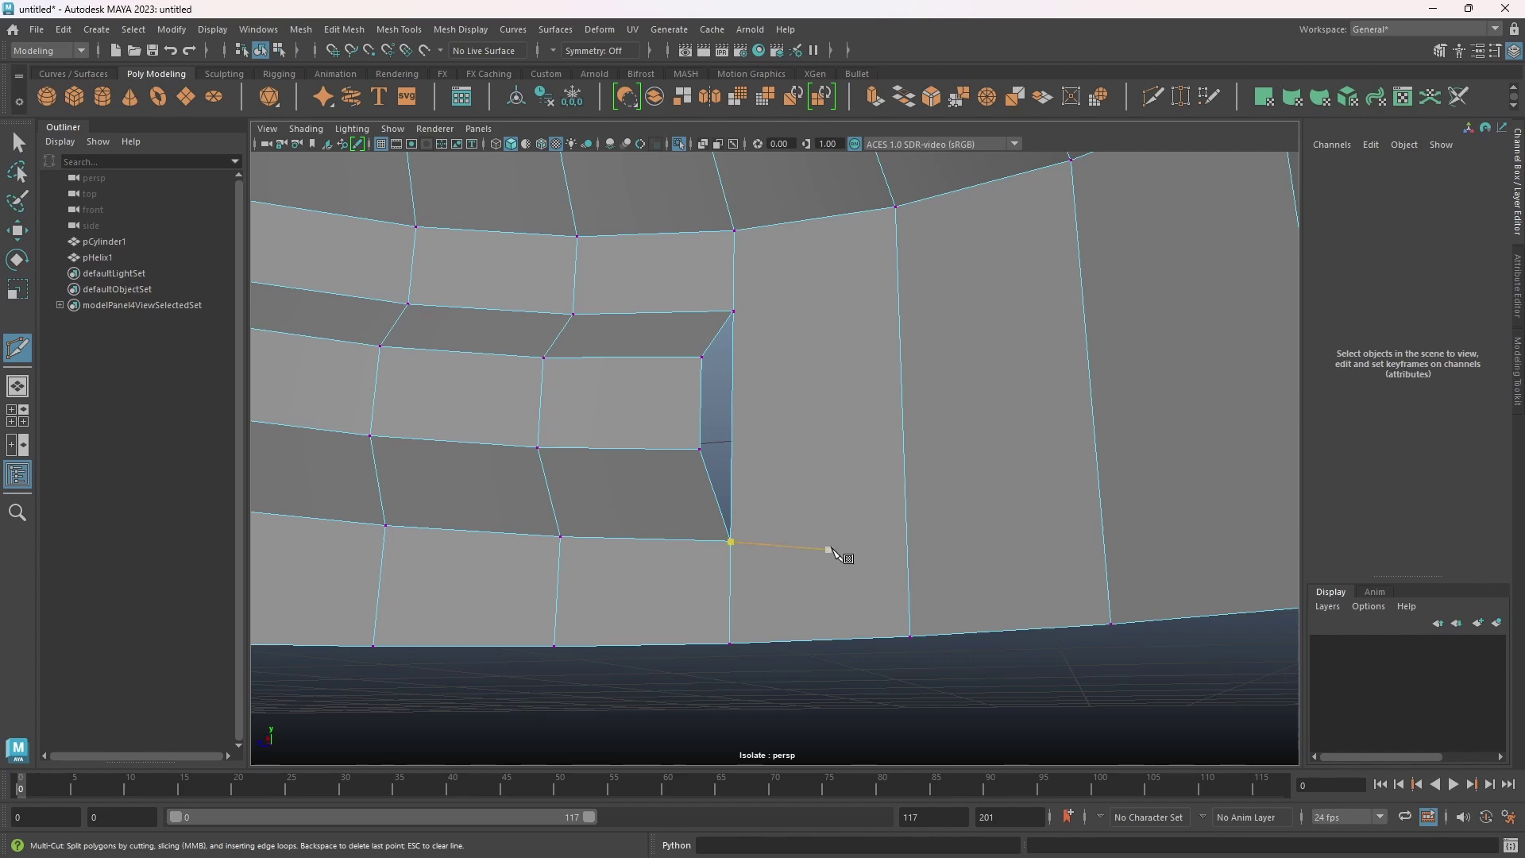
left_click_drag(764, 610, 755, 621, "alt")
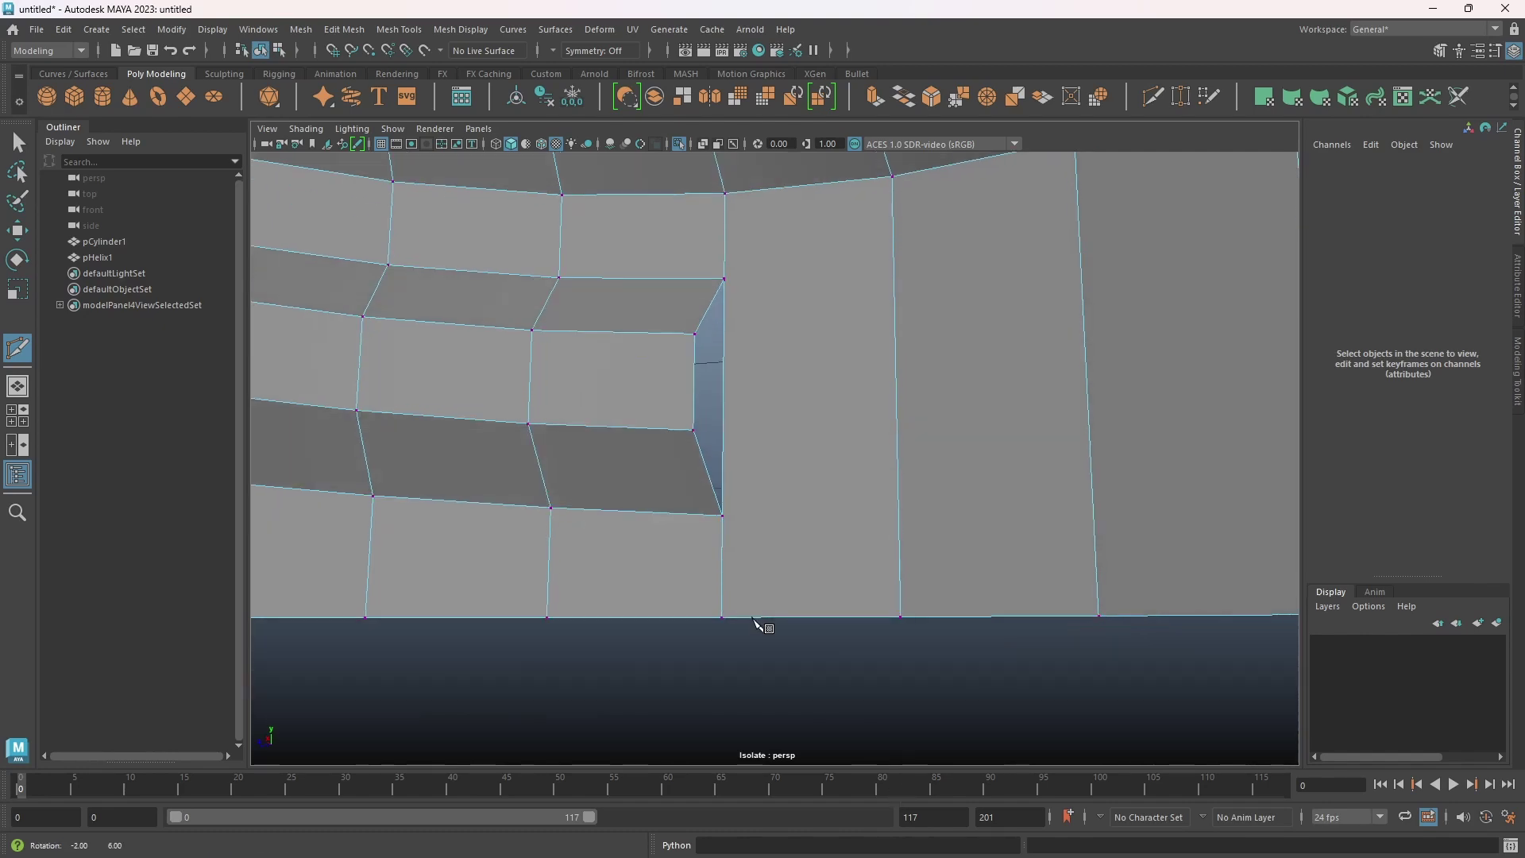
left_click(722, 514)
scroll(780, 530, "up", 5)
scroll(799, 533, "down", 5)
middle_click_drag(753, 394, 740, 470, "alt")
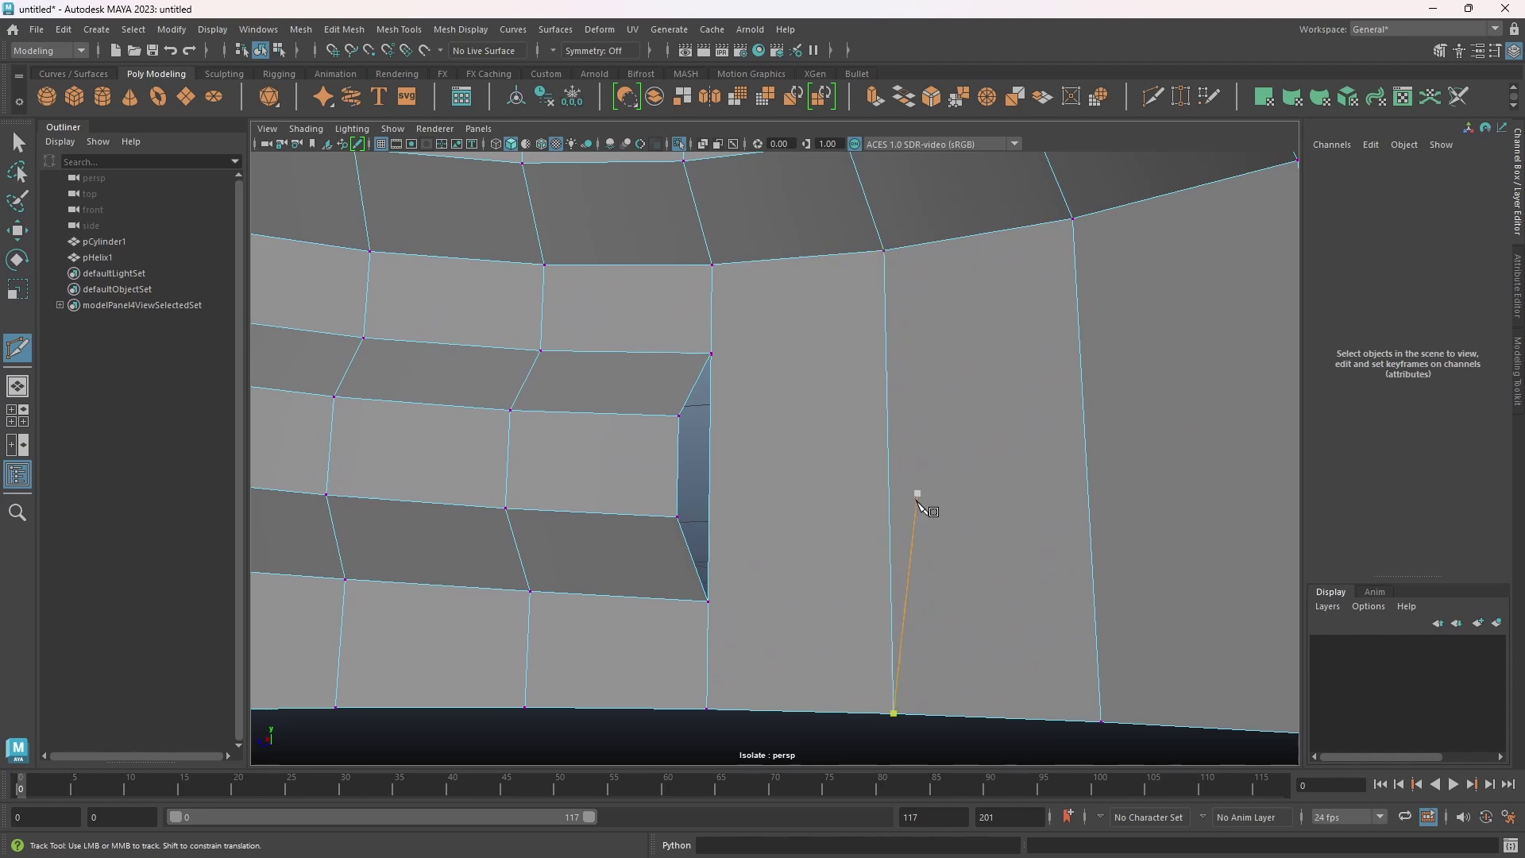
Merge the overlapping vertices at the upper and lower corners of the gap at the thread's lower end
left_click_drag(896, 568, 802, 523, "alt")
key("q")
left_click(725, 357)
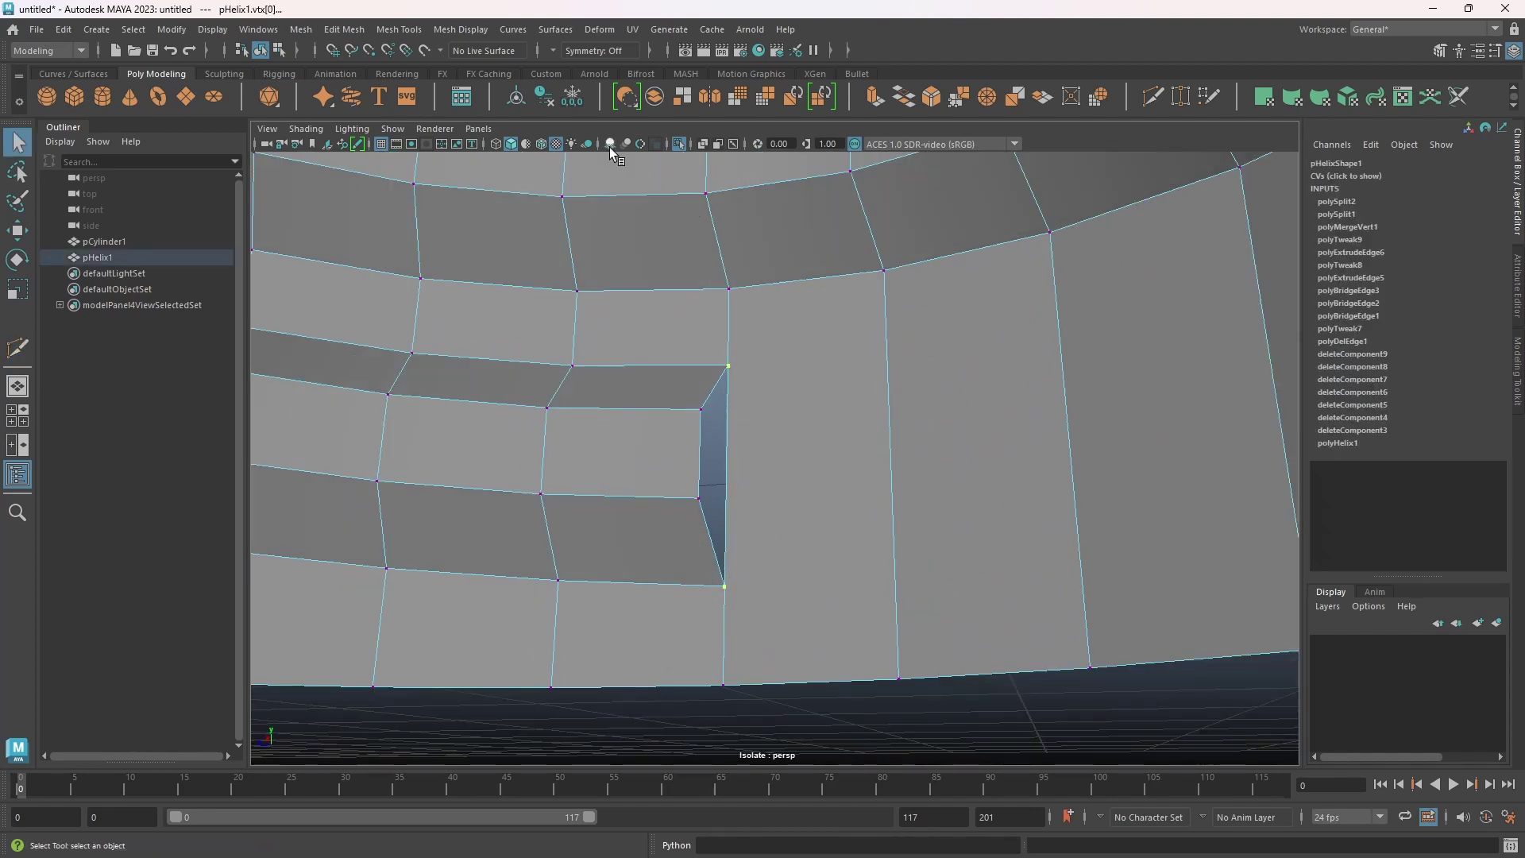
left_click(302, 29)
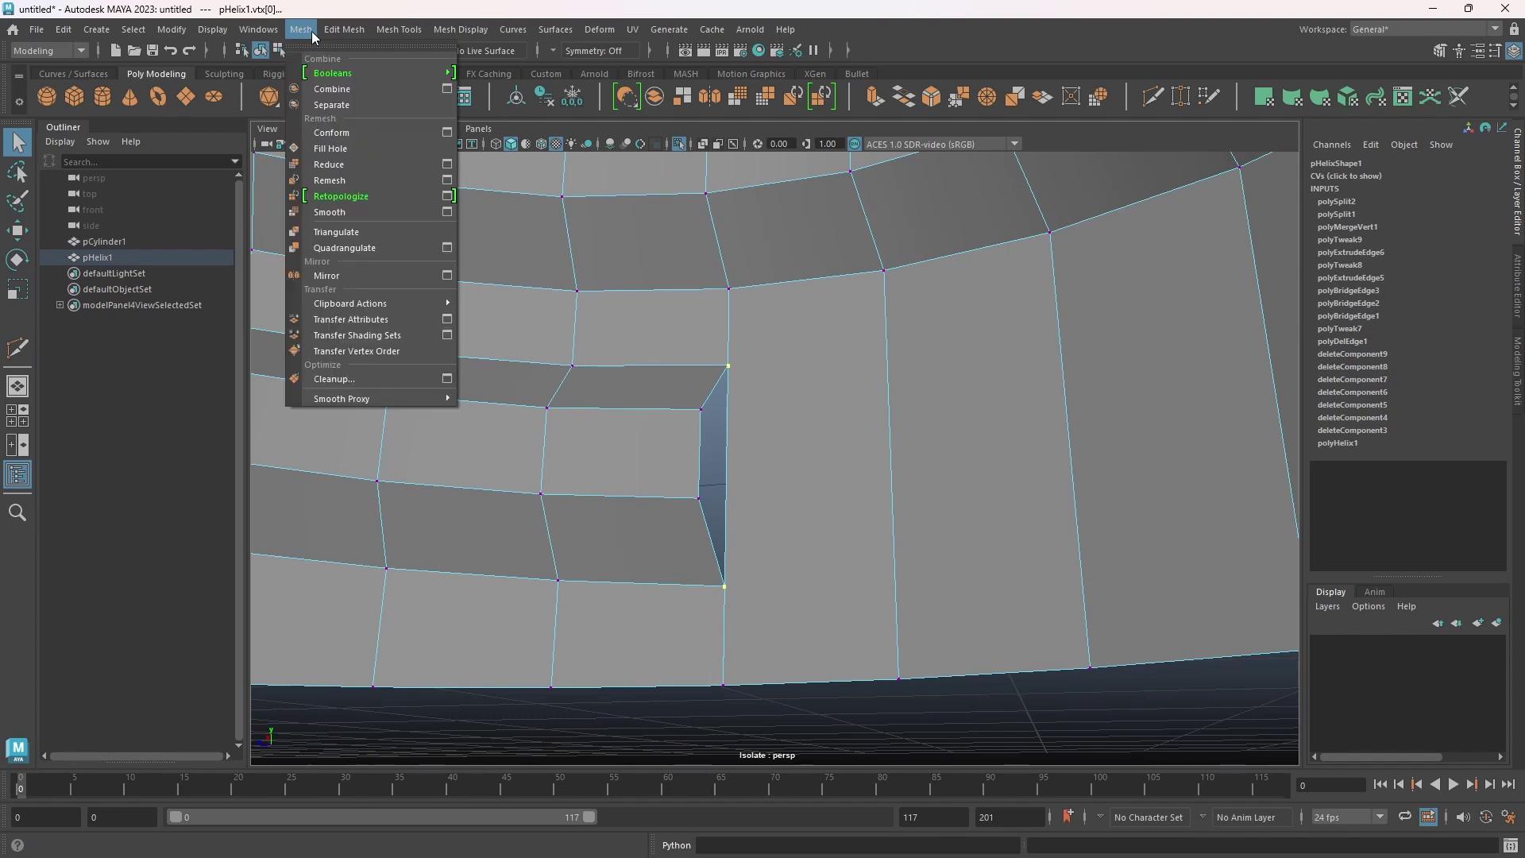
mouse_move(344, 29)
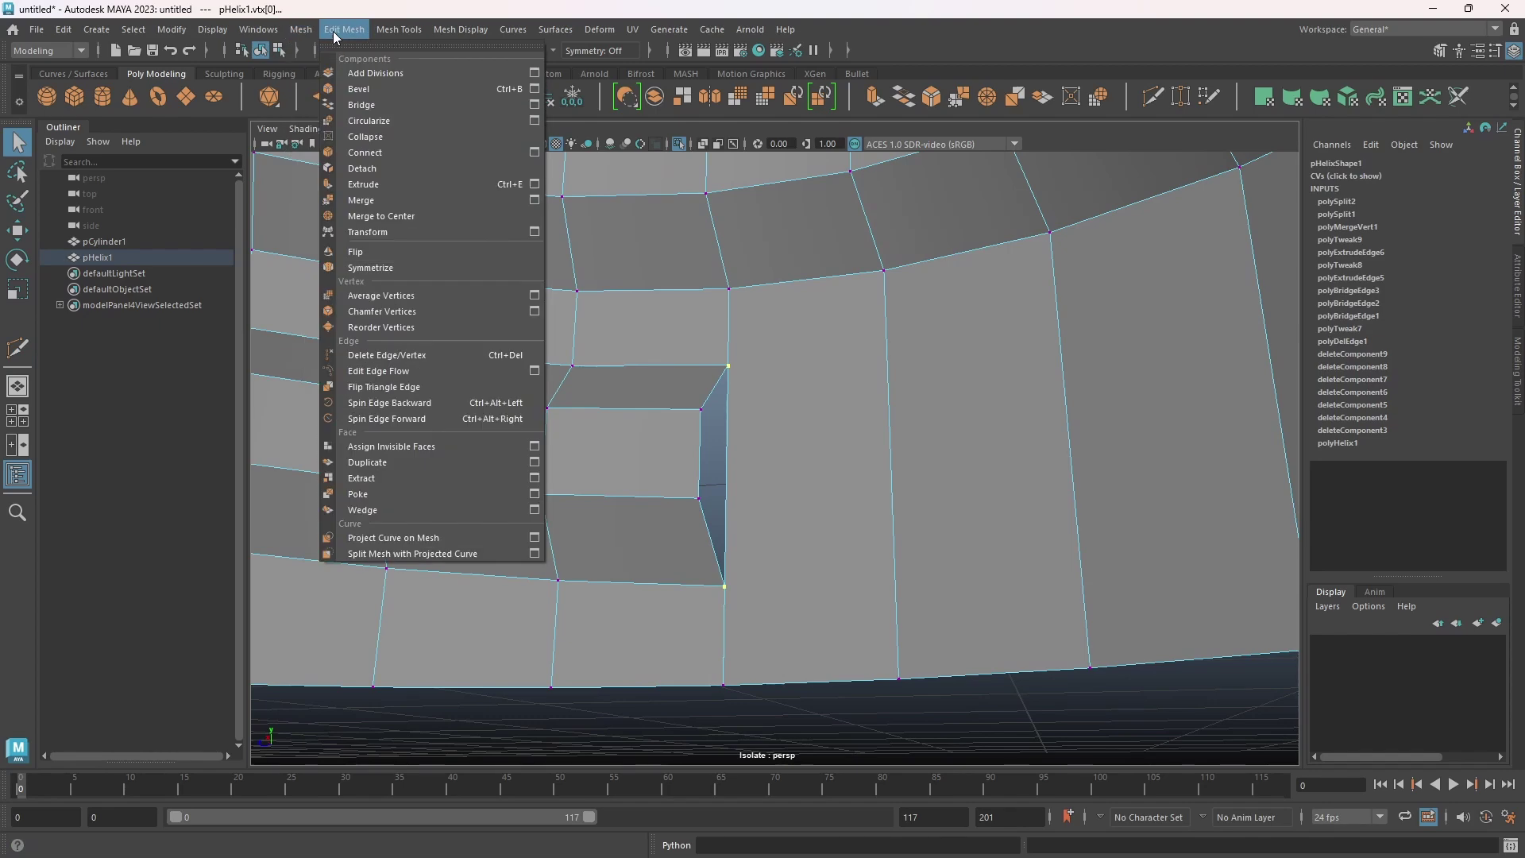
left_click(360, 200)
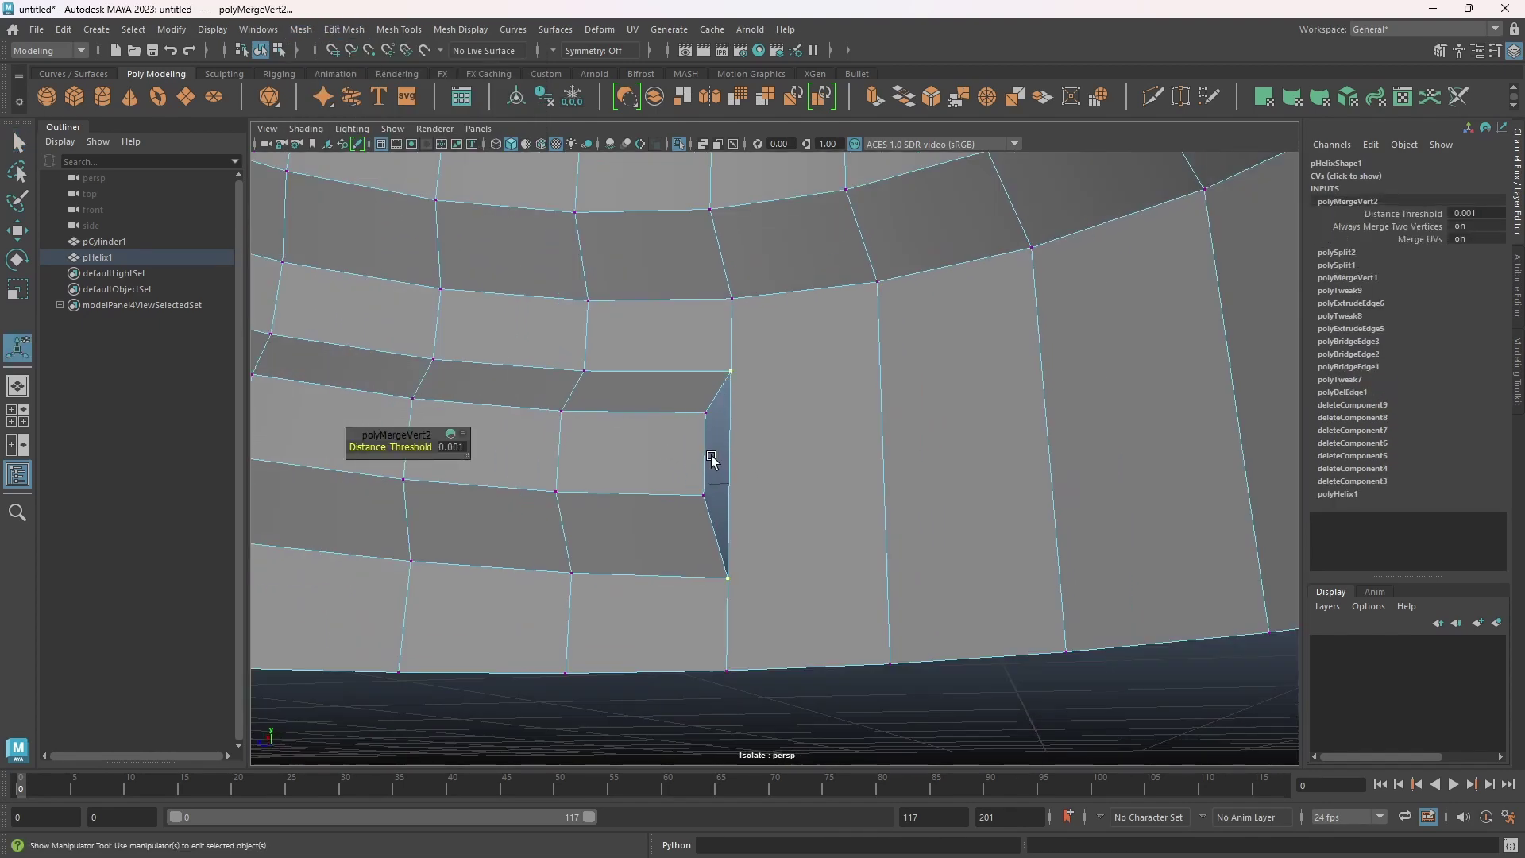
Cut the wall face beside the gap from each gap corner through a mid-face point to the face's far upper and lower vertices
left_click(1153, 97)
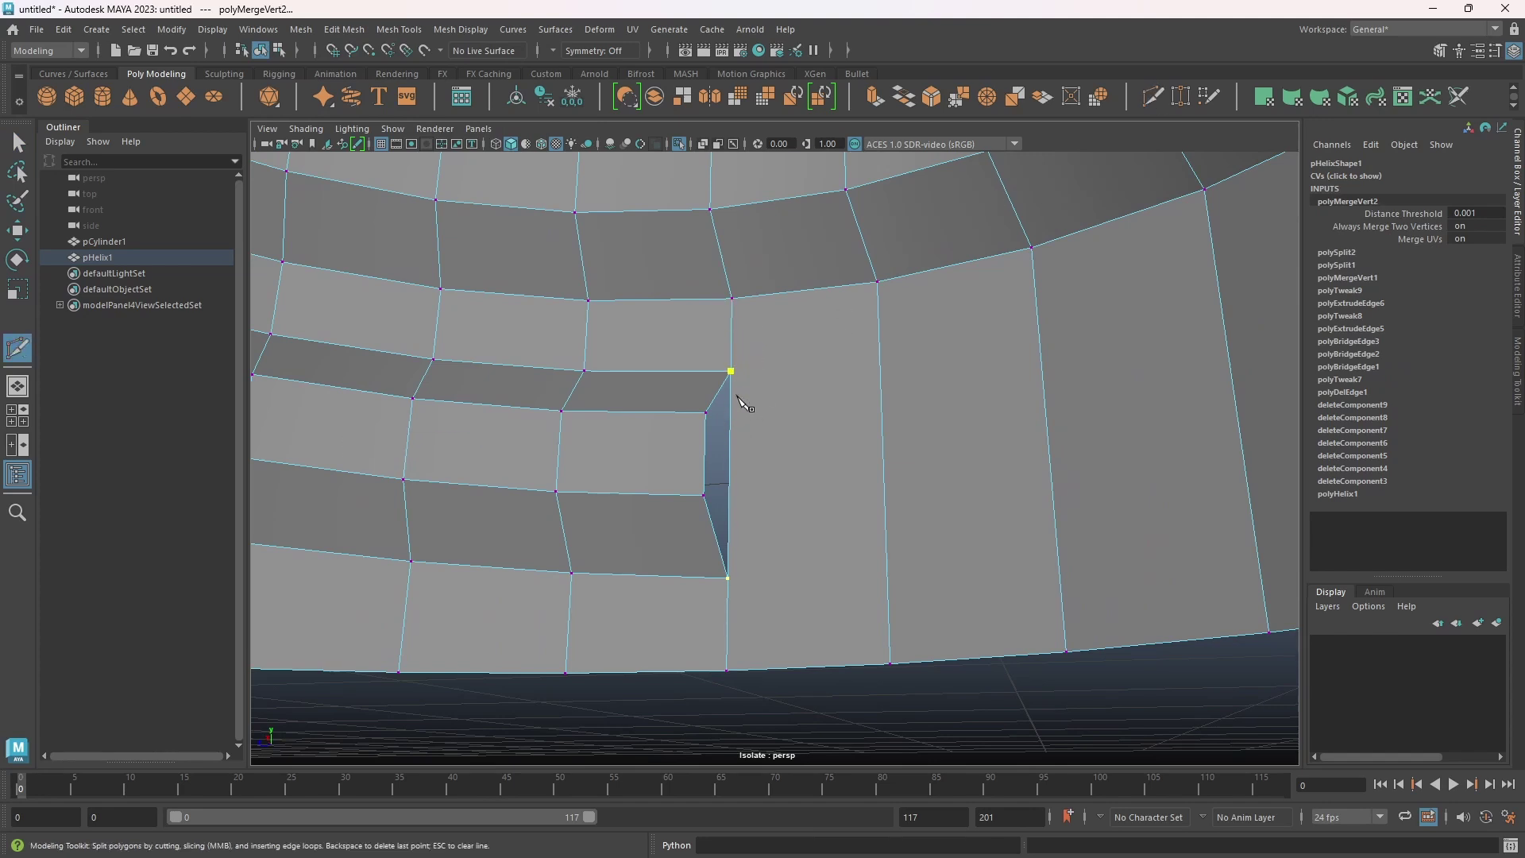
left_click(805, 367)
right_click(888, 310)
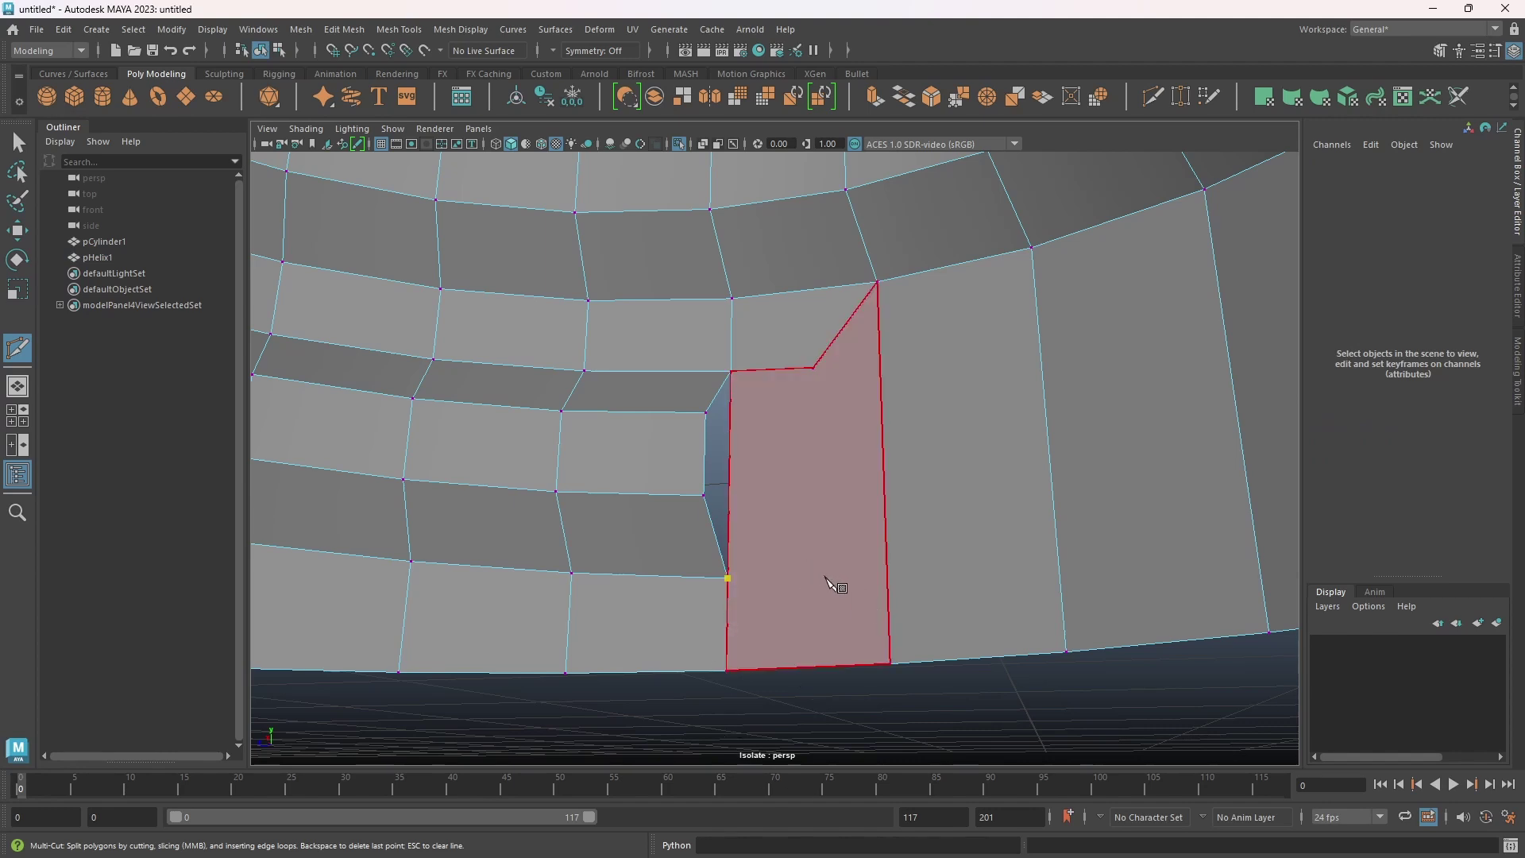
left_click(820, 574)
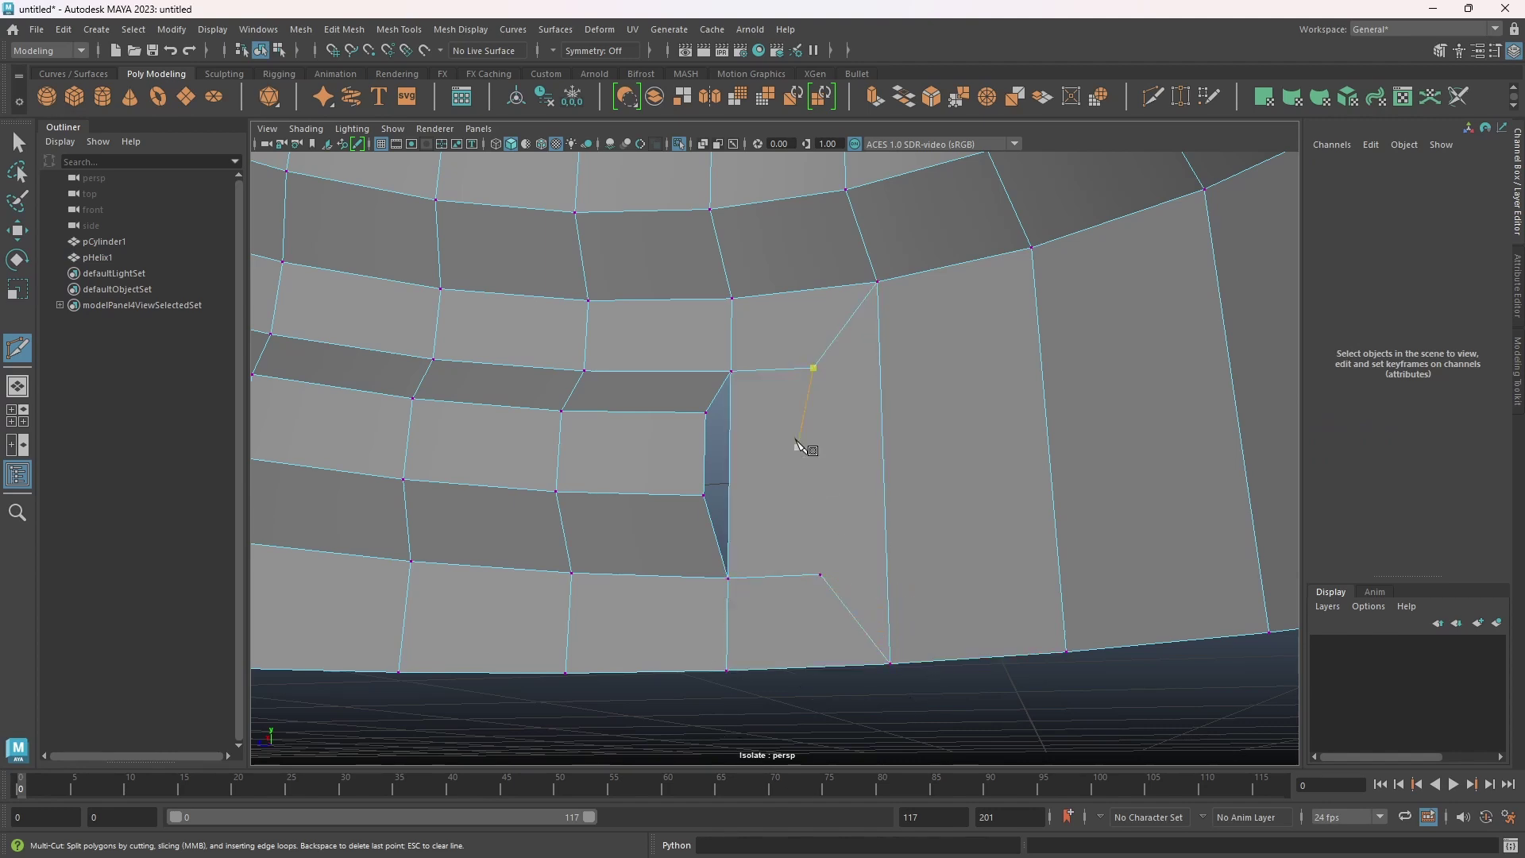
Cut a vertical edge between the upper and lower mid-face points on the wall beside the thread's lower-end gap
left_click(813, 368)
left_click(821, 574)
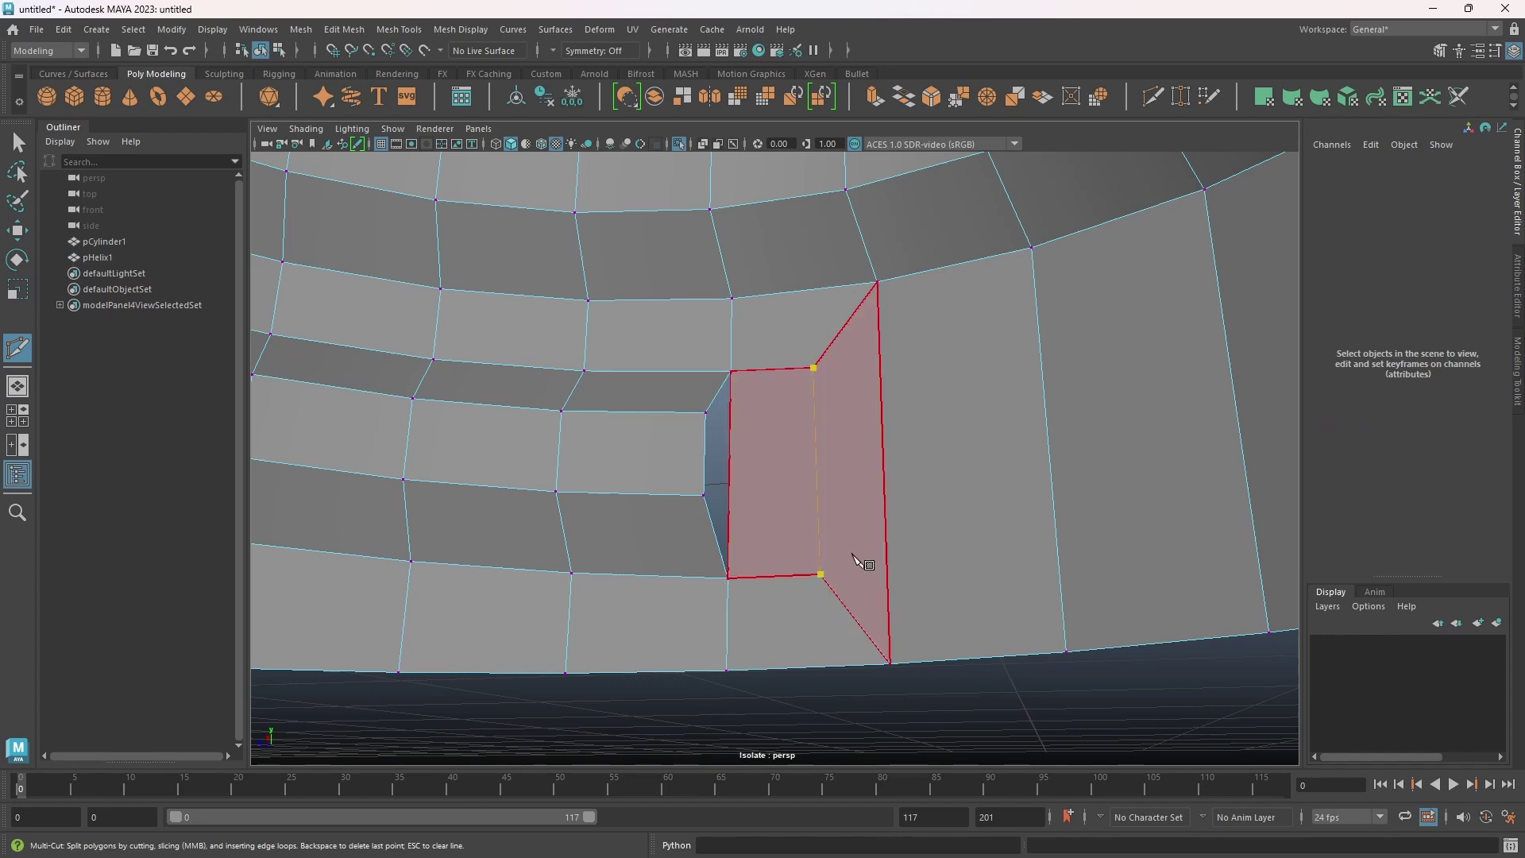
right_click(852, 553)
left_click_drag(808, 531, 767, 524, "alt")
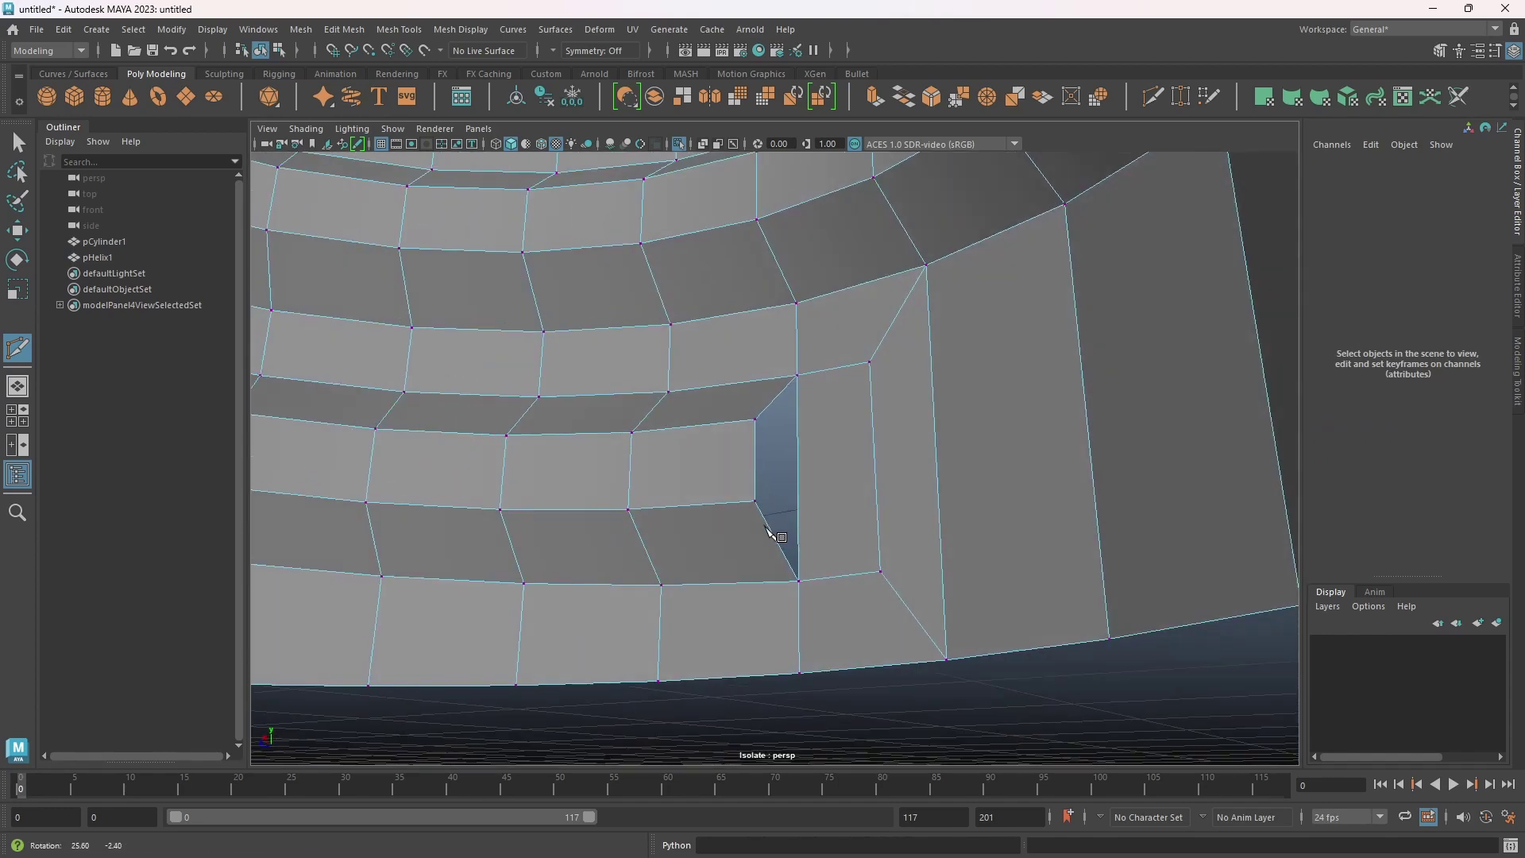
Bridge the open edges of the gap to close the thread's lower end with a sloped face
left_click(798, 582)
key("q")
right_click_drag(764, 440, 761, 363)
left_click(768, 407)
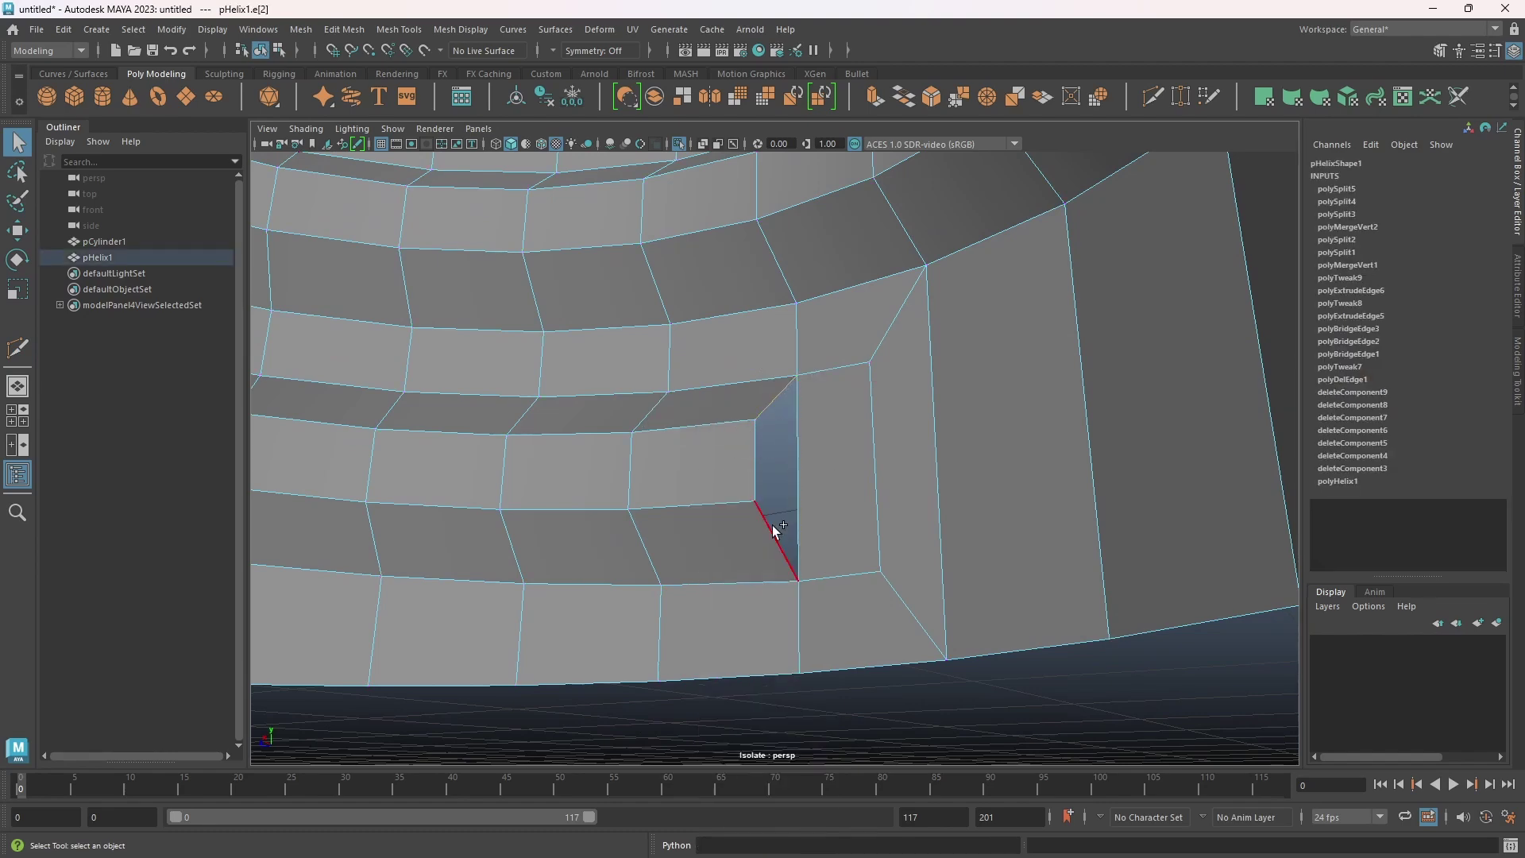
left_click(912, 101)
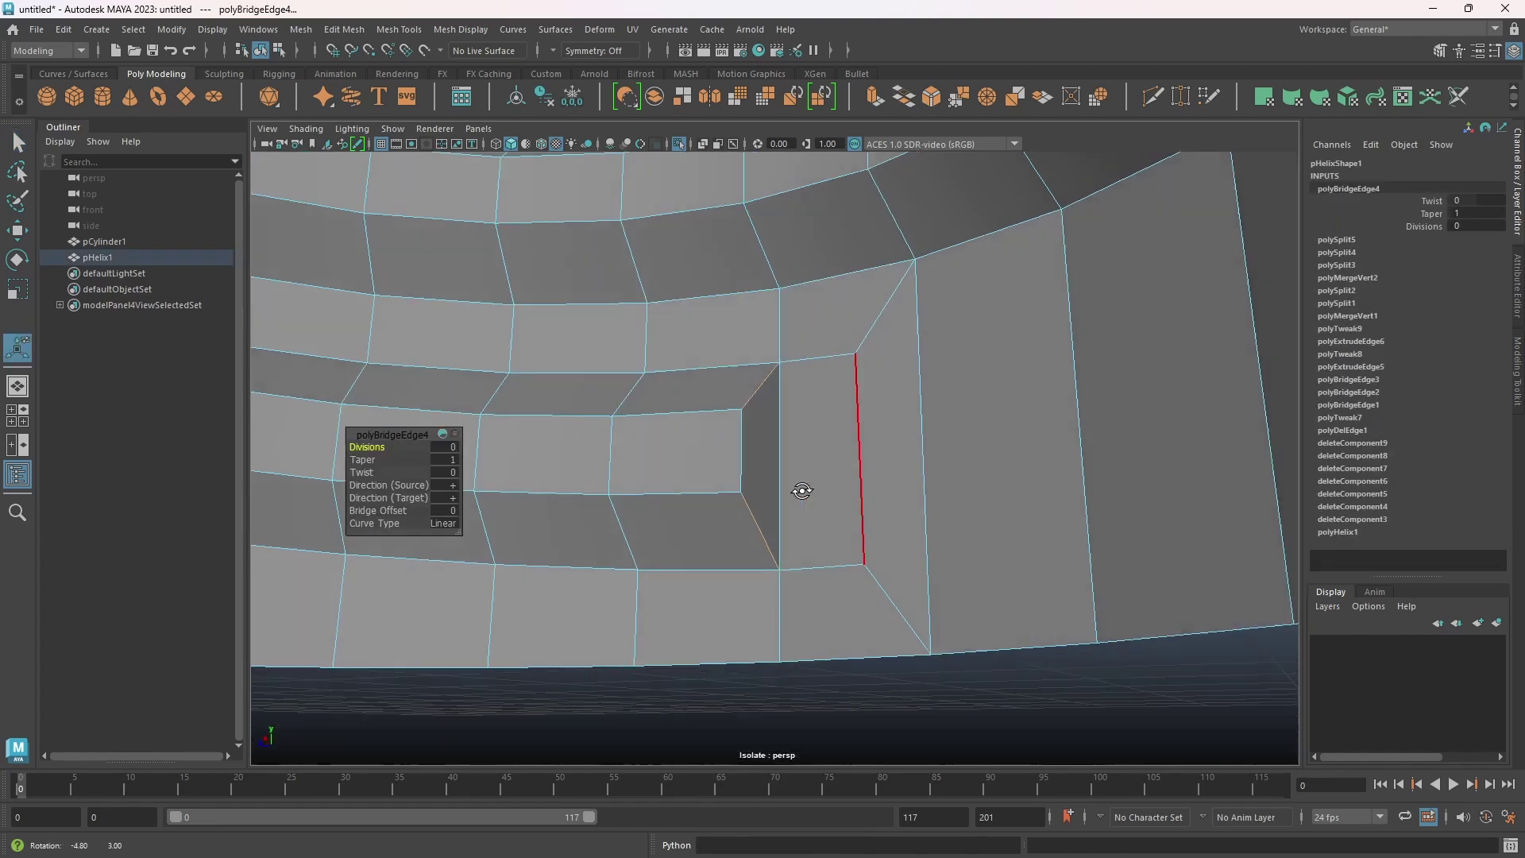
mouse_move(803, 493)
left_mouse_down("alt")
mouse_move(823, 487)
mouse_move(763, 477)
mouse_move(803, 504)
left_mouse_up("alt")
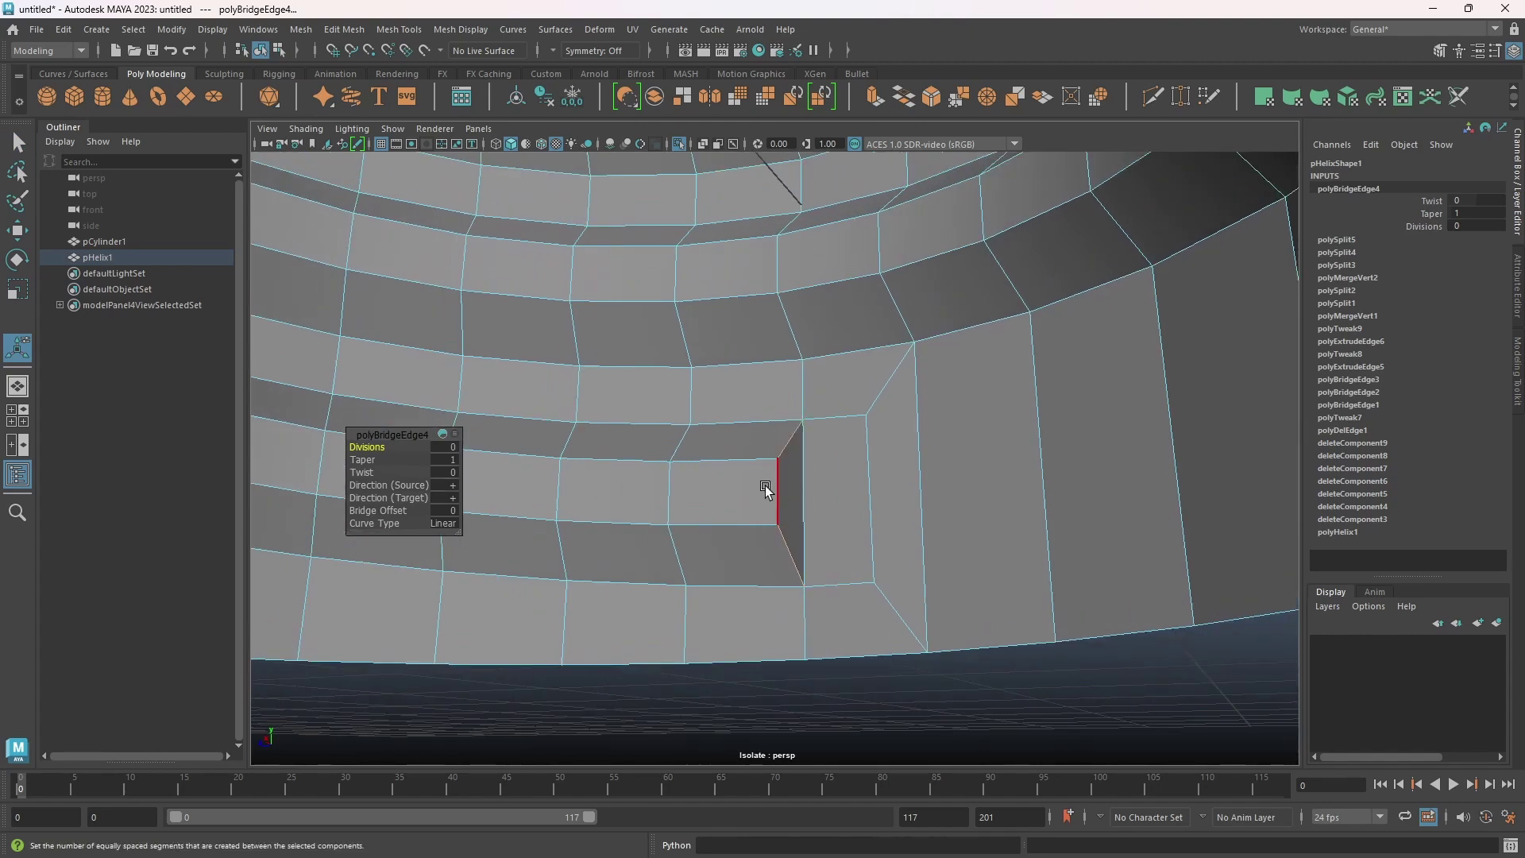
Move the inner vertical edge of the thread's lower end back along the thread and toward the wall to slope the closing face
left_click(877, 518)
left_click_drag(877, 518, 816, 614, "alt")
key("w")
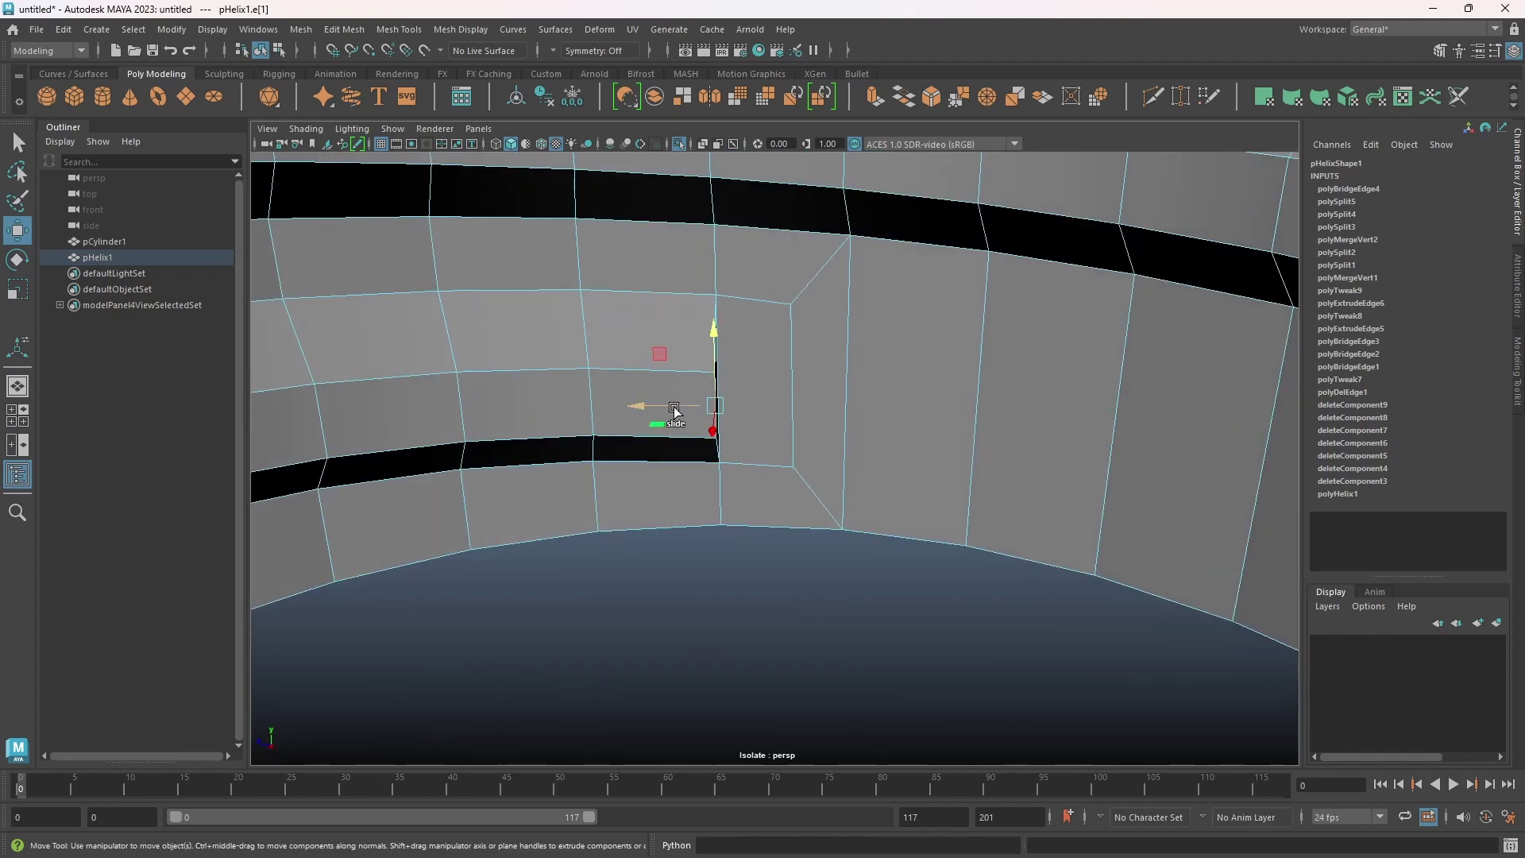
mouse_move(672, 410)
left_mouse_down()
mouse_move(604, 404)
mouse_move(718, 436)
mouse_move(641, 436)
mouse_move(701, 471)
mouse_move(670, 424)
mouse_move(683, 391)
left_mouse_up()
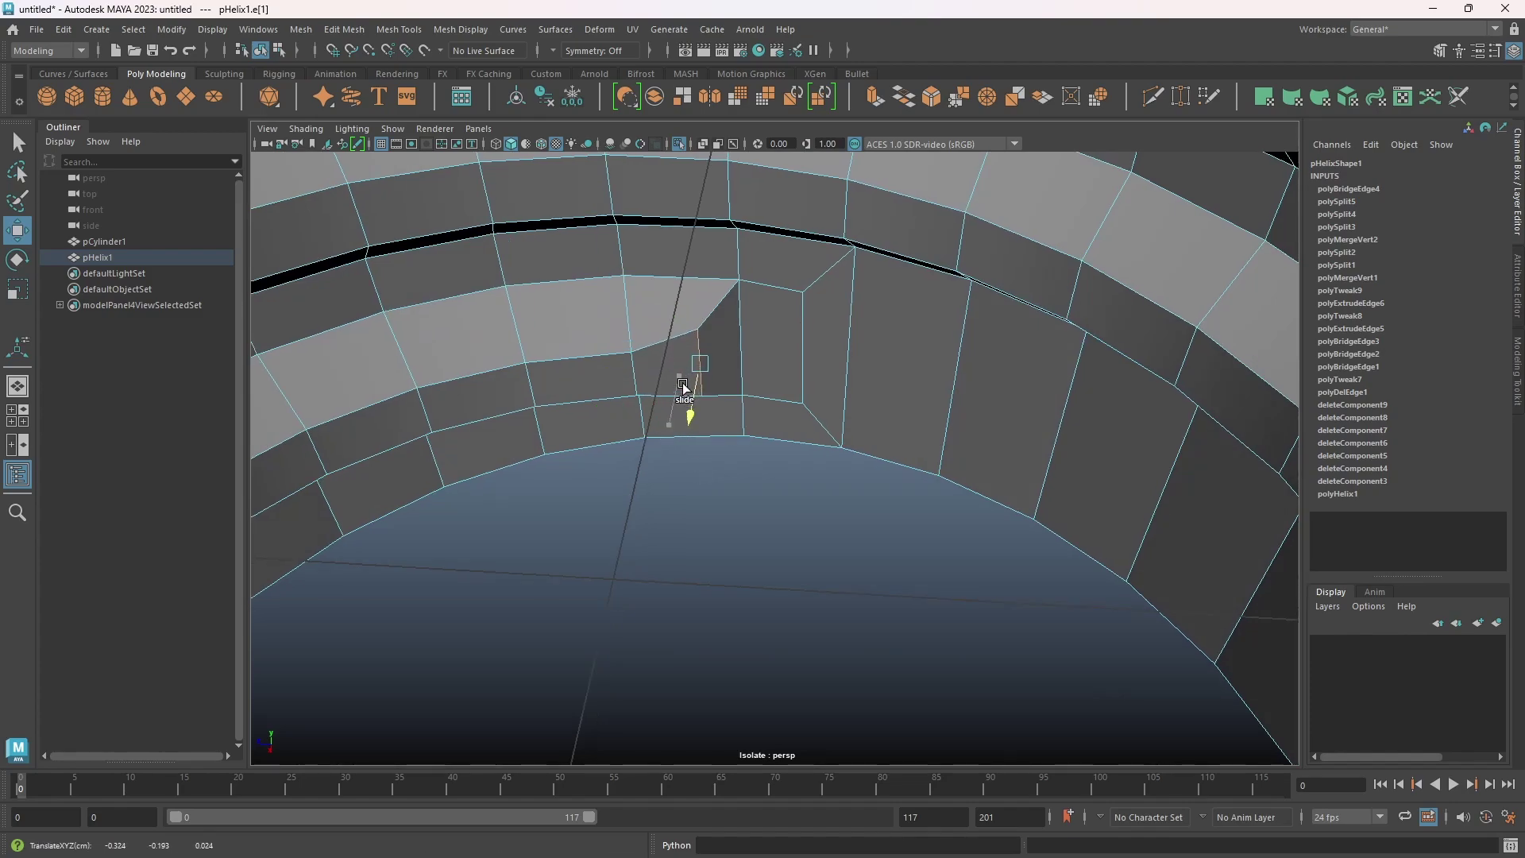
left_click_drag(814, 450, 755, 347, "alt")
scroll(696, 507, "up", 3)
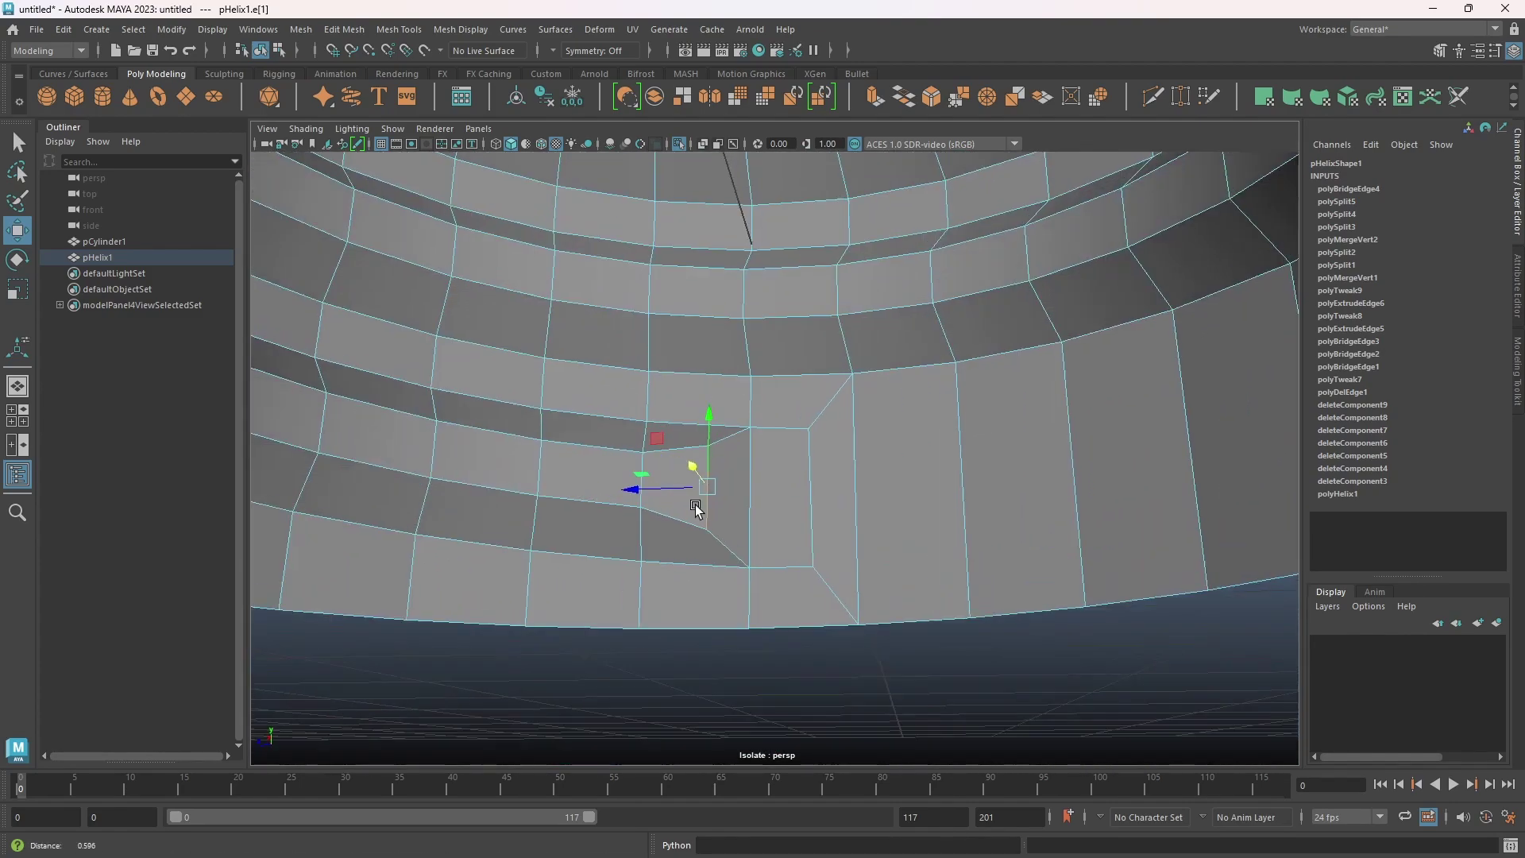
scroll(696, 507, "up", 3)
middle_click_drag(695, 507, 764, 532, "alt")
left_click_drag(765, 533, 732, 556, "alt")
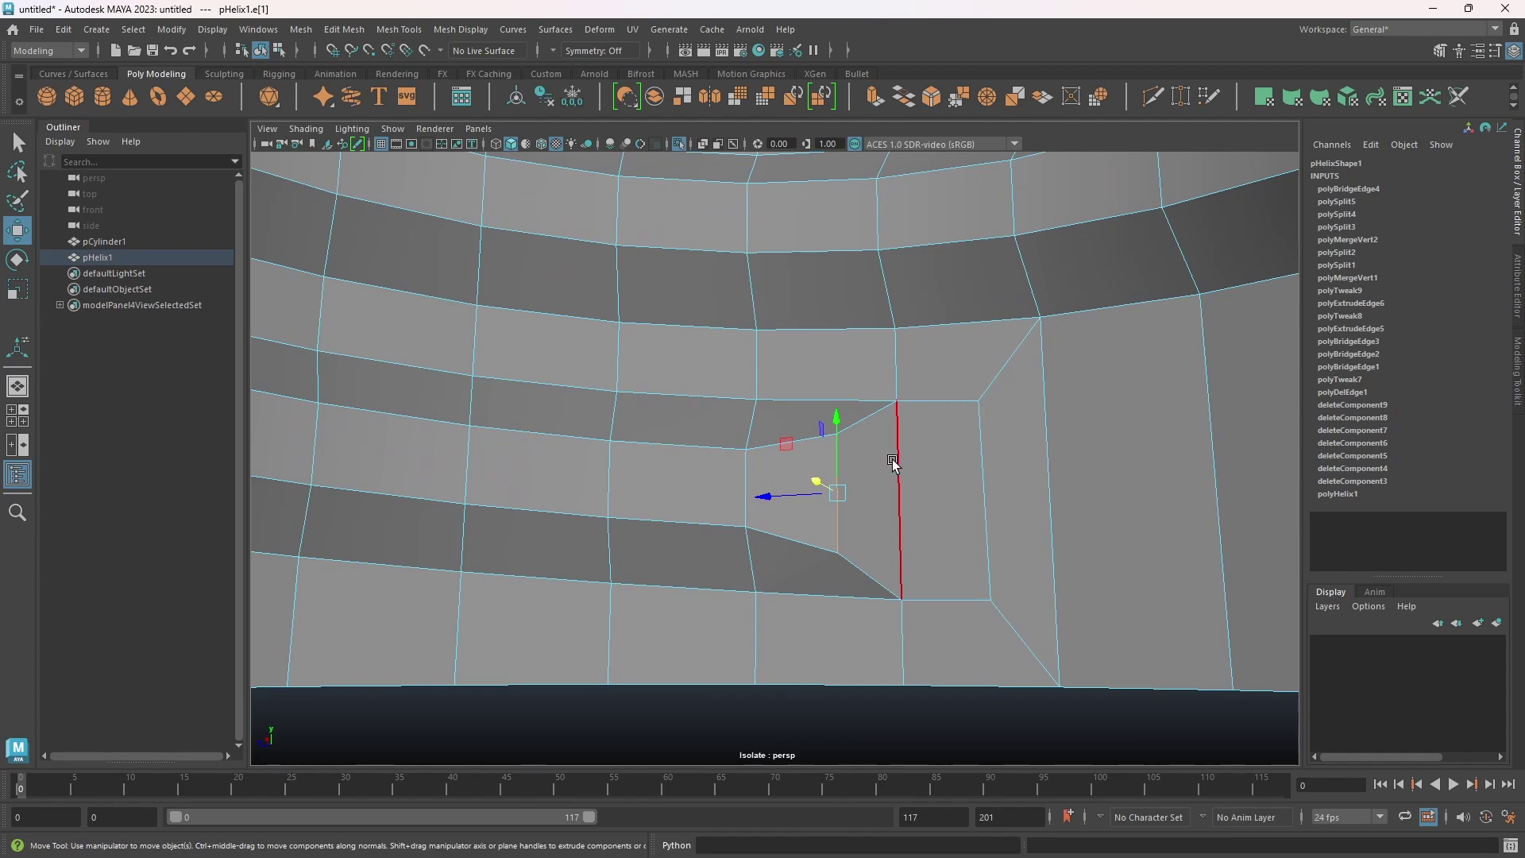
Scale the lower end's inner edge vertically to about 0.63, the adjacent wall edge to about 0.75, and shorten the outer cut edge
key("r")
left_click_drag(831, 423, 836, 439)
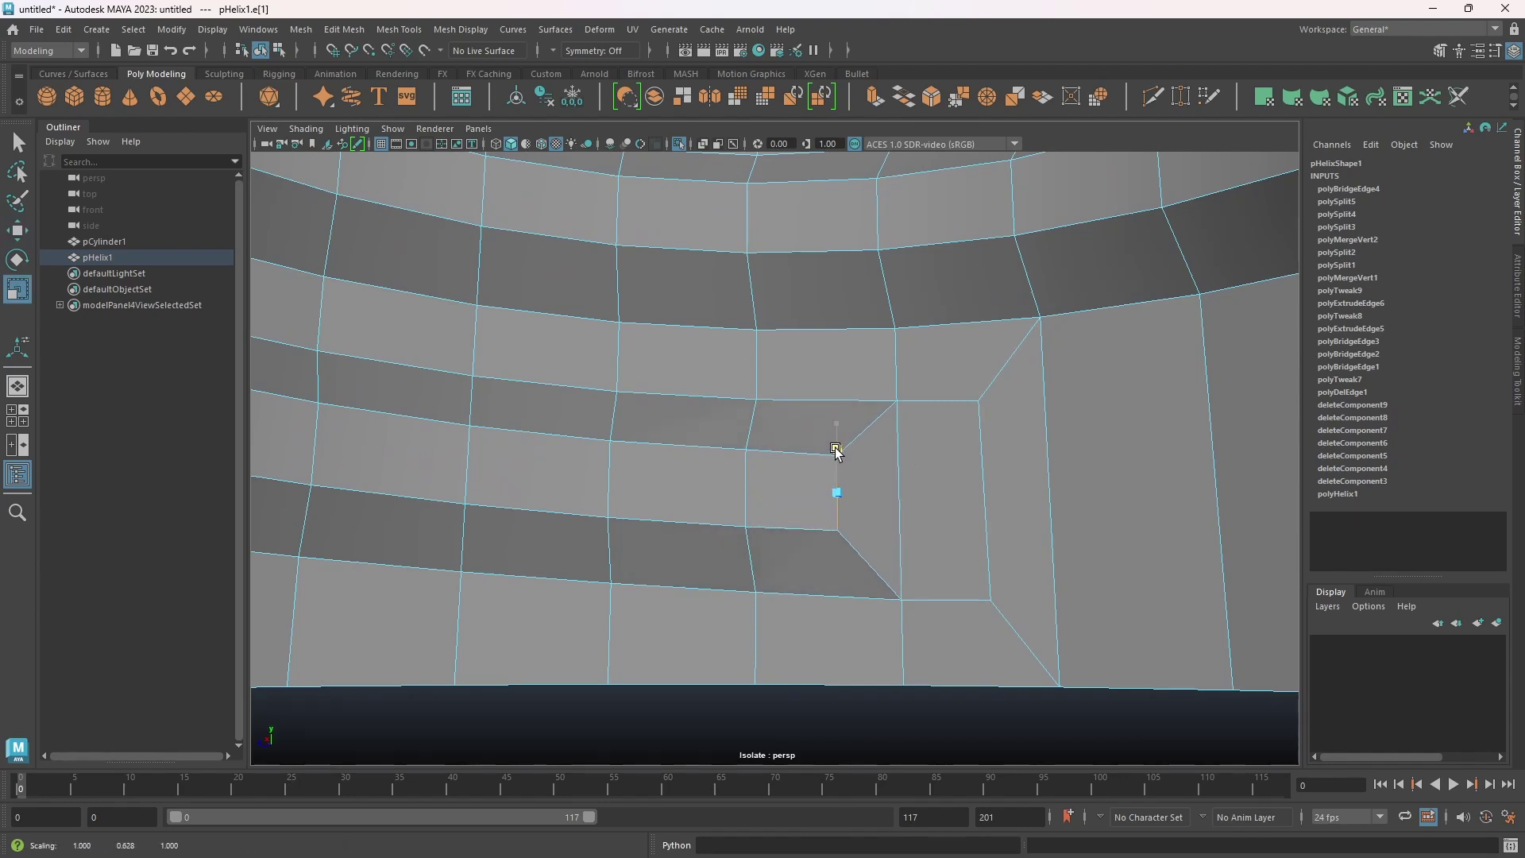
left_click(900, 445)
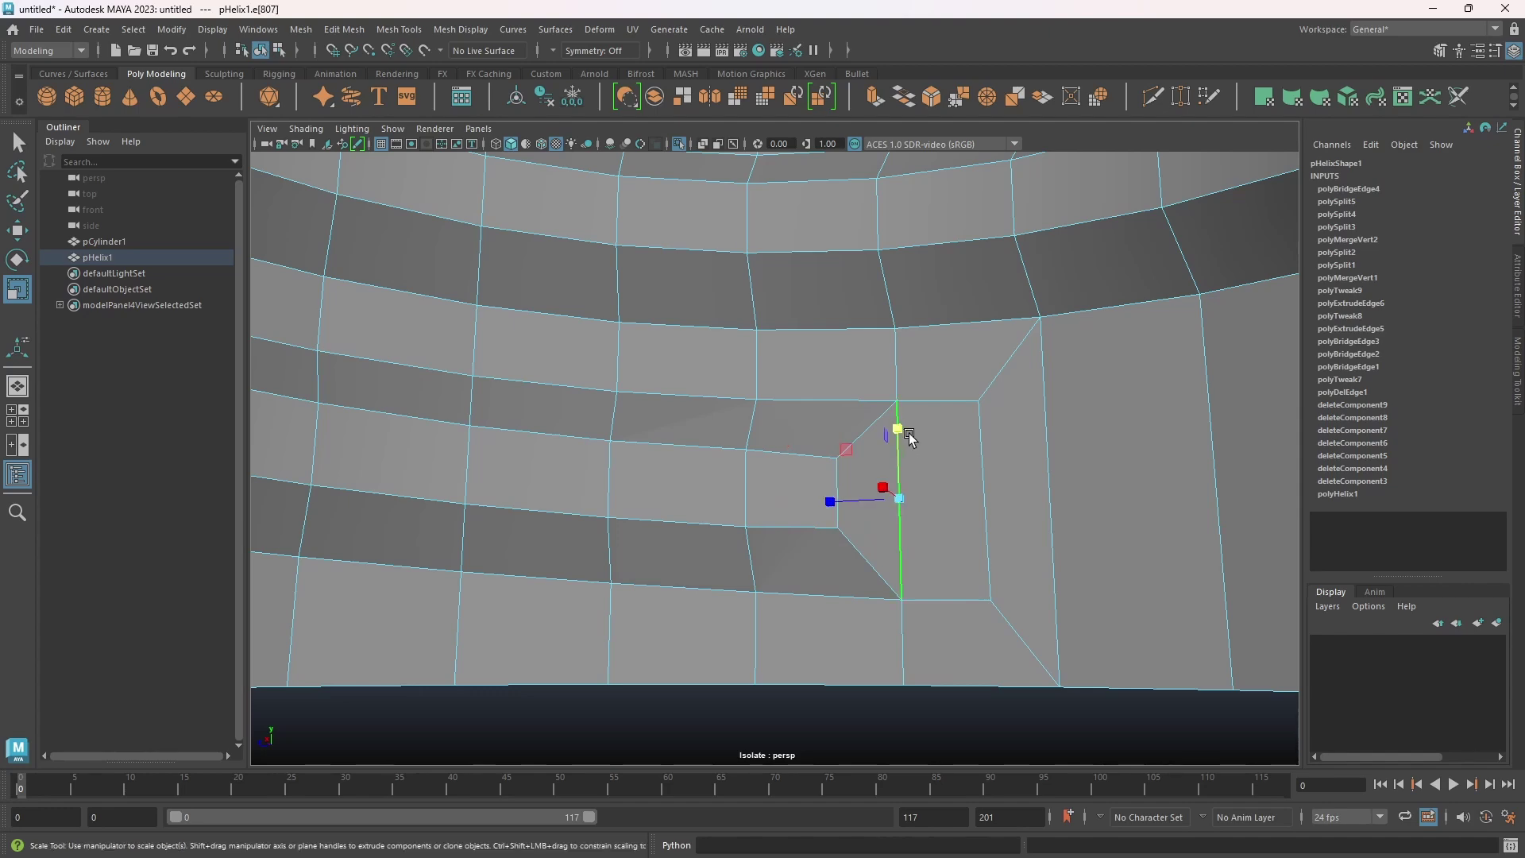
left_click_drag(898, 429, 898, 447)
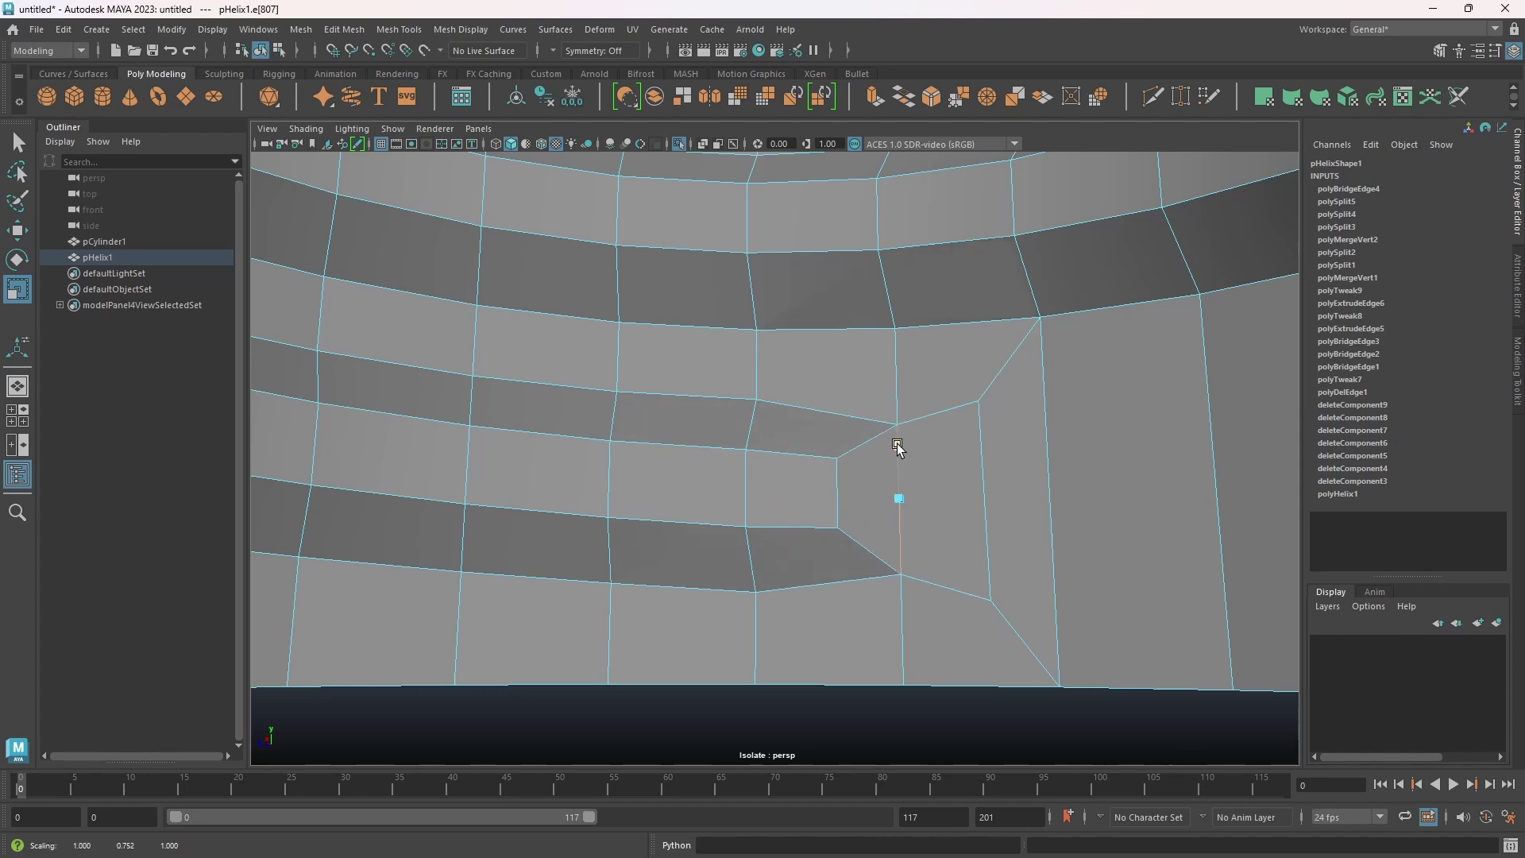
left_click(983, 444)
left_click_drag(984, 429, 985, 449)
Bridge the open edges at the thread's upper end and merge the overlapping vertices there
scroll(993, 521, "down", 12)
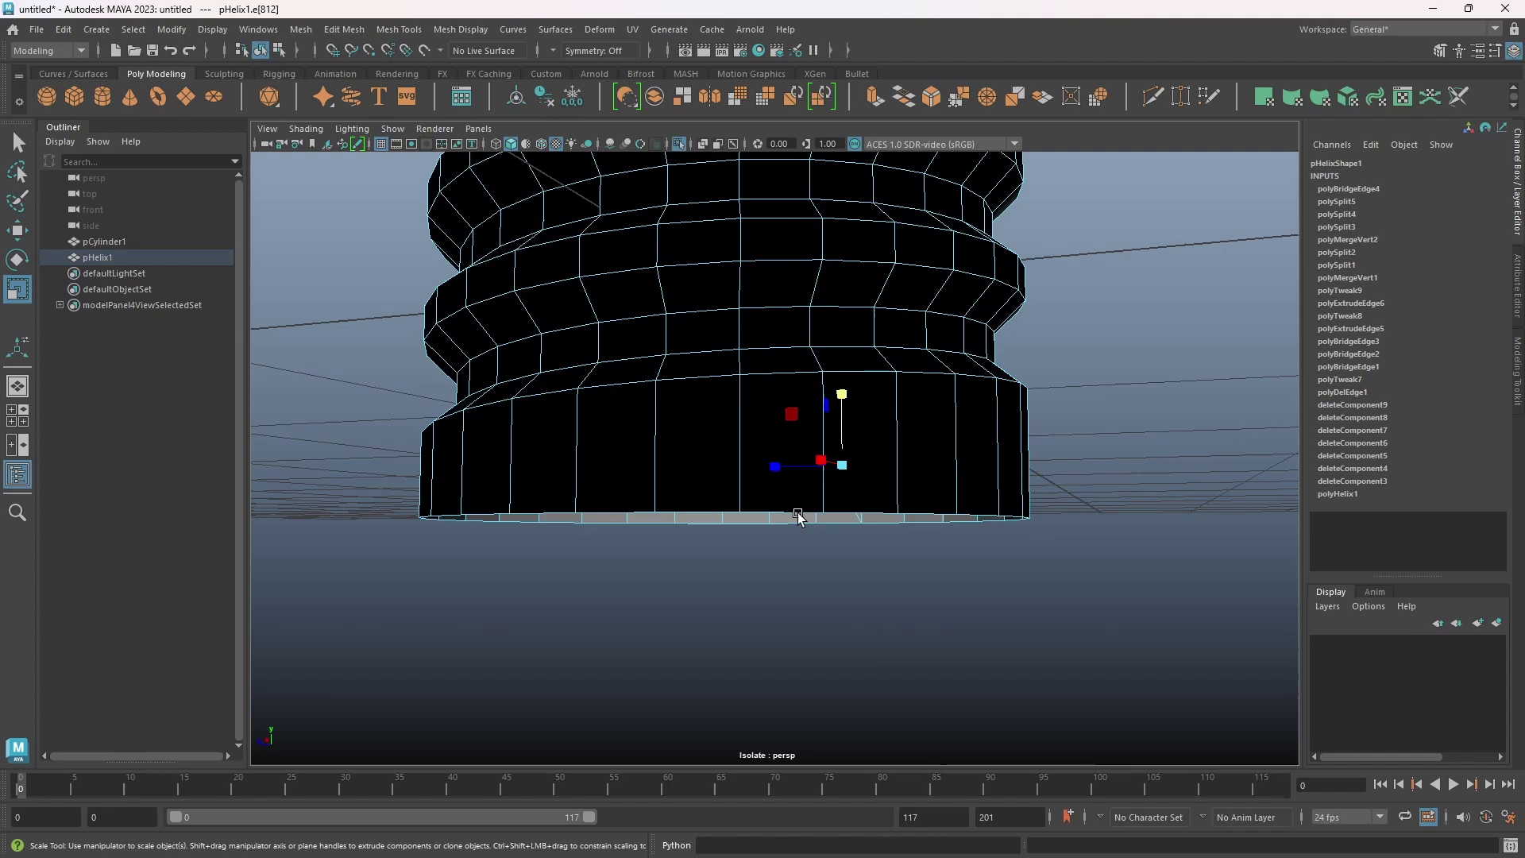
left_click_drag(798, 516, 795, 445, "alt")
left_click(834, 524)
left_click(858, 530, "shift")
key("g")
right_click_drag(746, 260, 749, 225)
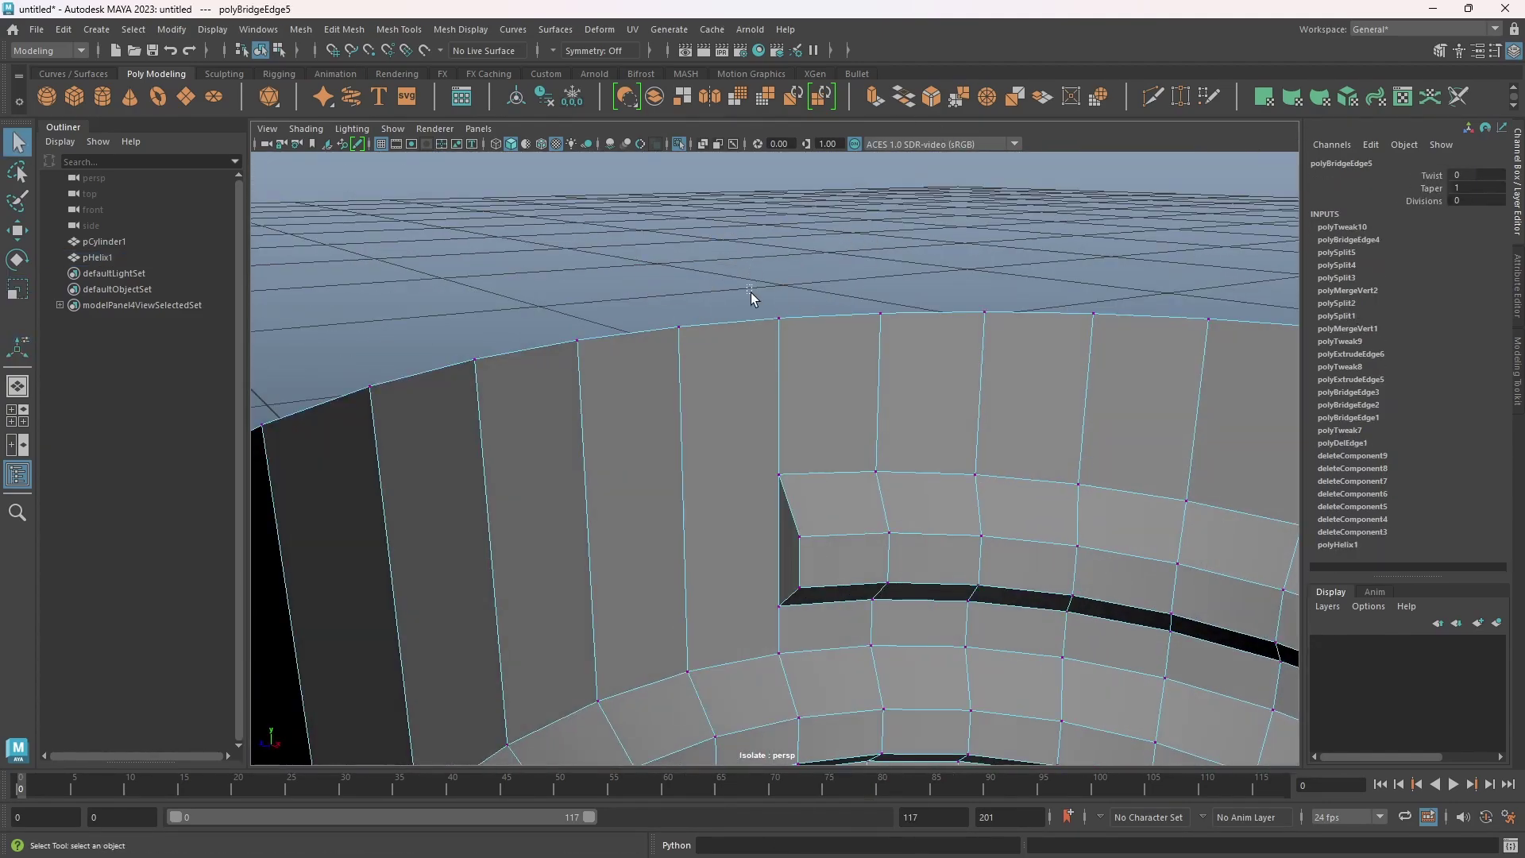
left_click(461, 29)
mouse_move(344, 29)
left_click(363, 200)
Cut the wall face beside the upper end from both corners through mid-face points to the far vertices, and connect the two points
left_click_drag(763, 413, 782, 373, "alt")
left_click(808, 468)
left_click(758, 472)
left_click(720, 319)
key("Return")
left_click(698, 409)
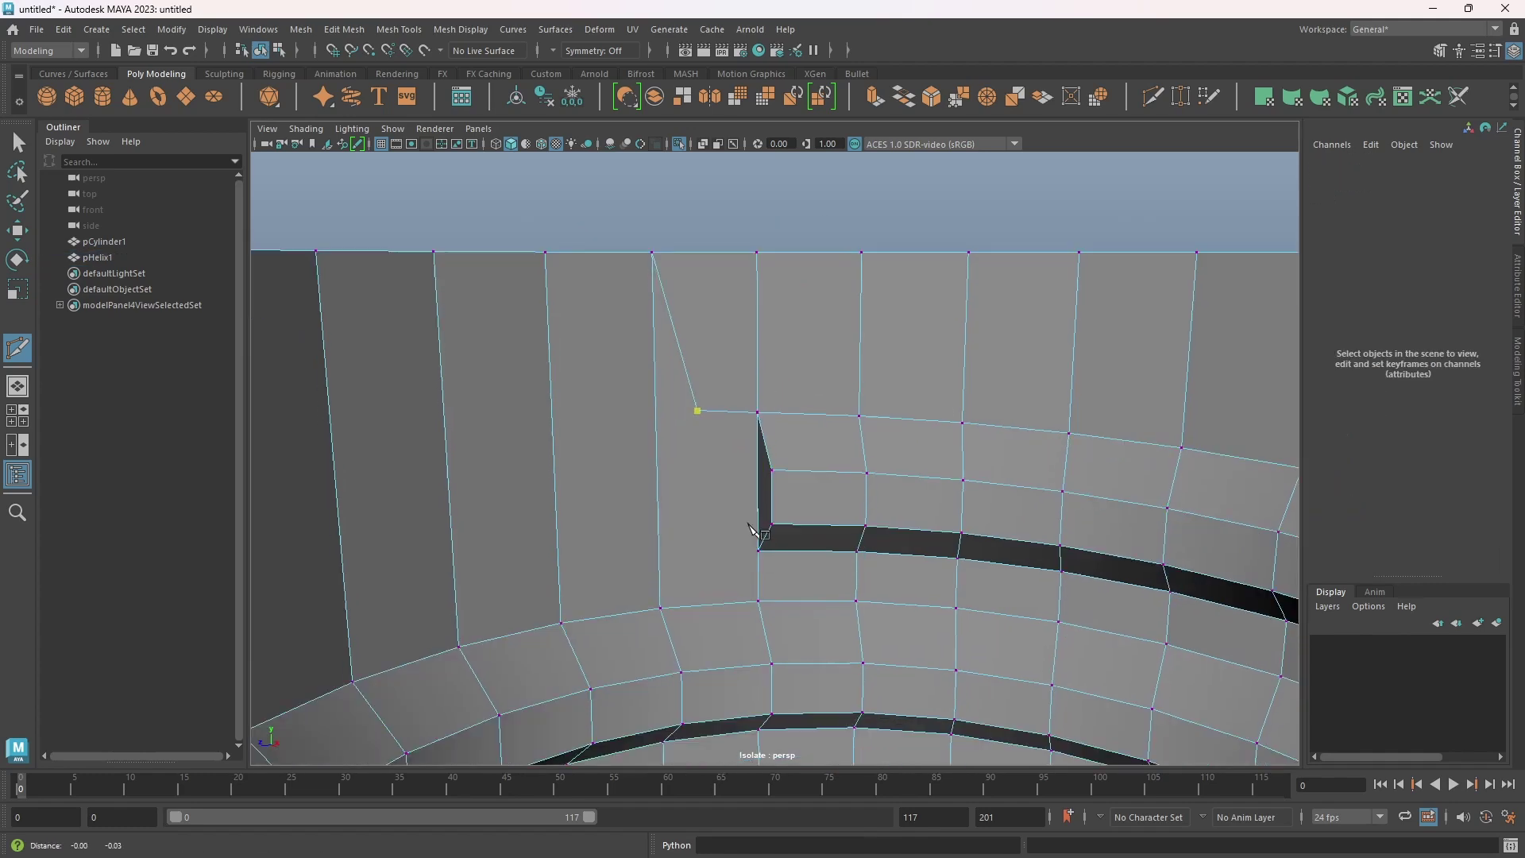
left_click(760, 530)
left_click(703, 534)
Merge the overlapping vertices at the upper and lower corners of the thread's upper end with a 0.001 distance threshold
key("q")
left_click(777, 389)
left_click(777, 529, "shift")
left_click(344, 30)
left_click(364, 200)
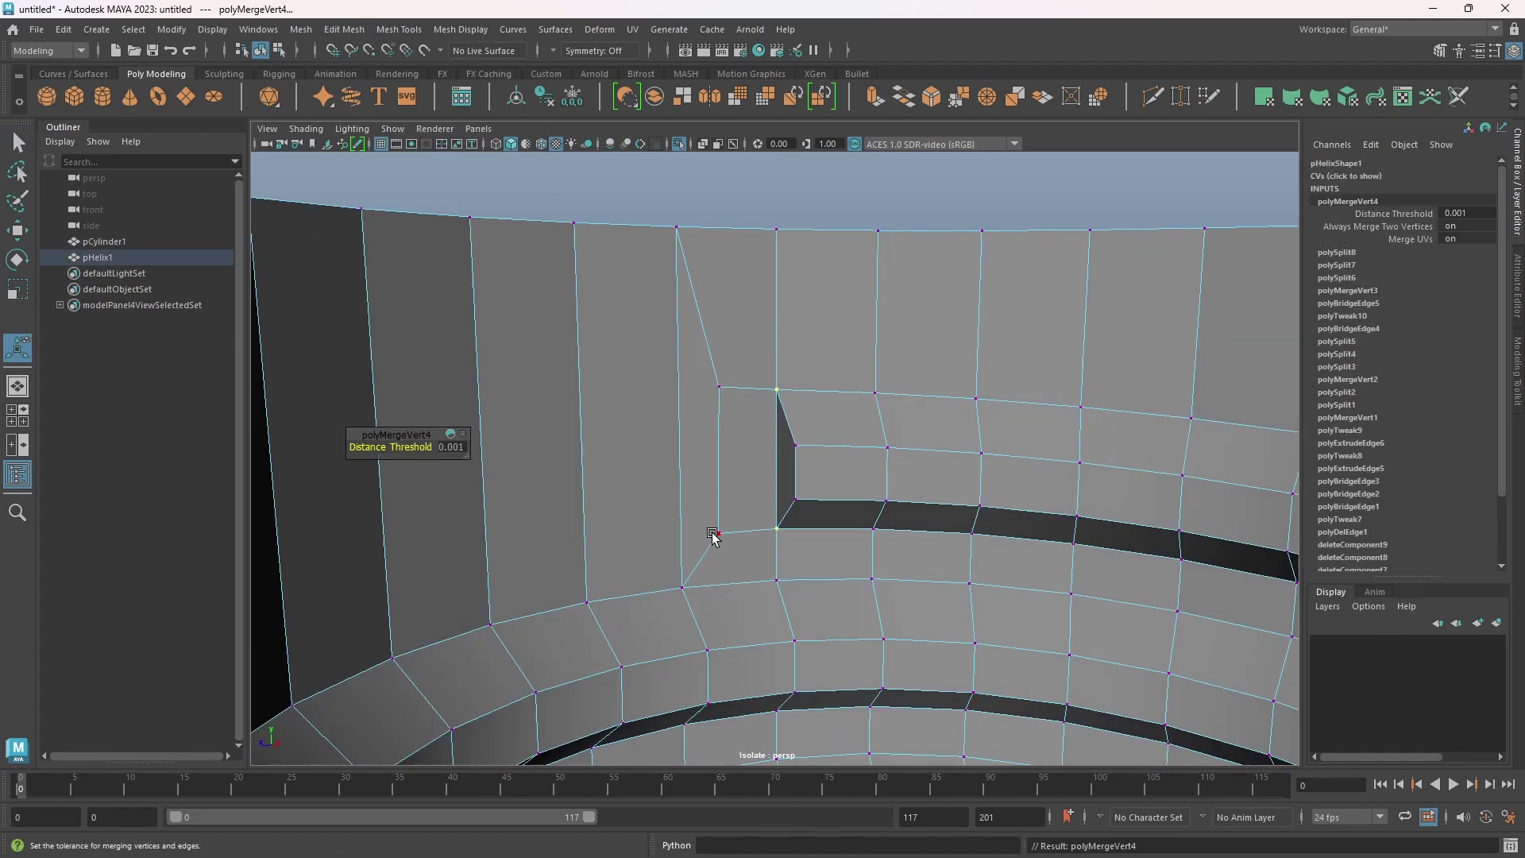
Move the inner vertical edge of the thread's upper end along the thread to slope its closing face
left_click_drag(739, 477, 766, 449, "alt")
right_click_drag(768, 381, 769, 350)
left_click(772, 473)
key("w")
left_click_drag(730, 482, 751, 489)
Scale down the vertical edges at the thread's upper end to taper it, and check the whole thread
left_click_drag(842, 523, 701, 414, "alt")
left_click(727, 587)
left_click(752, 508)
key("r")
left_click_drag(754, 510, 783, 535, "alt")
scroll(800, 521, "down", 5)
middle_click_drag(878, 596, 854, 494, "alt")
left_click_drag(854, 496, 817, 522, "alt")
left_click_drag(804, 435, 871, 529, "alt")
left_click_drag(1028, 524, 916, 534, "alt")
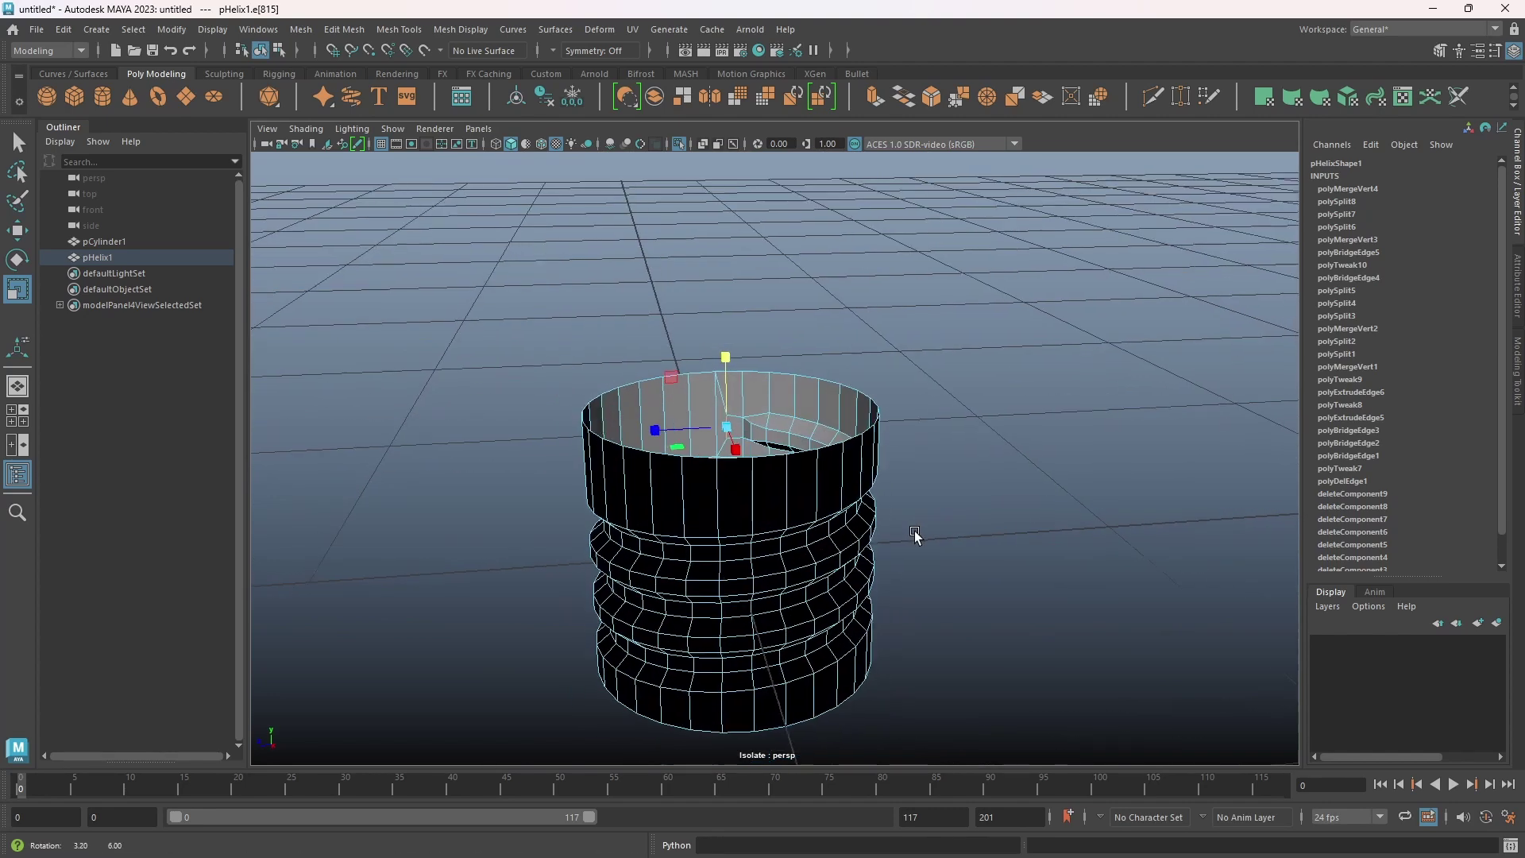
Return the thread to object selection and leave isolation so the nut is shown around it
right_click_drag(807, 398, 878, 380)
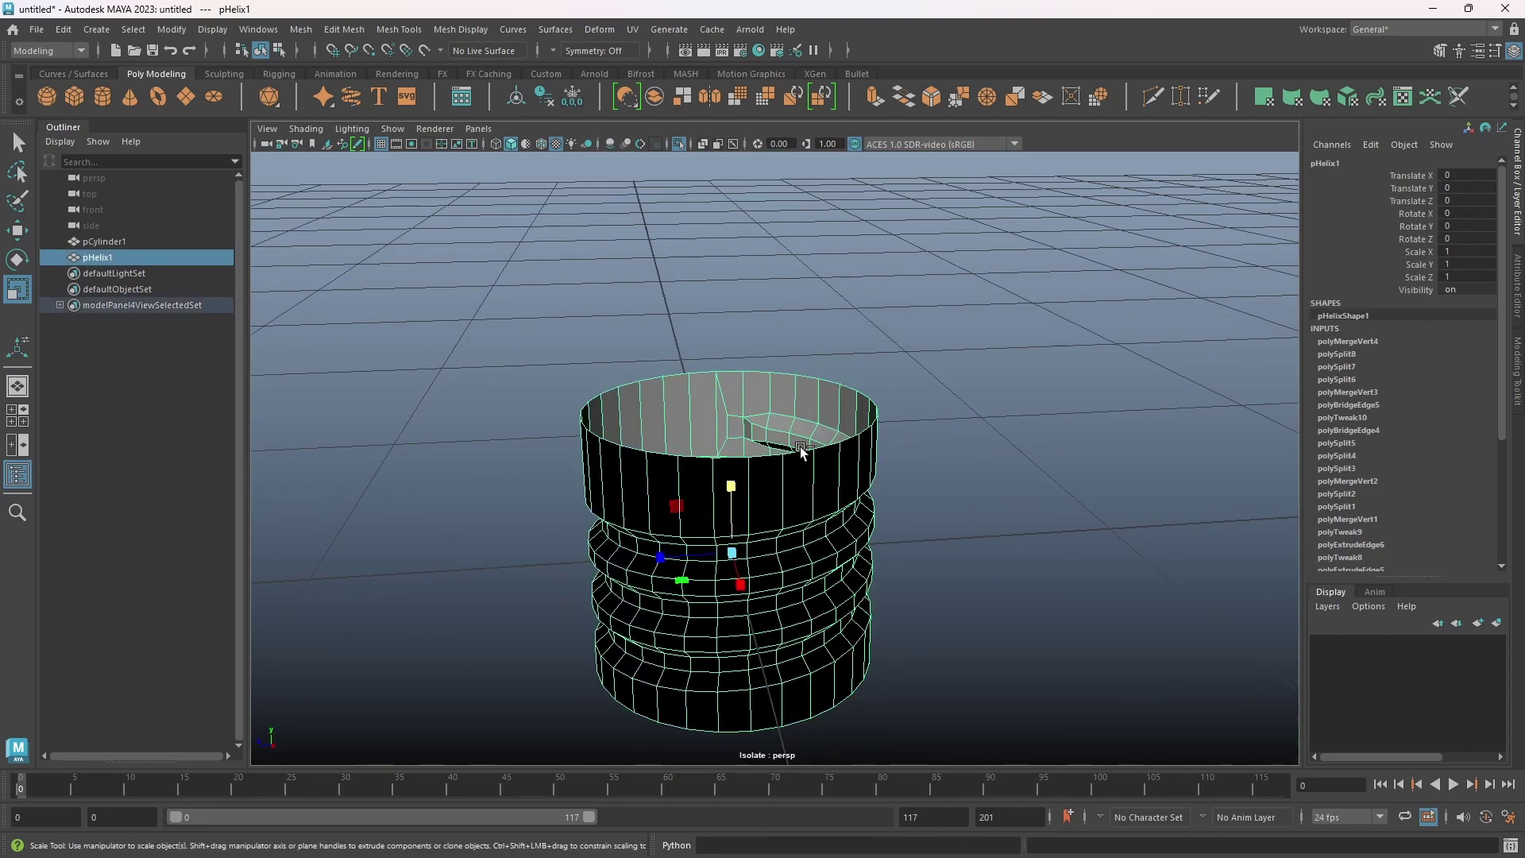
key("ctrl+1")
left_click_drag(856, 476, 845, 532, "alt")
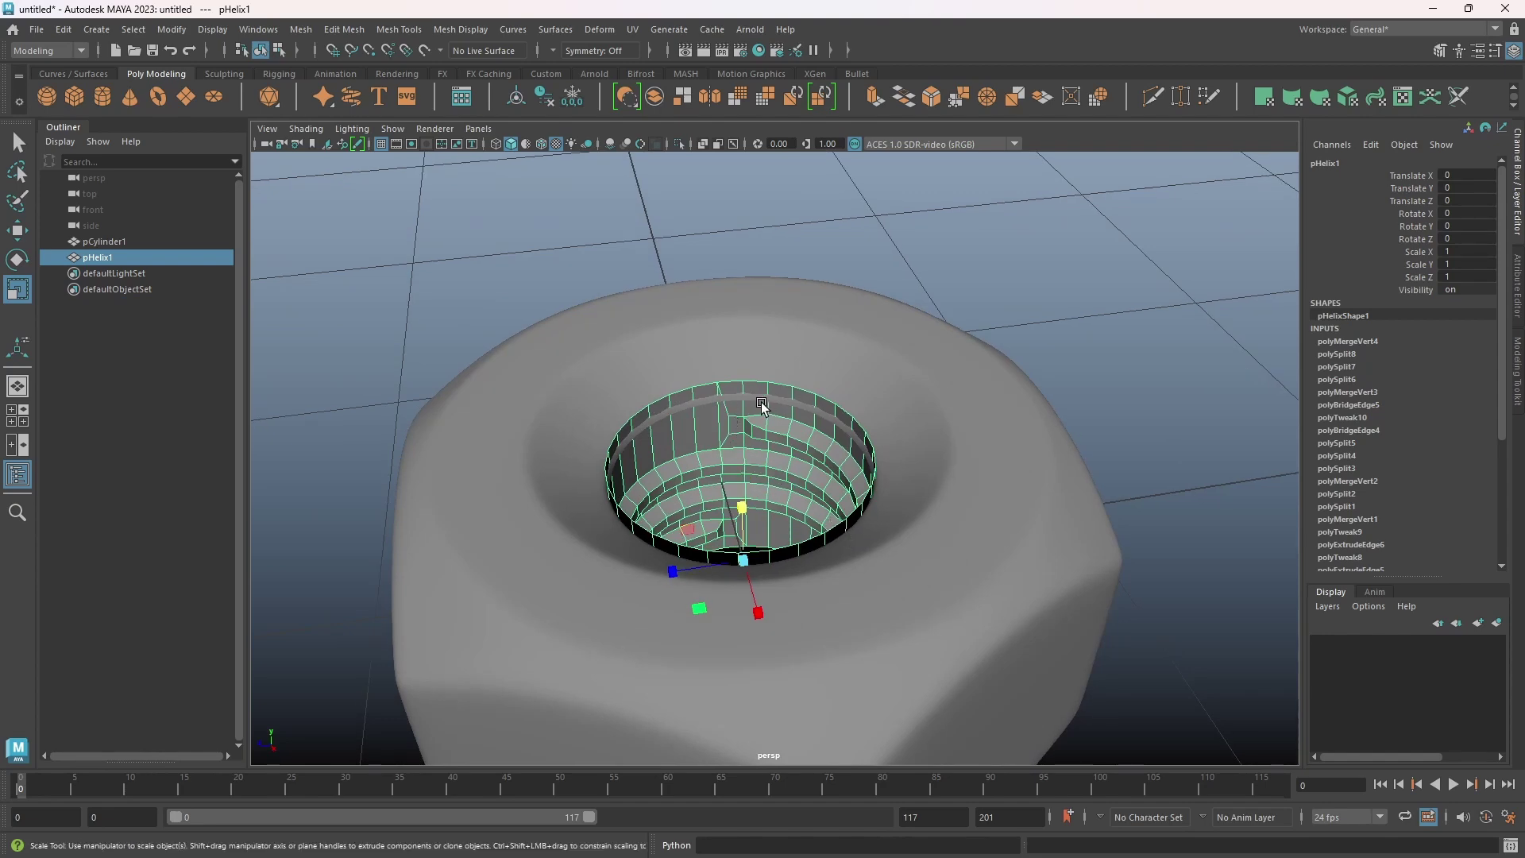
Clean up the nut and thread together by deleting history, freezing transformations and centering pivots
left_click(843, 479, "shift")
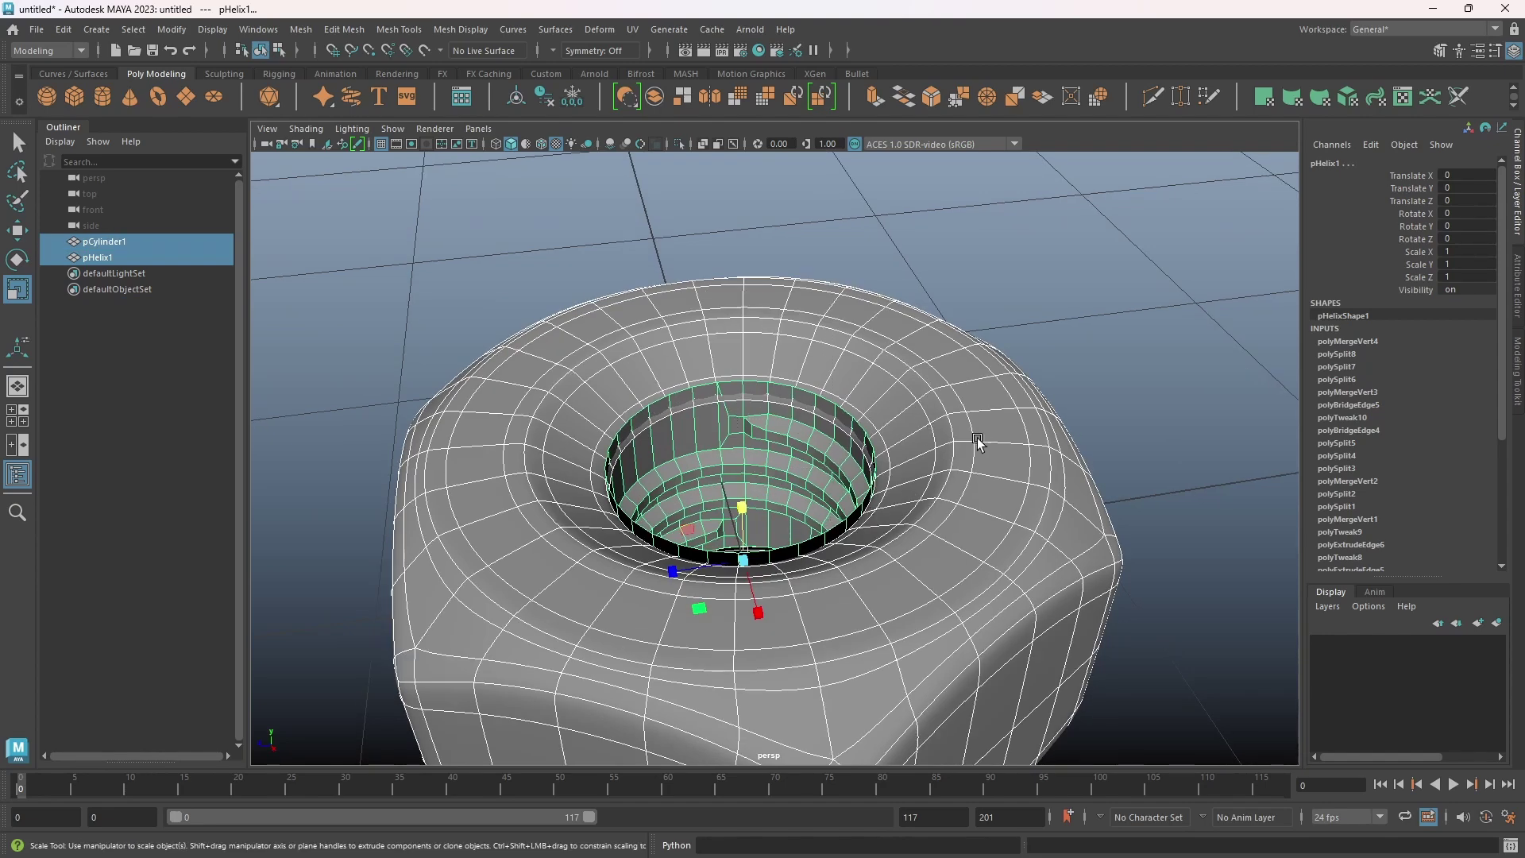
left_click(545, 98)
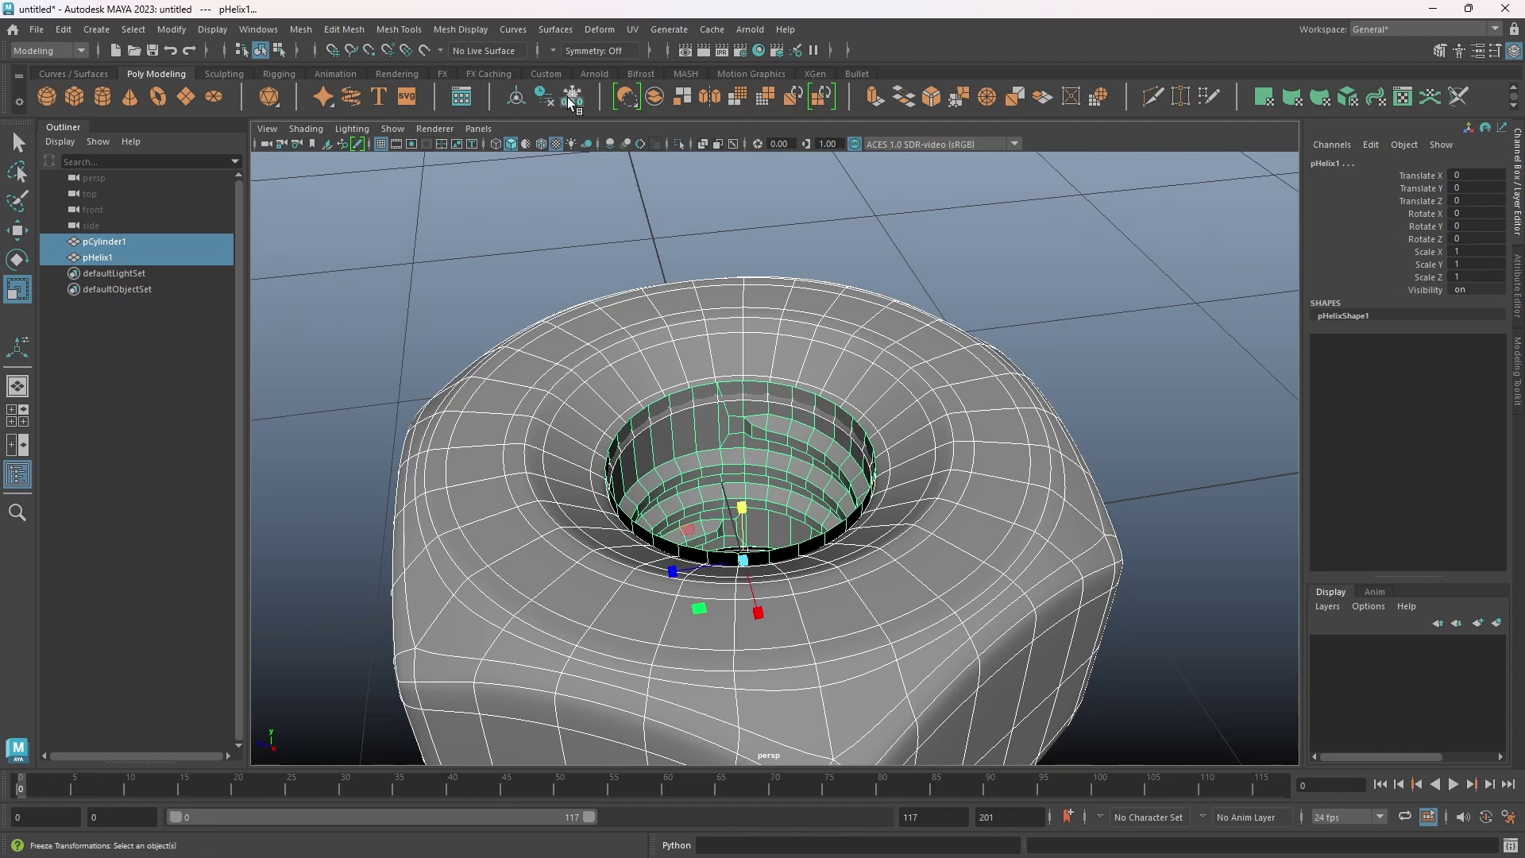
left_click(572, 98)
left_click(517, 103)
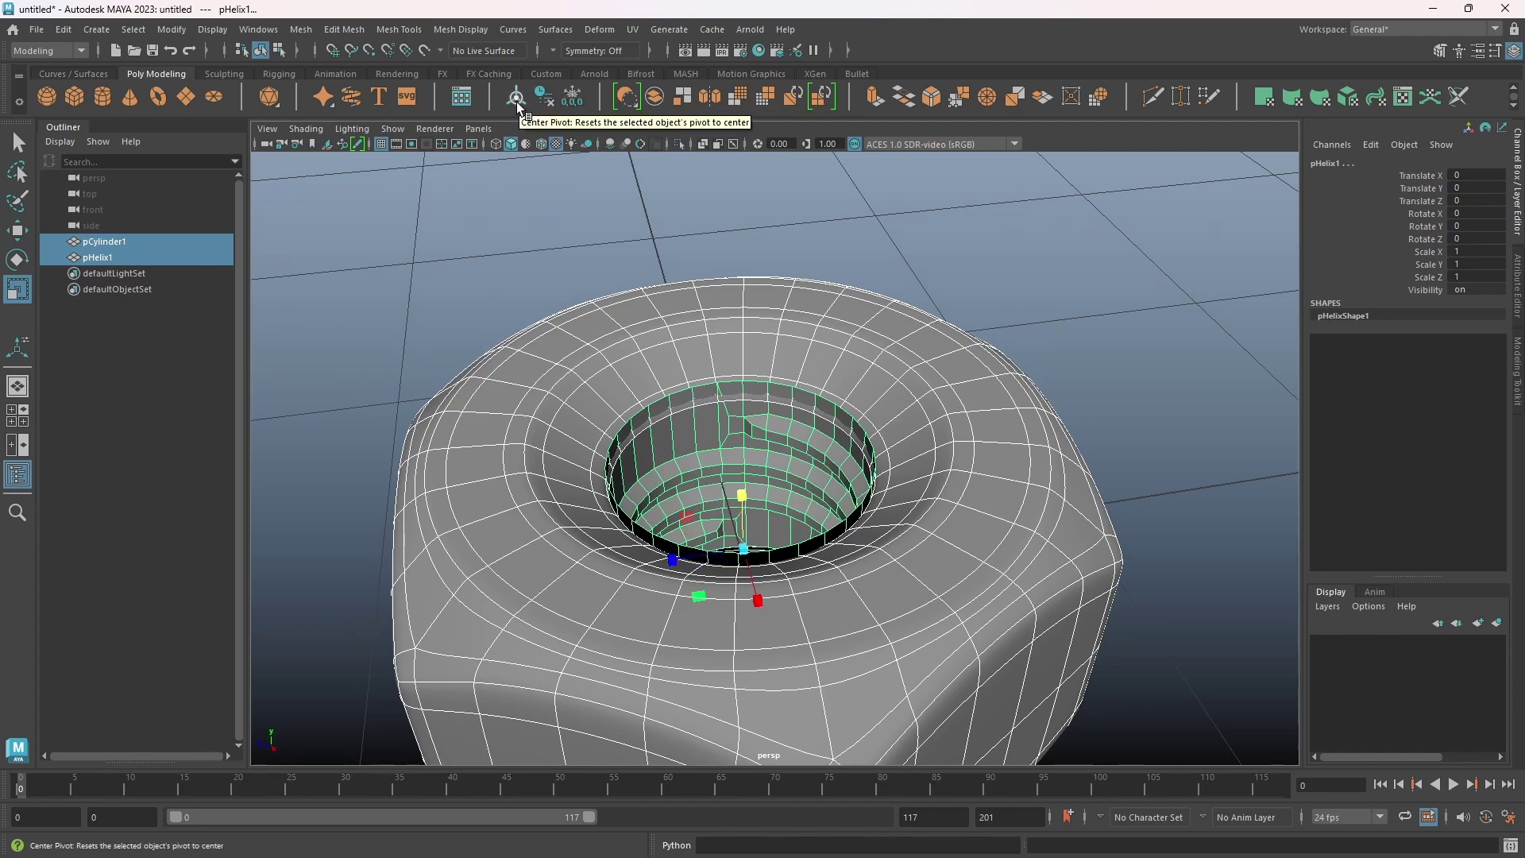
Combine the nut and the thread into a single mesh
left_click_drag(1056, 506, 945, 428, "alt")
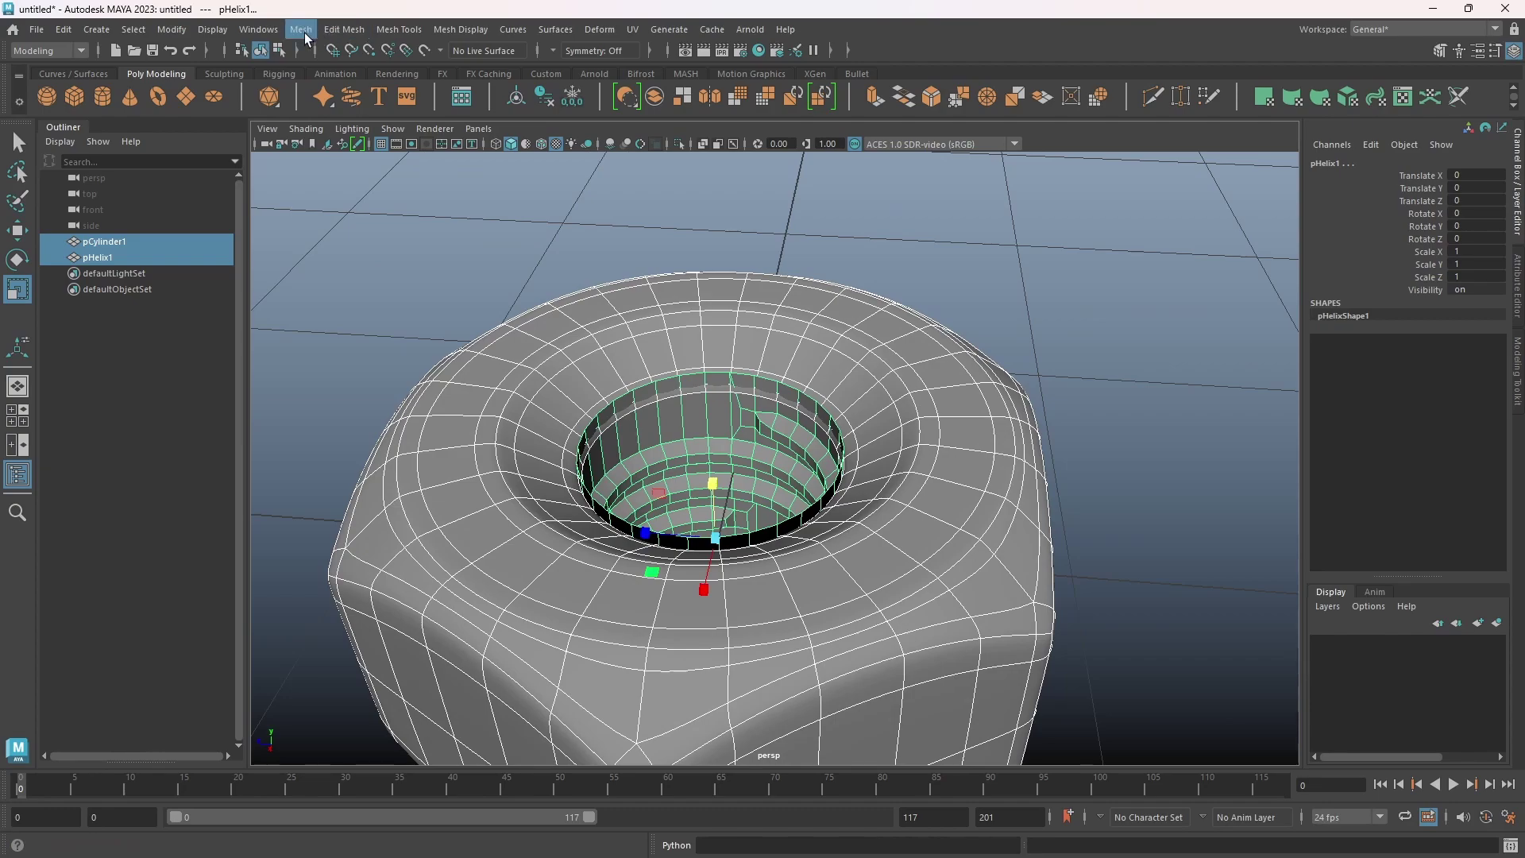
left_click(306, 29)
left_click(322, 83)
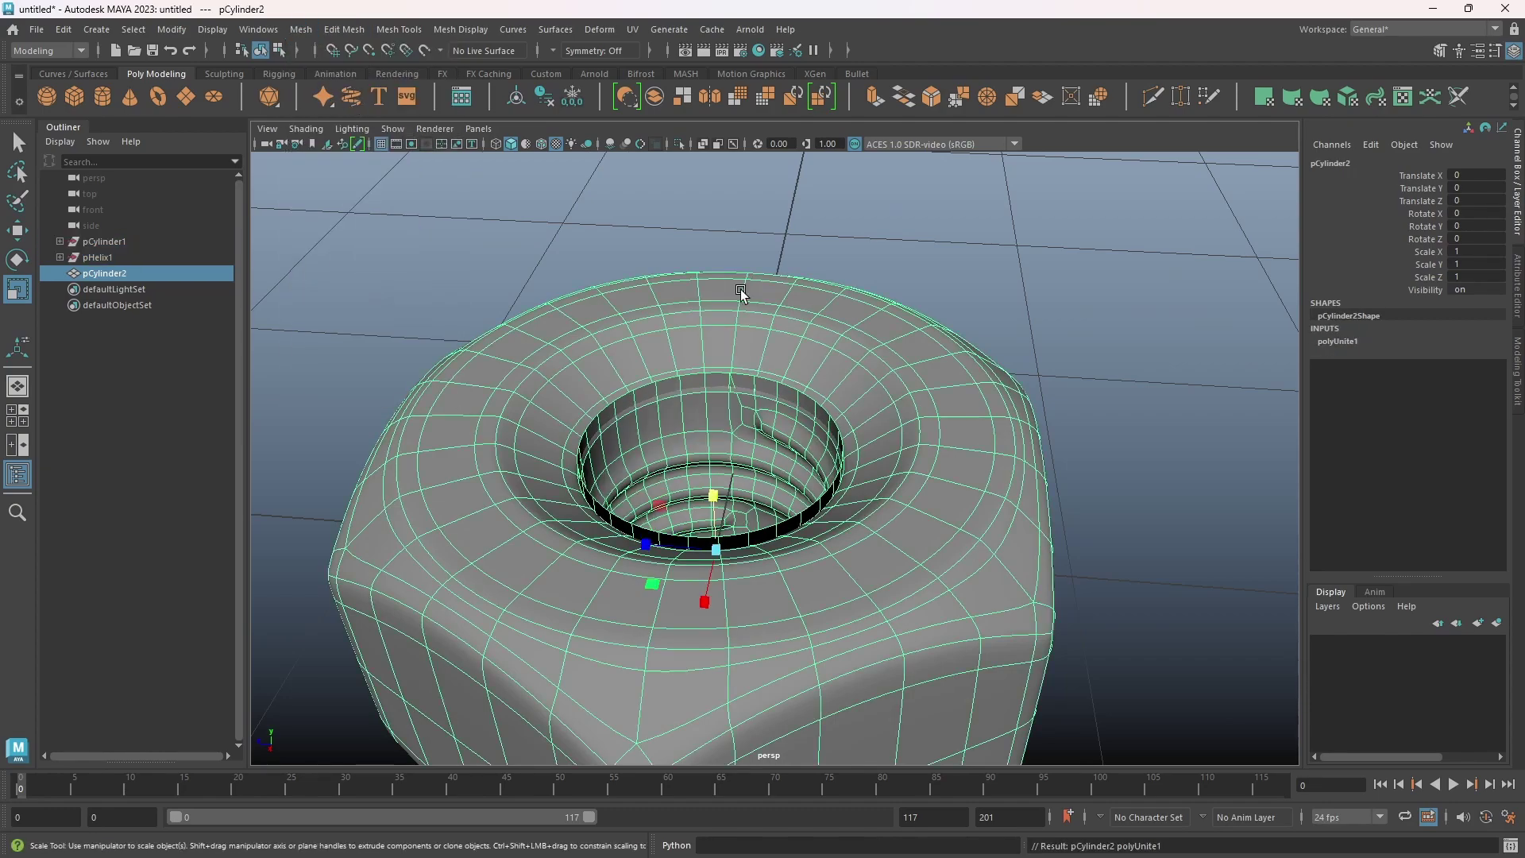
Select the thread's upper border edge loop and lower it vertically to just beneath the edge of the nut's hole
scroll(693, 392, "up", 2)
left_click_drag(692, 389, 657, 322, "alt")
scroll(720, 406, "up", 2)
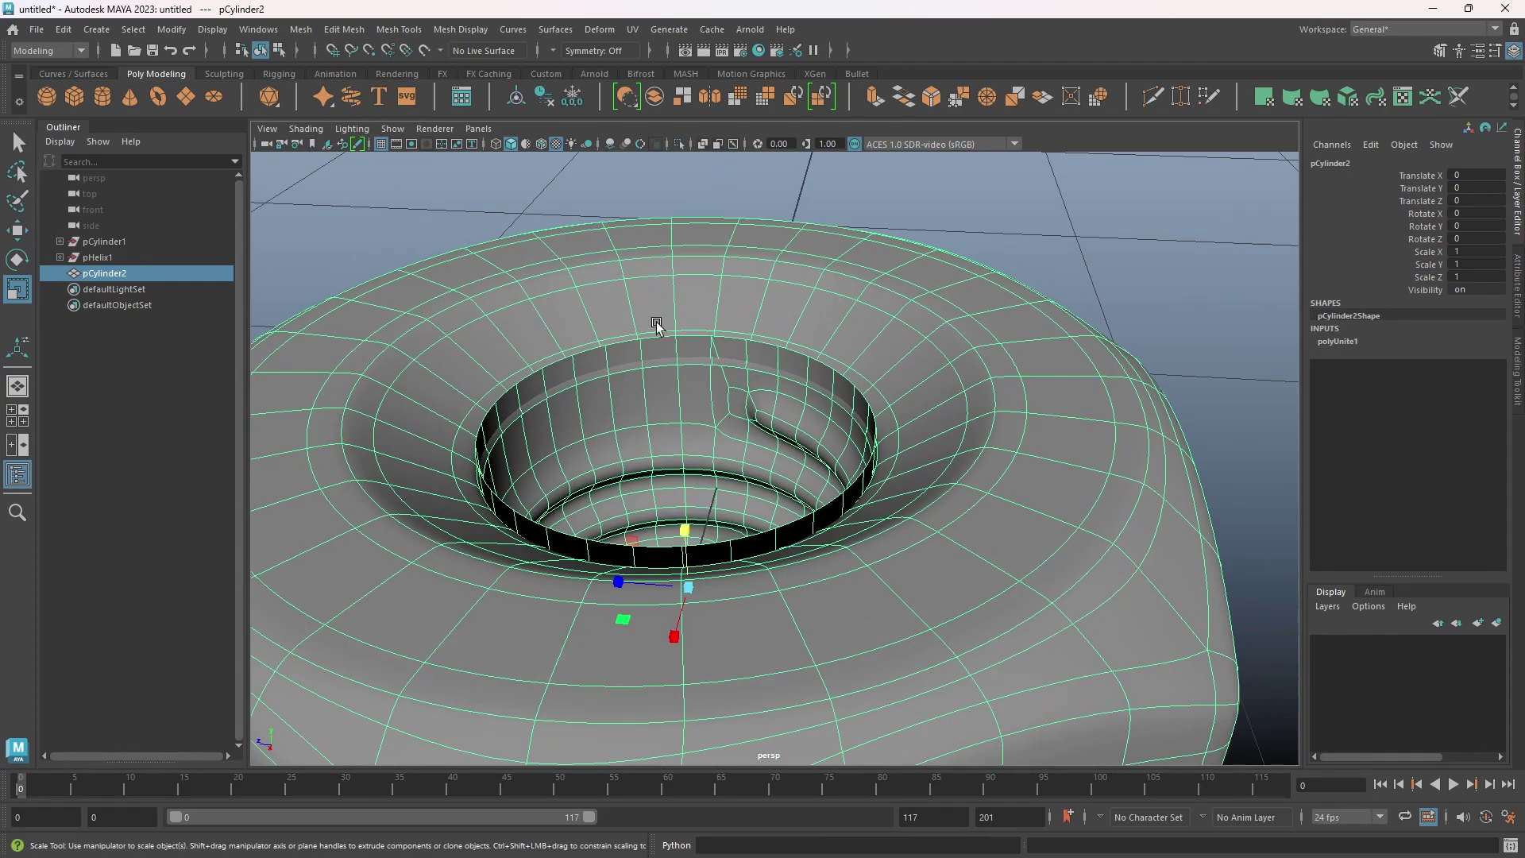
right_click_drag(656, 322, 653, 283)
left_click(670, 335)
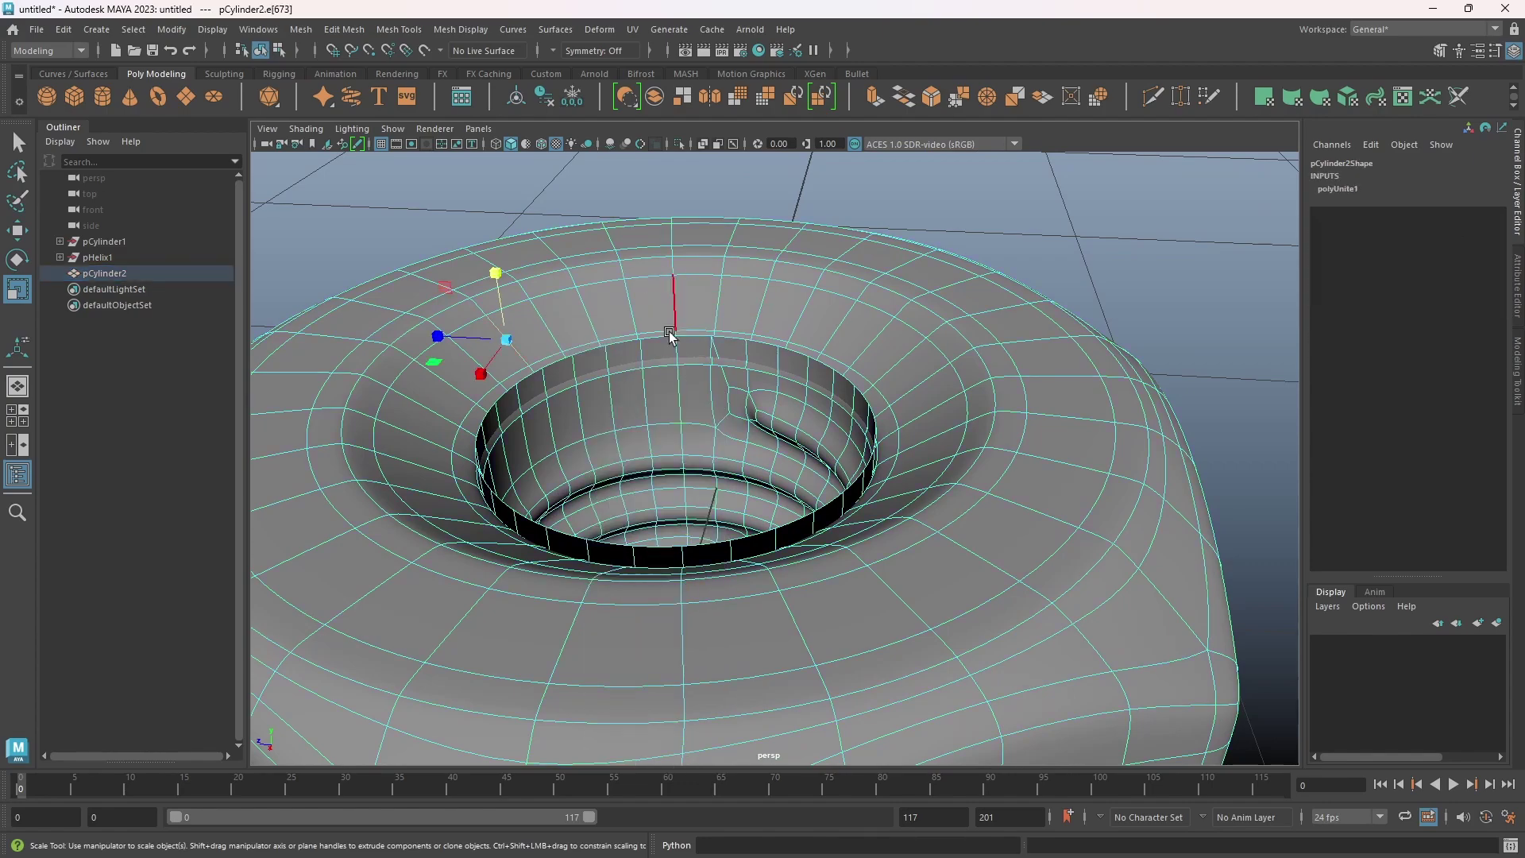
double_click(650, 338)
scroll(653, 350, "up", 4)
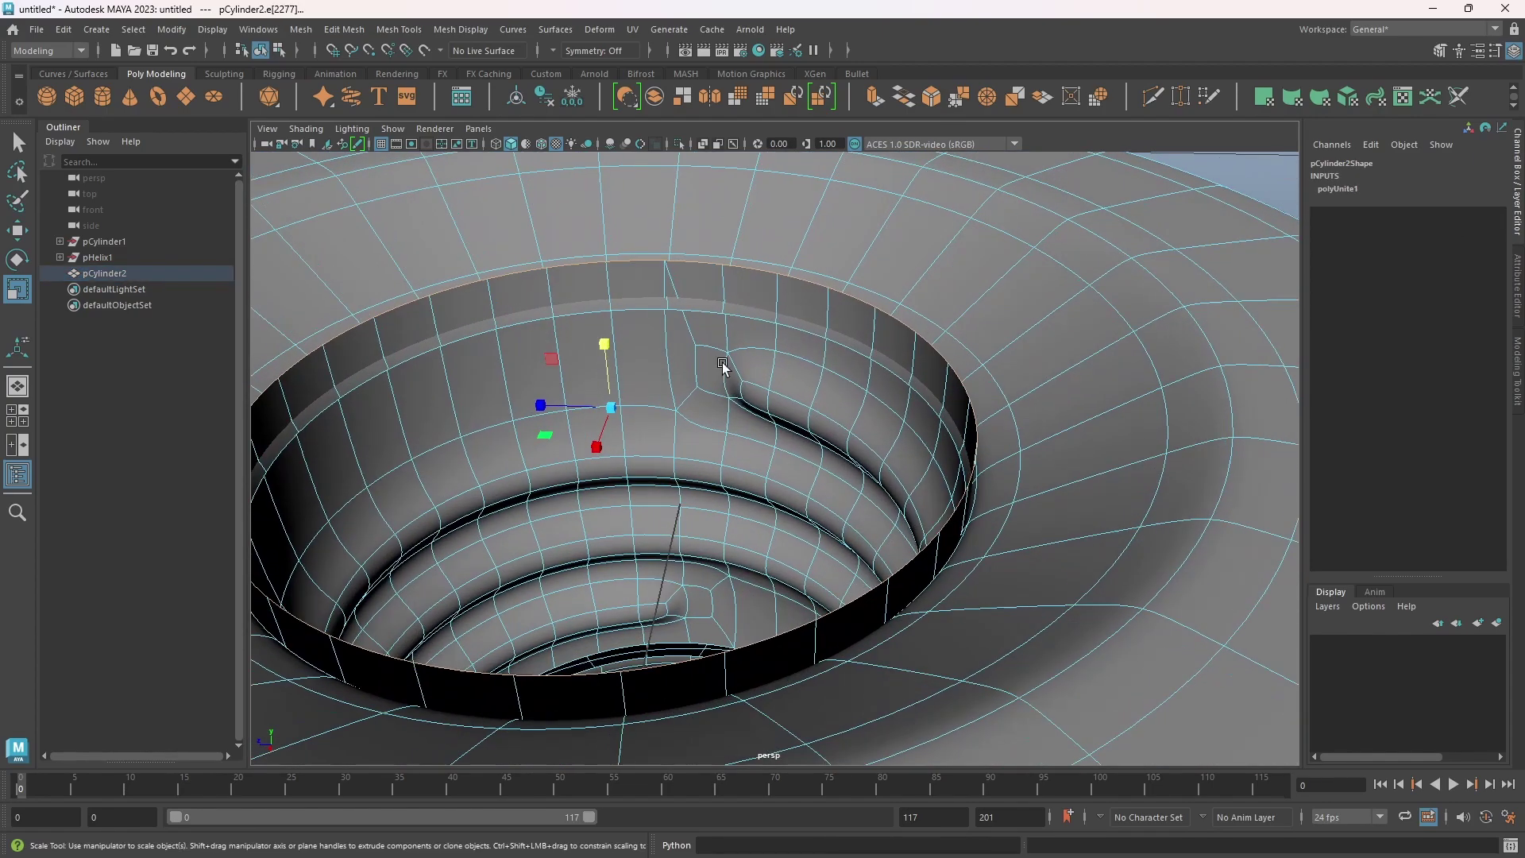
left_click_drag(722, 363, 756, 414, "alt")
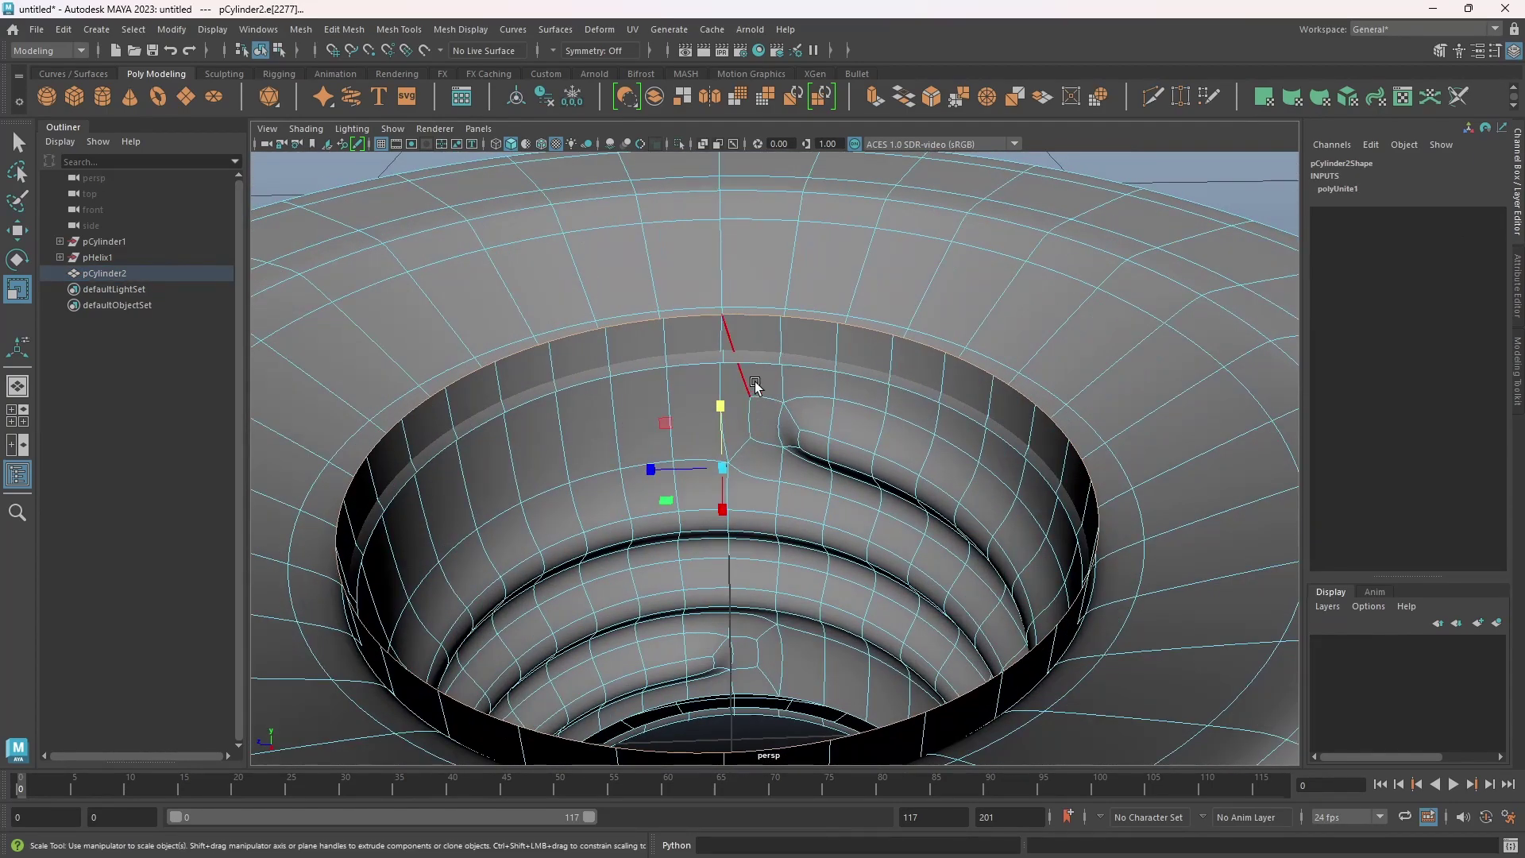
key("w")
left_click_drag(718, 404, 705, 476, "shift")
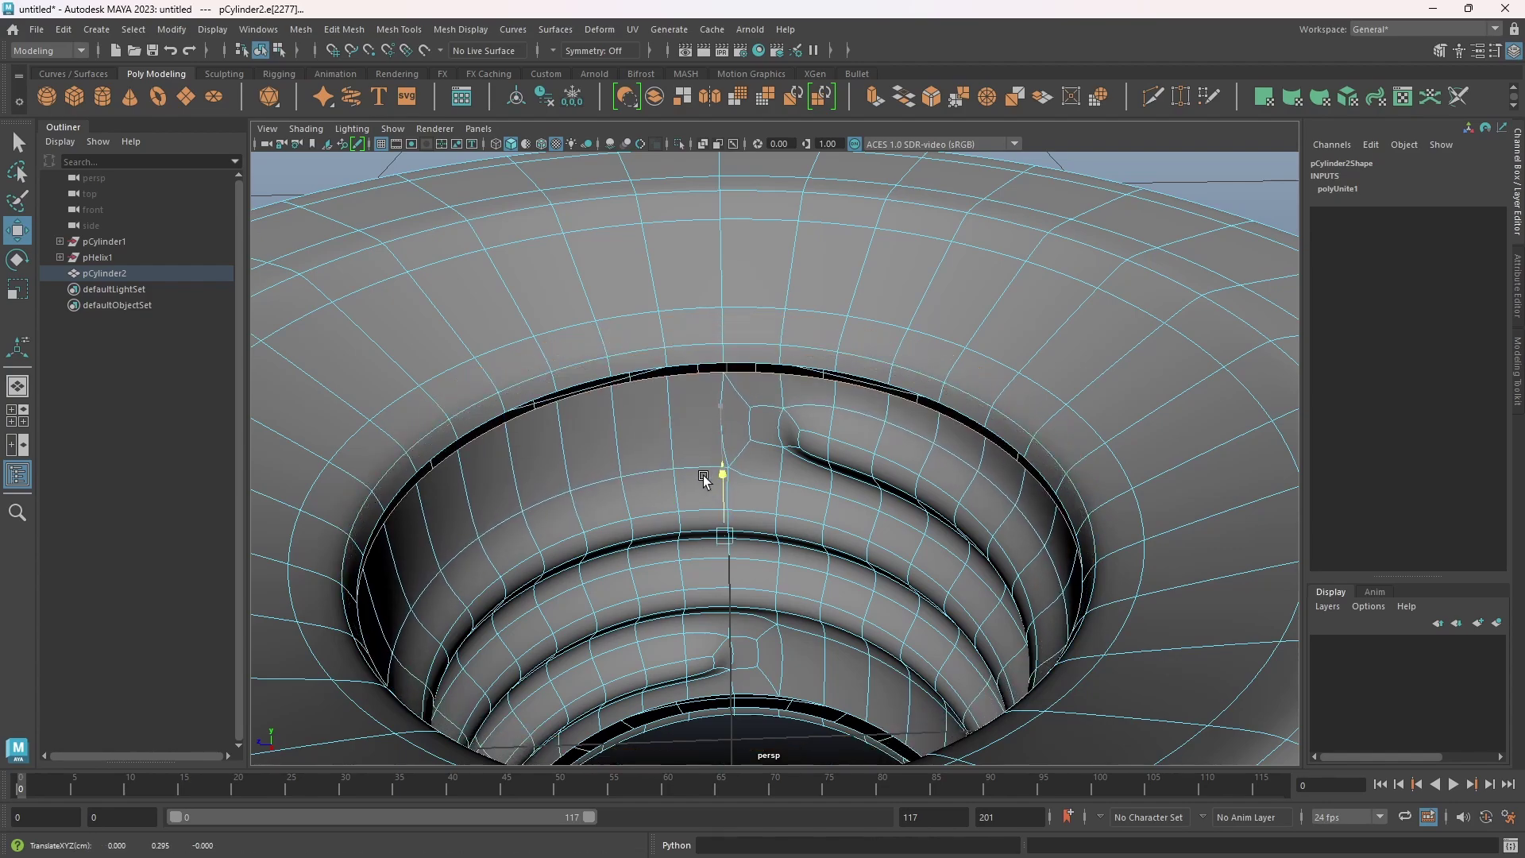
Bridge the thread's upper border loop to the border loop of the nut's hole with 0 divisions
double_click(755, 364, "shift")
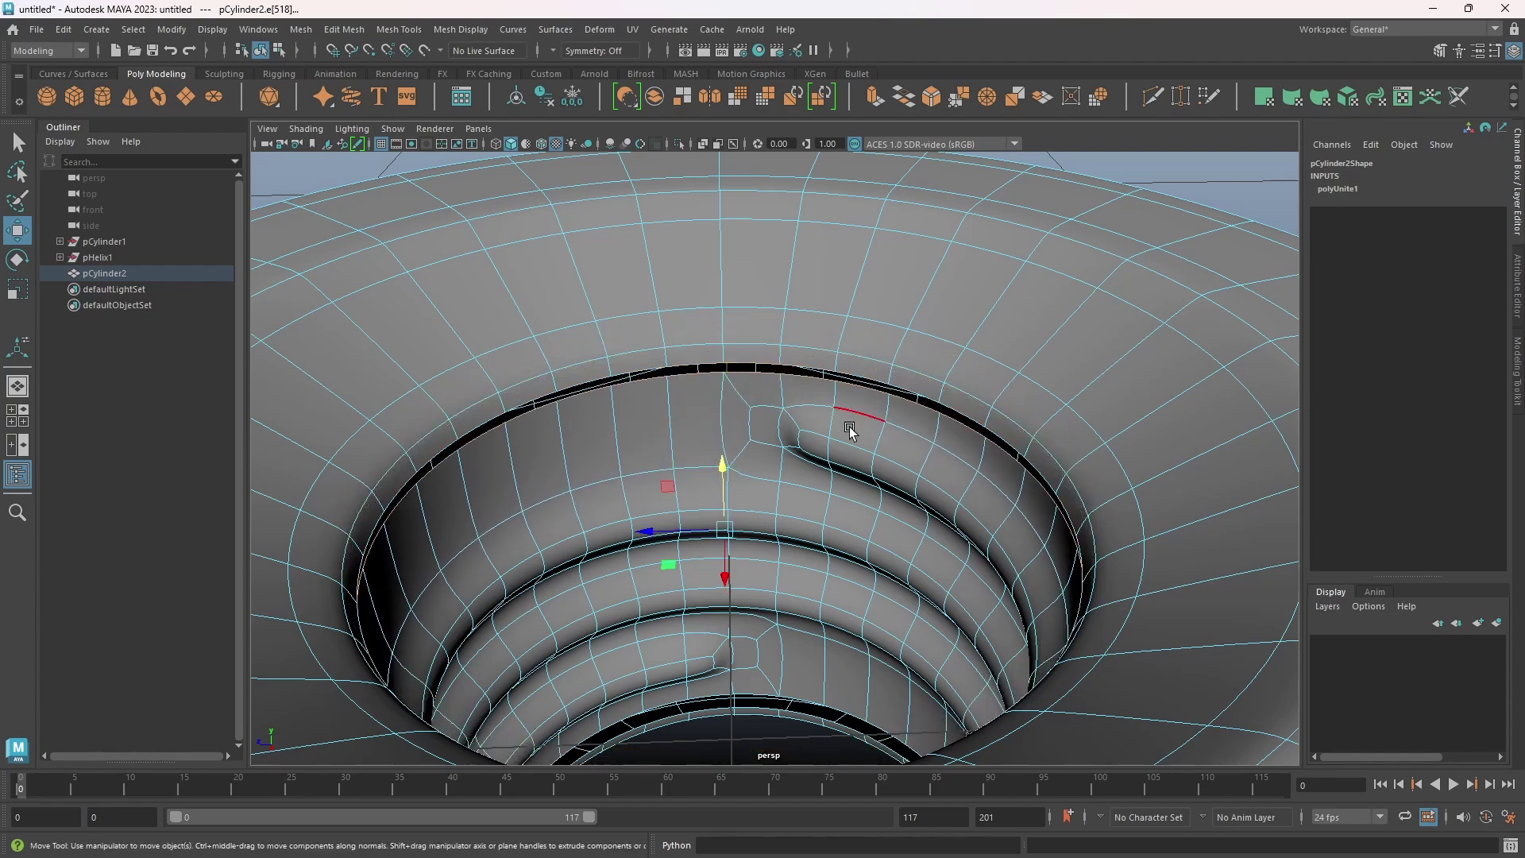
scroll(786, 466, "up", 3)
mouse_move(787, 467)
left_mouse_down("alt")
mouse_move(813, 468)
mouse_move(779, 467)
left_mouse_up("alt")
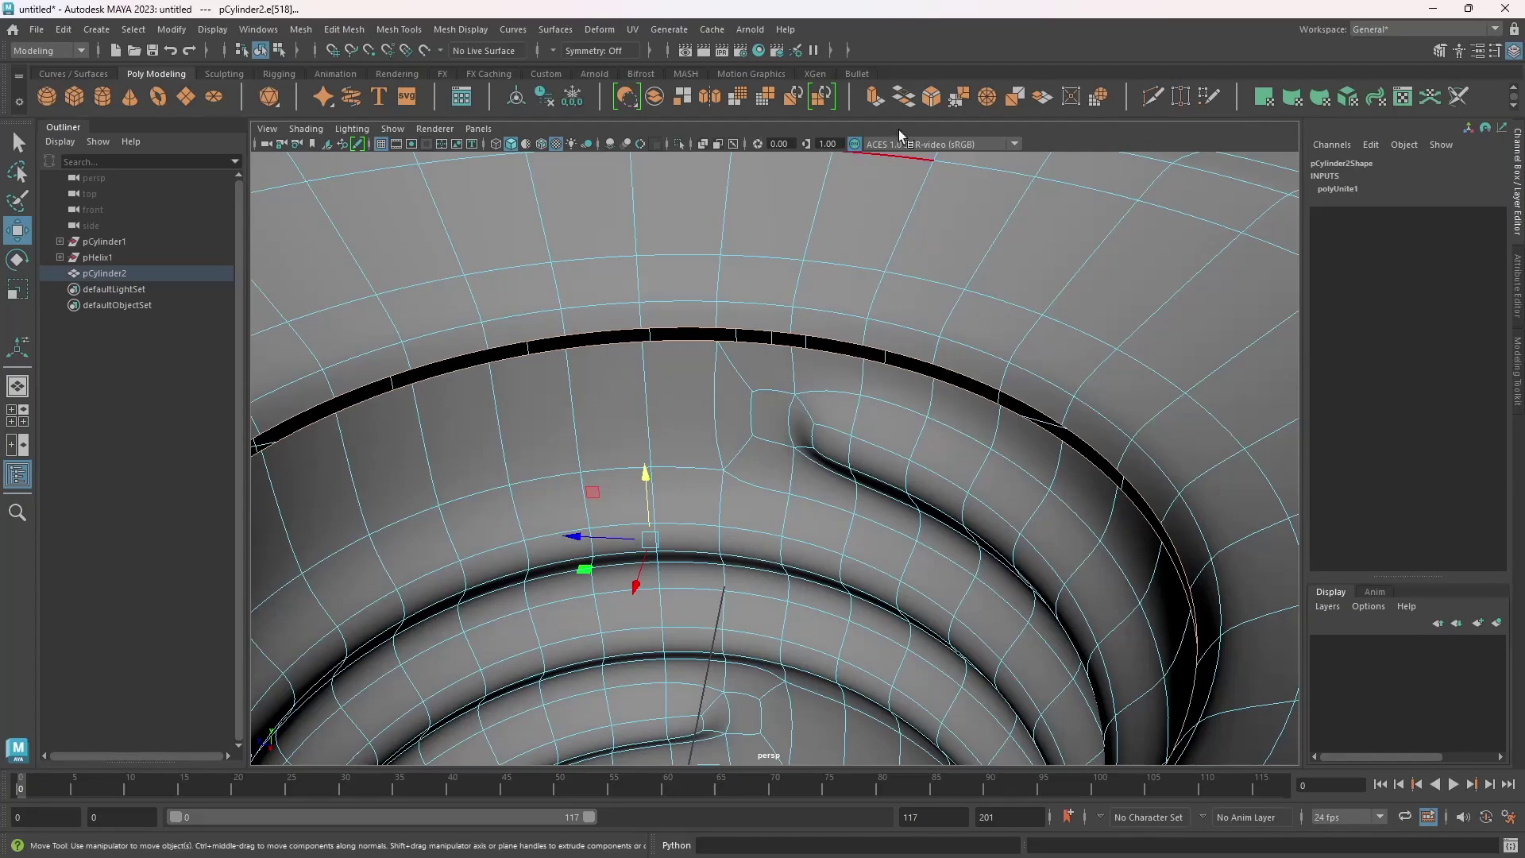
left_click(904, 102)
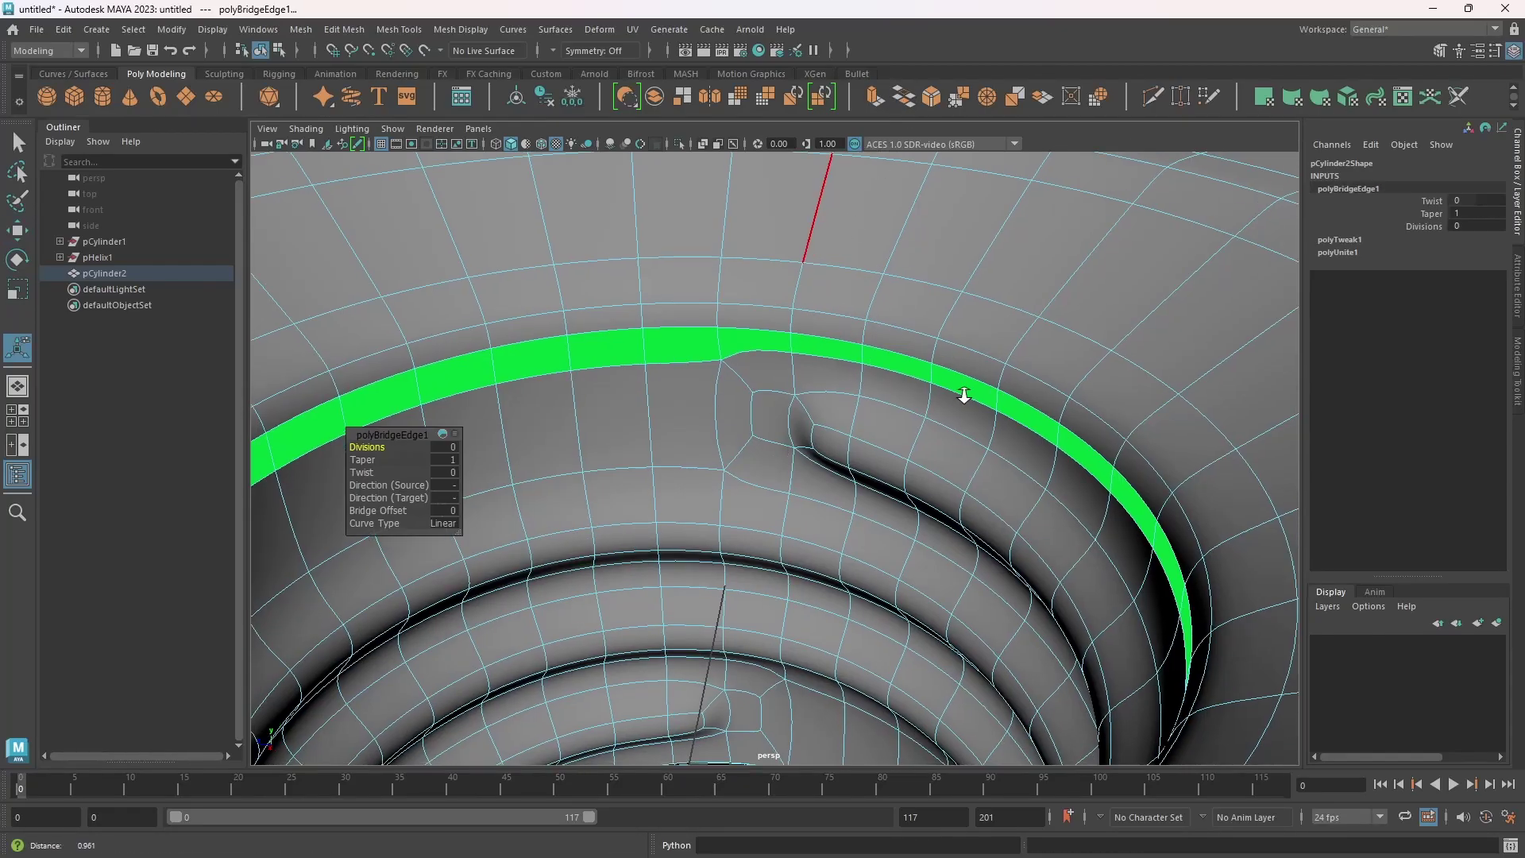
Examine the bridged upper ring and the open gap between thread and nut at the hole's opposite end
scroll(964, 395, "down", 5)
left_click_drag(964, 395, 862, 518, "alt")
middle_click_drag(863, 518, 859, 482, "alt")
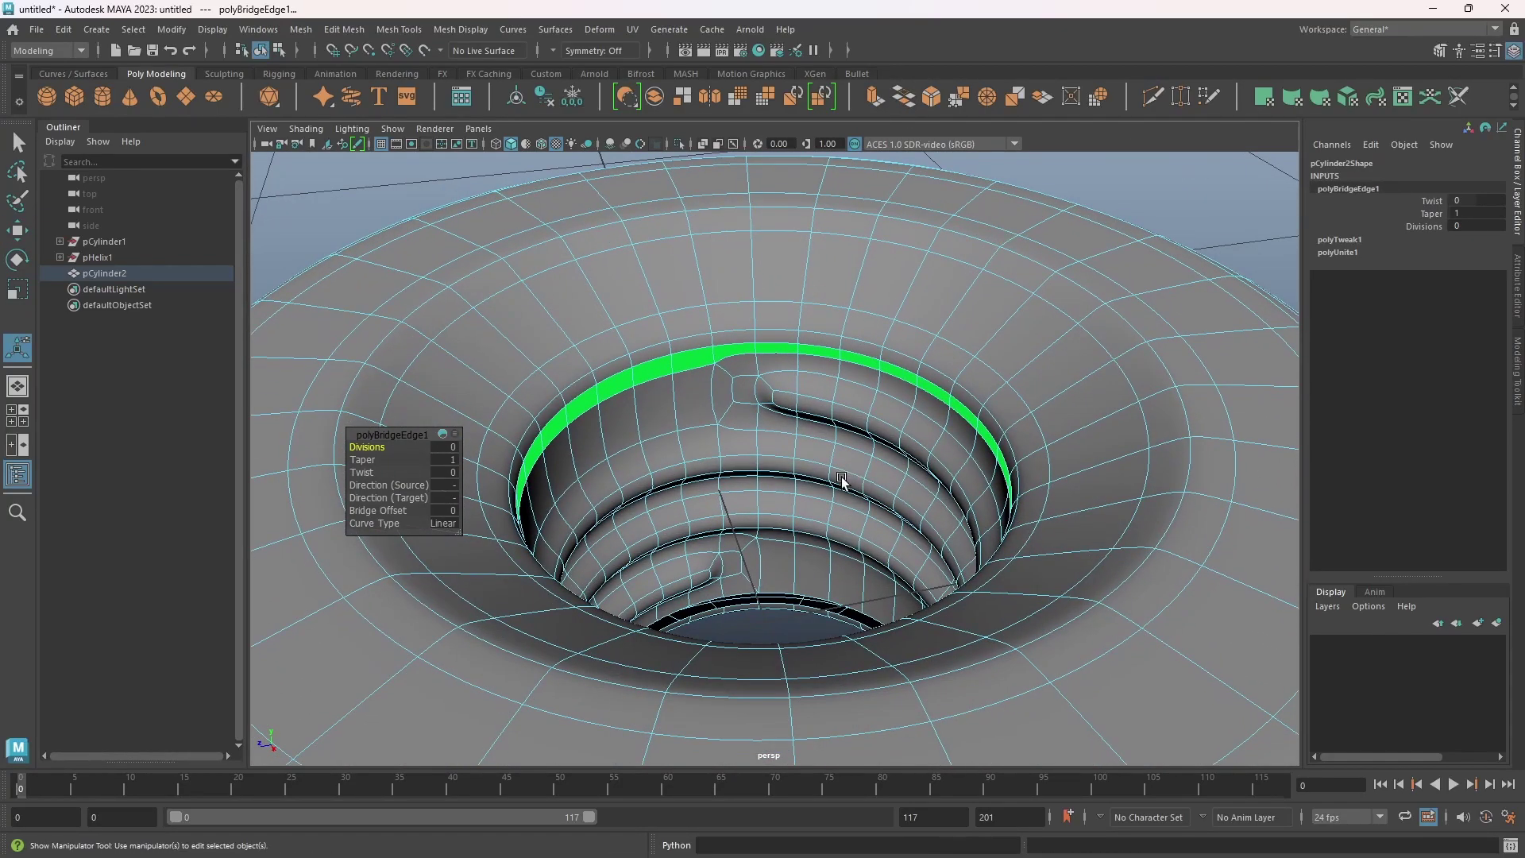
left_click_drag(857, 508, 843, 476, "alt")
scroll(827, 525, "down", 1)
middle_click_drag(810, 573, 821, 525, "alt")
left_click_drag(820, 525, 797, 440, "alt")
middle_click_drag(841, 562, 811, 413, "alt")
left_click_drag(811, 413, 756, 487, "alt")
right_click_drag(755, 487, 779, 562, "alt")
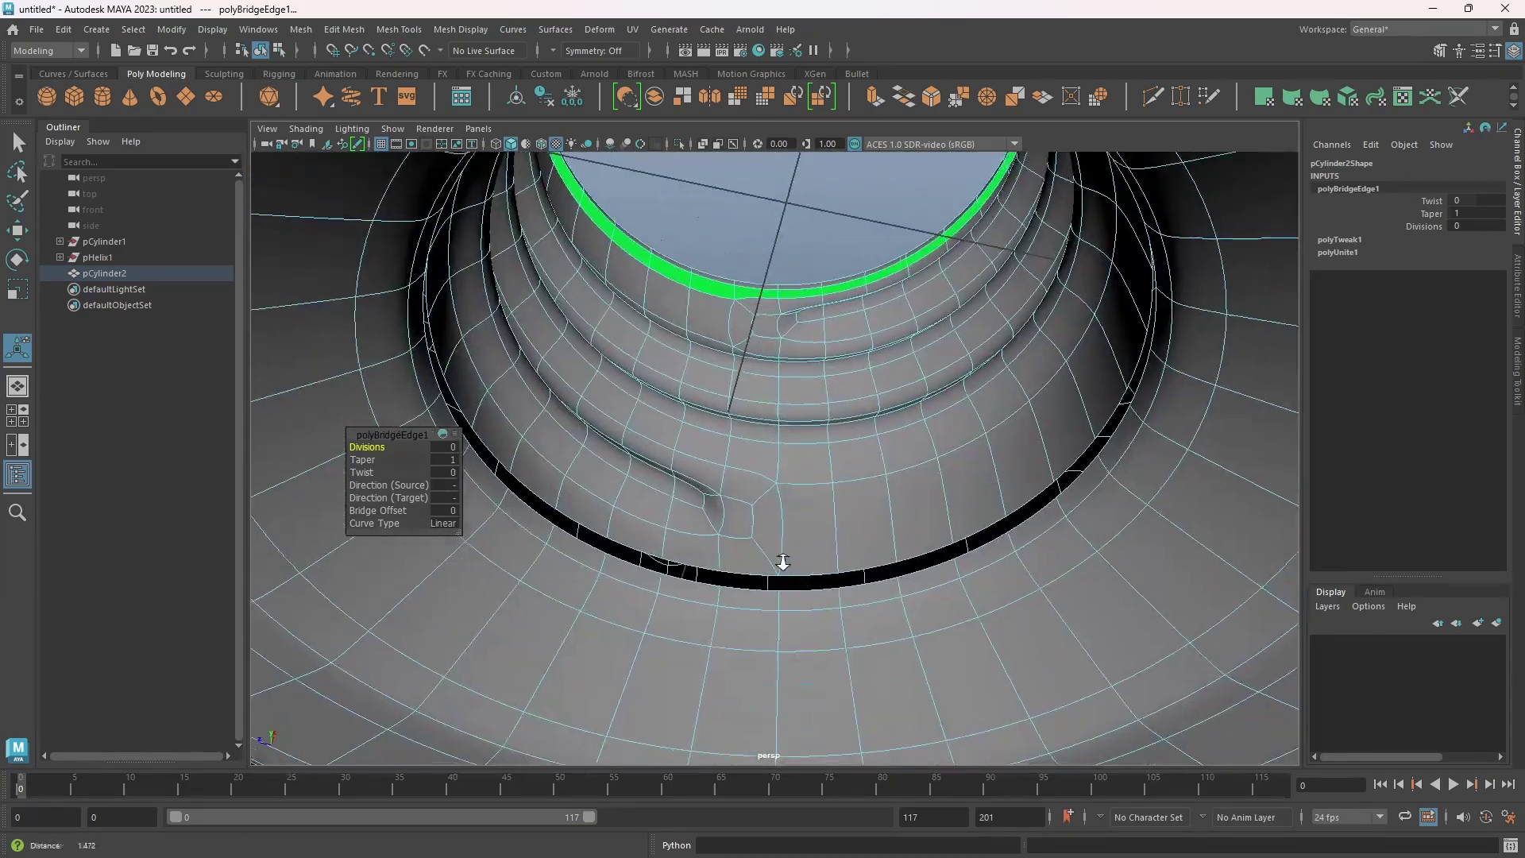
middle_click_drag(779, 562, 755, 469, "alt")
left_click_drag(755, 470, 704, 429, "alt")
right_click_drag(704, 429, 820, 521, "alt")
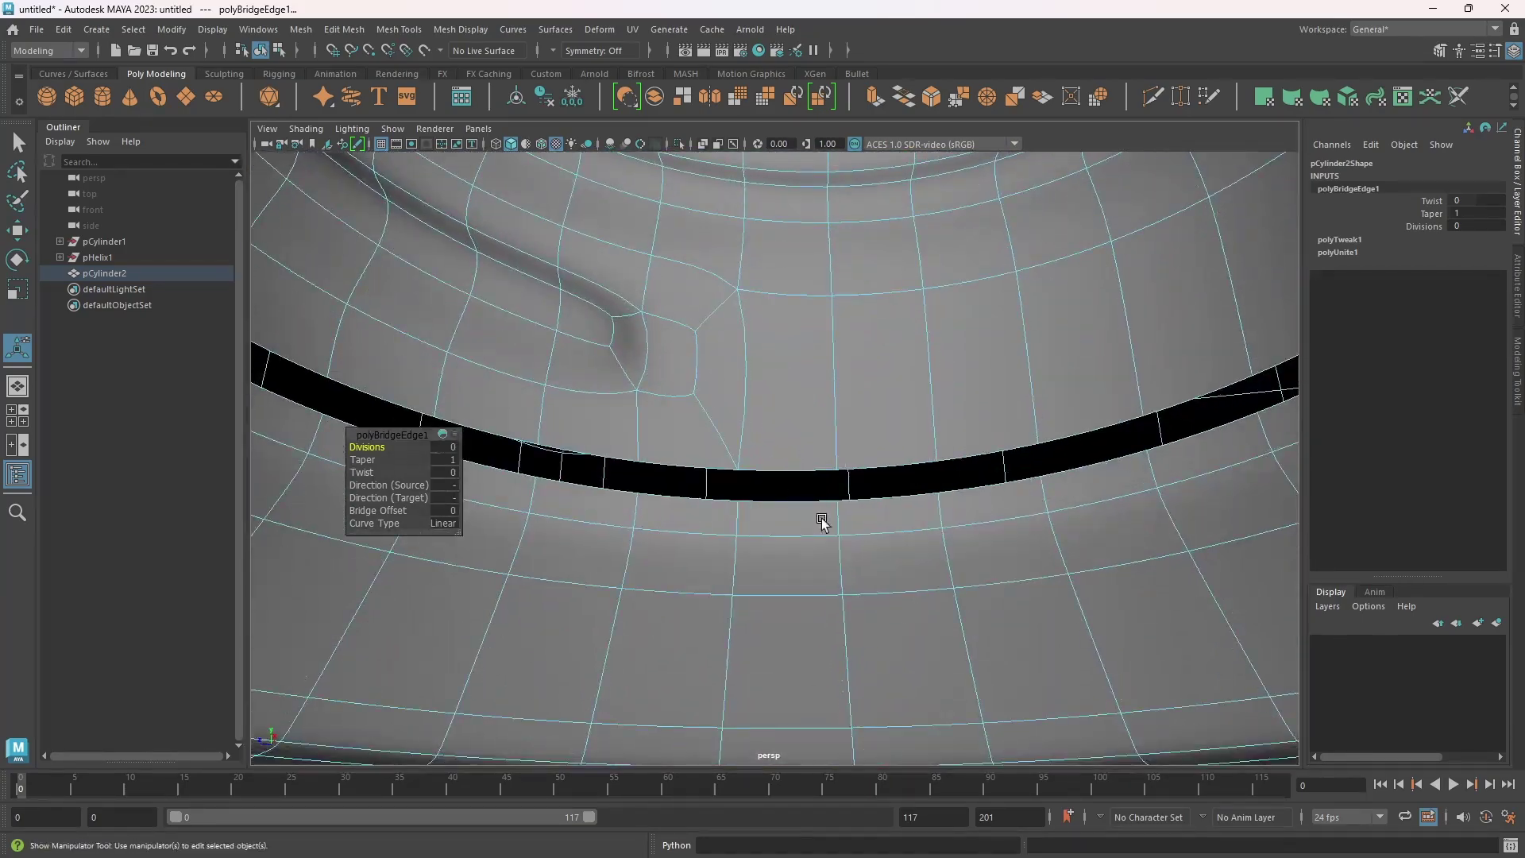
Bridge the thread's remaining border loop to the border loop at the opposite end of the nut's hole with 0 divisions
left_click(780, 472)
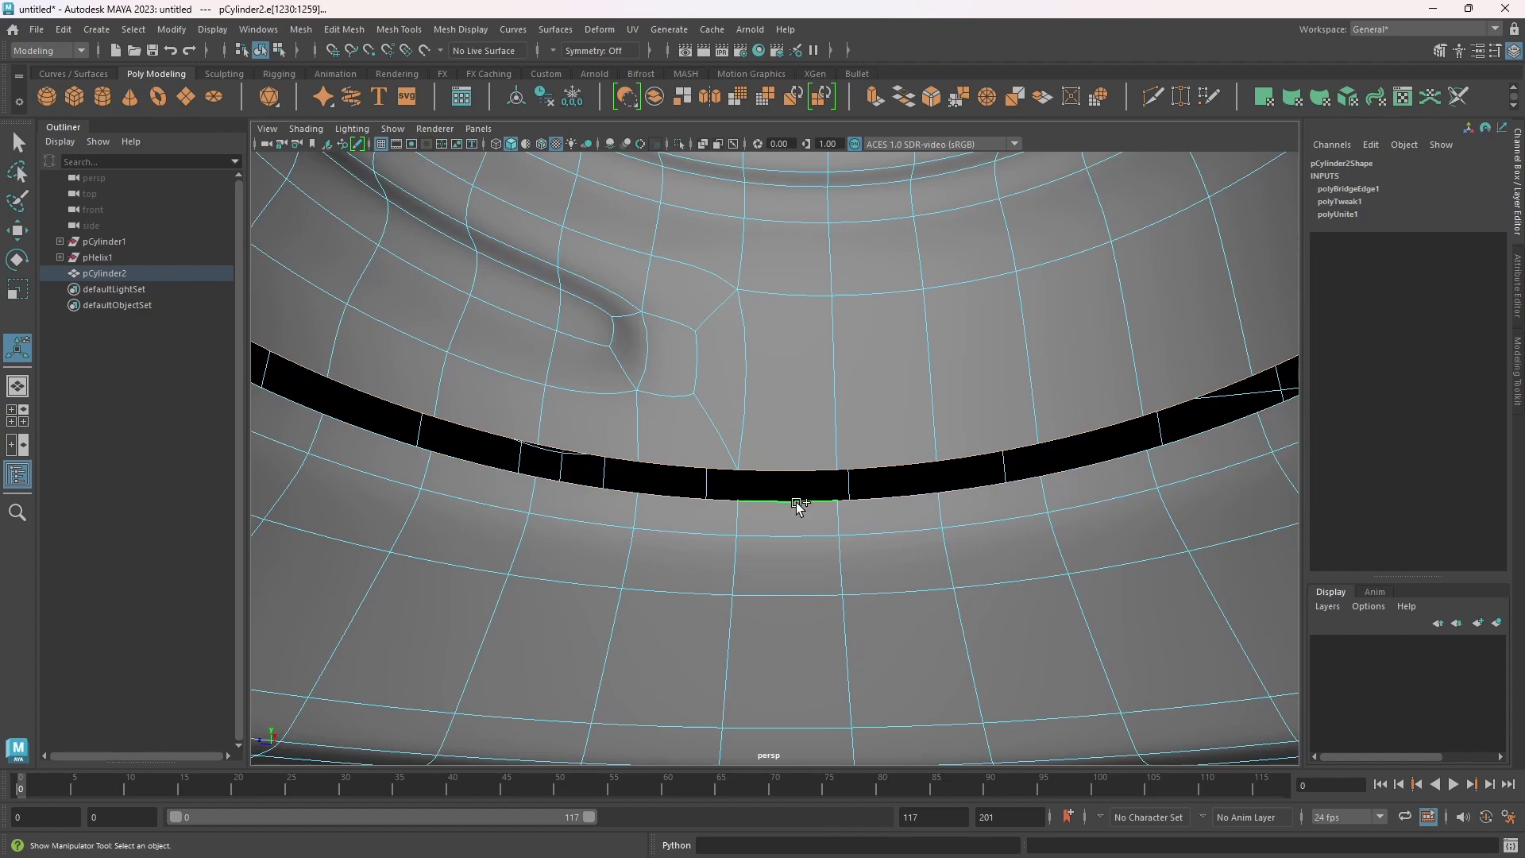
left_click(903, 96)
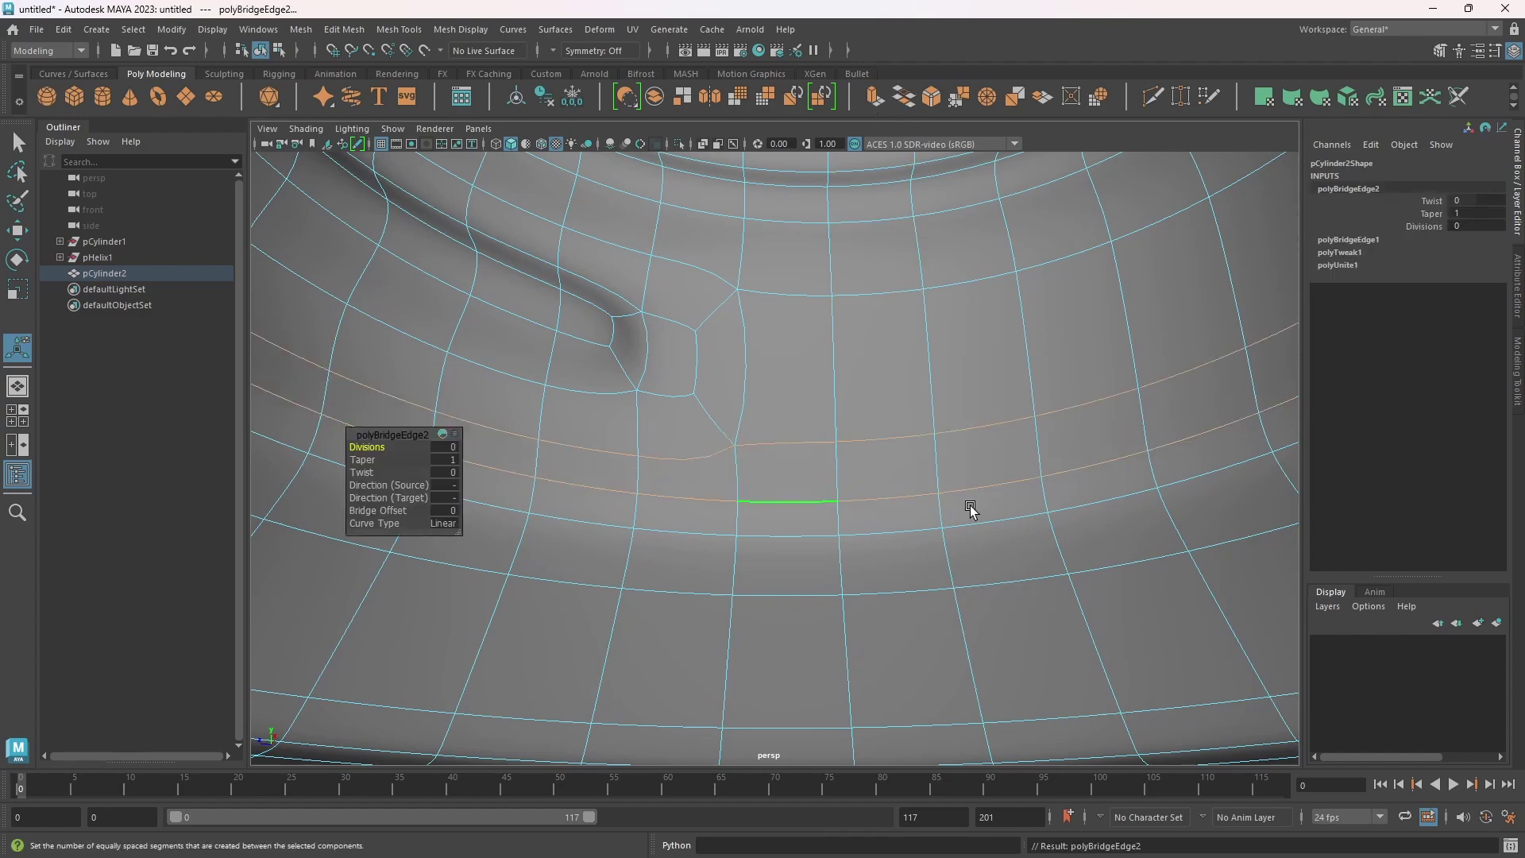
right_click_drag(971, 509, 769, 522, "alt")
left_click_drag(769, 521, 757, 603, "alt")
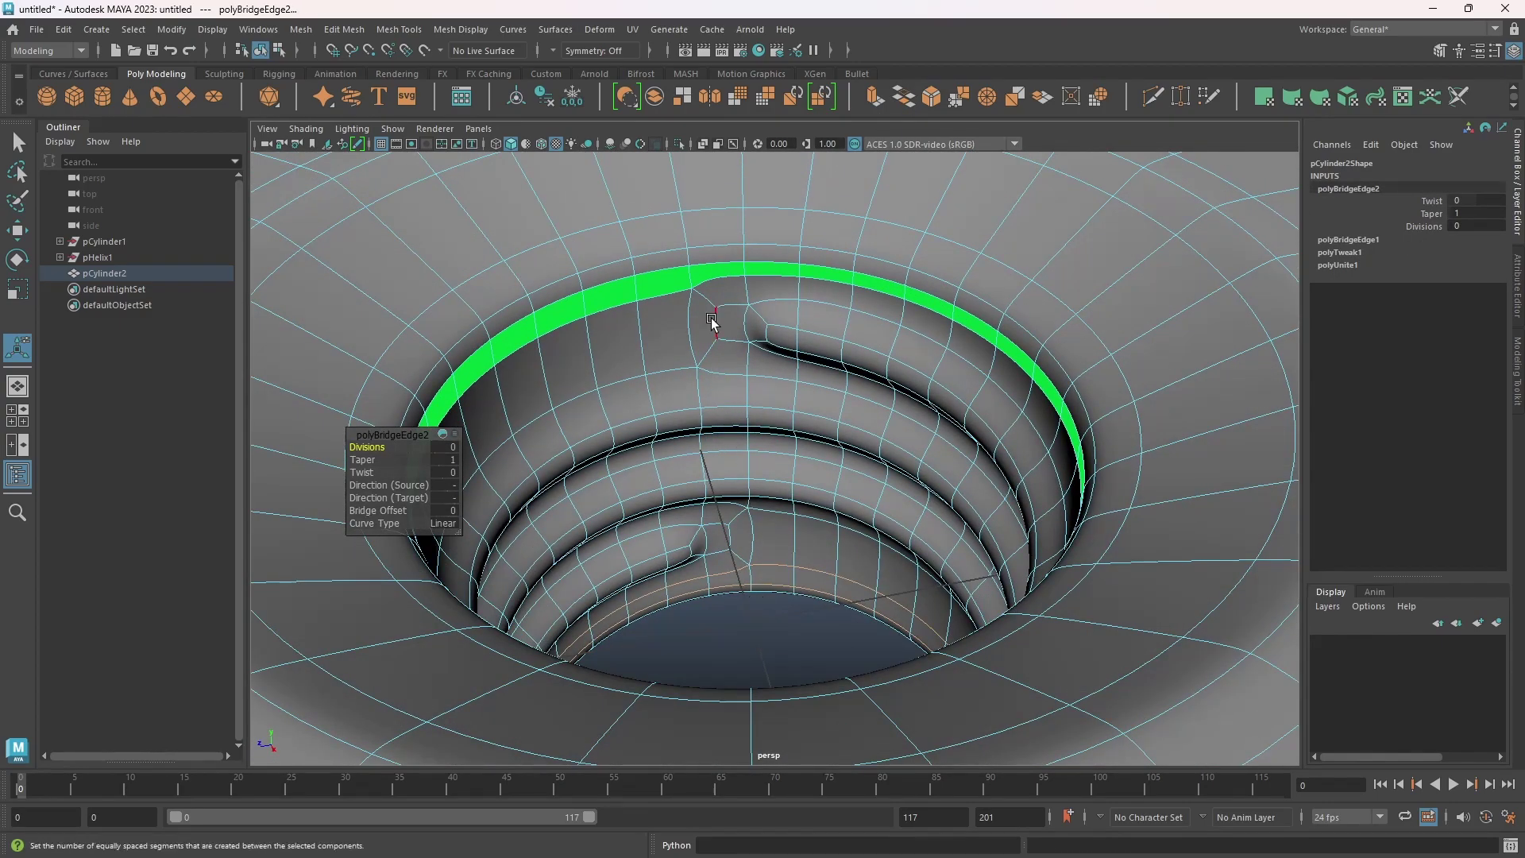
Assign the existing lambert1 material to the whole combined mesh, return to object mode and clear the selection
right_click_drag(980, 384, 711, 354, "alt")
left_click_drag(712, 354, 690, 403, "alt")
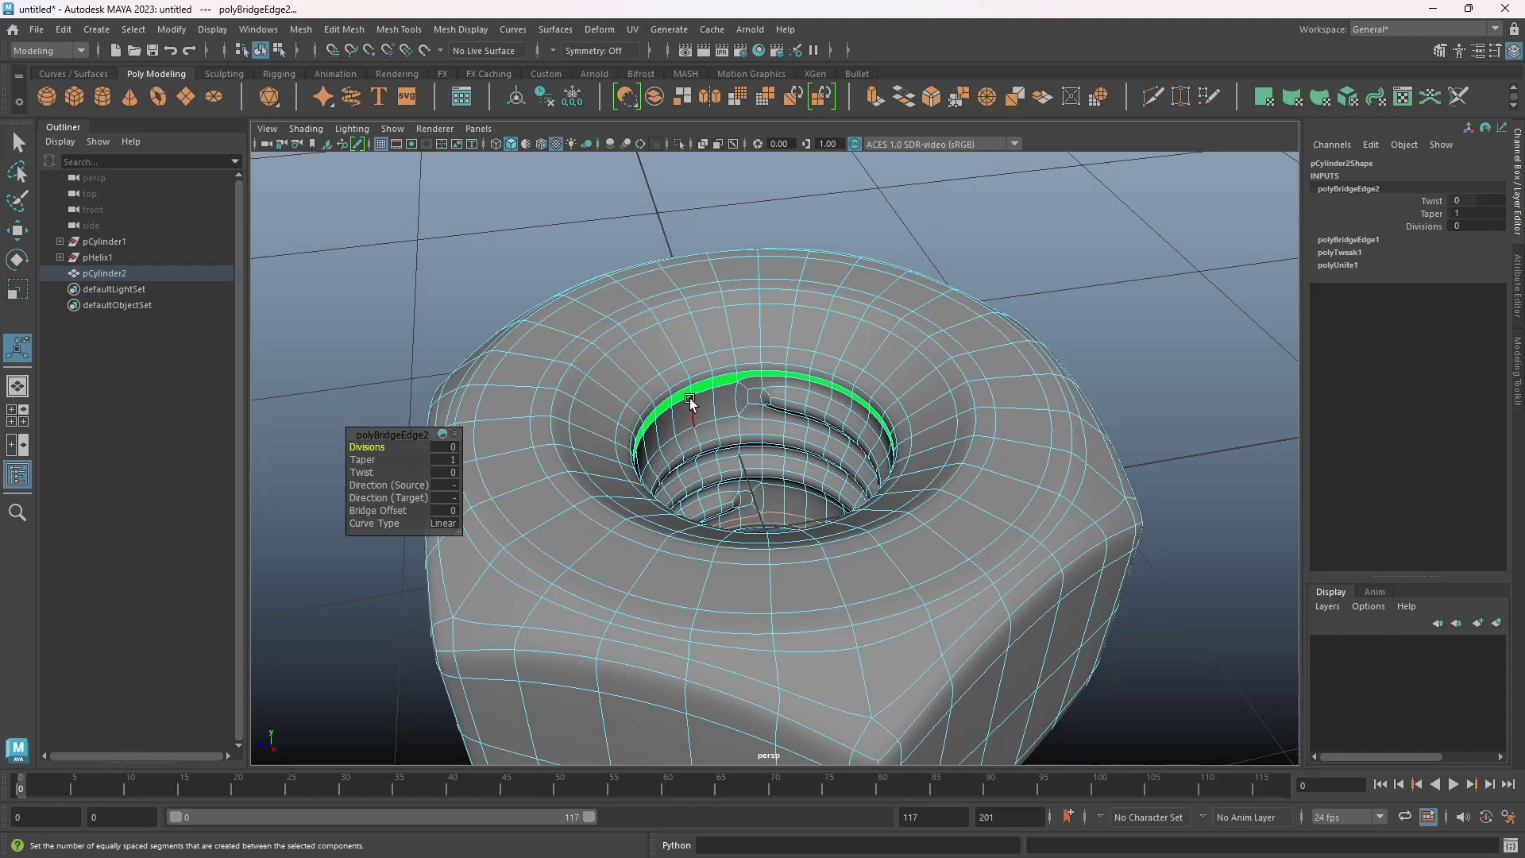
right_click(740, 338)
mouse_move(744, 775)
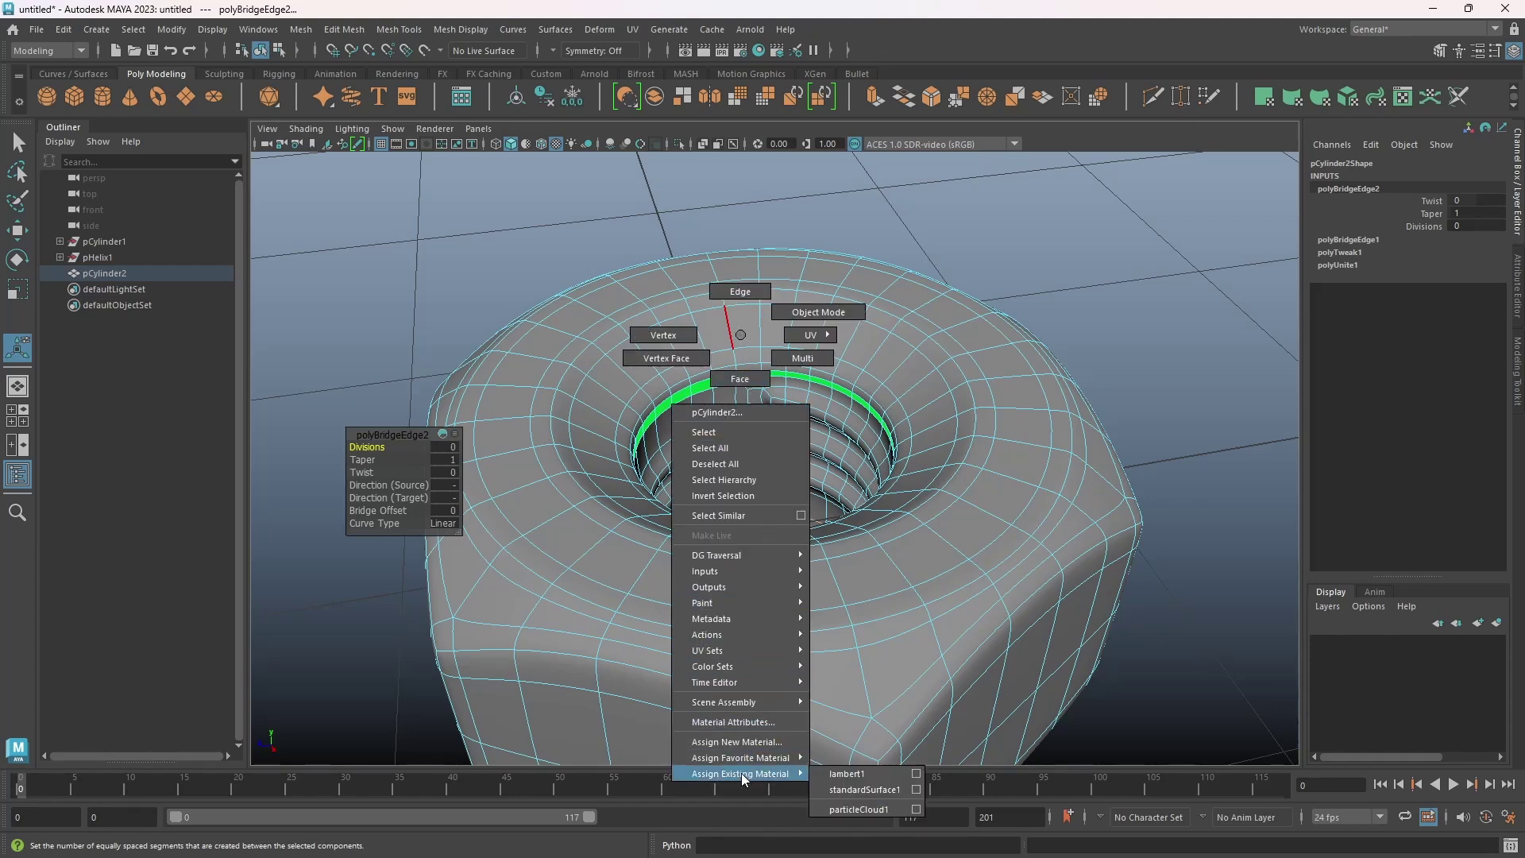
left_click(844, 775)
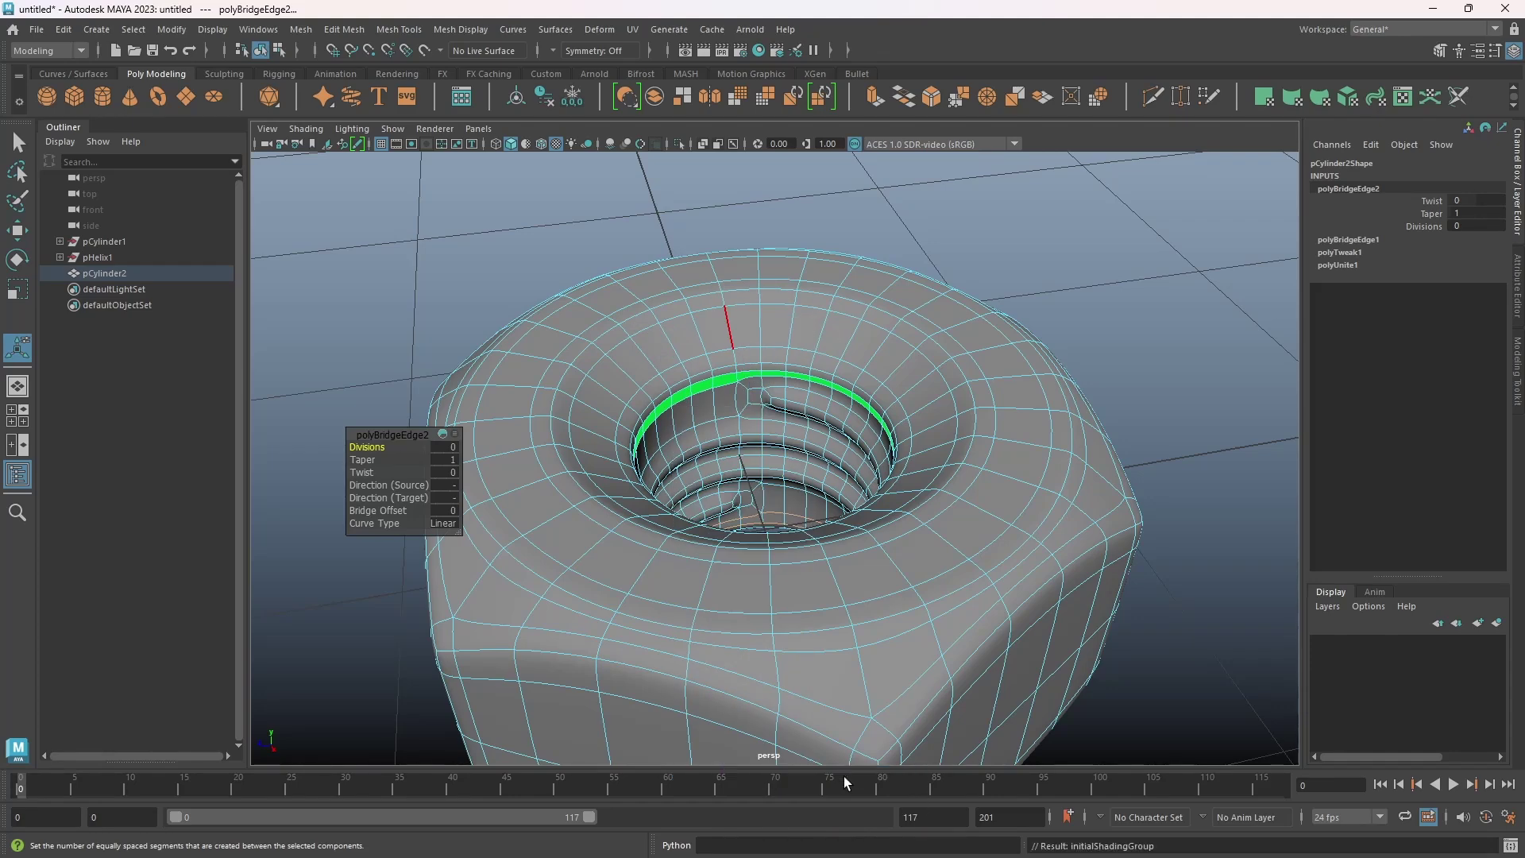
left_click_drag(869, 608, 875, 613, "alt")
right_click_drag(792, 347, 826, 338)
right_click_drag(738, 357, 828, 798)
left_click(1137, 378)
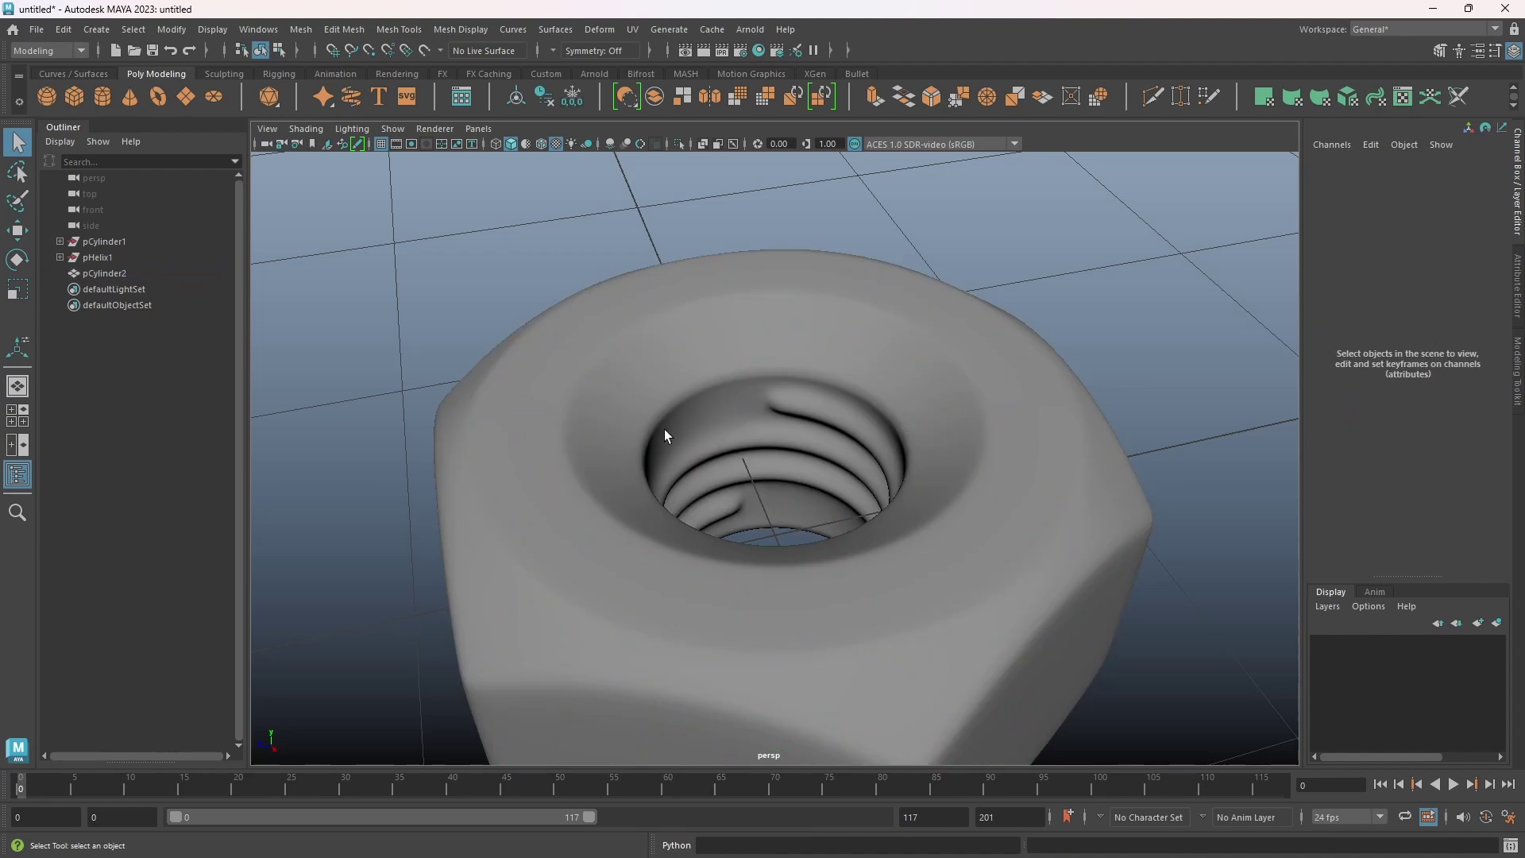
Select the edge loops outlining the thread ridge, including the short edges across both of its ends, and bevel them
scroll(664, 436, "up", 5)
left_click_drag(738, 473, 916, 465, "alt")
scroll(730, 433, "up", 3)
scroll(793, 405, "up", 3)
left_click(916, 445)
scroll(851, 426, "up", 5)
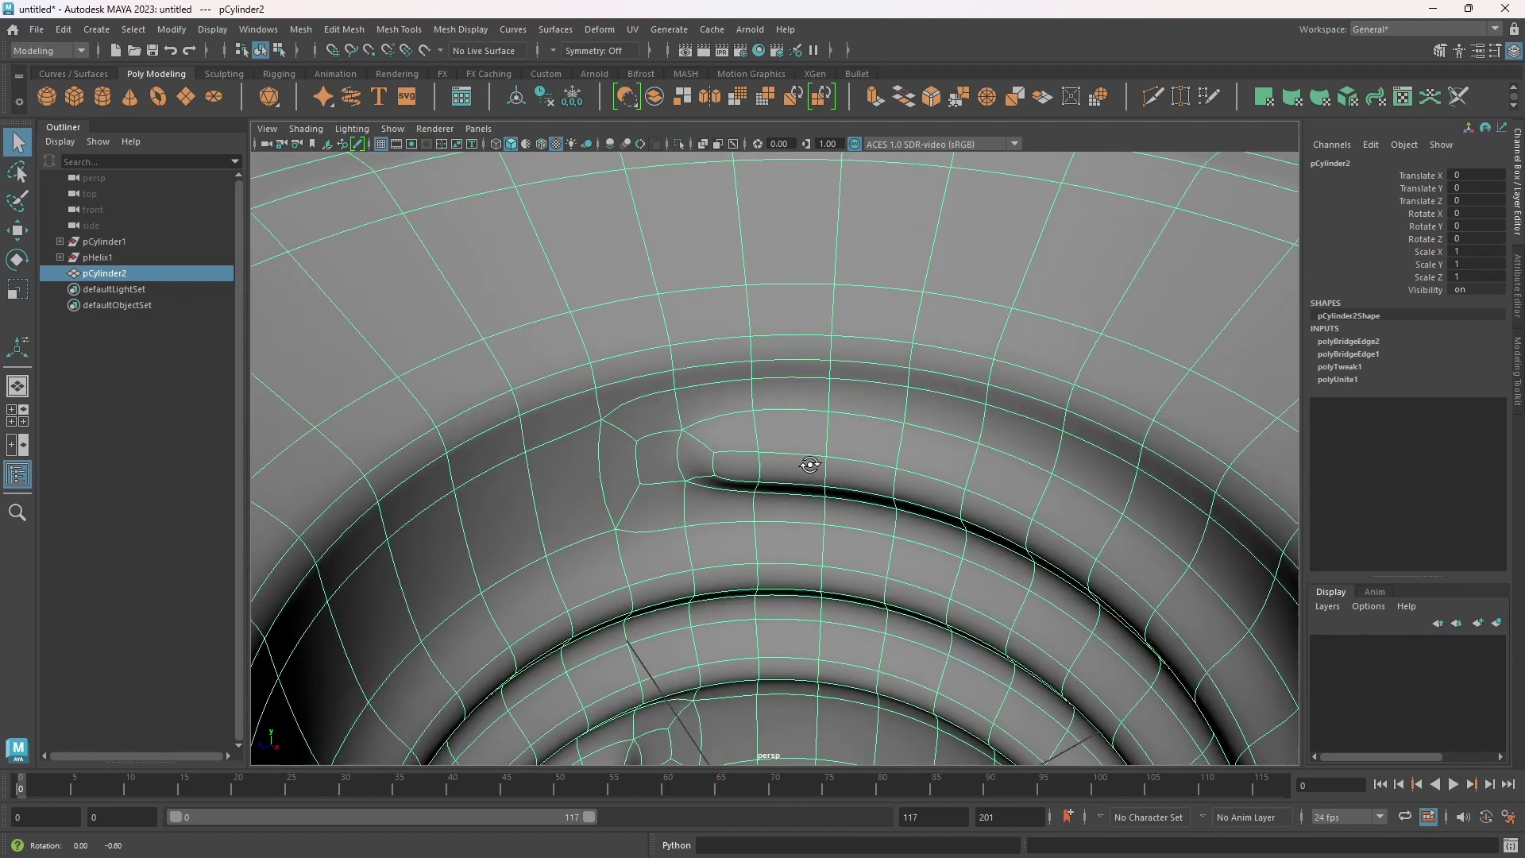
right_click_drag(717, 411, 711, 359)
left_click_drag(654, 434, 703, 427, "alt")
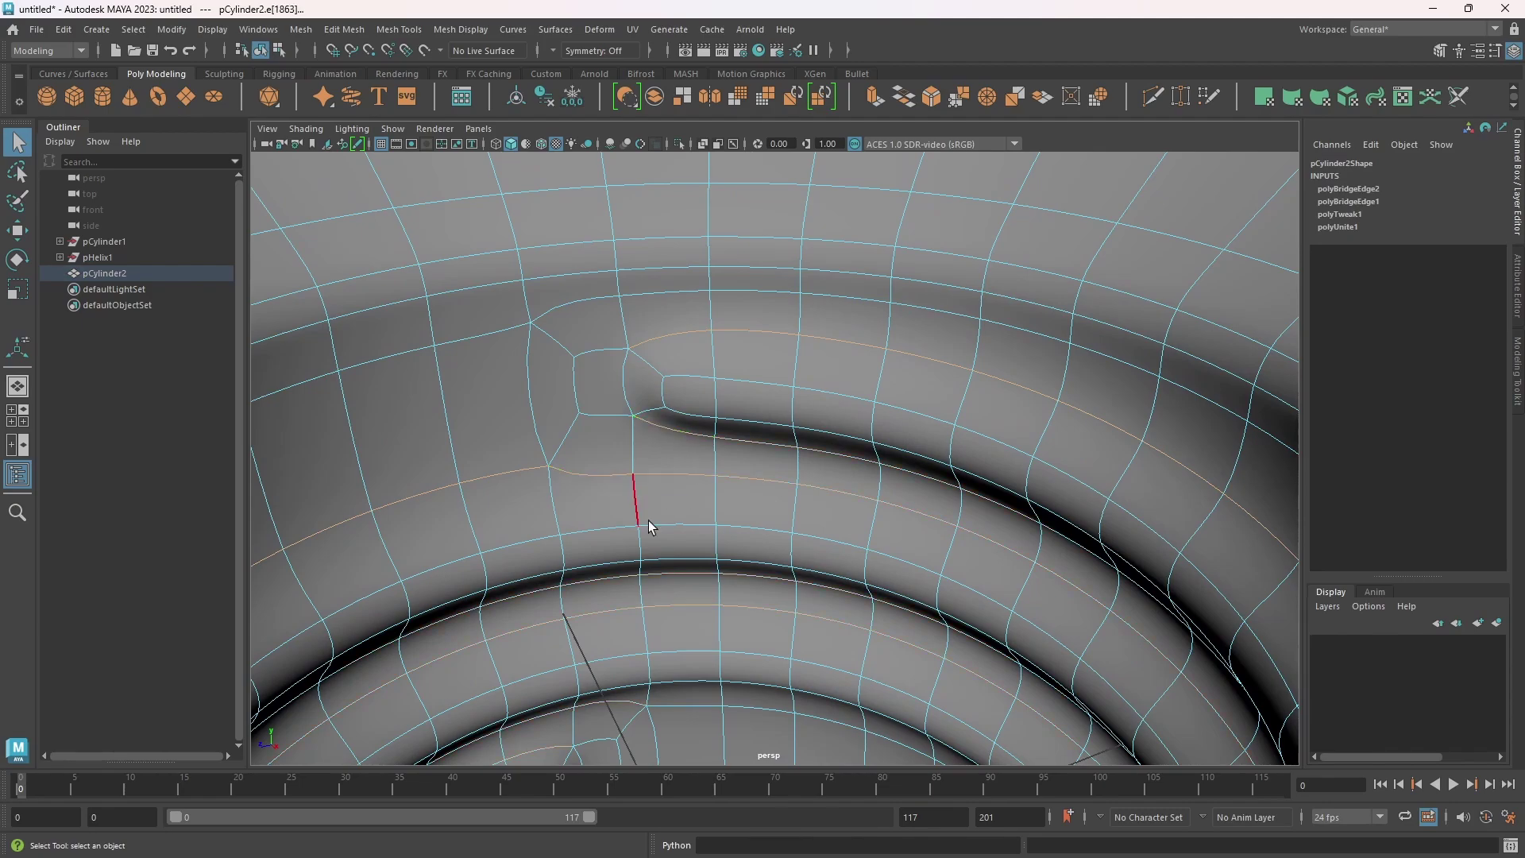
left_click_drag(649, 521, 705, 564, "alt")
left_click(687, 380, "shift")
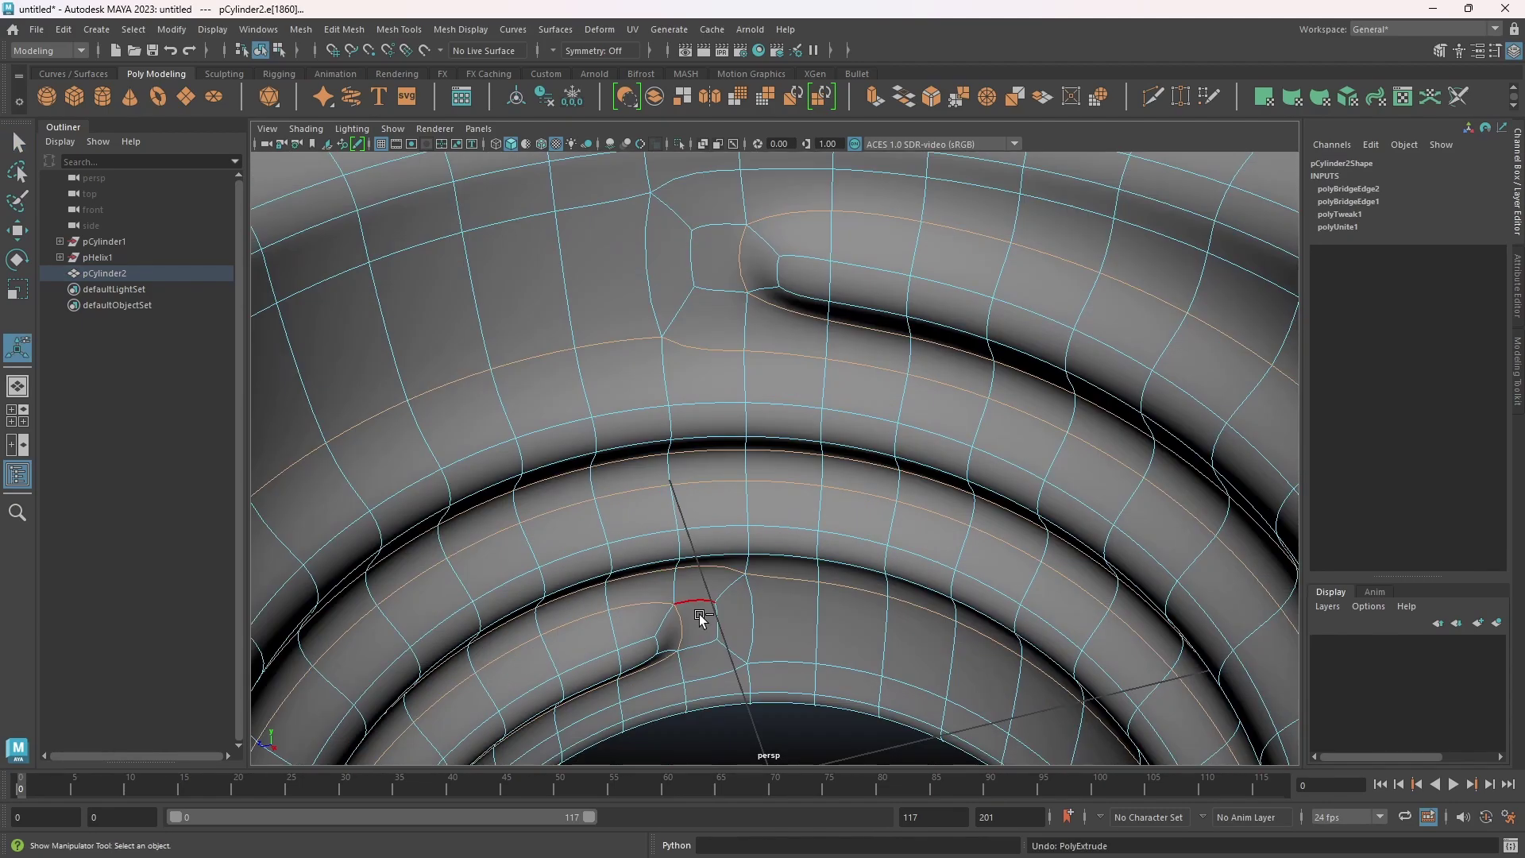
key("ctrl+b")
left_click_drag(700, 618, 702, 582, "alt")
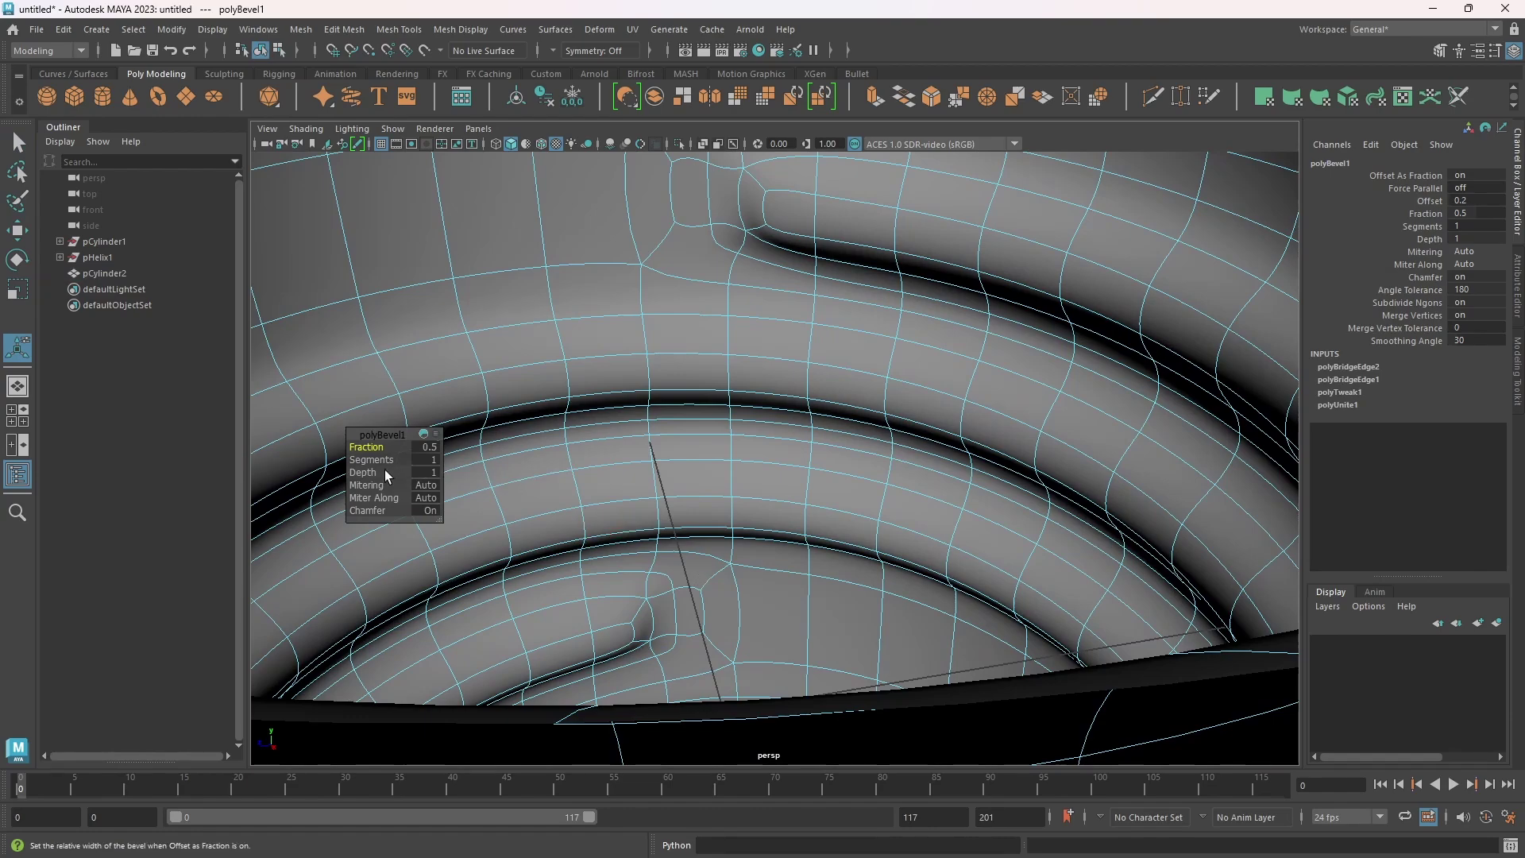
Set the thread bevel to 2 segments with a fraction of 0.2
left_click_drag(372, 459, 383, 459)
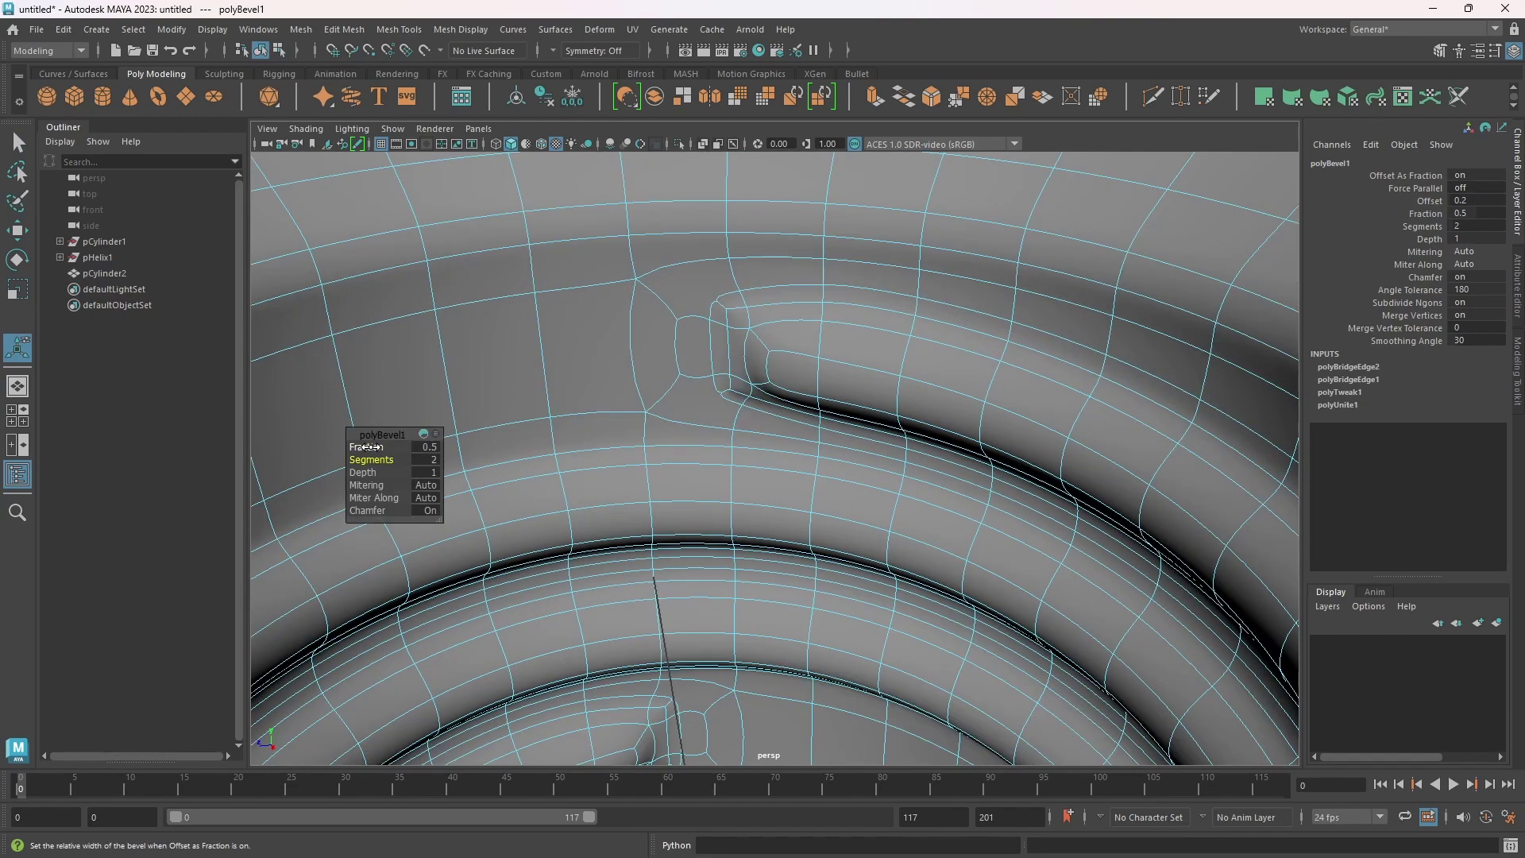
left_click_drag(368, 448, 366, 447)
left_click_drag(367, 448, 369, 447)
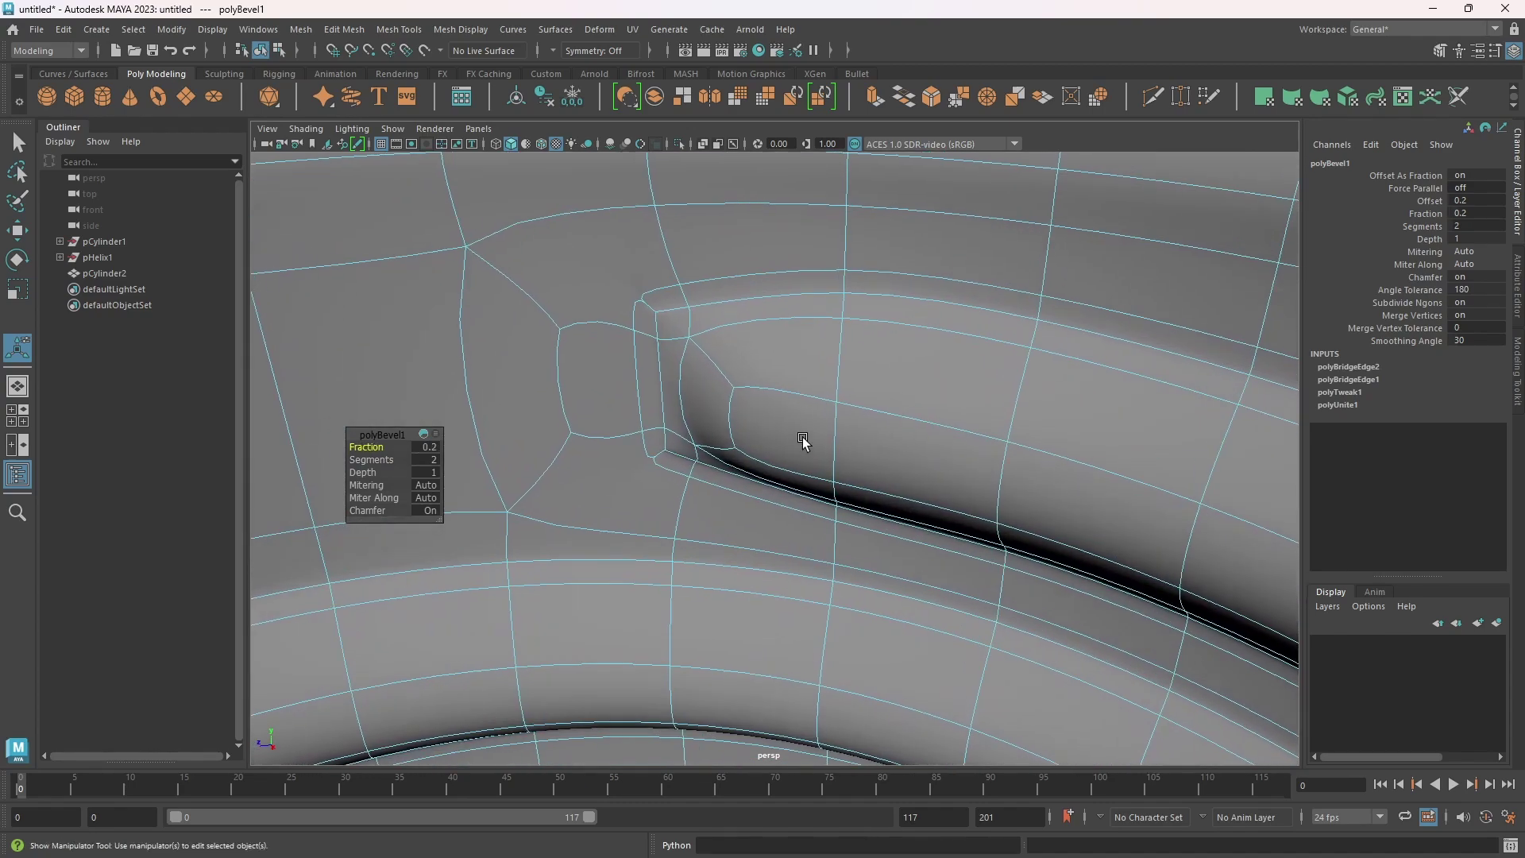
Merge the surplus bevel vertices at the upper corner of the first thread end using Target Weld
left_click_drag(807, 443, 742, 450, "alt")
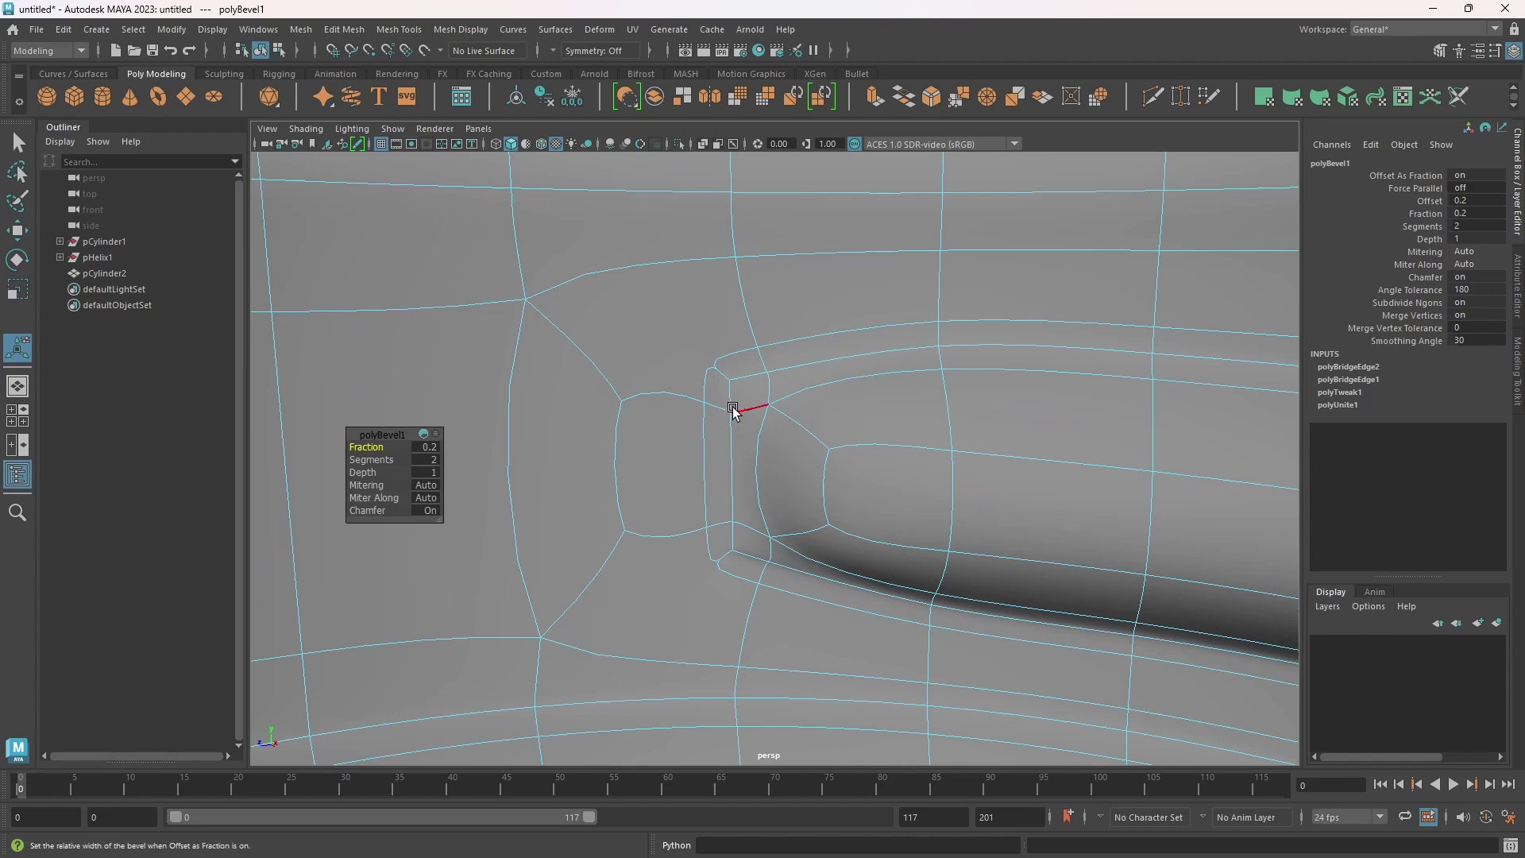
right_click_drag(733, 409, 859, 465, "alt")
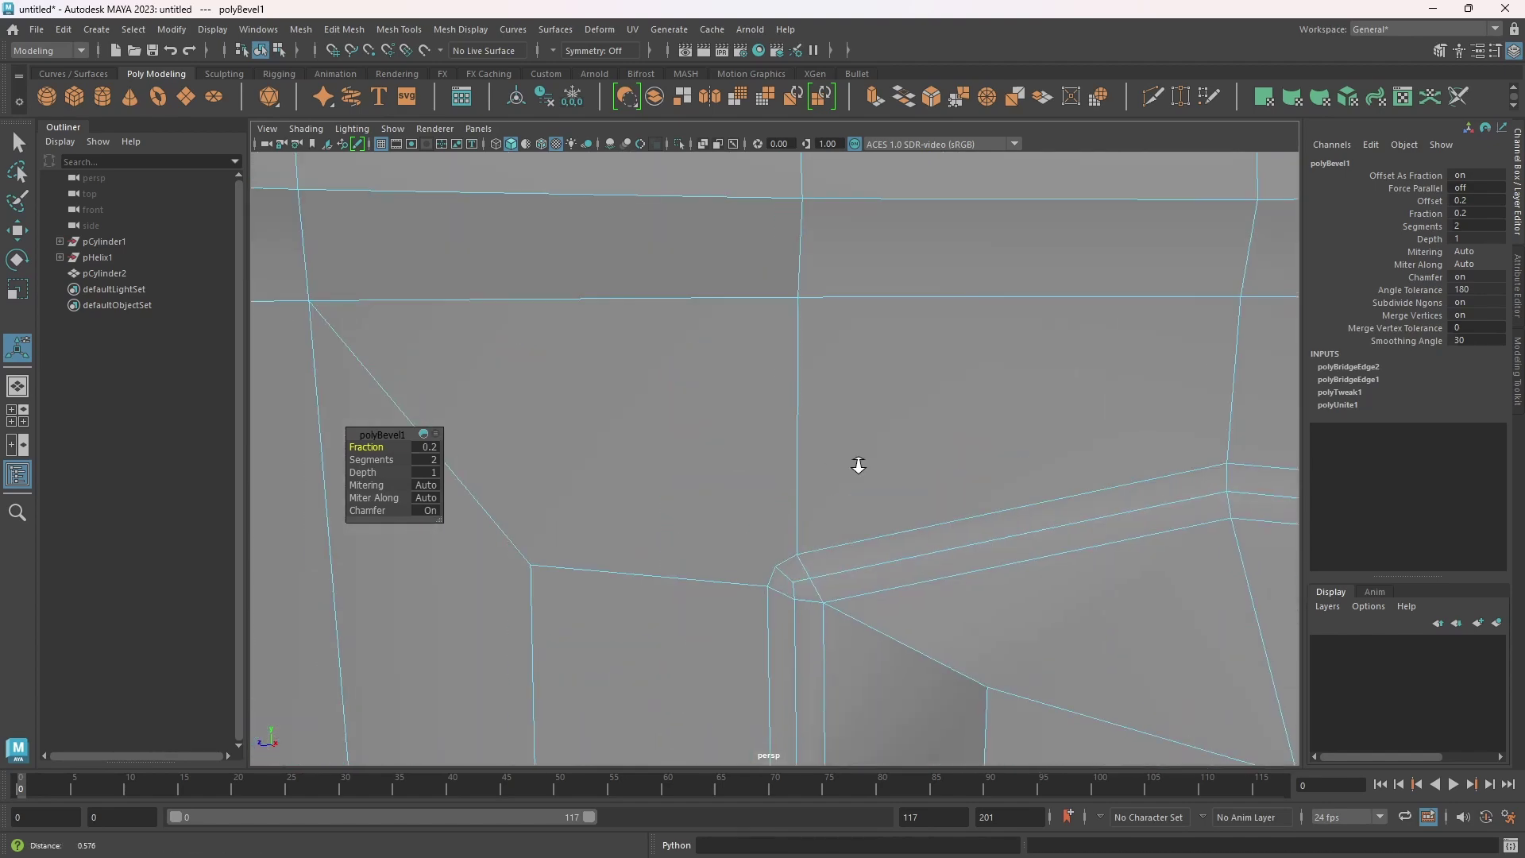
left_click_drag(858, 465, 752, 445, "alt")
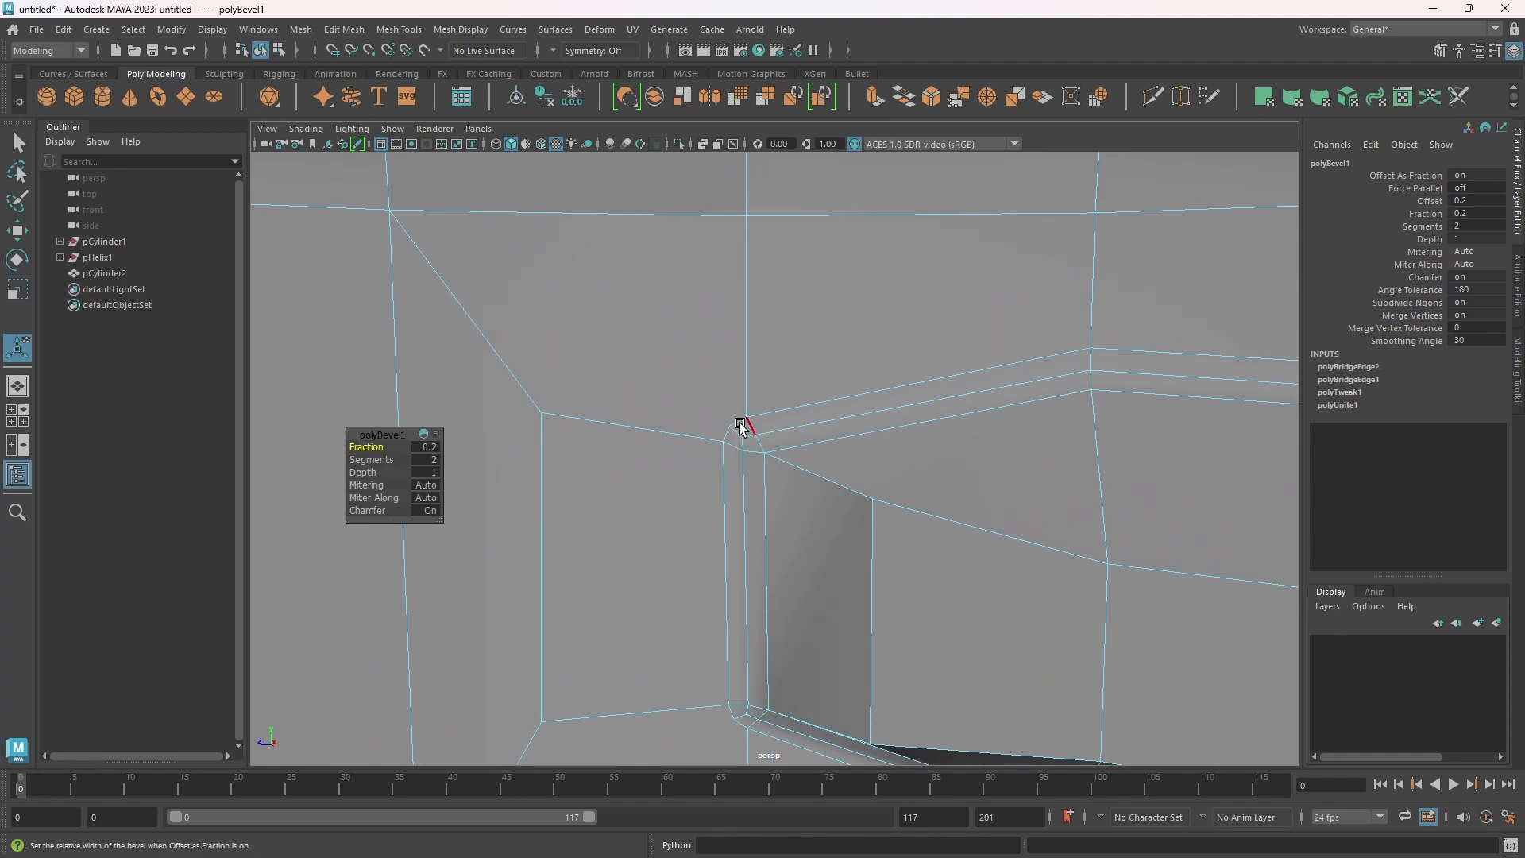
left_click(1182, 99)
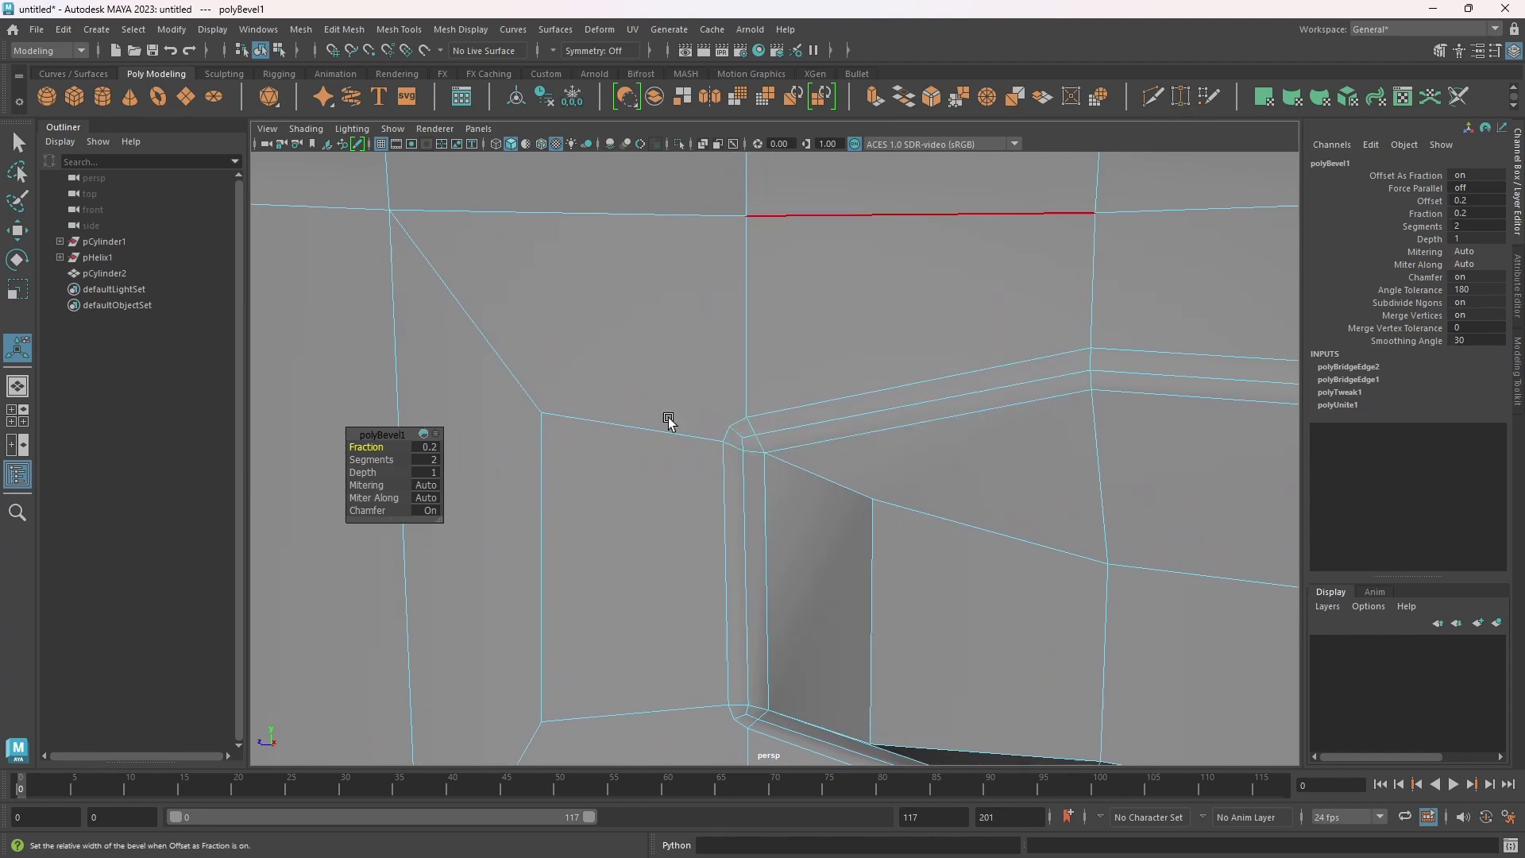
scroll(670, 422, "up", 5)
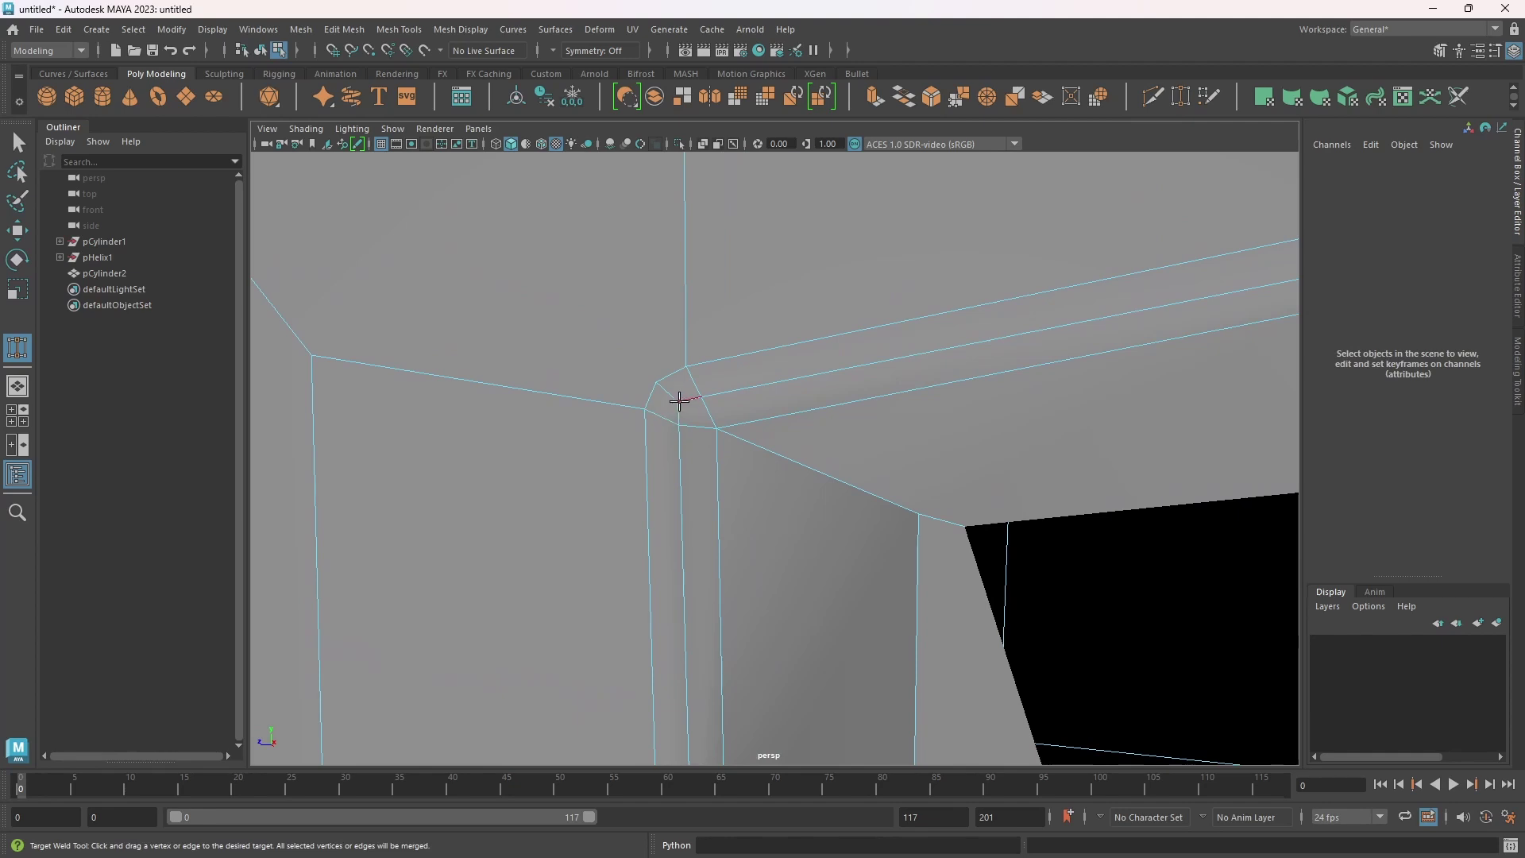
right_click_drag(679, 410, 618, 402)
mouse_move(663, 378)
left_mouse_down()
mouse_move(646, 410)
mouse_move(655, 387)
left_mouse_up()
Target-weld the surplus bevel vertices at the lower corner of the same thread end
scroll(774, 449, "down", 5)
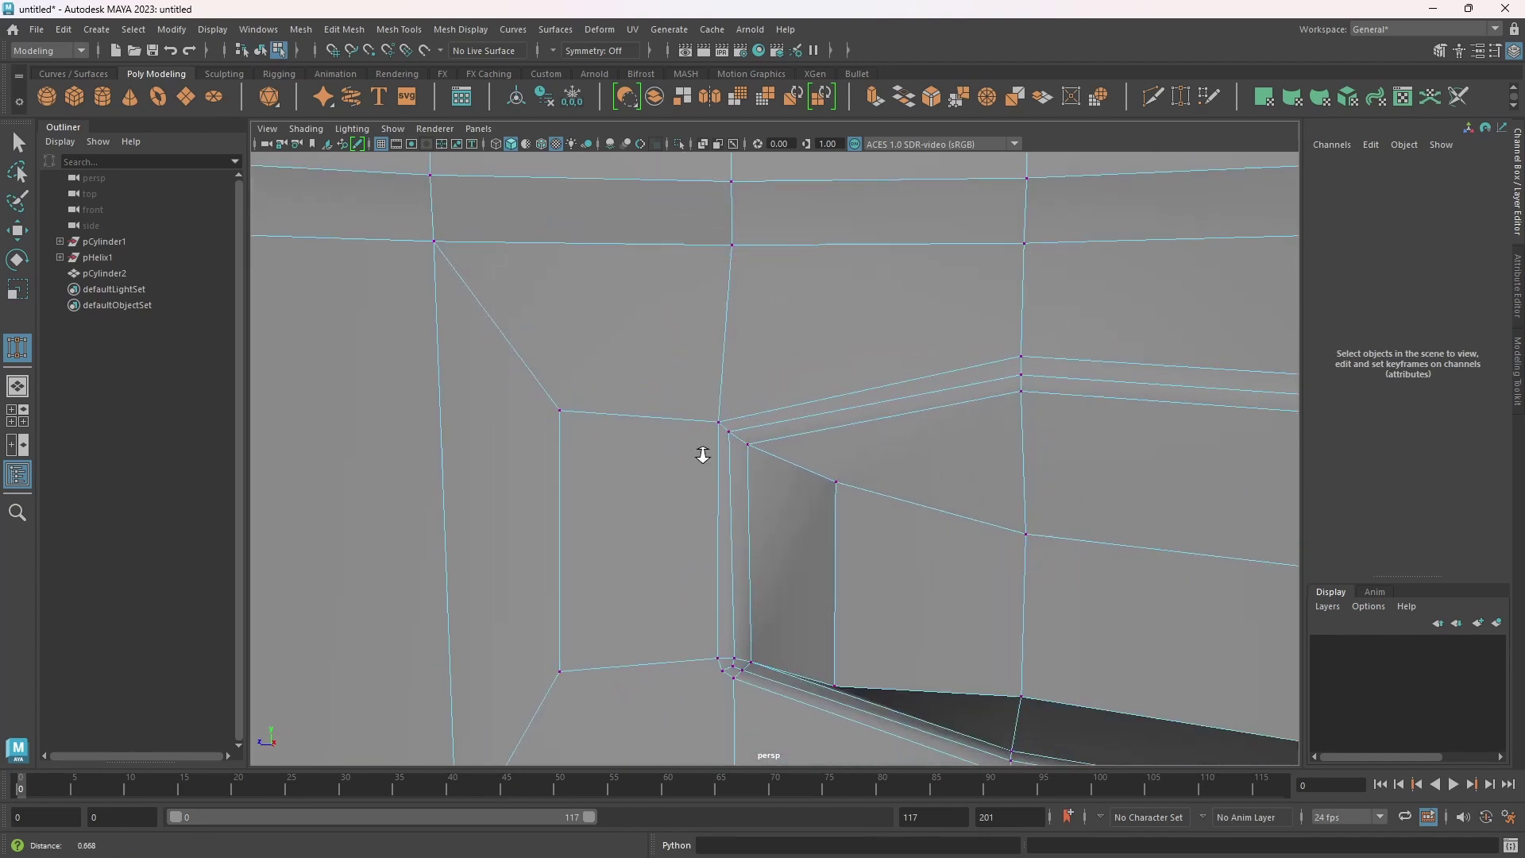
mouse_move(750, 517)
left_mouse_down("alt")
mouse_move(725, 504)
mouse_move(740, 507)
left_mouse_up("alt")
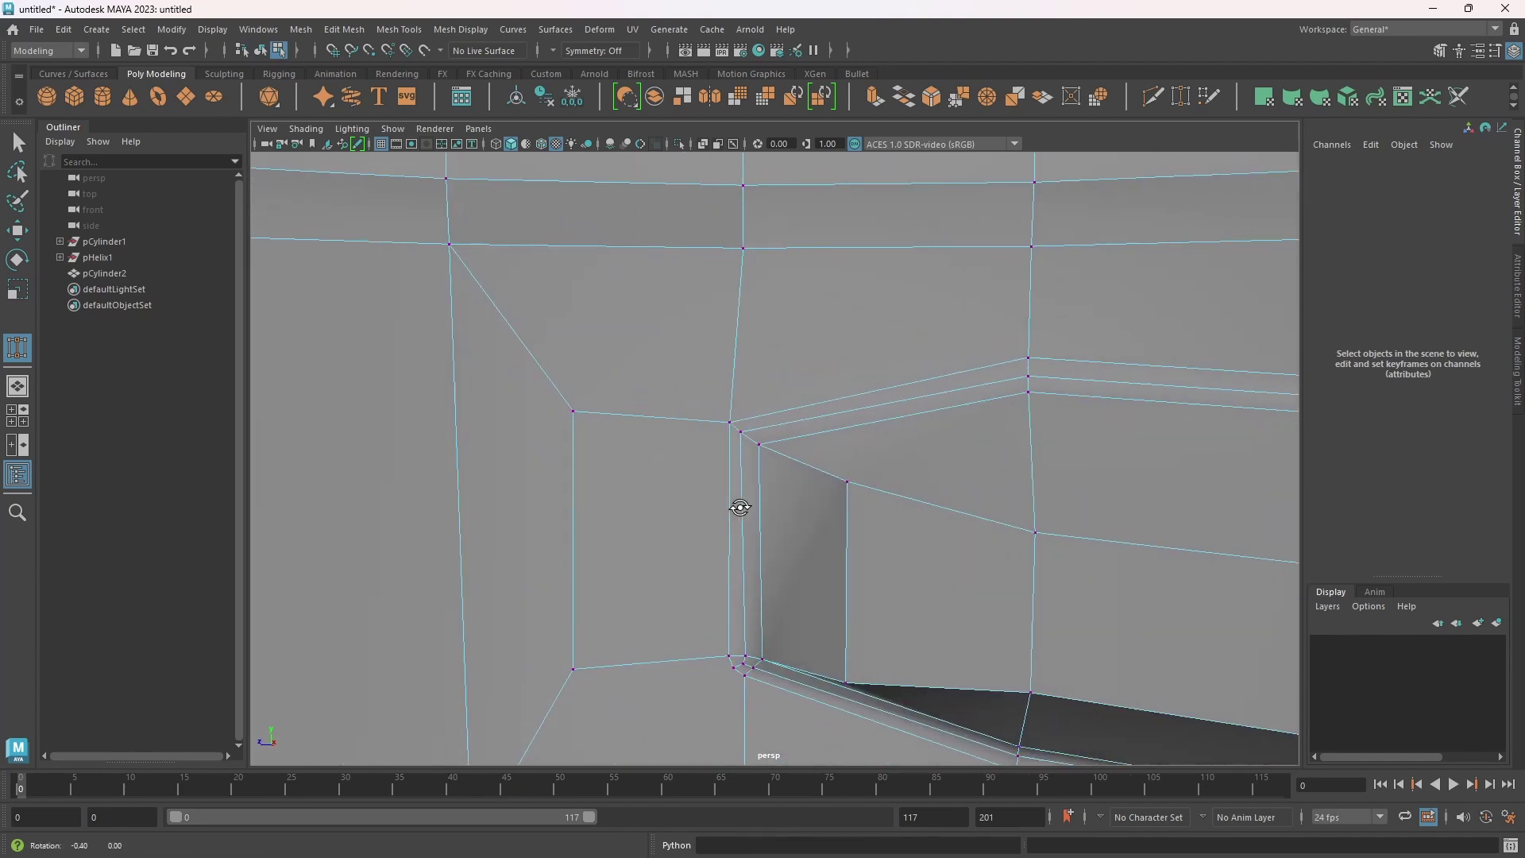
middle_click_drag(765, 516, 761, 429, "alt")
scroll(682, 339, "up", 2)
middle_click_drag(715, 334, 723, 371, "alt")
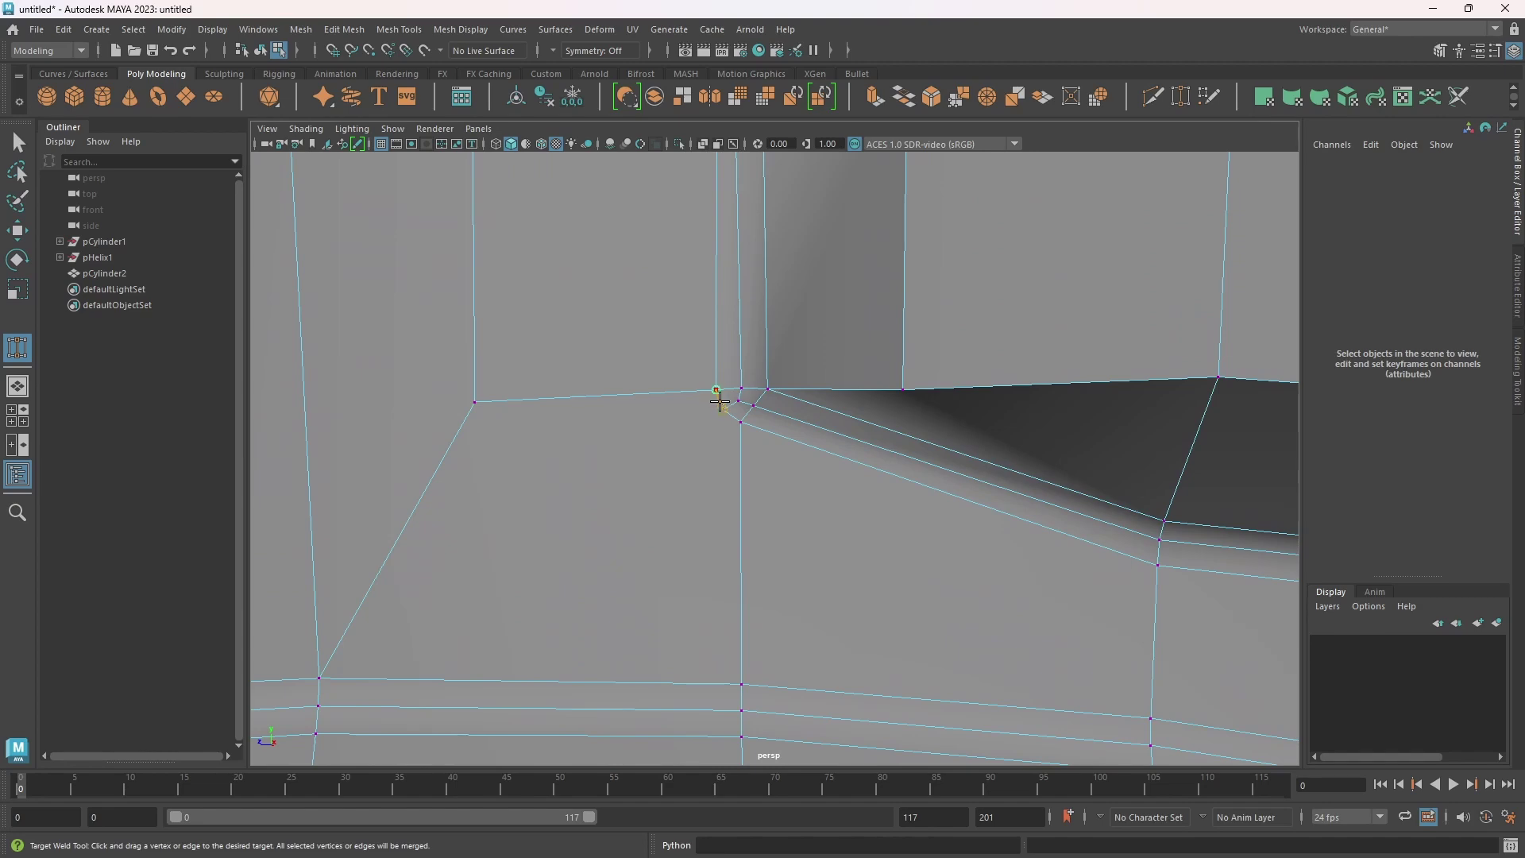
mouse_move(720, 402)
left_mouse_down()
mouse_move(742, 421)
mouse_move(723, 410)
mouse_move(739, 402)
left_mouse_up()
Target-weld the surplus bevel vertices at the corners of the other thread end, then leave the tool and view the whole nut
right_click_drag(924, 475, 789, 498, "alt")
right_click_drag(858, 585, 726, 600, "alt")
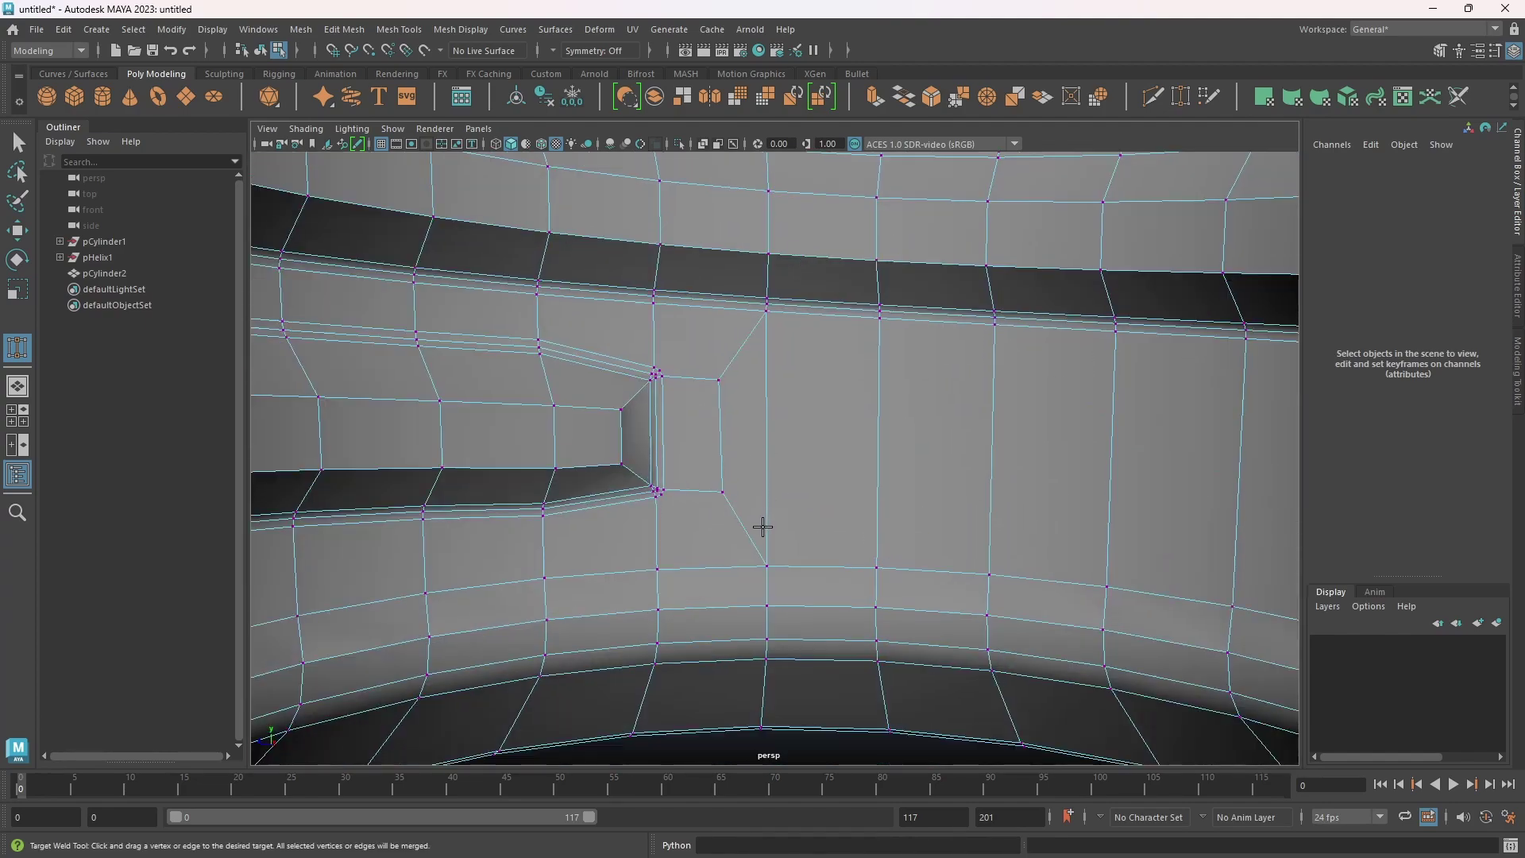
left_click_drag(554, 399, 681, 349, "alt")
scroll(568, 390, "up", 5)
scroll(569, 378, "up", 4)
middle_click_drag(845, 498, 839, 422, "alt")
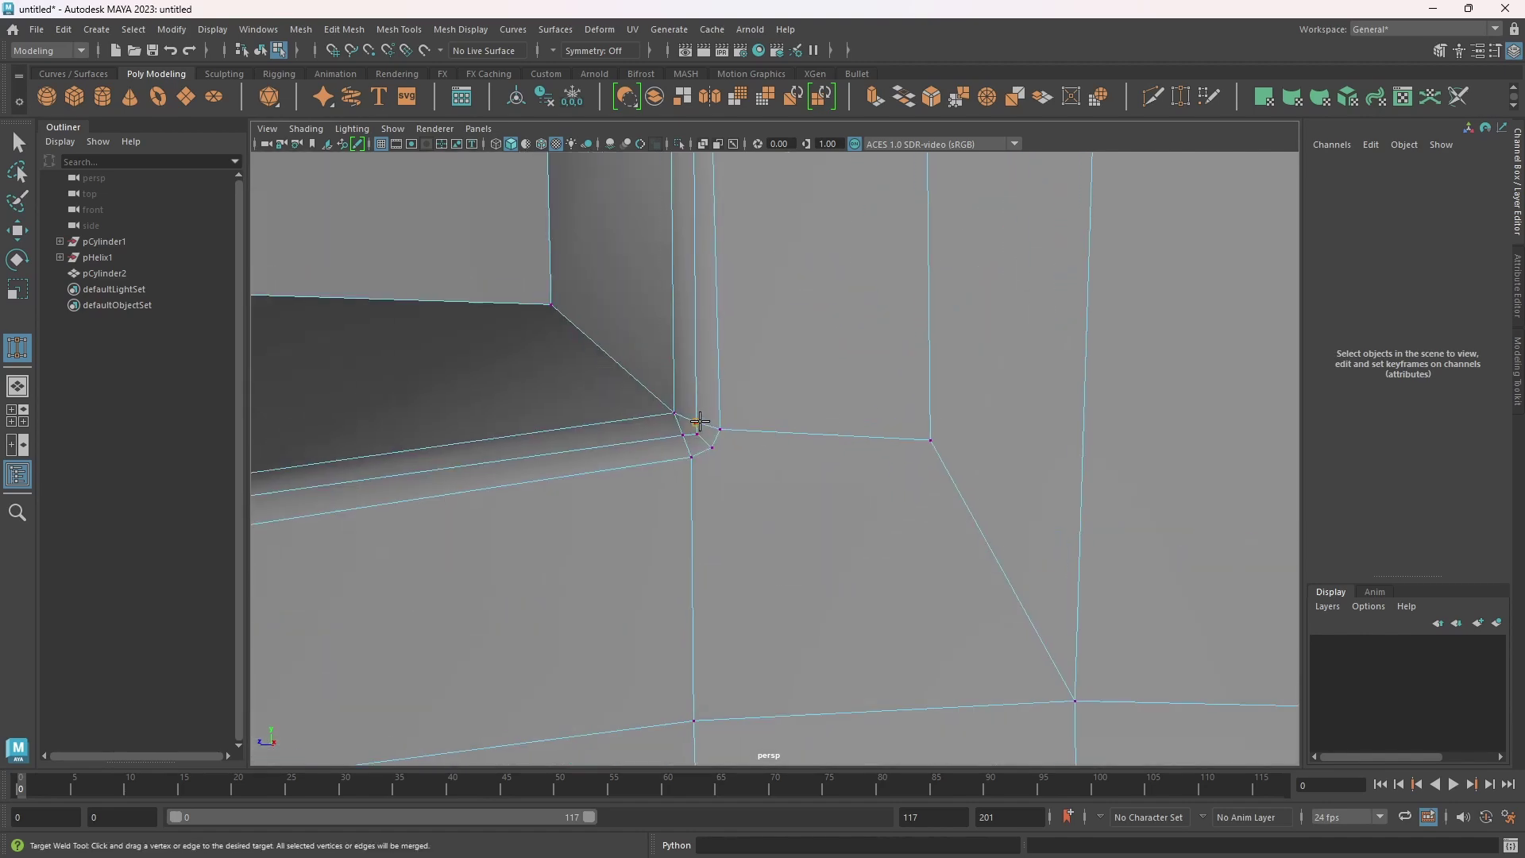
left_click_drag(700, 422, 712, 447)
right_click_drag(901, 489, 775, 494, "alt")
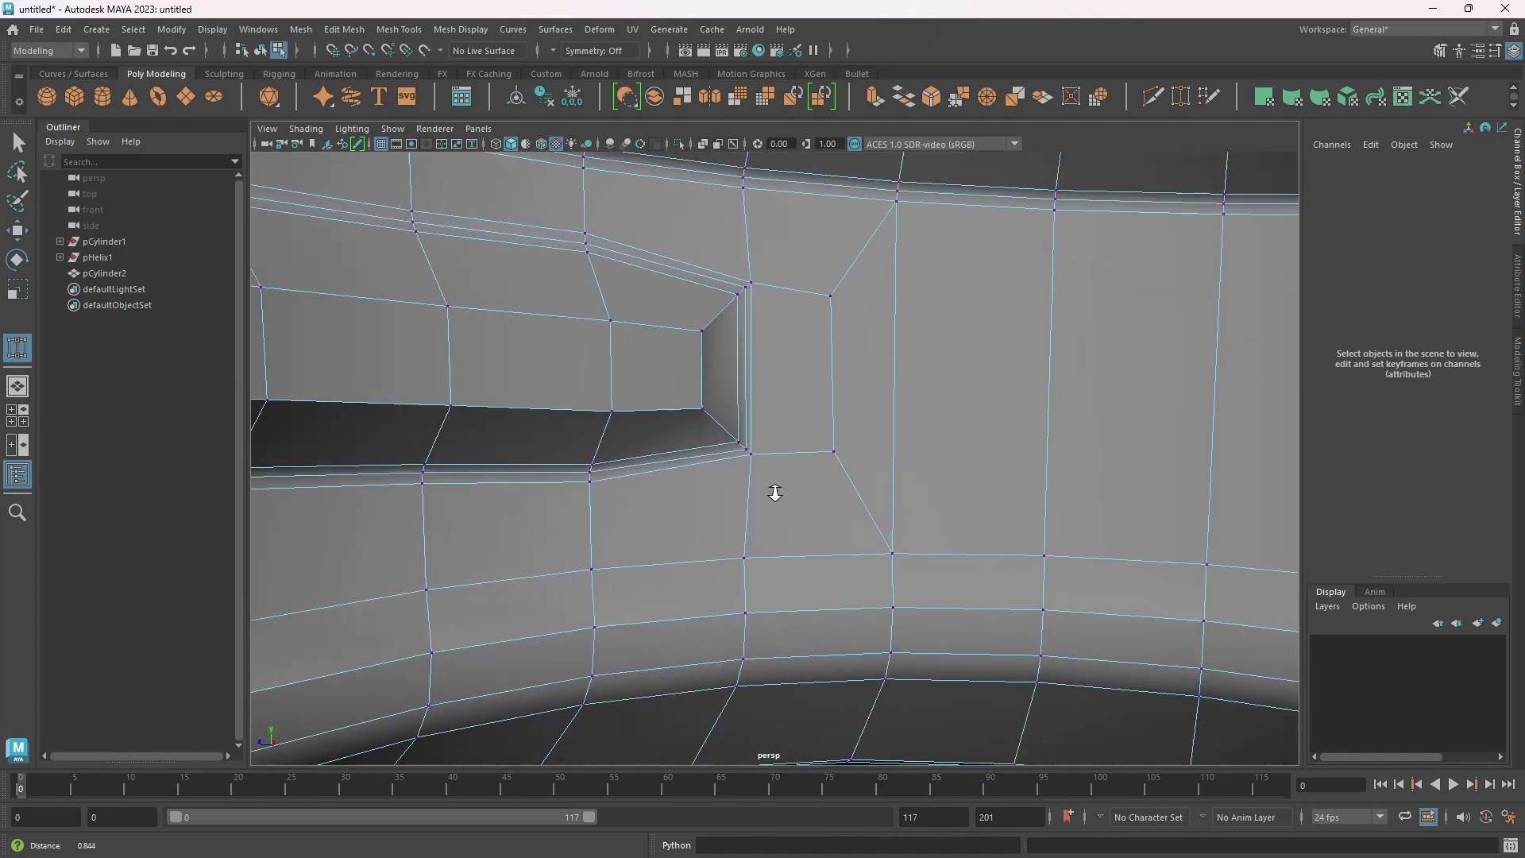
scroll(776, 493, "down", 2)
scroll(766, 497, "down", 2)
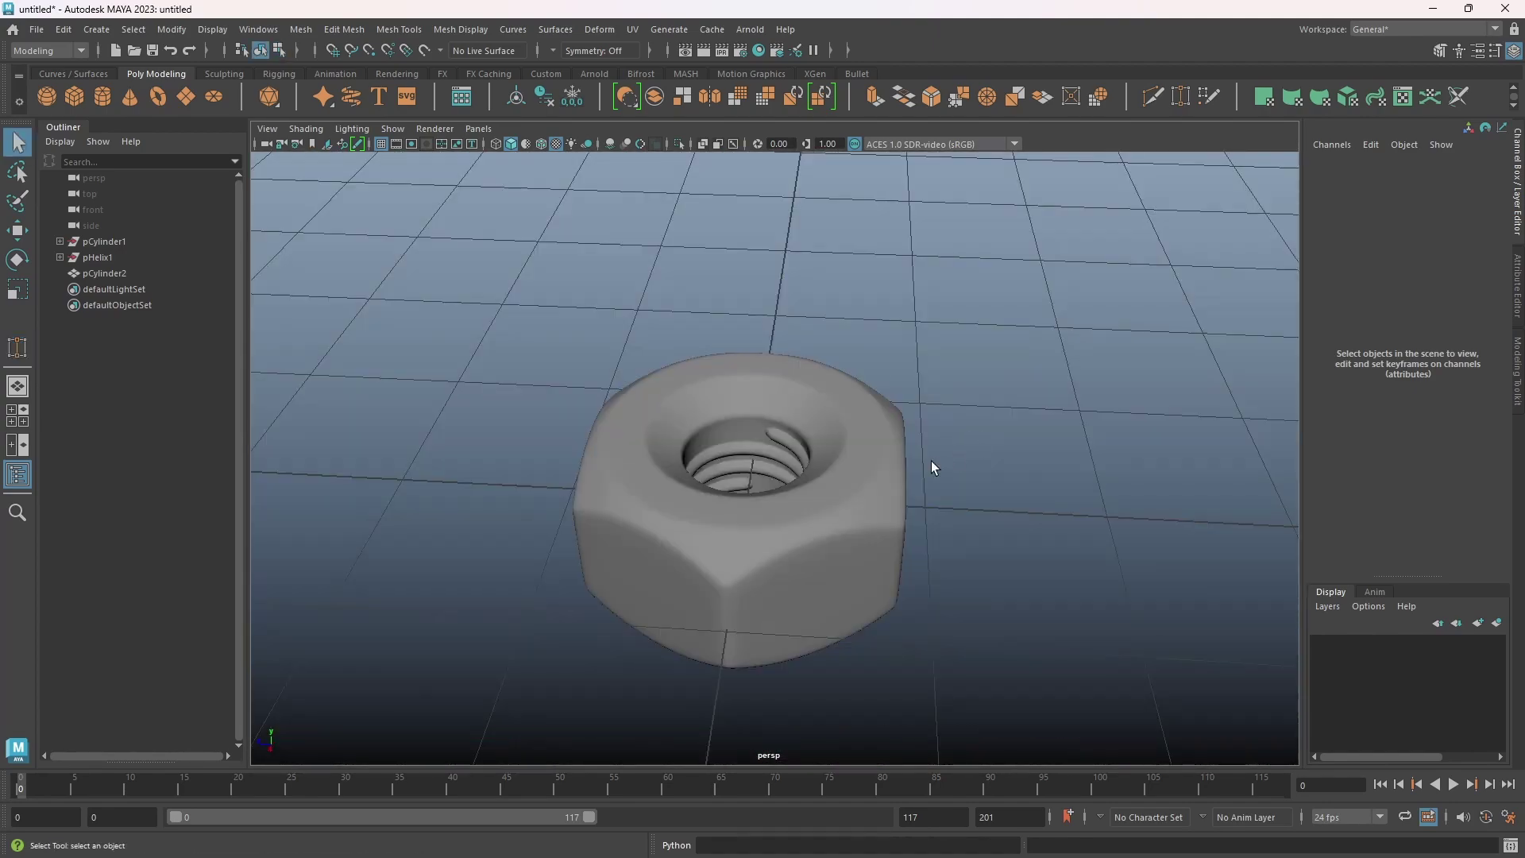
left_click_drag(936, 467, 988, 454, "alt")
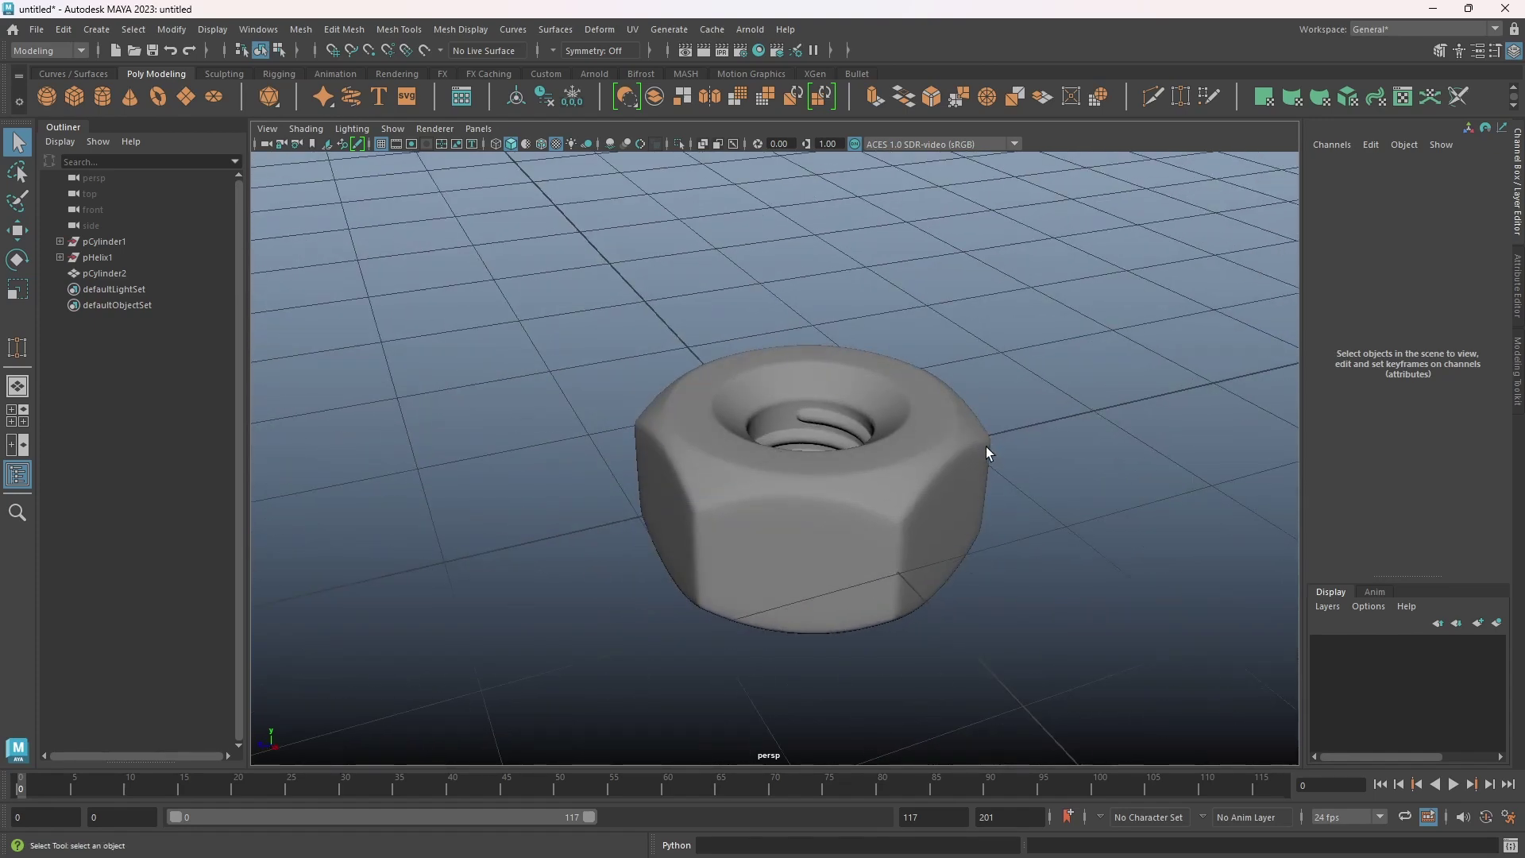